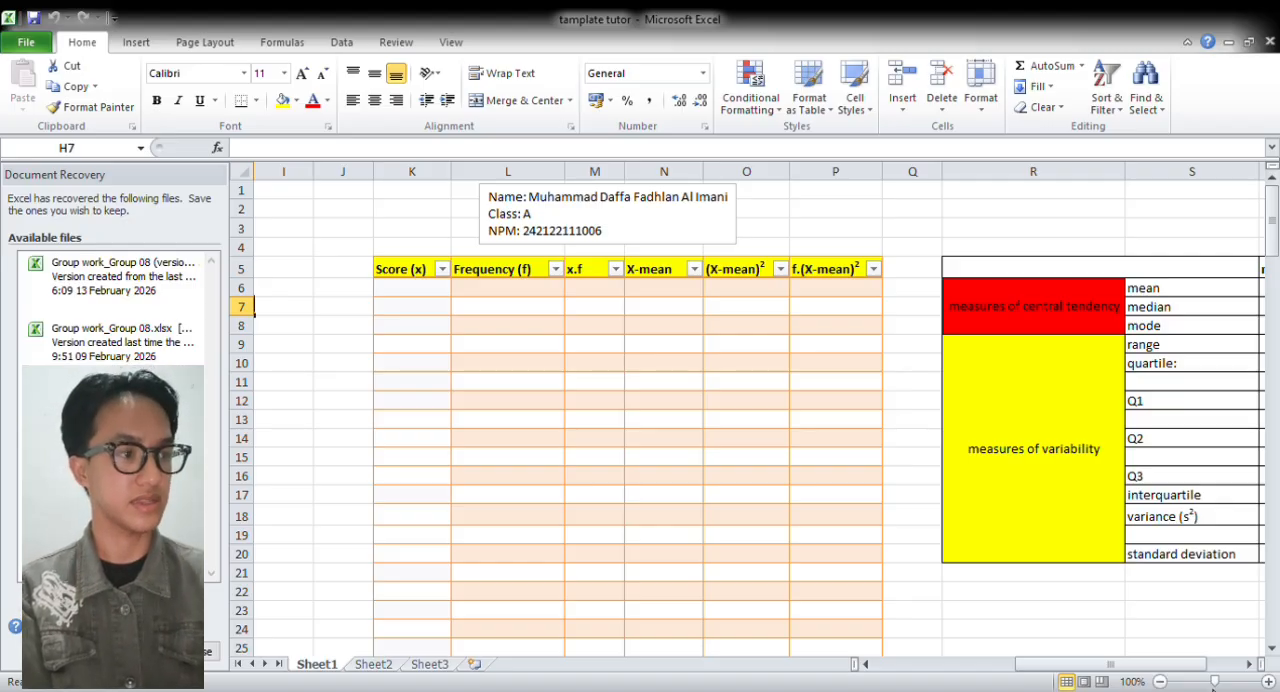
pyautogui.moveTo(1172, 663); pyautogui.dragTo(1030, 662)
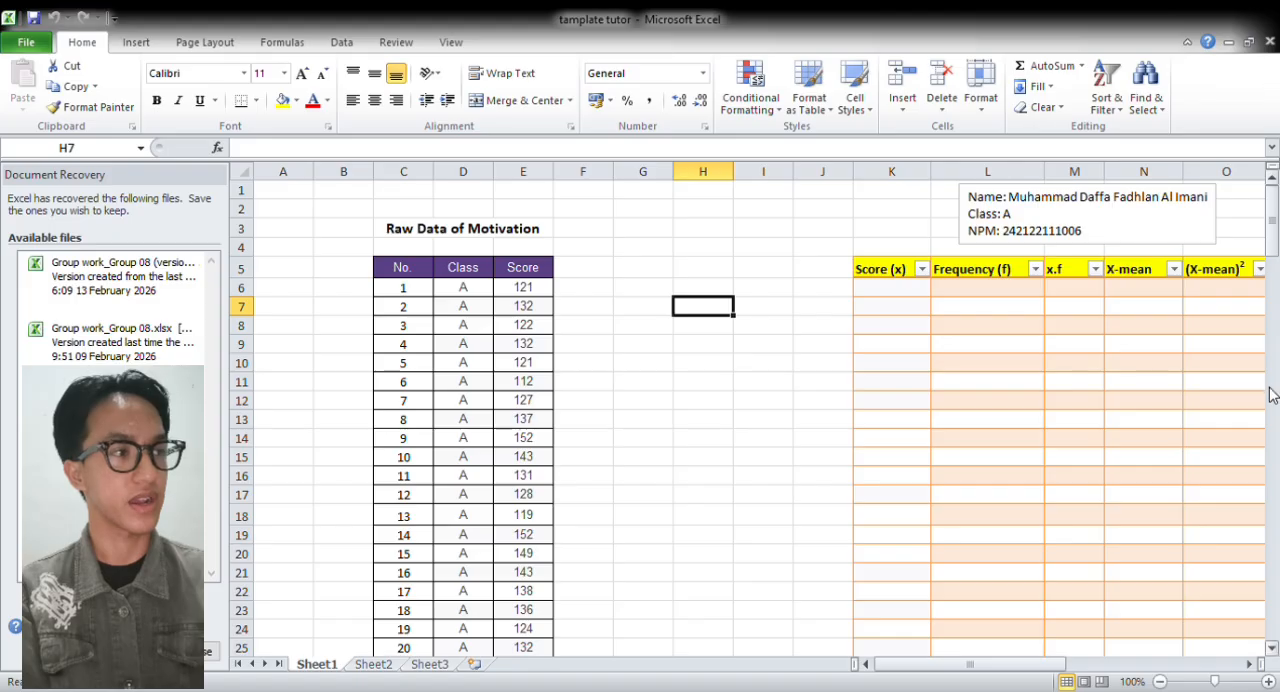
pyautogui.moveTo(1273, 239)
pyautogui.mouseDown()
pyautogui.moveTo(1278, 274)
pyautogui.moveTo(1276, 237)
pyautogui.mouseUp()
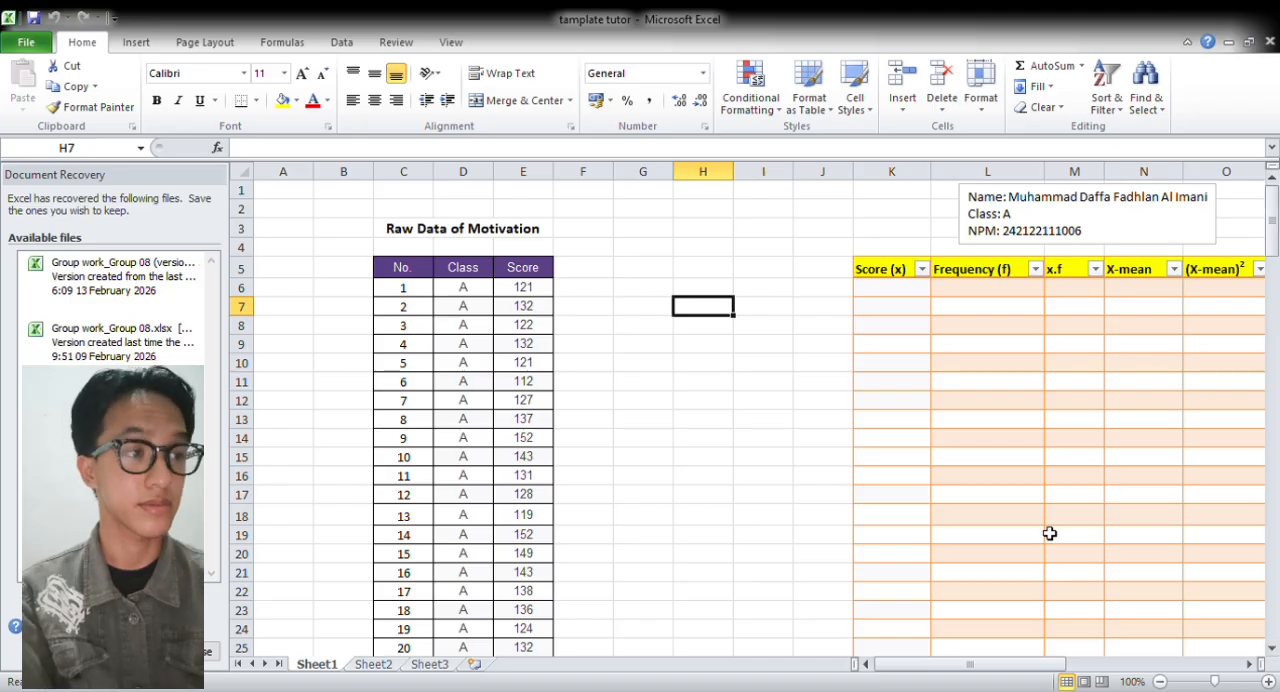
pyautogui.moveTo(966, 665); pyautogui.dragTo(1014, 666)
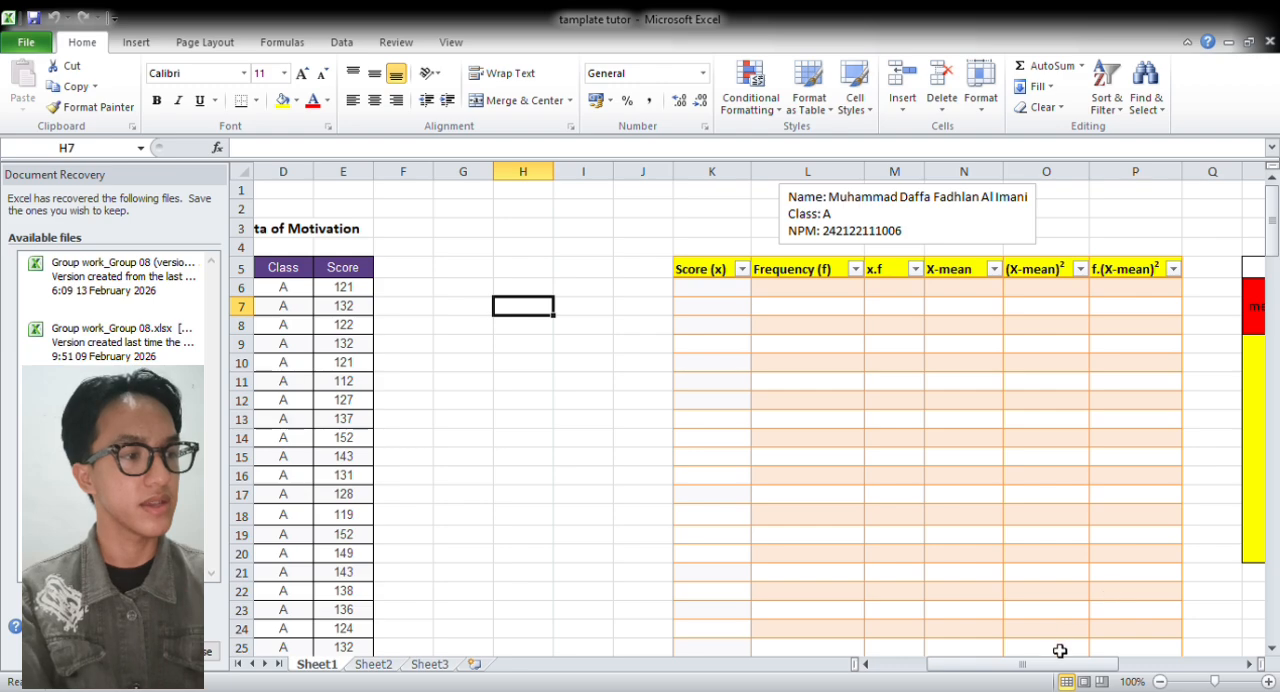
pyautogui.moveTo(1034, 665); pyautogui.dragTo(1002, 686)
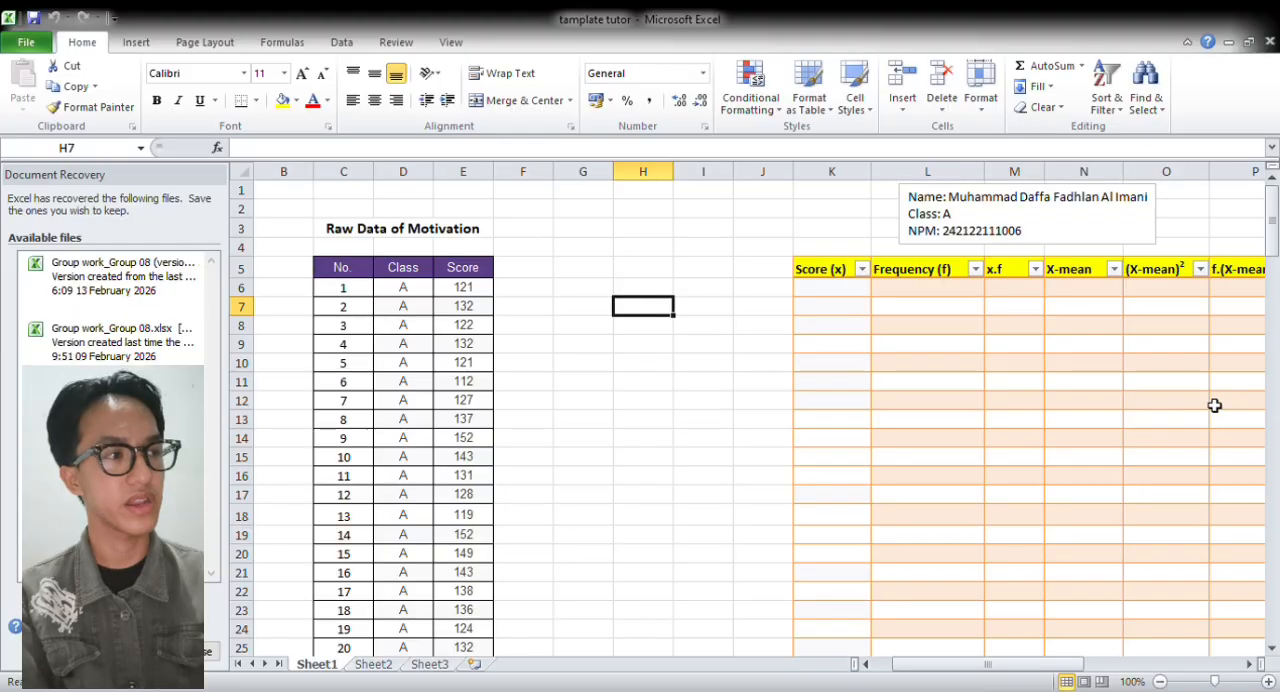
# Copy the class C scores from E67:E96 to the cells starting at G5 and remove the borders from the pasted cells
pyautogui.moveTo(1270, 226); pyautogui.dragTo(1274, 368)
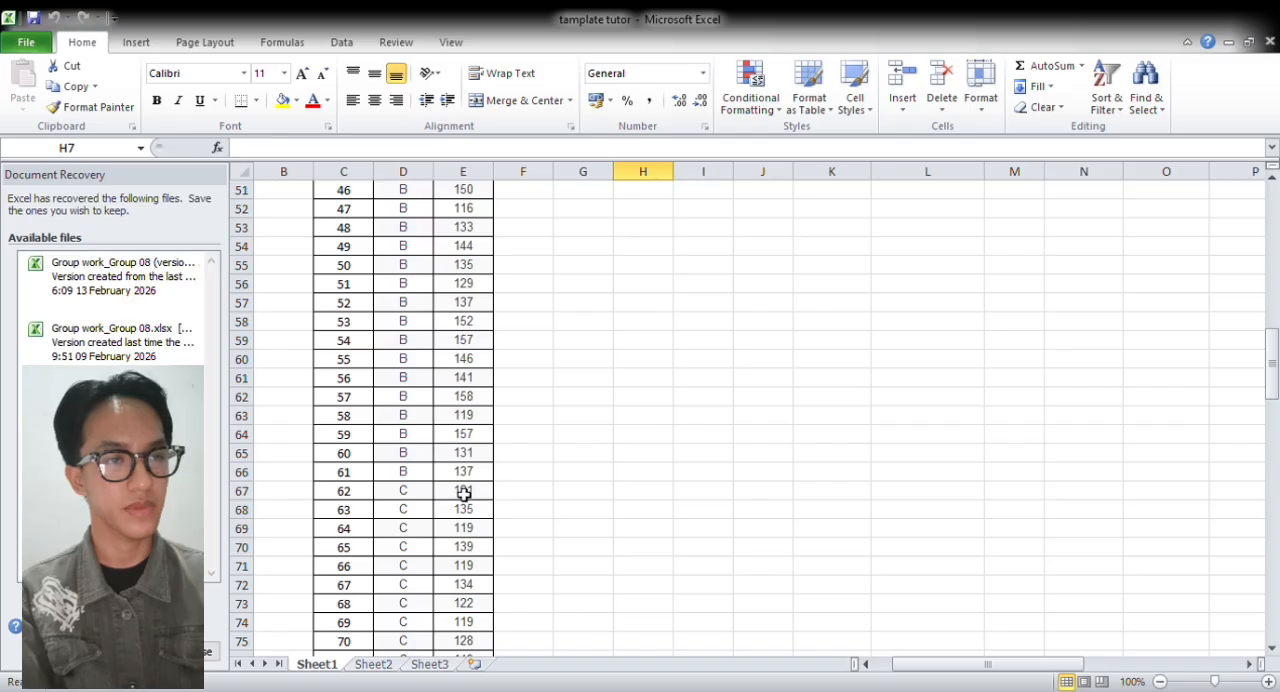
pyautogui.moveTo(465, 491); pyautogui.dragTo(463, 583)
pyautogui.hotkey('ctrl', 'c')
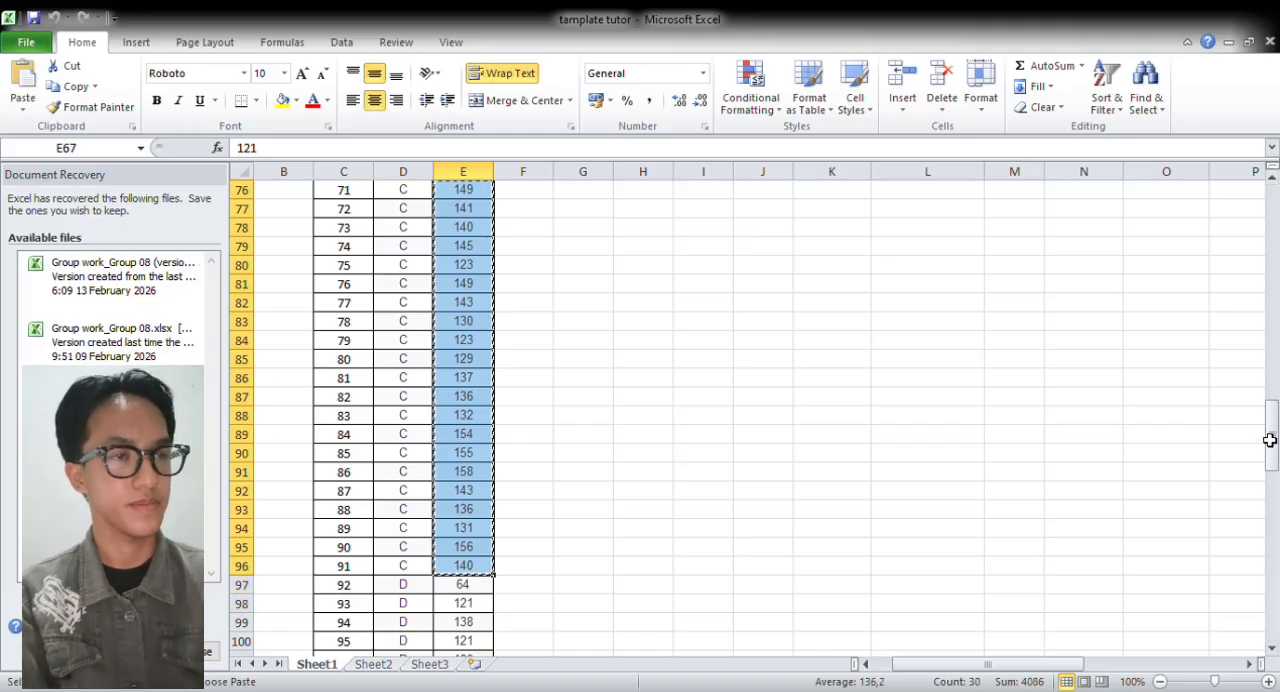
pyautogui.moveTo(1271, 434); pyautogui.dragTo(1206, 200)
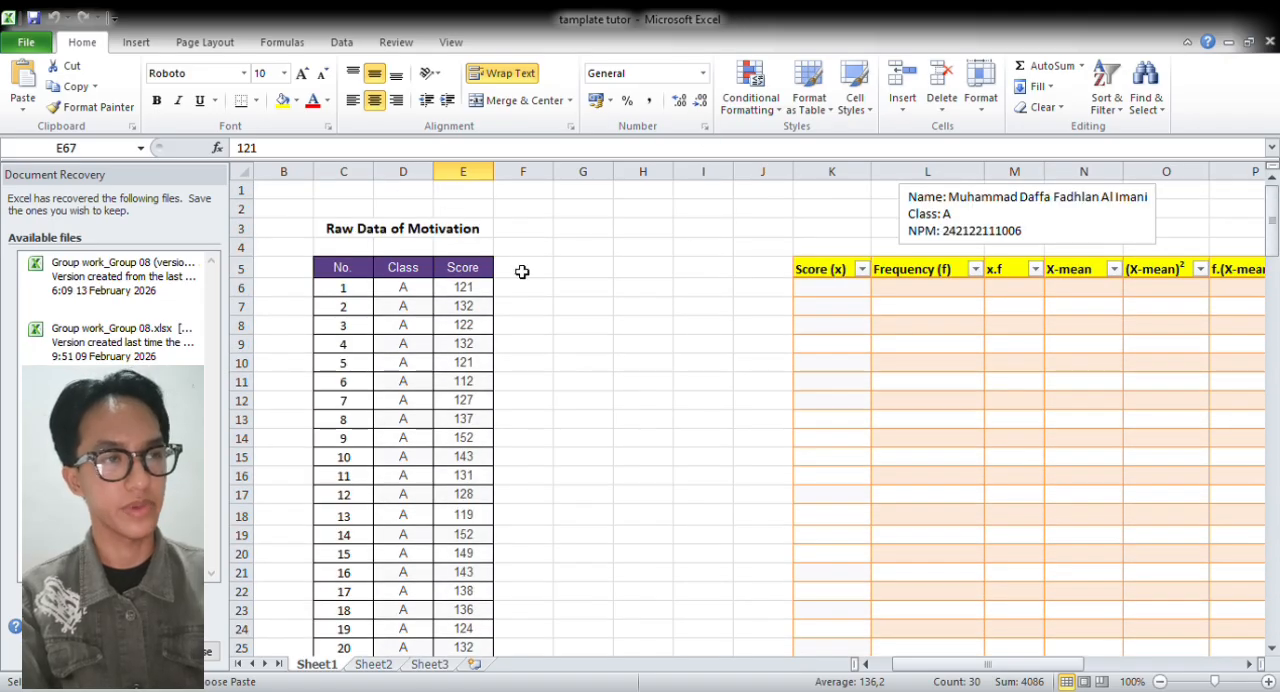
pyautogui.click(579, 277)
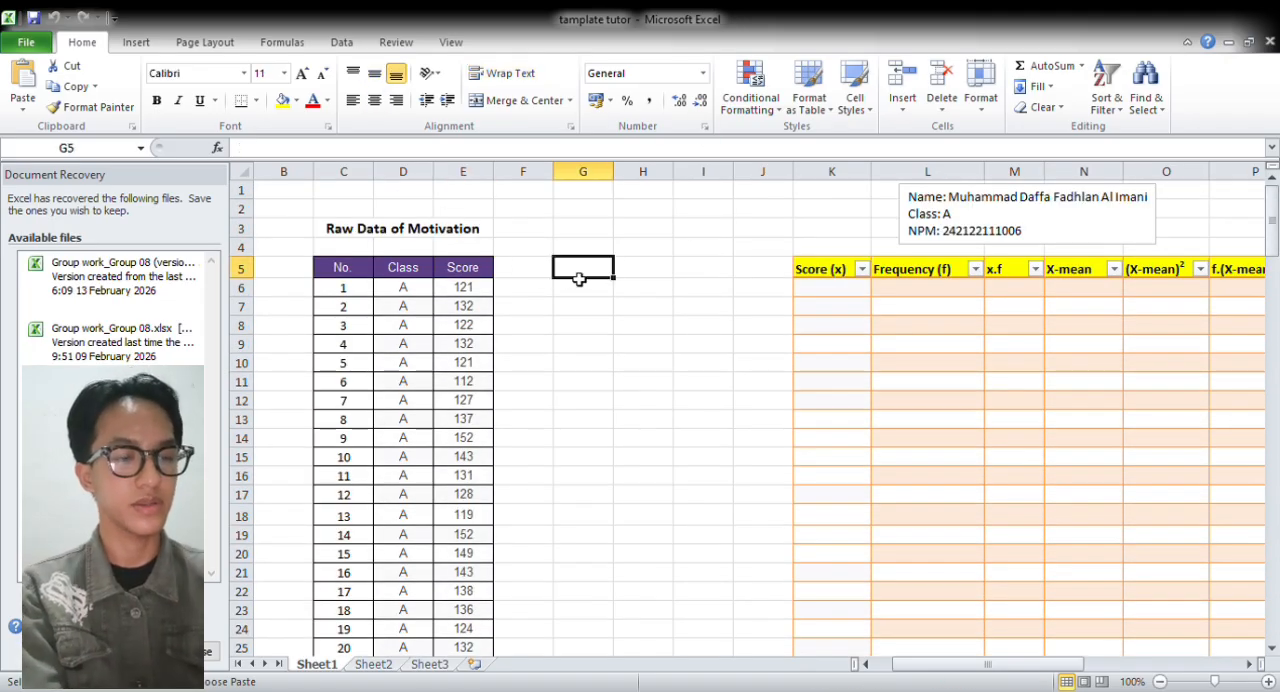
pyautogui.hotkey('ctrl', 'v')
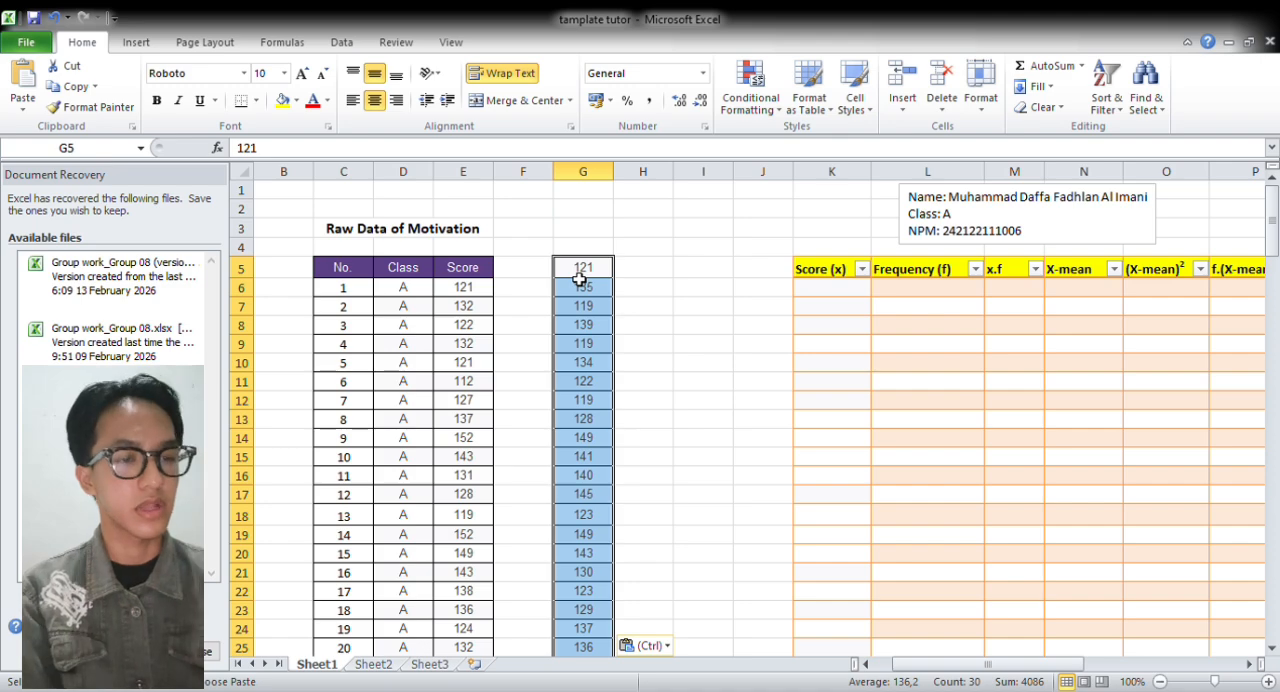
pyautogui.click(255, 104)
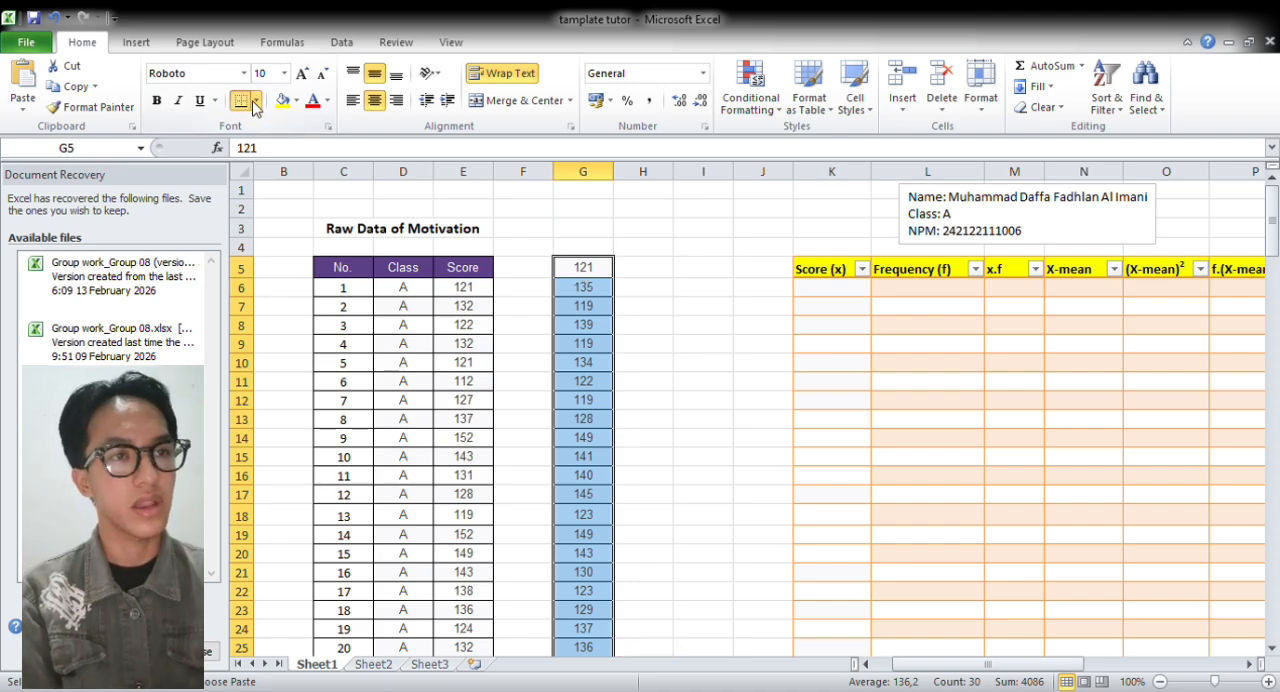
pyautogui.click(271, 238)
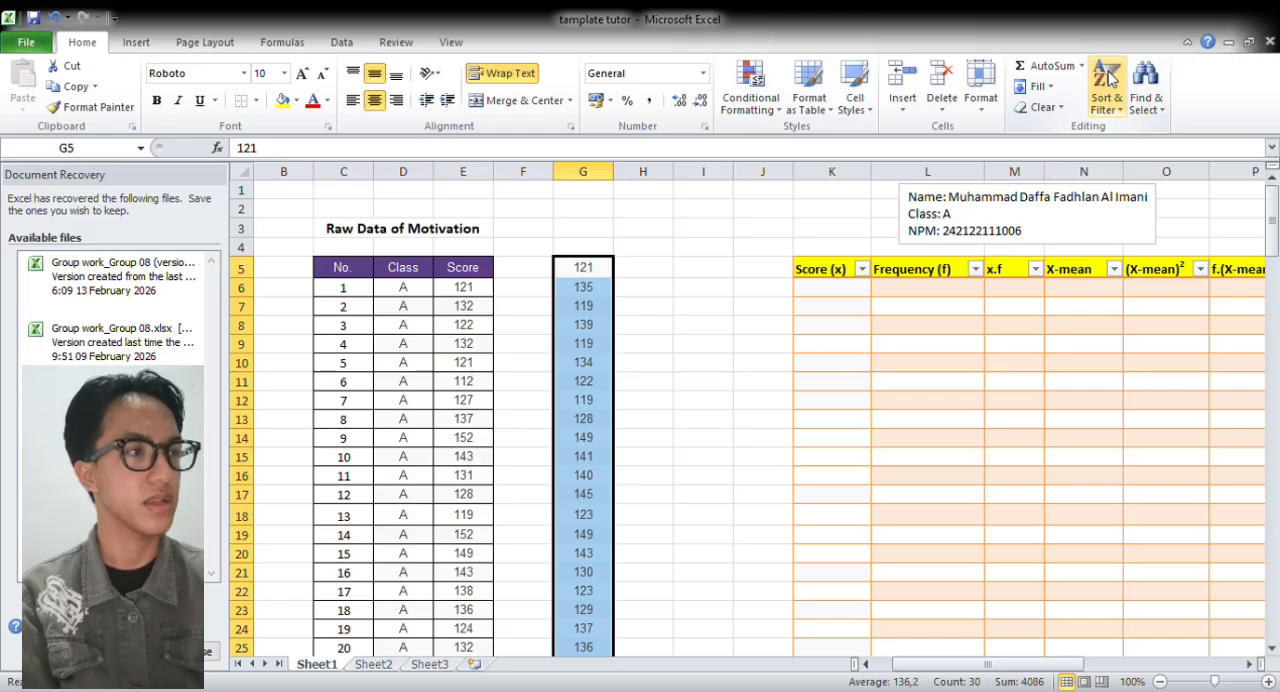
pyautogui.click(1143, 131)
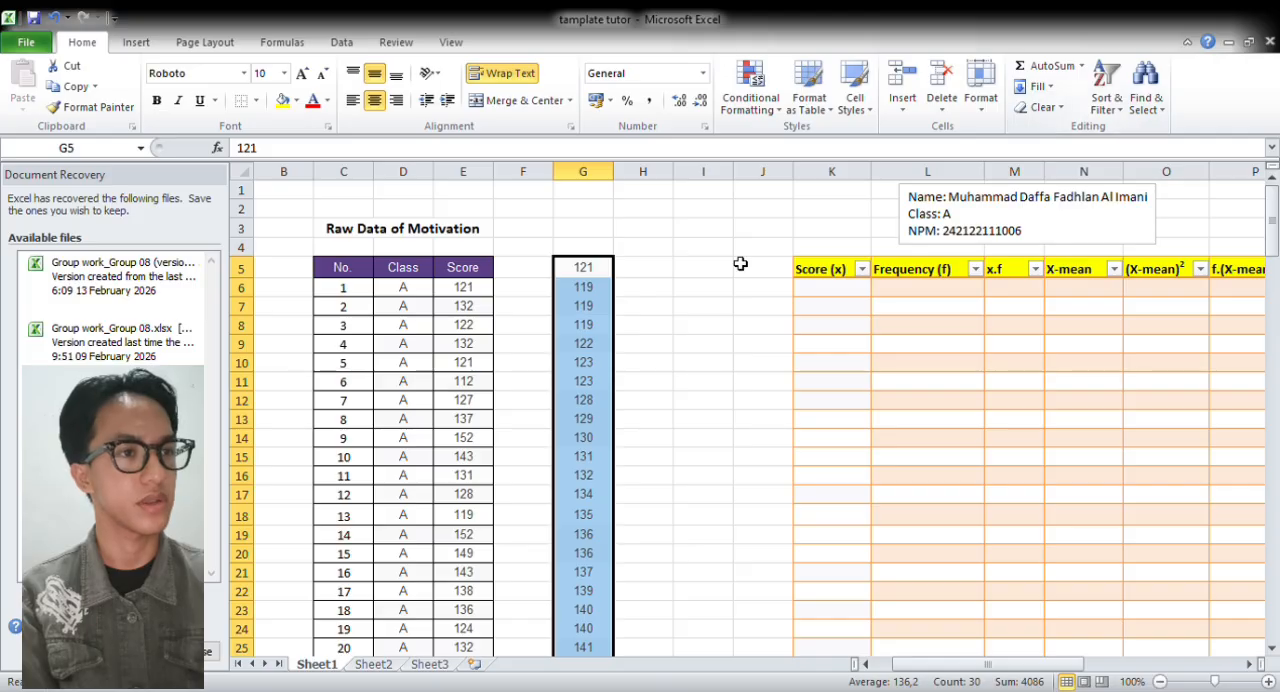
pyautogui.click(645, 210)
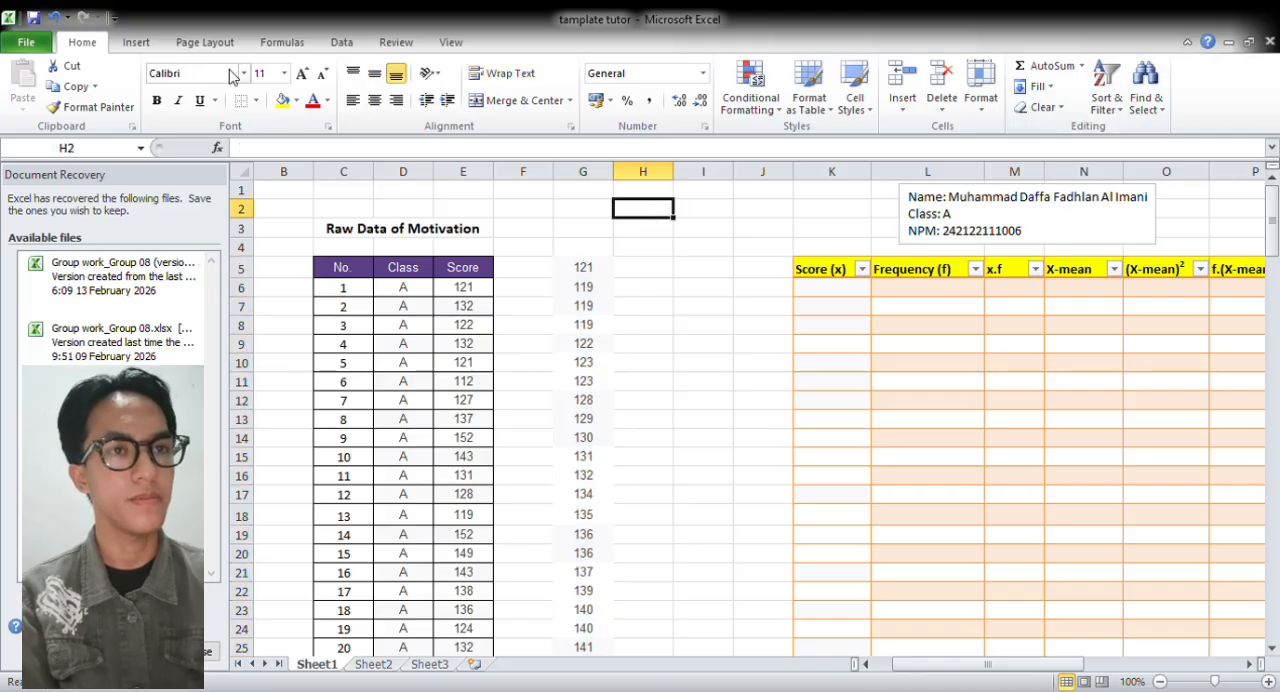
pyautogui.click(52, 18)
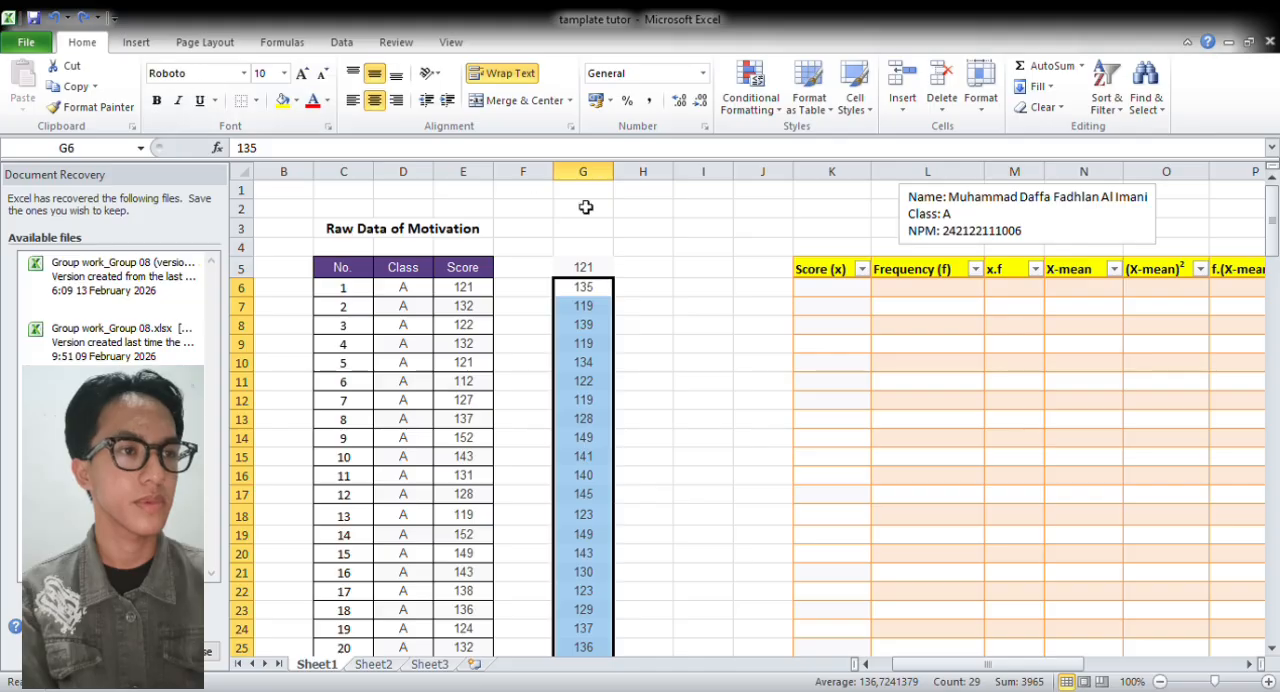
# Sort the entire column G of copied class C scores from smallest to largest
pyautogui.click(600, 176)
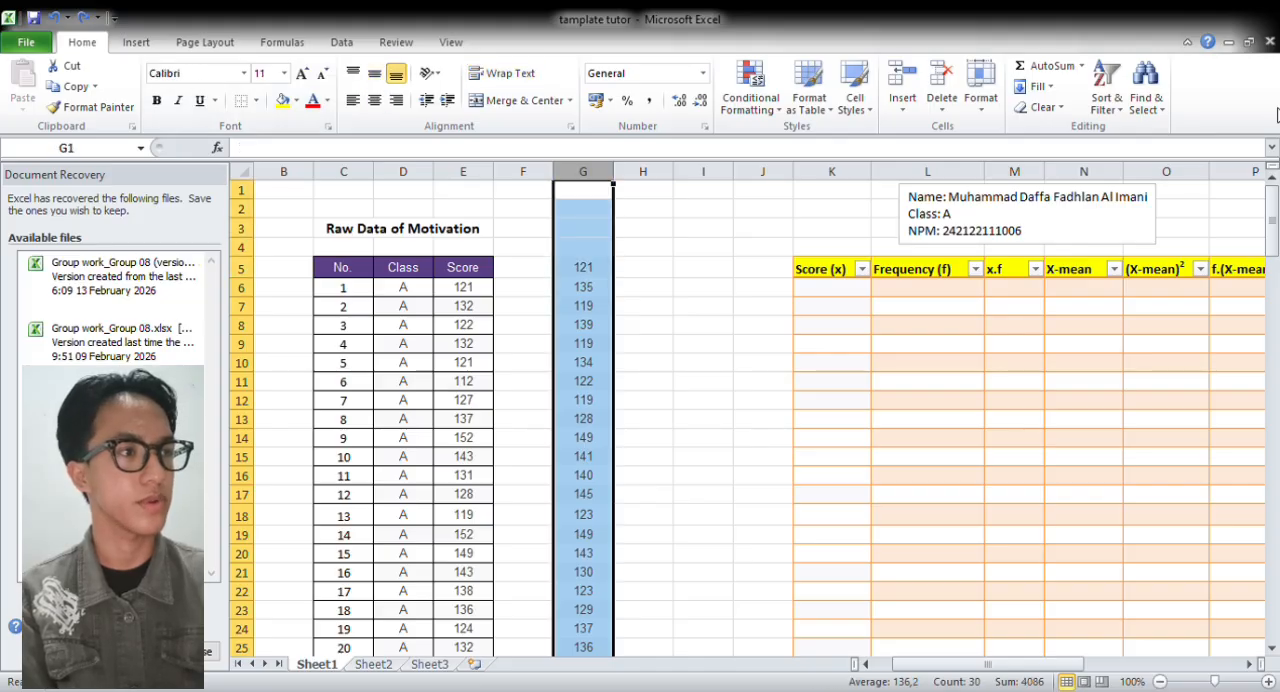
pyautogui.click(1136, 134)
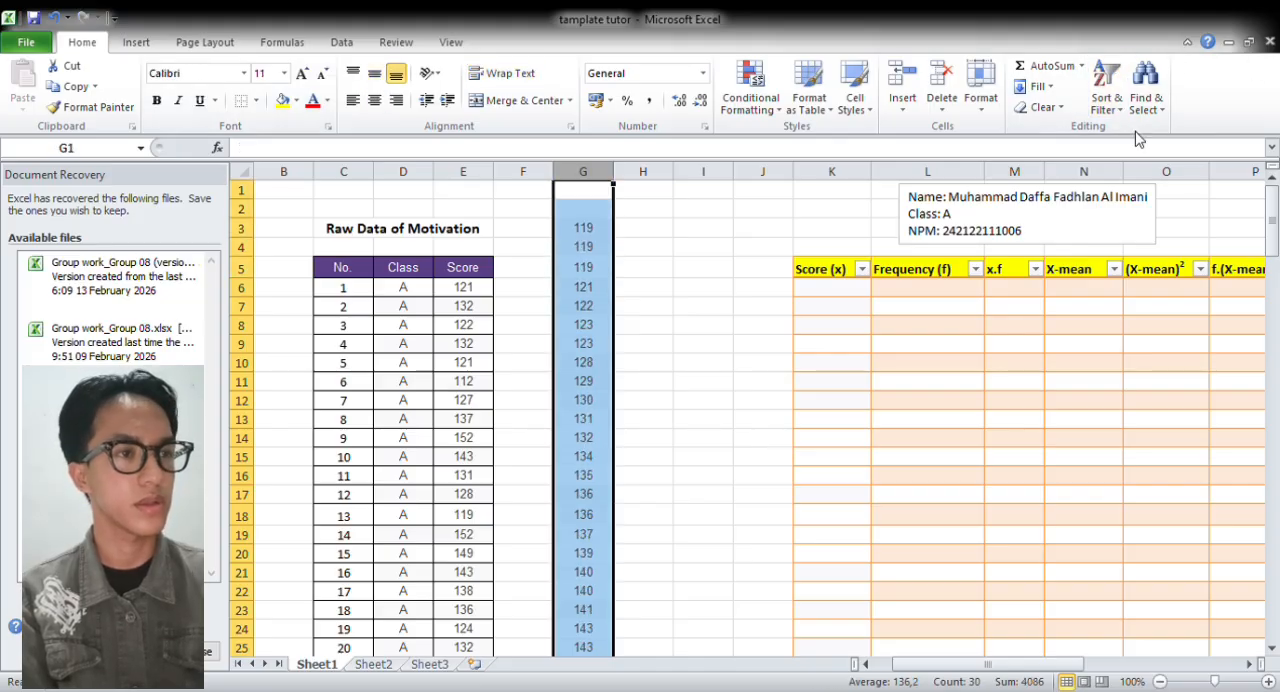
pyautogui.click(704, 275)
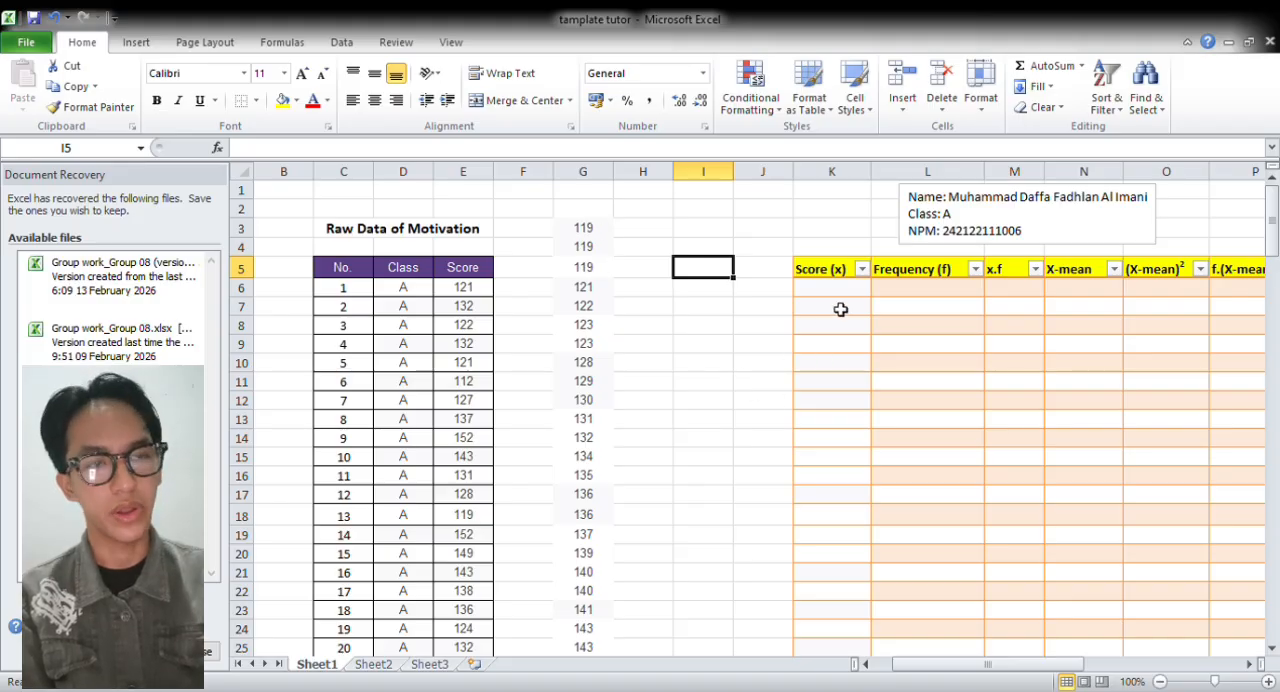
pyautogui.click(595, 230)
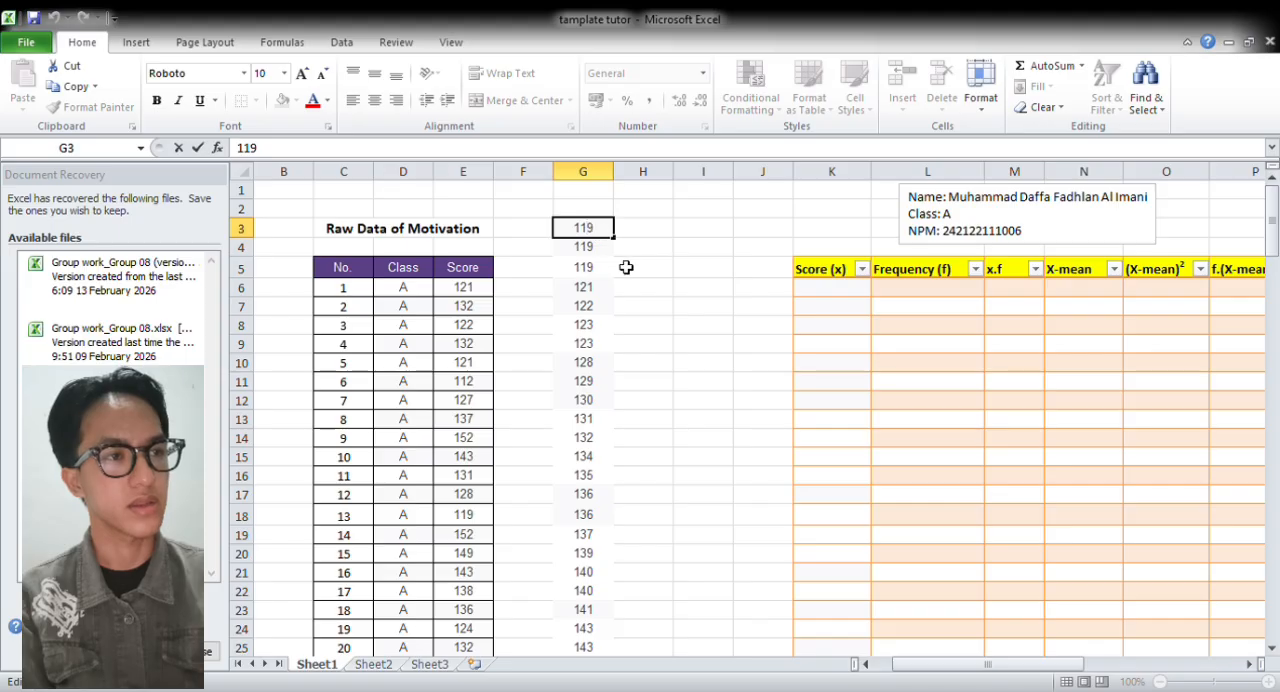
pyautogui.click(625, 267)
# Copy the whole sorted score column G into column I
pyautogui.click(601, 189)
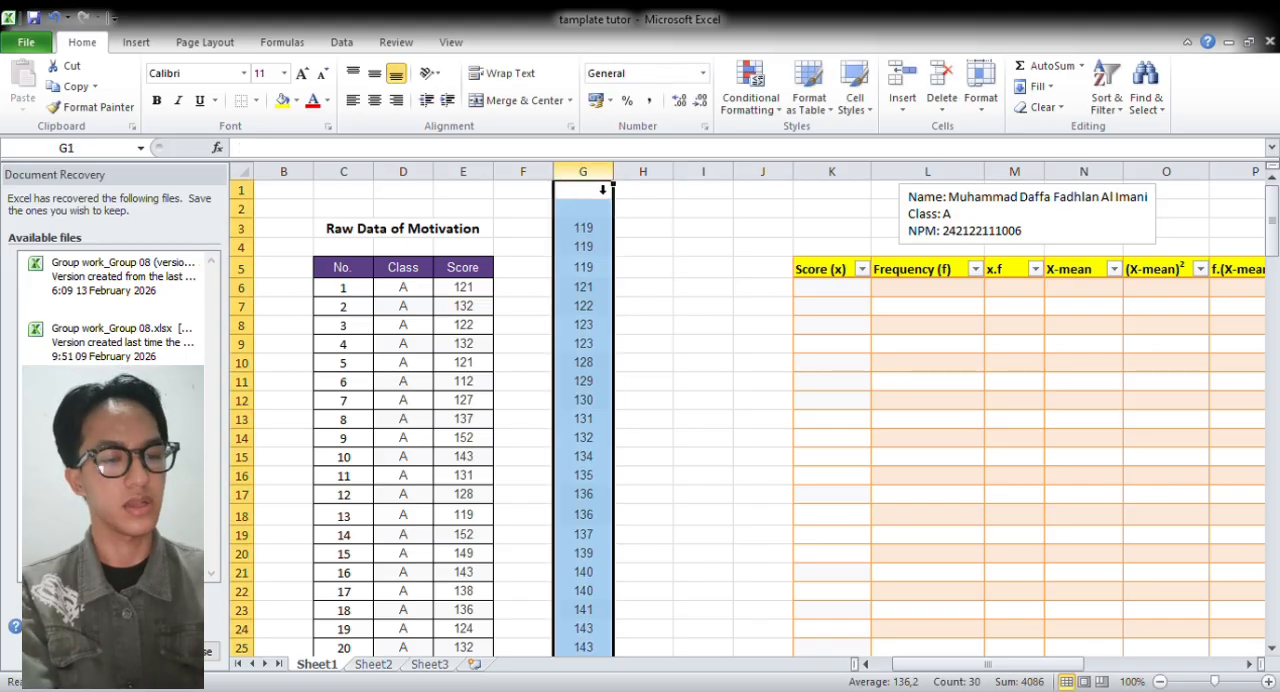
pyautogui.hotkey('ctrl', 'c')
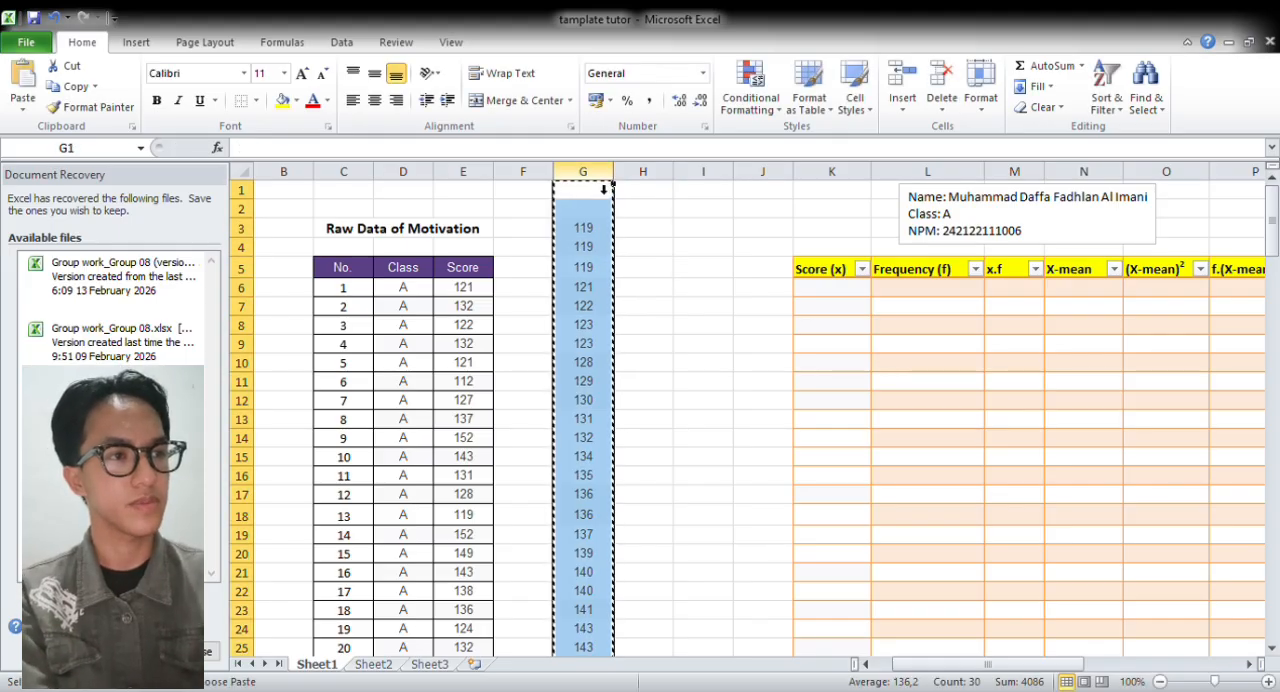
pyautogui.click(722, 191)
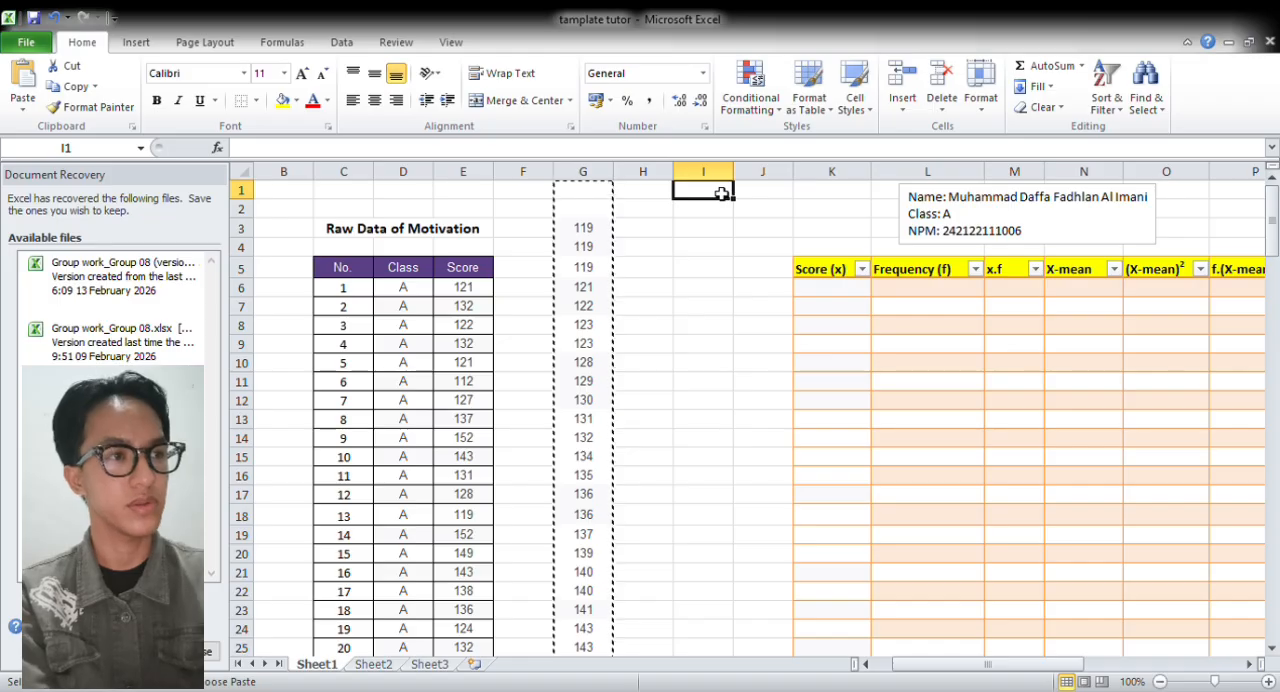
pyautogui.hotkey('ctrl', 'v')
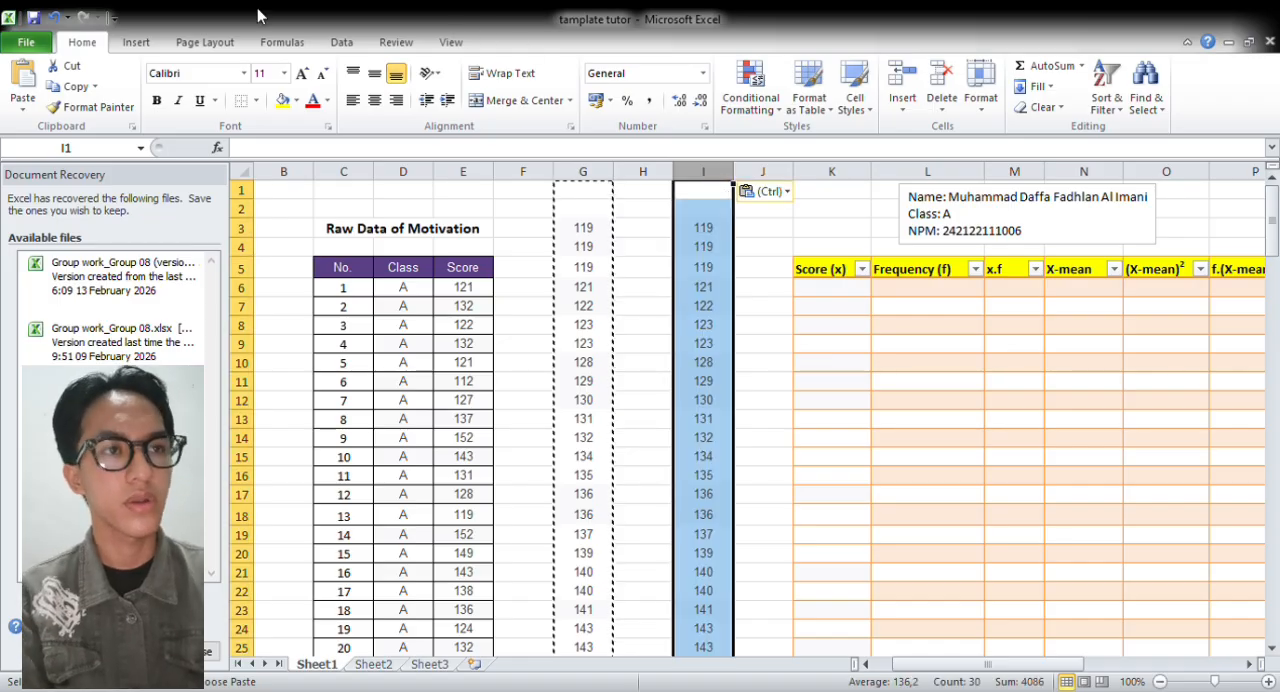
# Remove the duplicate scores from column I so that each score is listed once
pyautogui.click(341, 43)
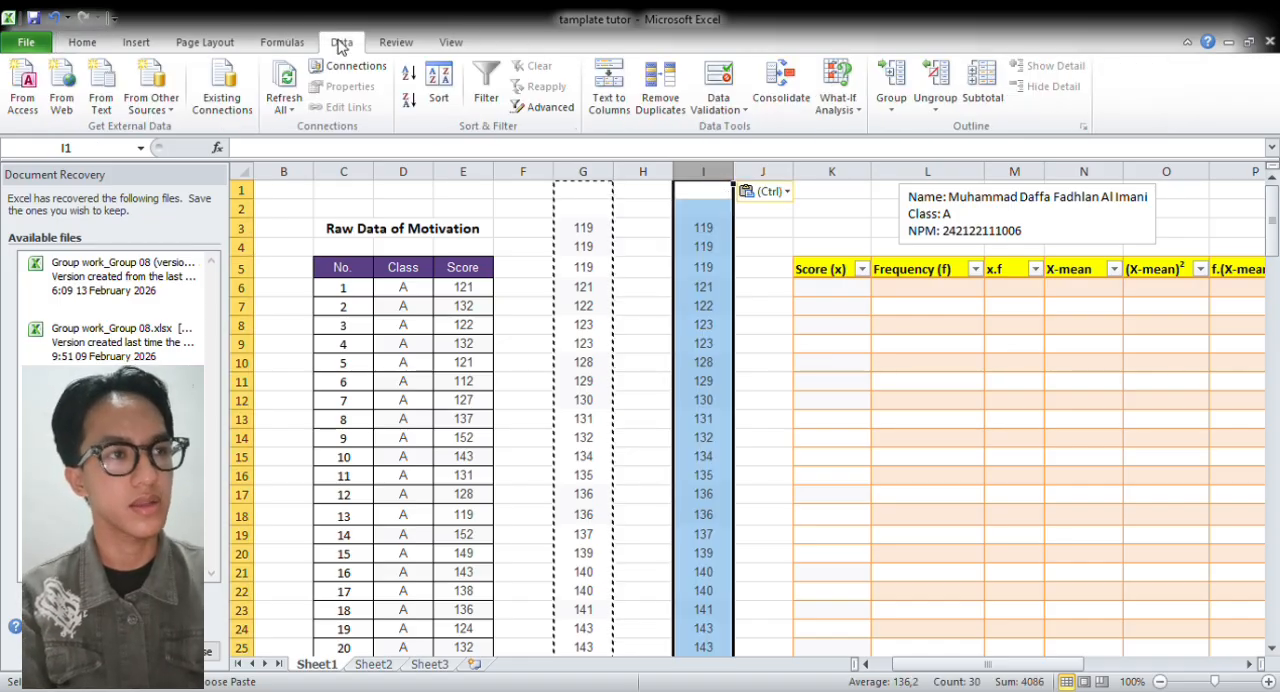
pyautogui.click(658, 88)
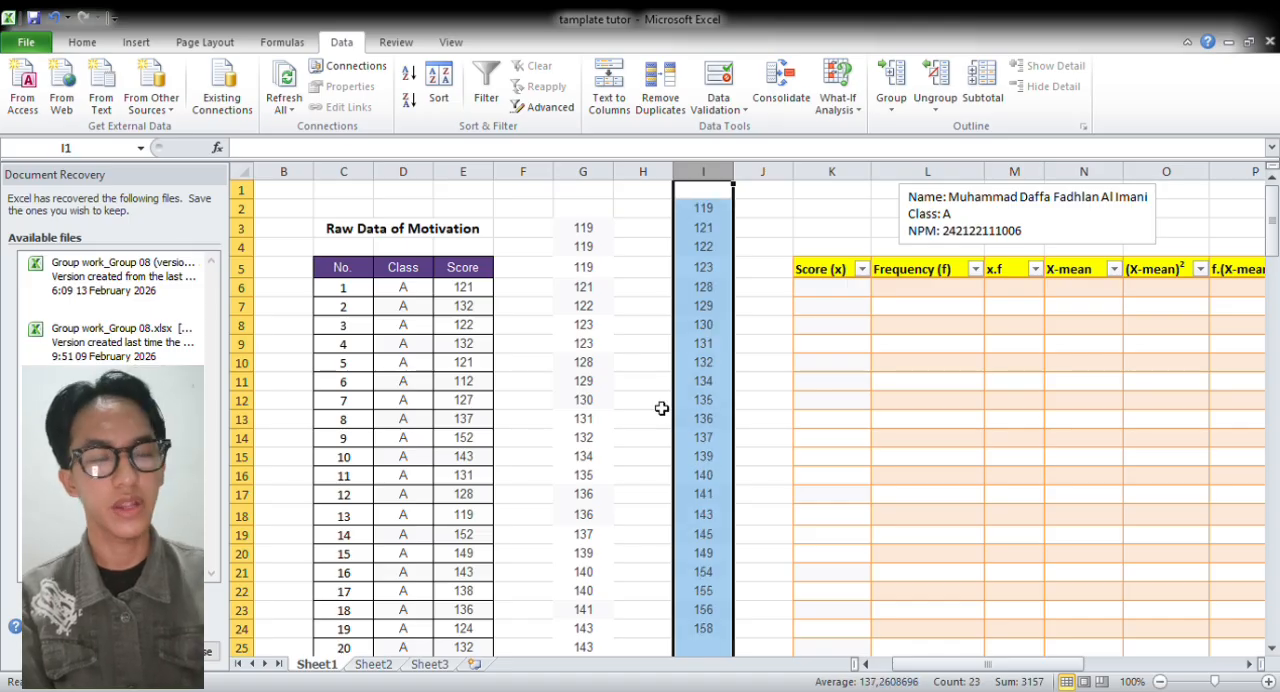
pyautogui.click(771, 291)
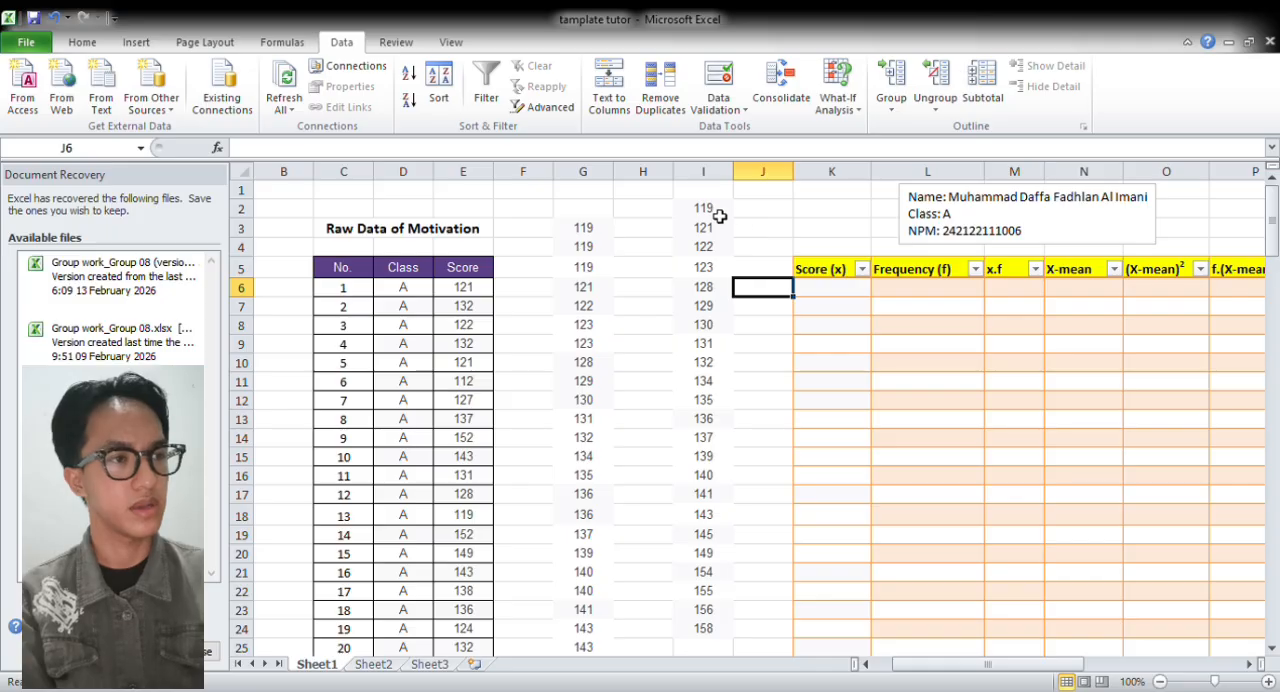
# Copy the unique scores from I2:I24 into the Score (x) column of the frequency table, starting at K6
pyautogui.moveTo(712, 208); pyautogui.dragTo(711, 598)
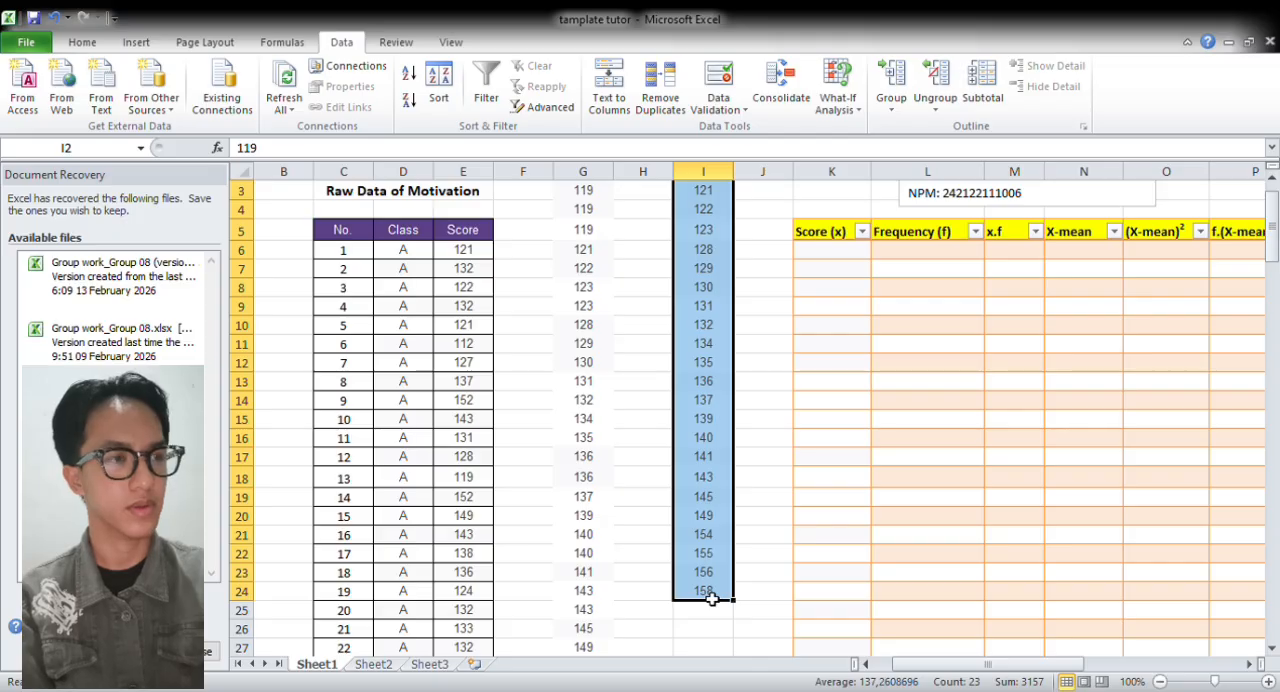
pyautogui.hotkey('ctrl', 'c')
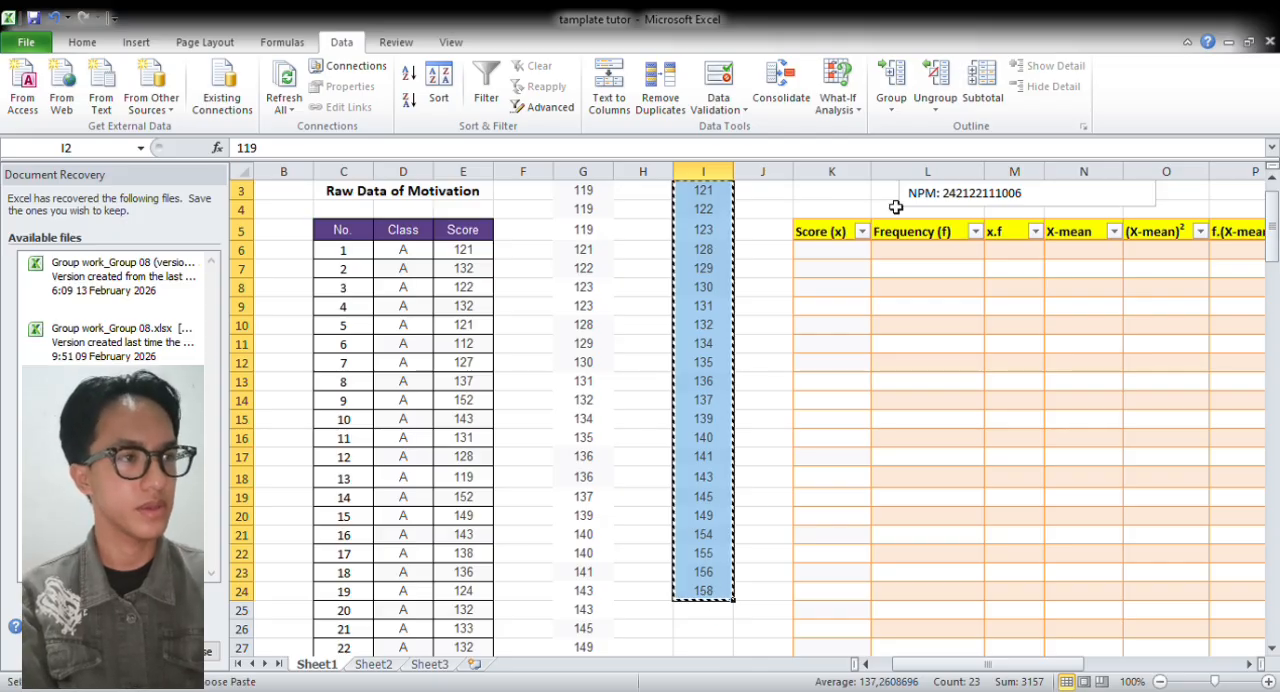
pyautogui.click(845, 255)
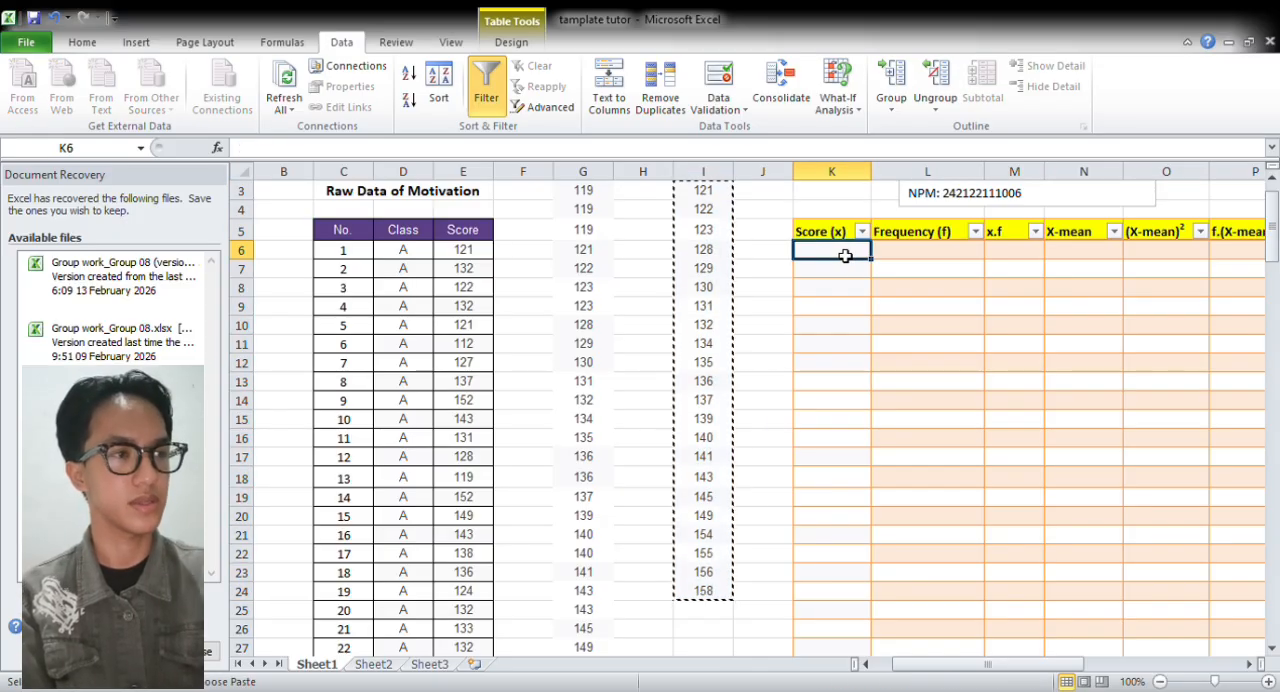
pyautogui.hotkey('ctrl', 'v')
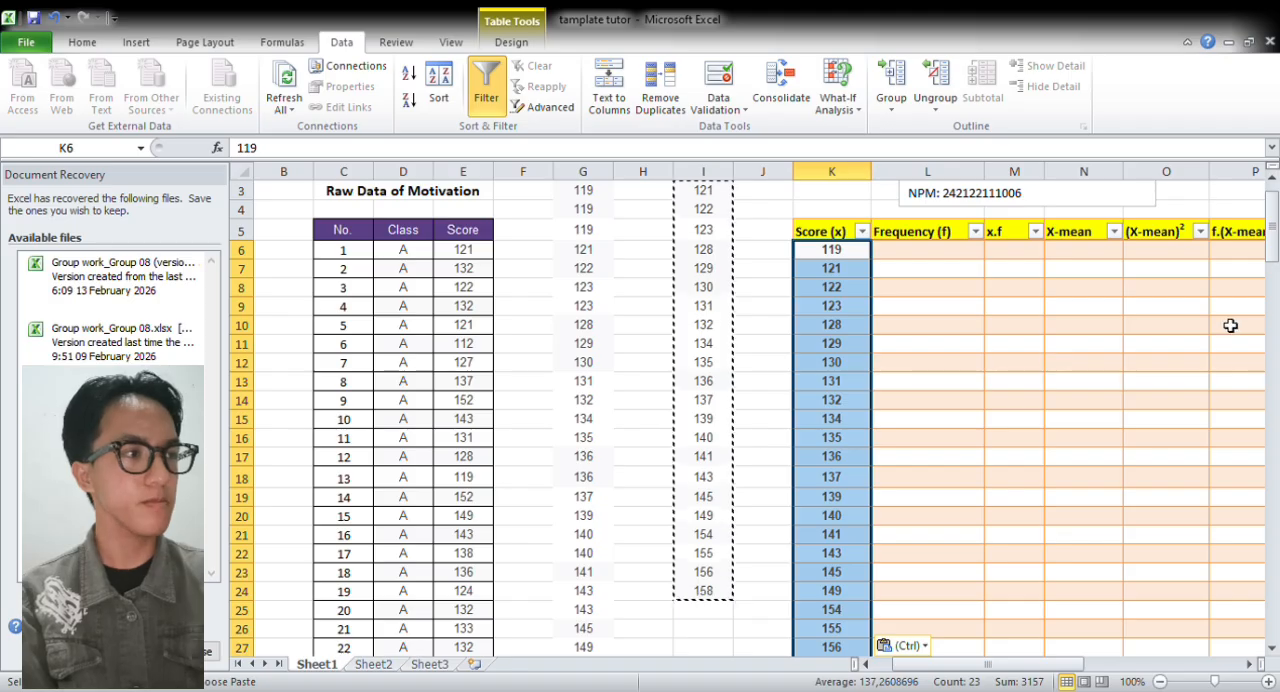
pyautogui.moveTo(1273, 252); pyautogui.dragTo(1272, 235)
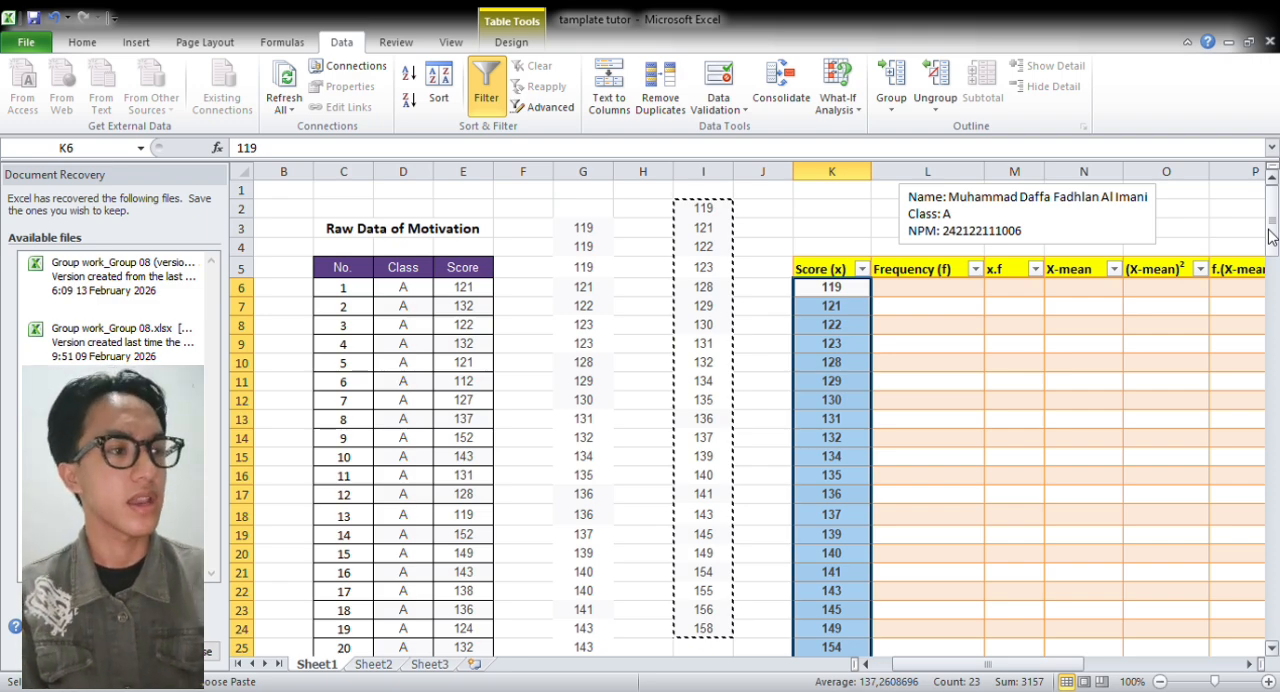
# Fill the Frequency (f) column by entering =COUNTIF(G:G;[@[Score (x)]]) in L6
pyautogui.click(957, 291)
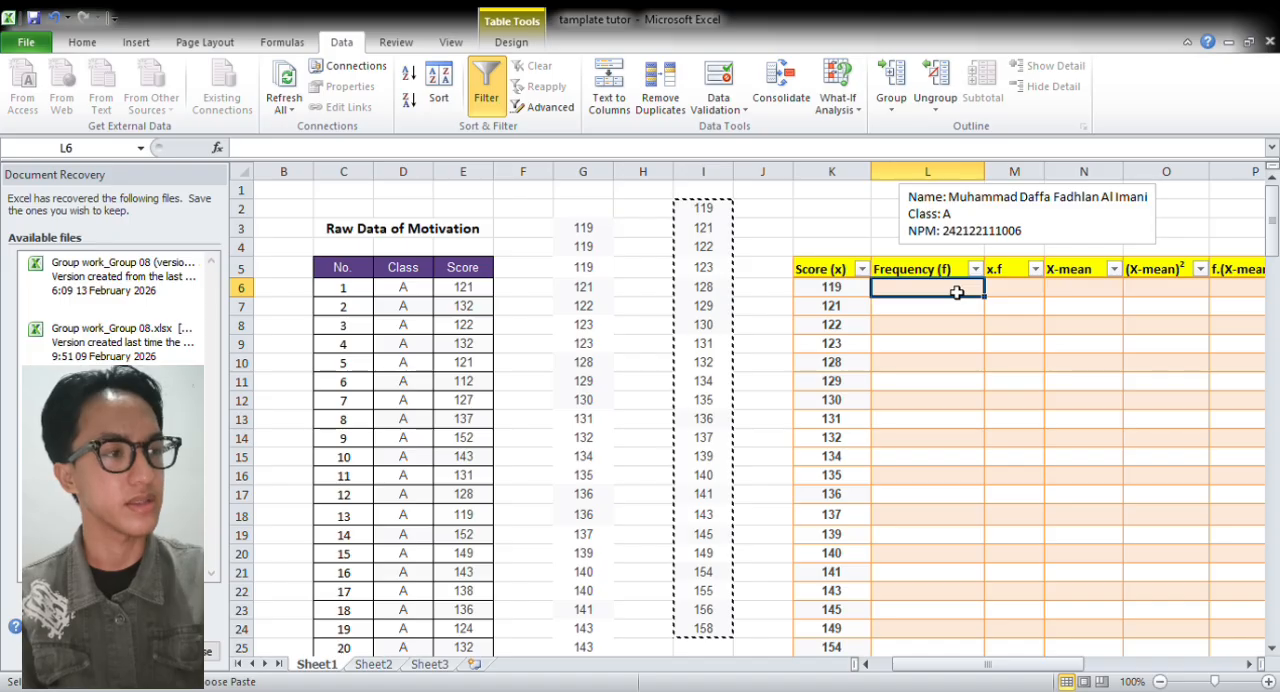
pyautogui.write('=')
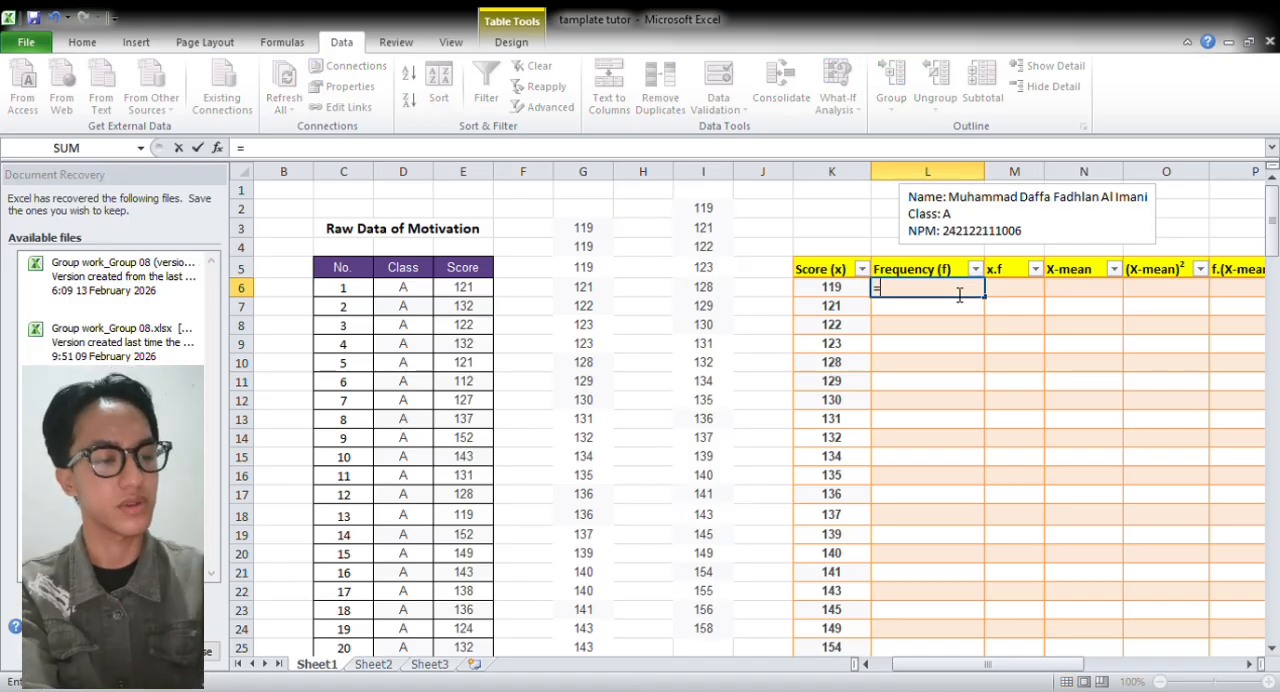
pyautogui.write('COUNT')
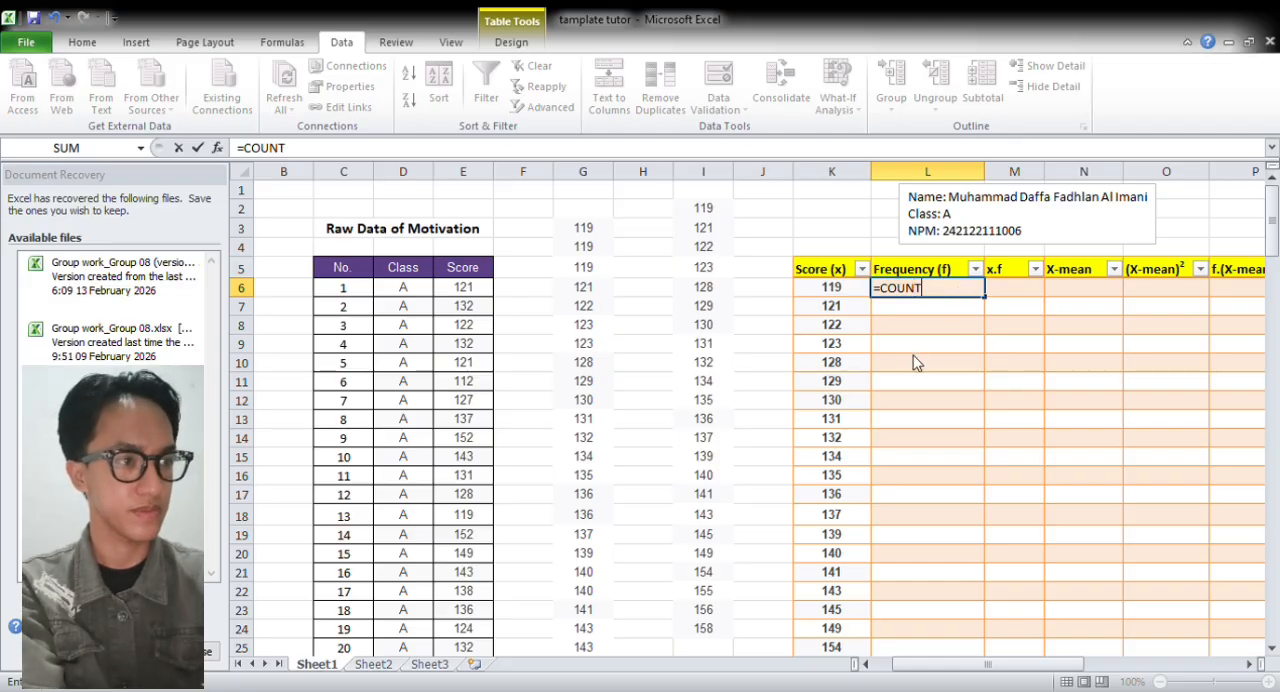
pyautogui.write('IF(')
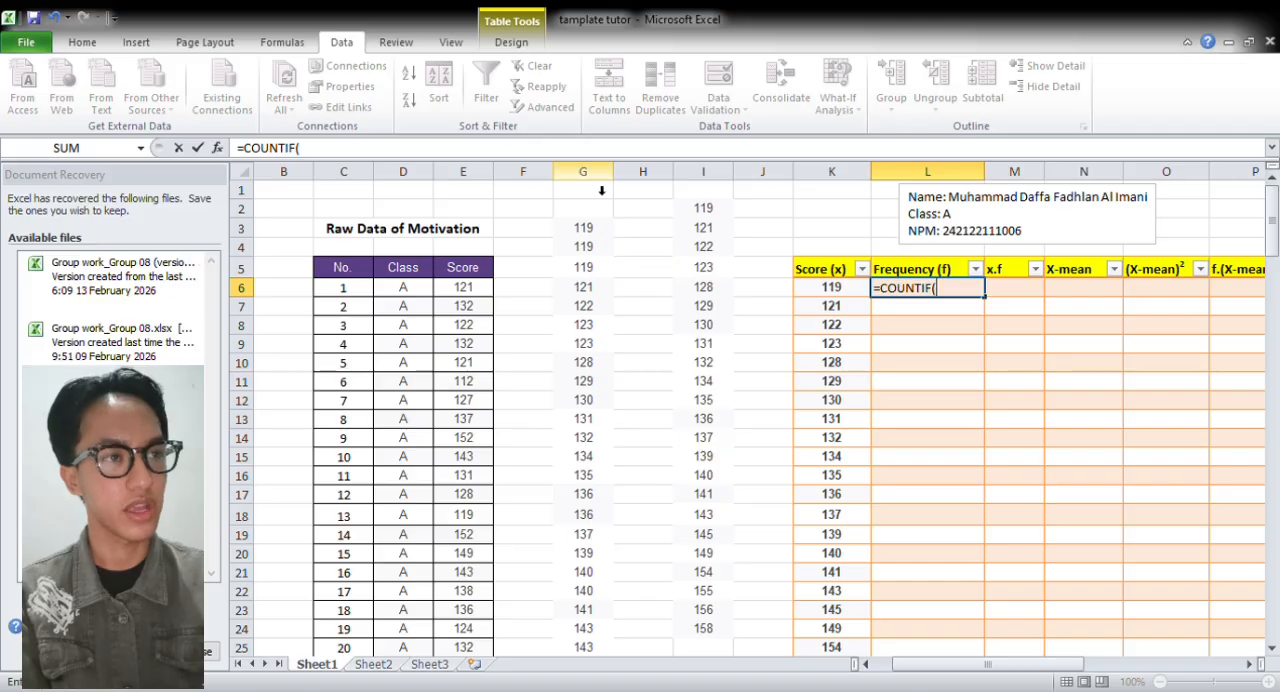
pyautogui.click(603, 181)
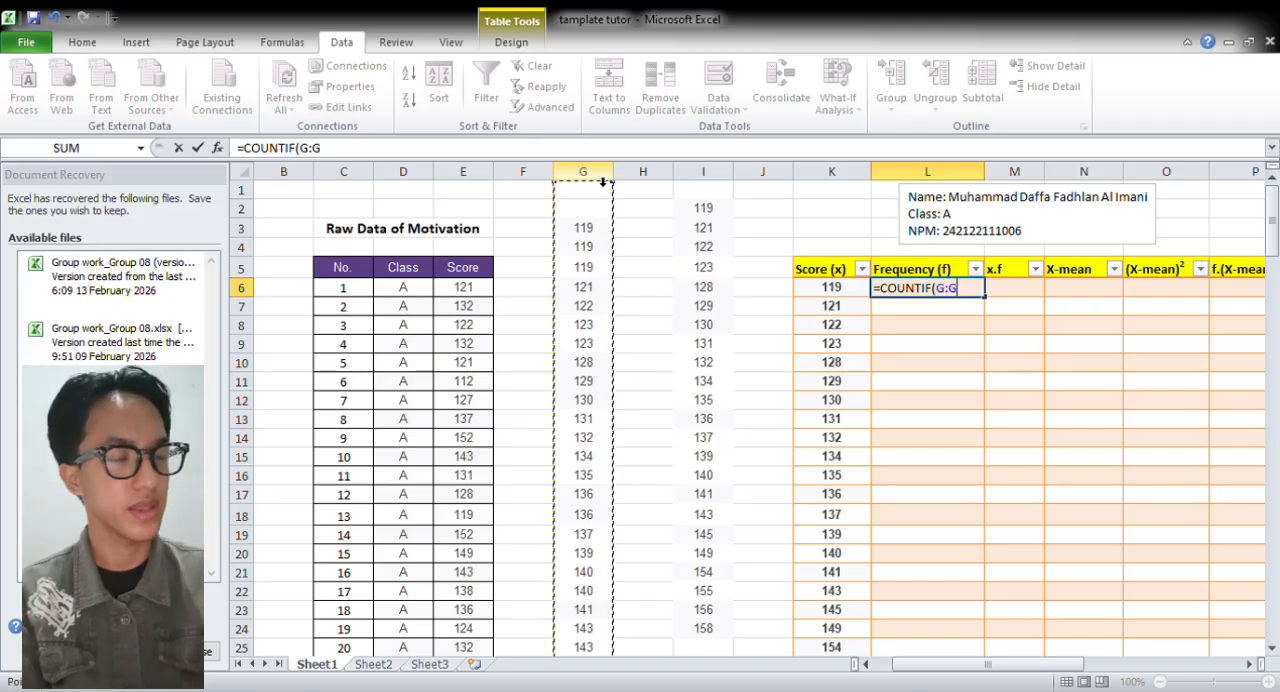
pyautogui.write(';')
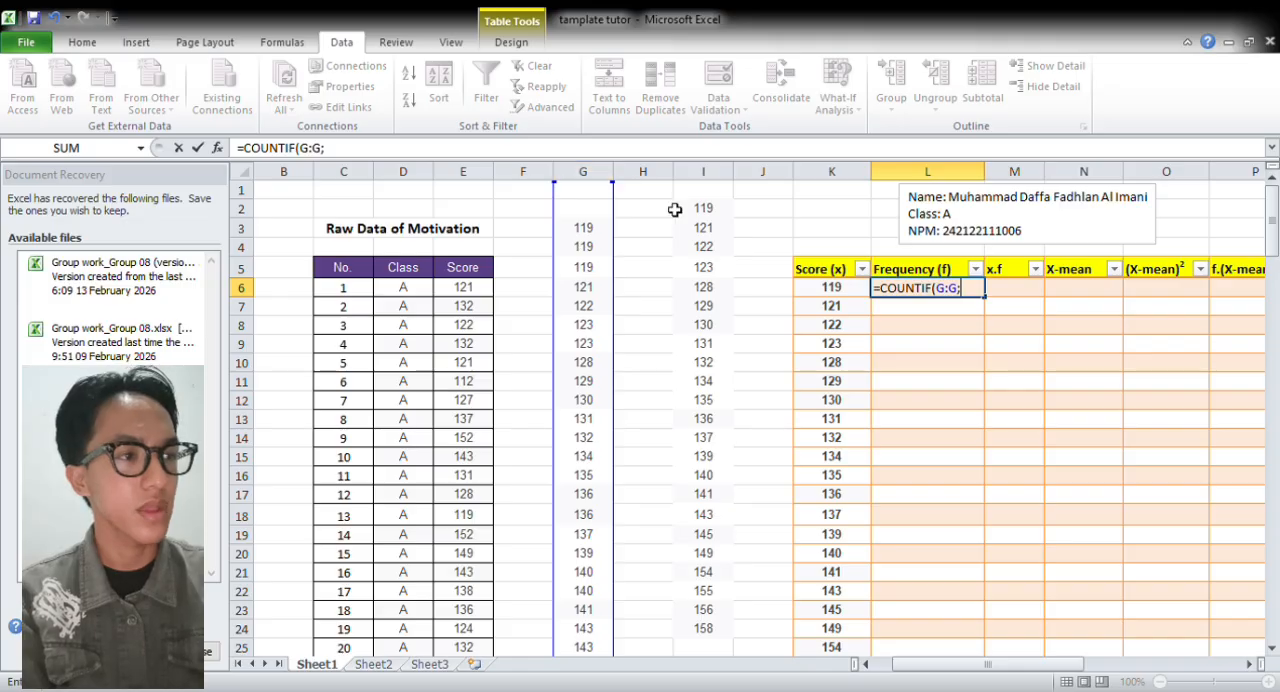
pyautogui.click(841, 294)
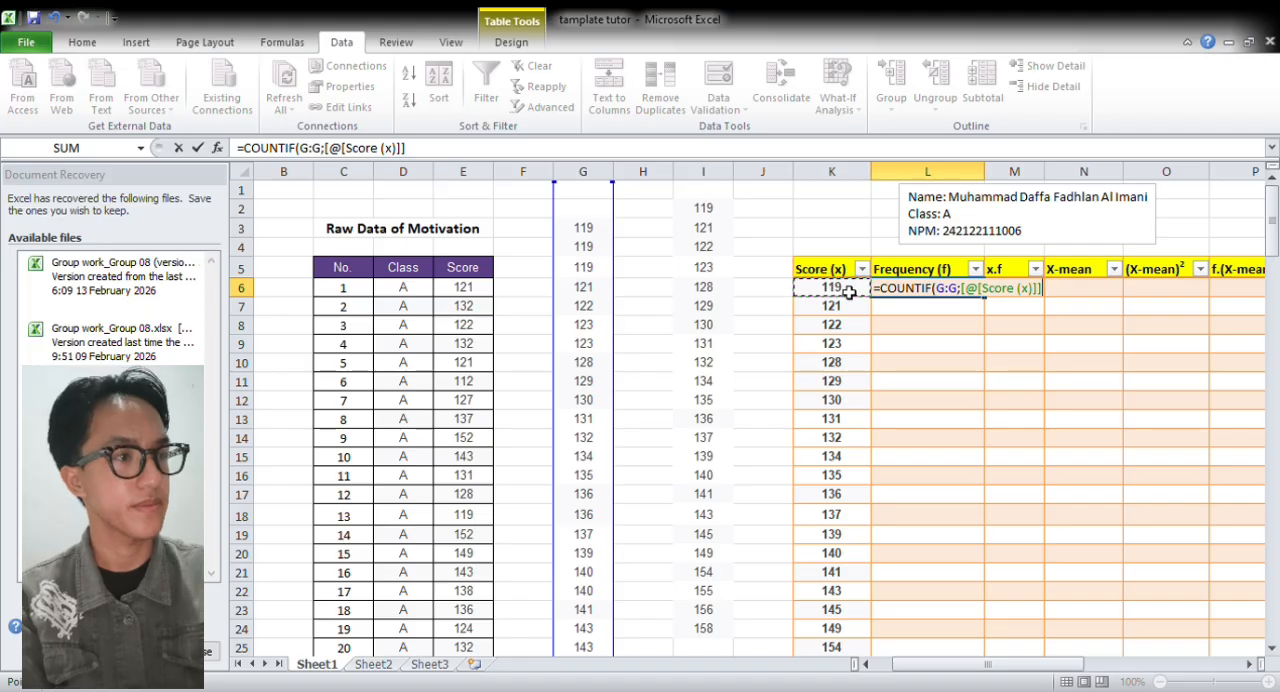
pyautogui.write(')')
pyautogui.press('Return')
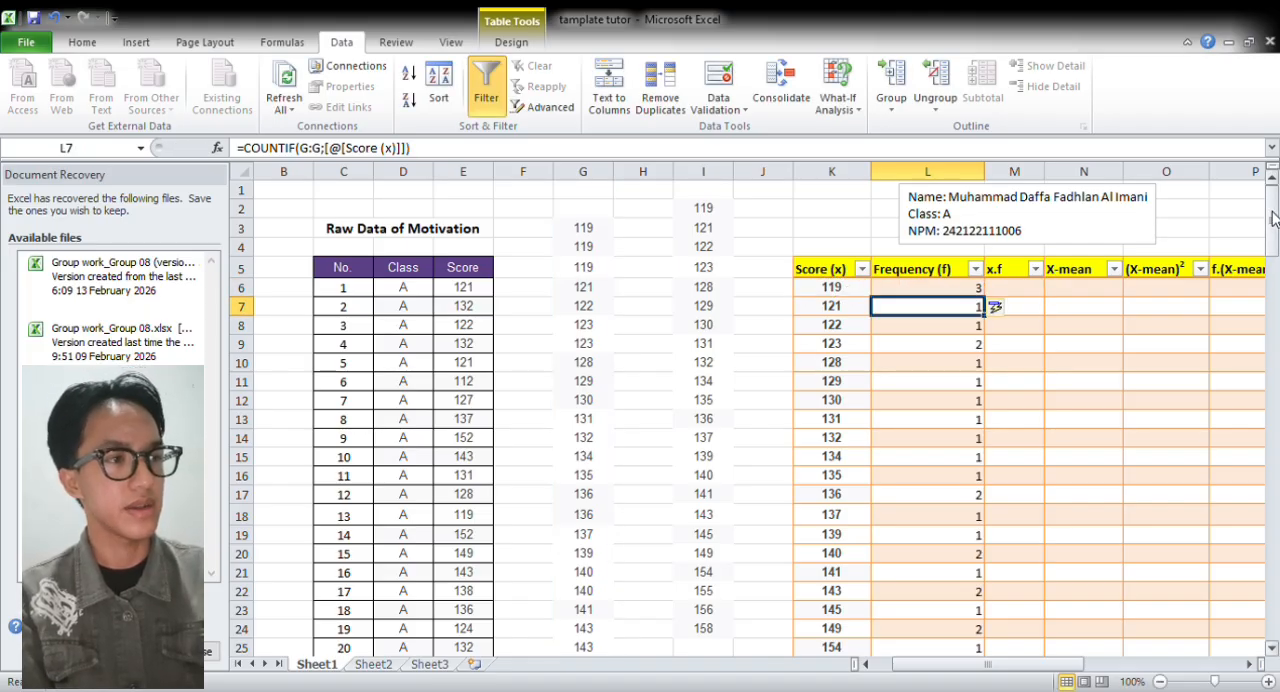
# Fill the x.f column by entering =([@[Score (x)]]*[@[Frequency (f)]]) in M6
pyautogui.moveTo(1274, 219)
pyautogui.mouseDown()
pyautogui.moveTo(1273, 255)
pyautogui.moveTo(1276, 221)
pyautogui.mouseUp()
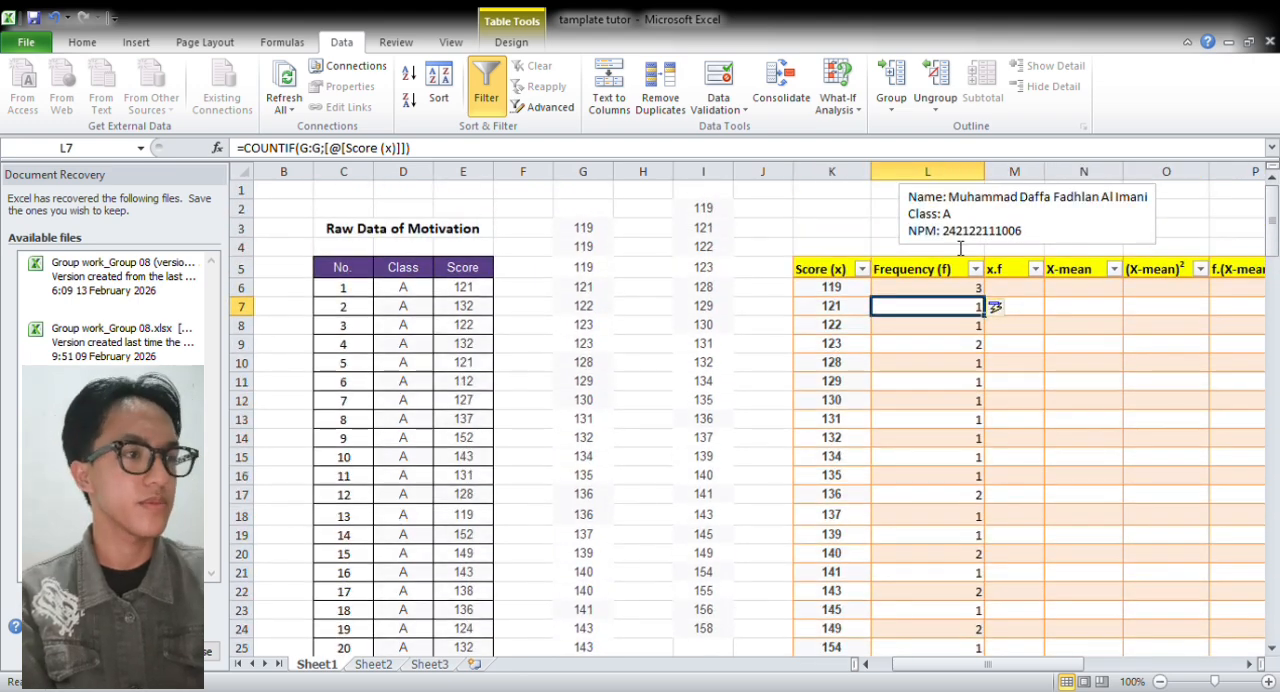
pyautogui.click(1018, 291)
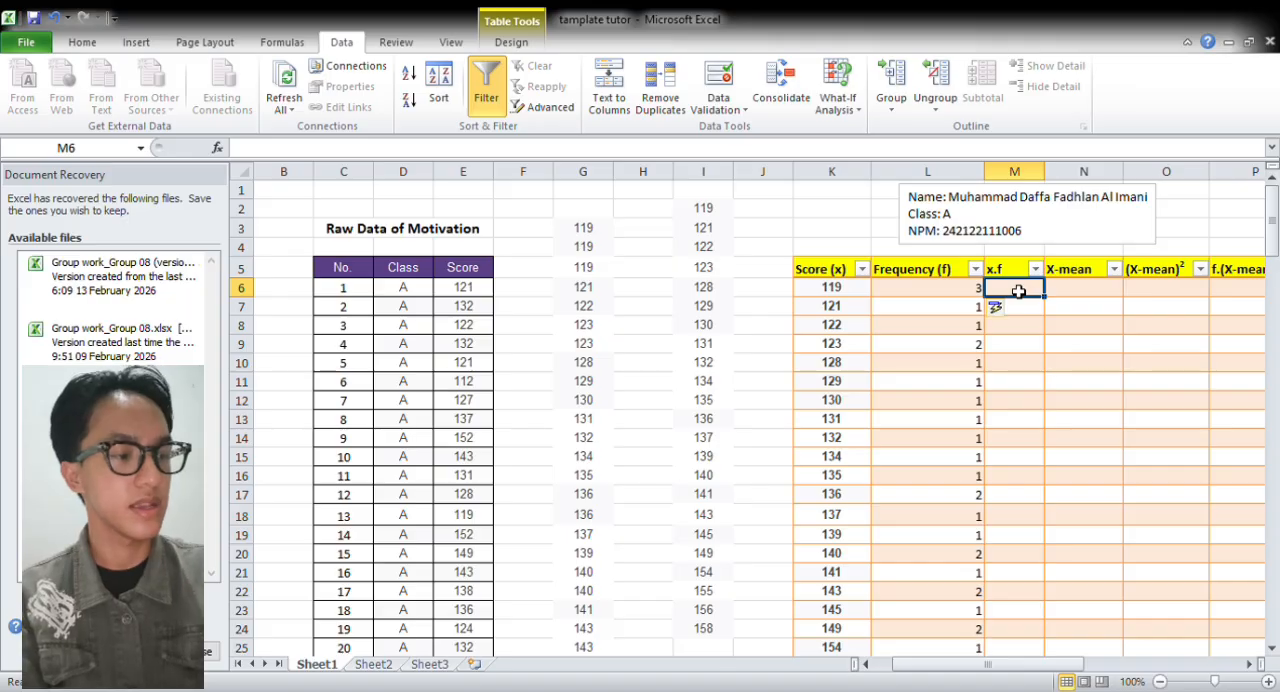
pyautogui.write('=')
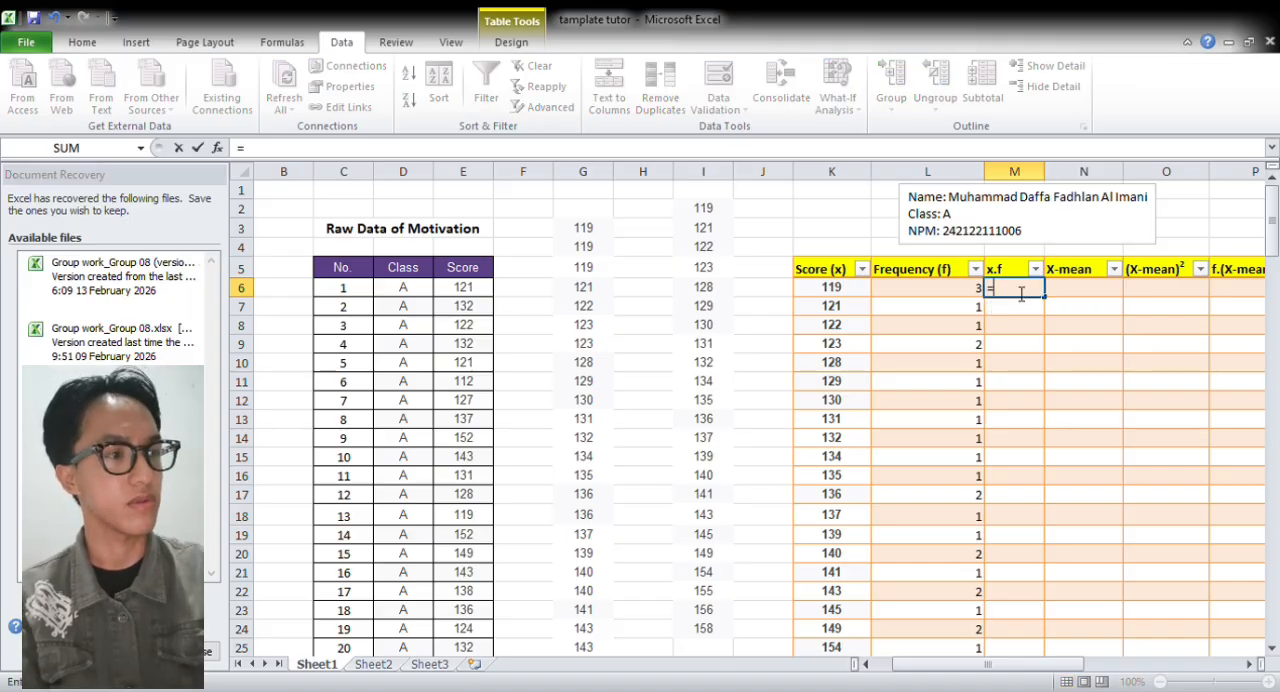
pyautogui.write('(')
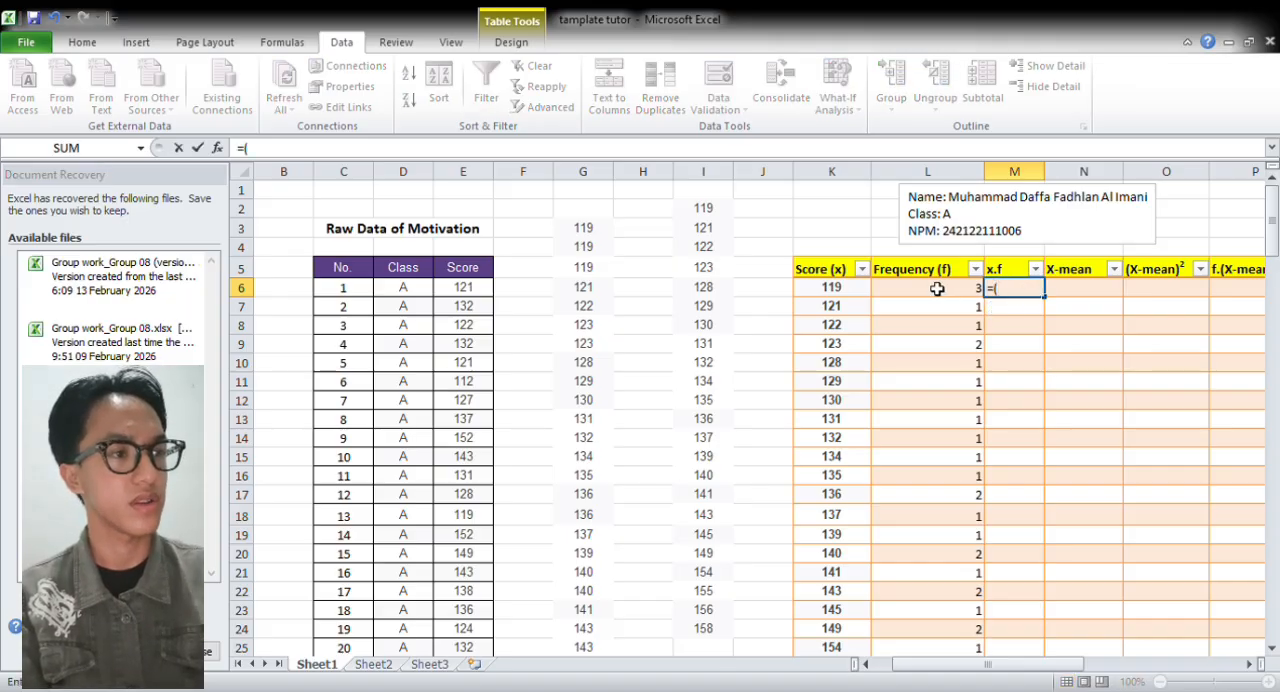
pyautogui.click(863, 288)
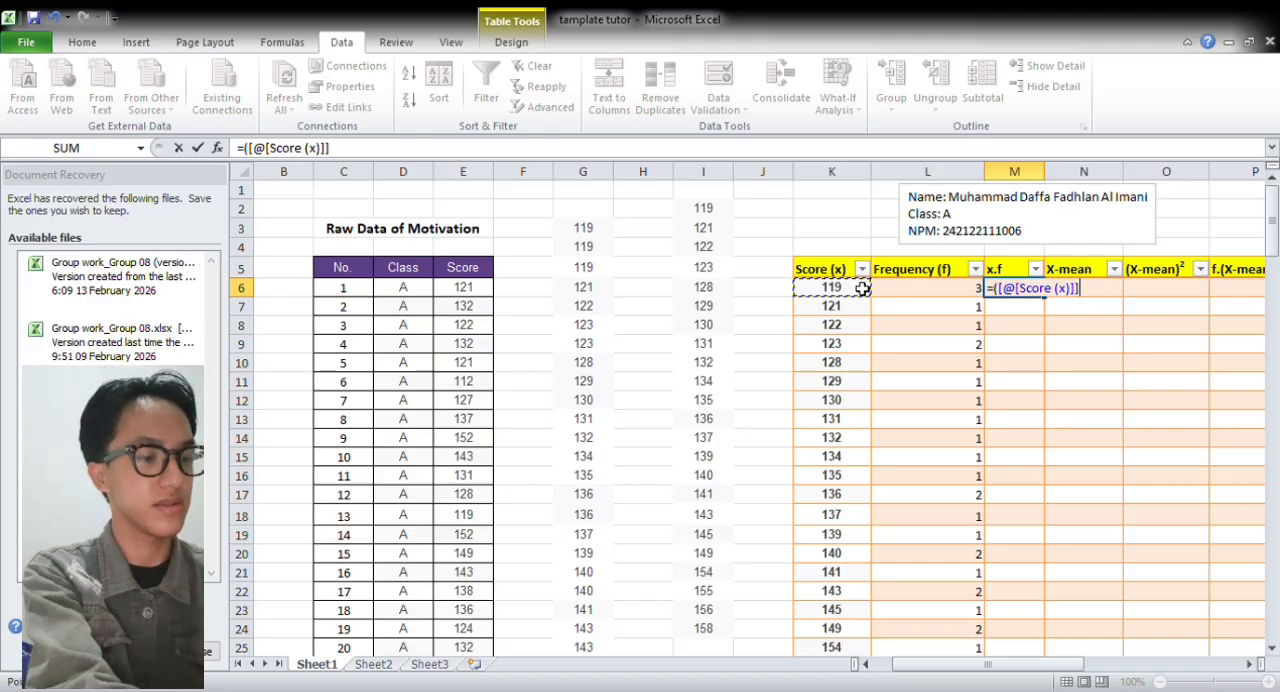
pyautogui.write('*')
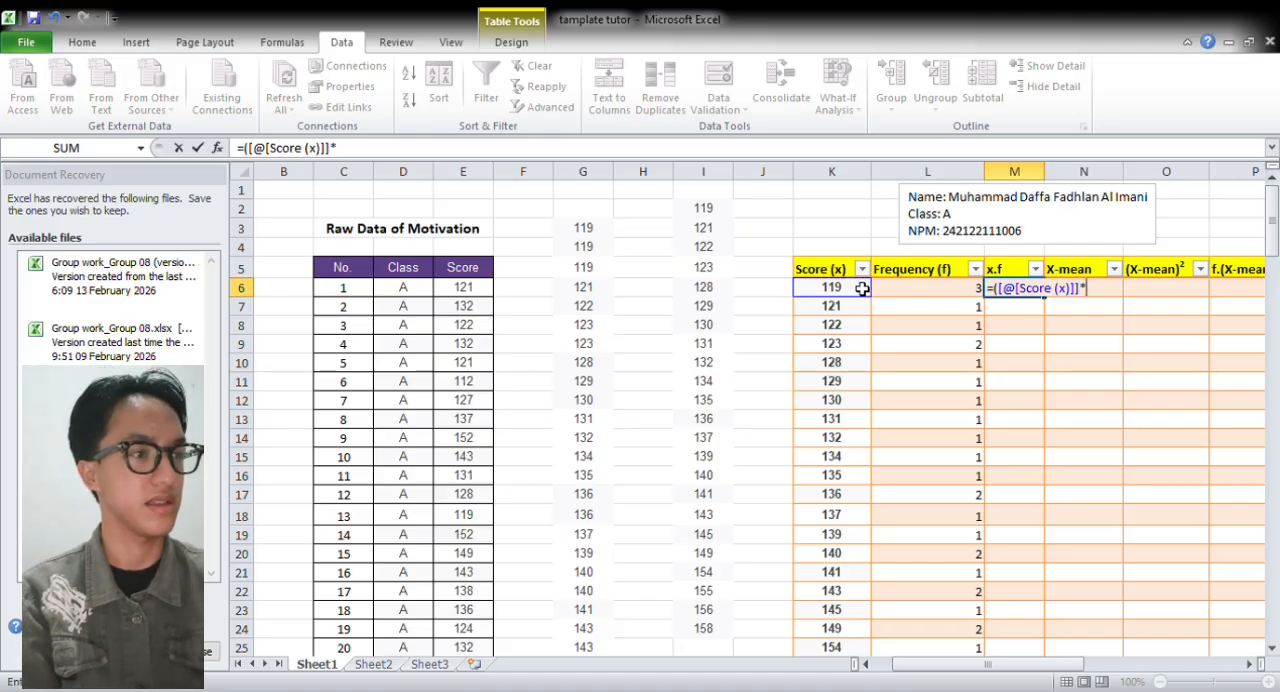
pyautogui.click(914, 291)
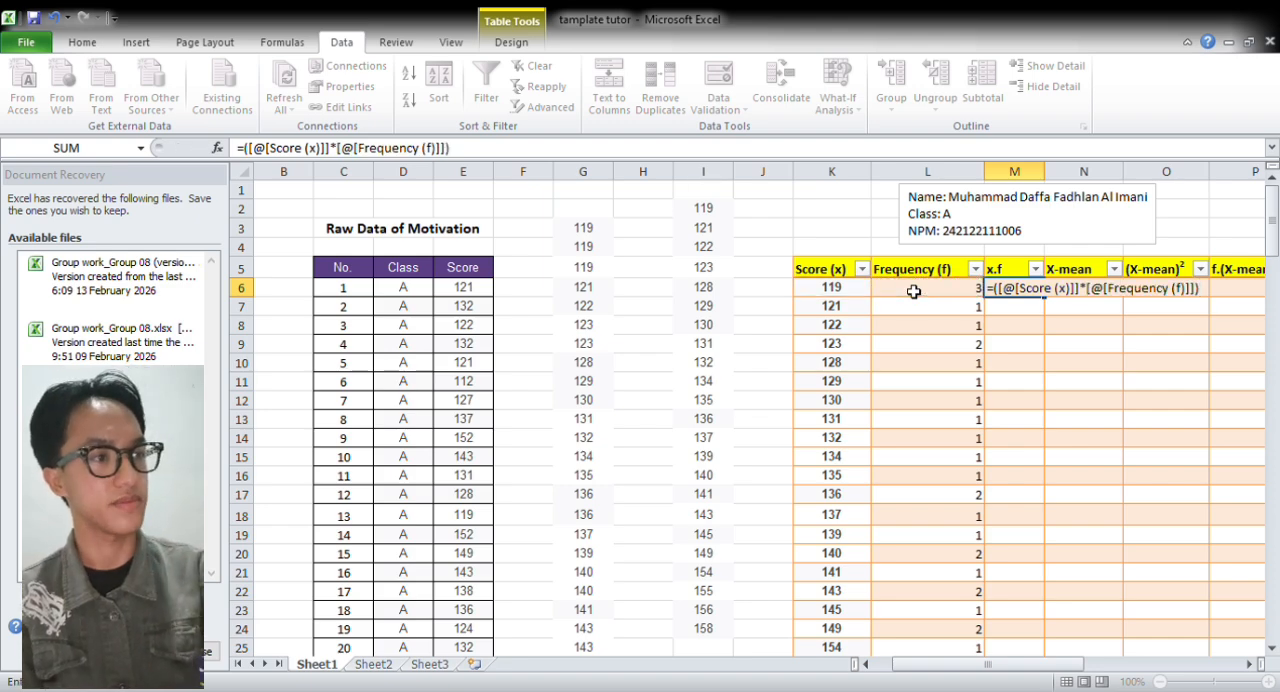
pyautogui.press('Return')
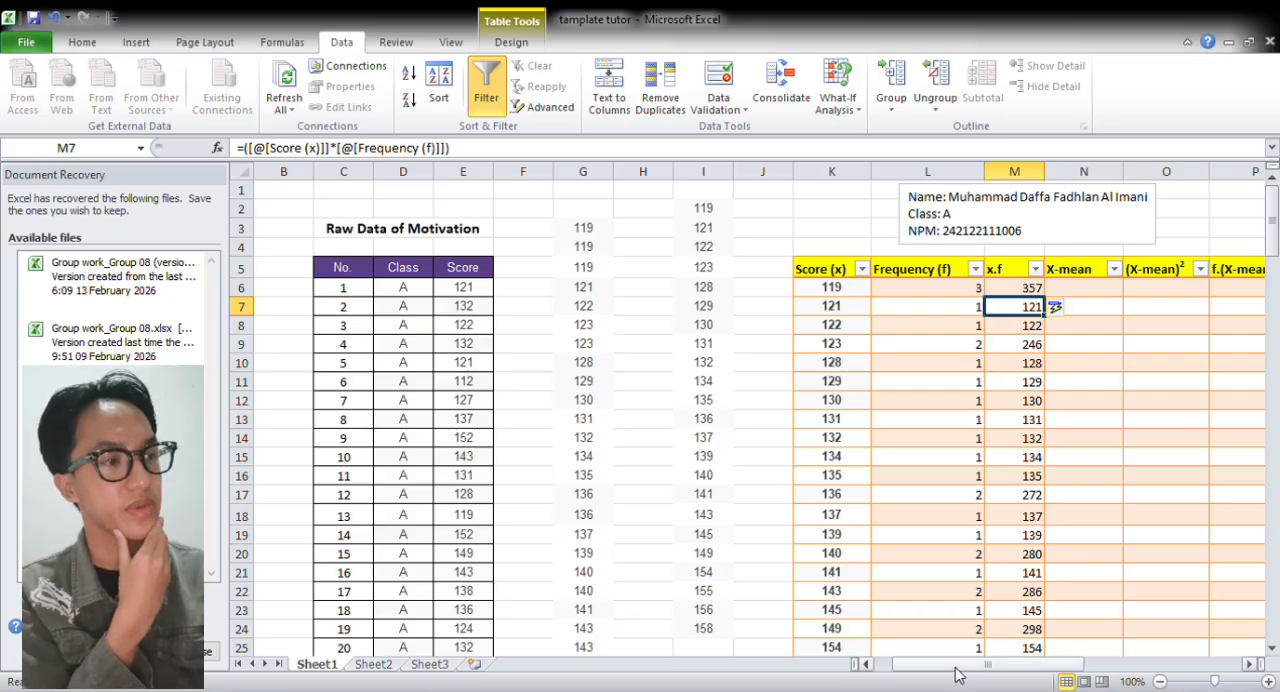
# Replace the formula in the Frequency total cell L29 with =SUM(L6:L28) and extend it across to the x.f total in M29
pyautogui.moveTo(955, 672); pyautogui.dragTo(1118, 685)
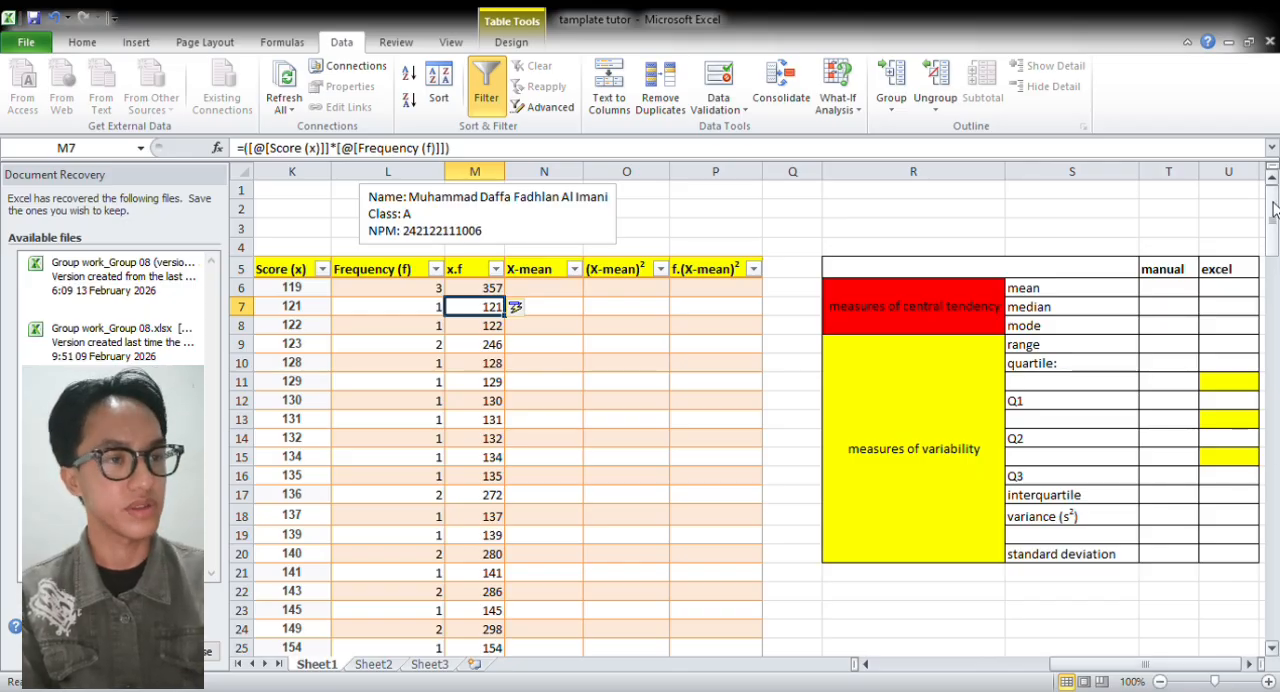
pyautogui.moveTo(1274, 212); pyautogui.dragTo(1276, 232)
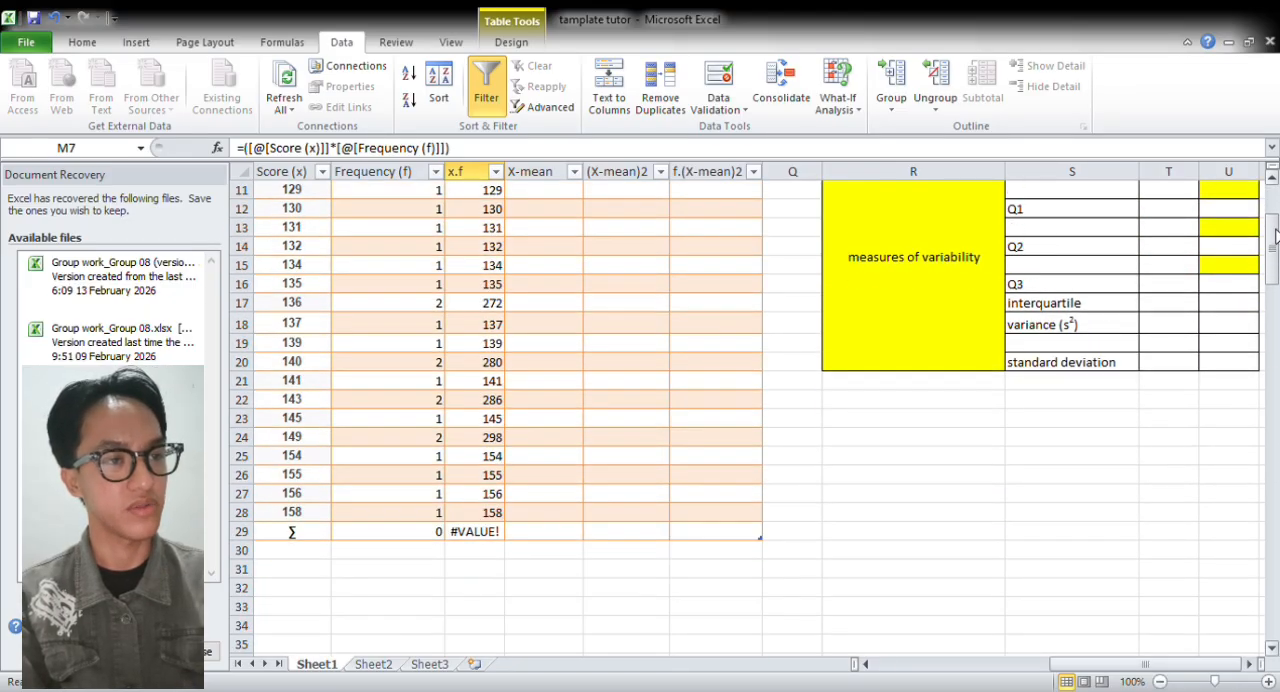
pyautogui.click(434, 532)
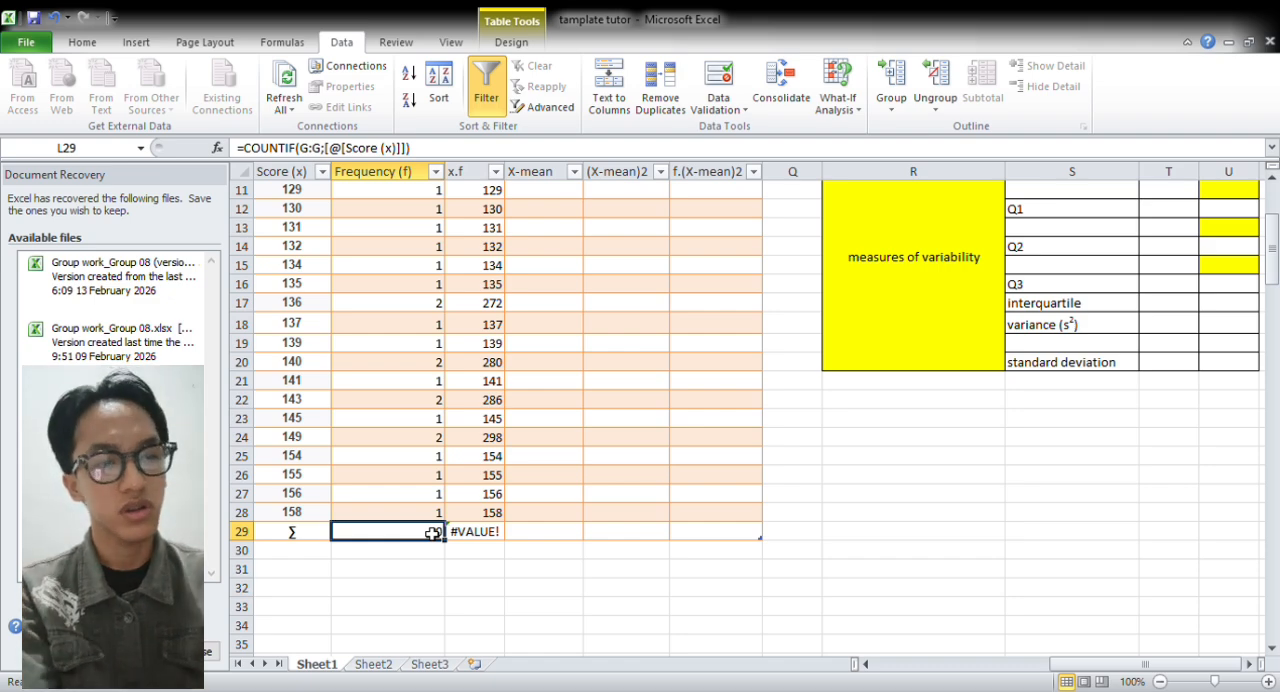
pyautogui.doubleClick(433, 533)
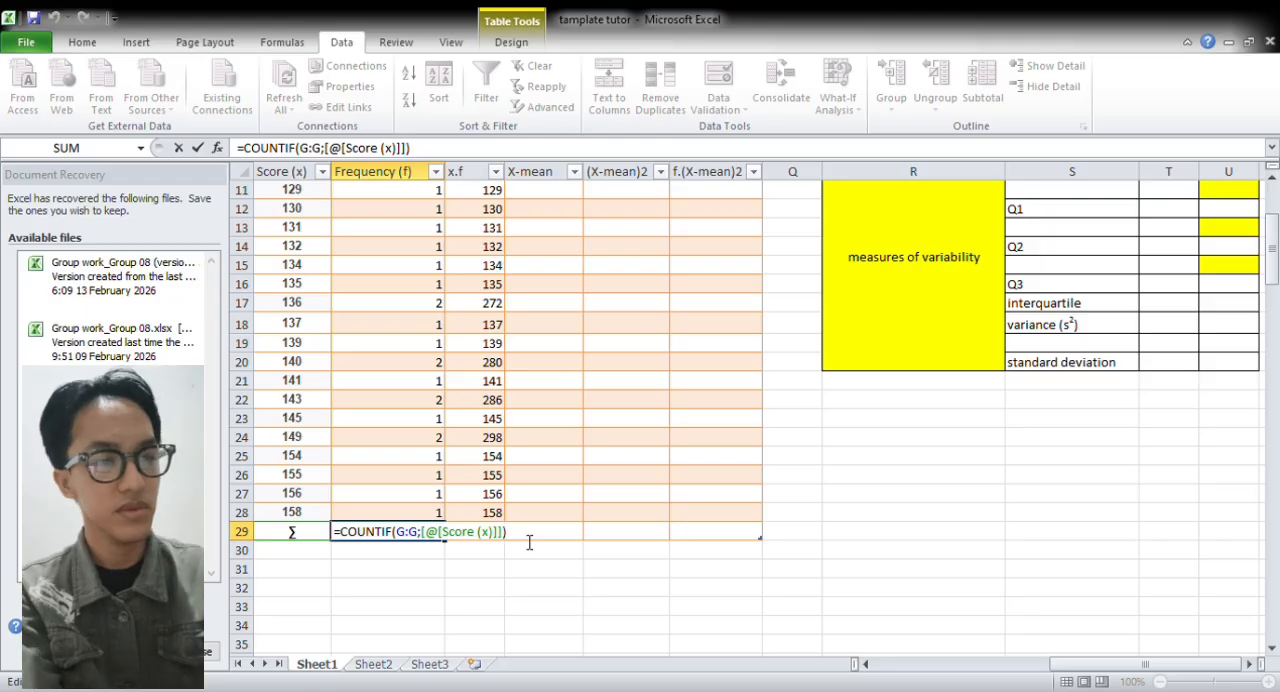
pyautogui.press('BackSpace')
pyautogui.press('BackSpace')
pyautogui.press('BackSpace')
pyautogui.press('BackSpace')
pyautogui.press('BackSpace')
pyautogui.press('BackSpace')
pyautogui.press('BackSpace')
pyautogui.press('BackSpace')
pyautogui.press('BackSpace')
pyautogui.press('BackSpace')
pyautogui.press('BackSpace')
pyautogui.press('BackSpace')
pyautogui.press('BackSpace')
pyautogui.press('BackSpace')
pyautogui.press('BackSpace')
pyautogui.press('BackSpace')
pyautogui.press('BackSpace')
pyautogui.press('BackSpace')
pyautogui.press('BackSpace')
pyautogui.press('BackSpace')
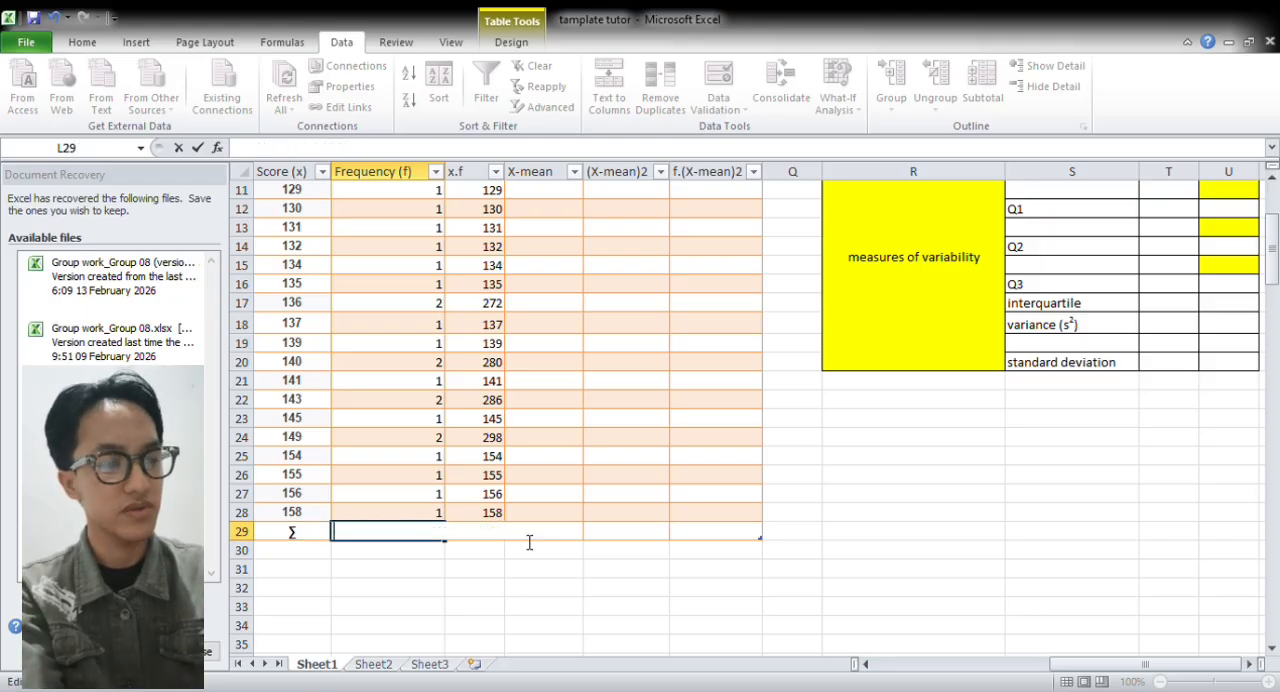
pyautogui.write('=')
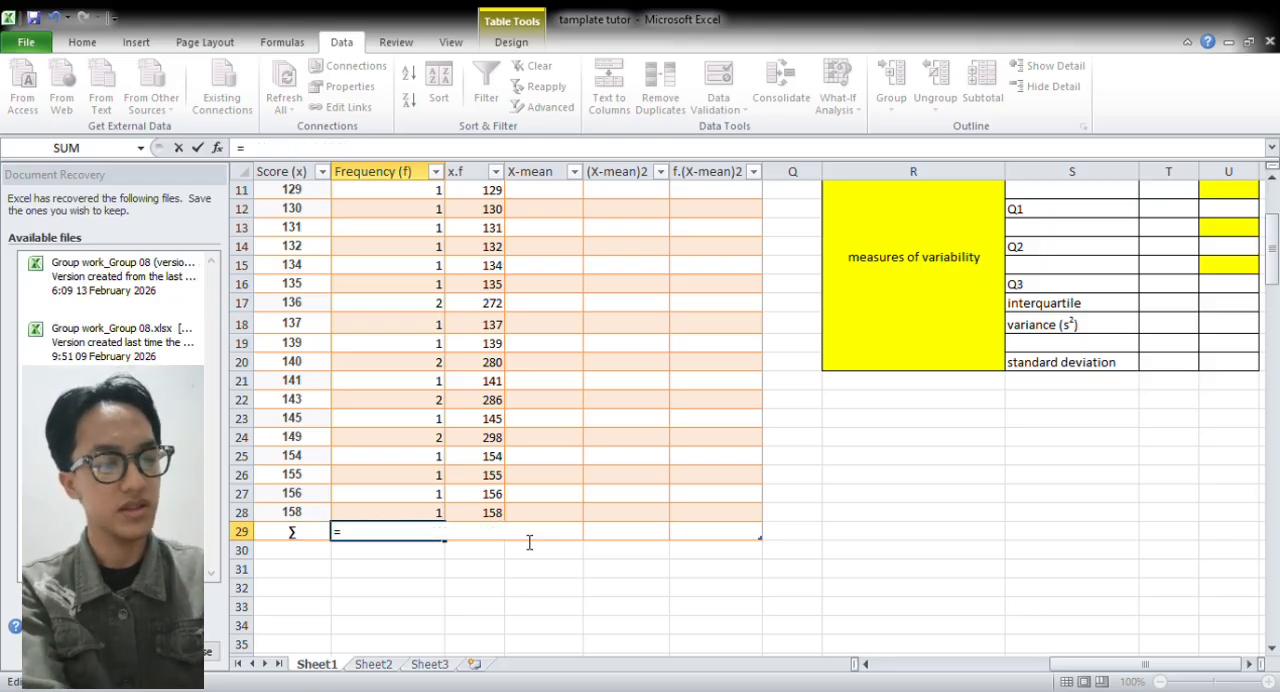
pyautogui.write('SUM')
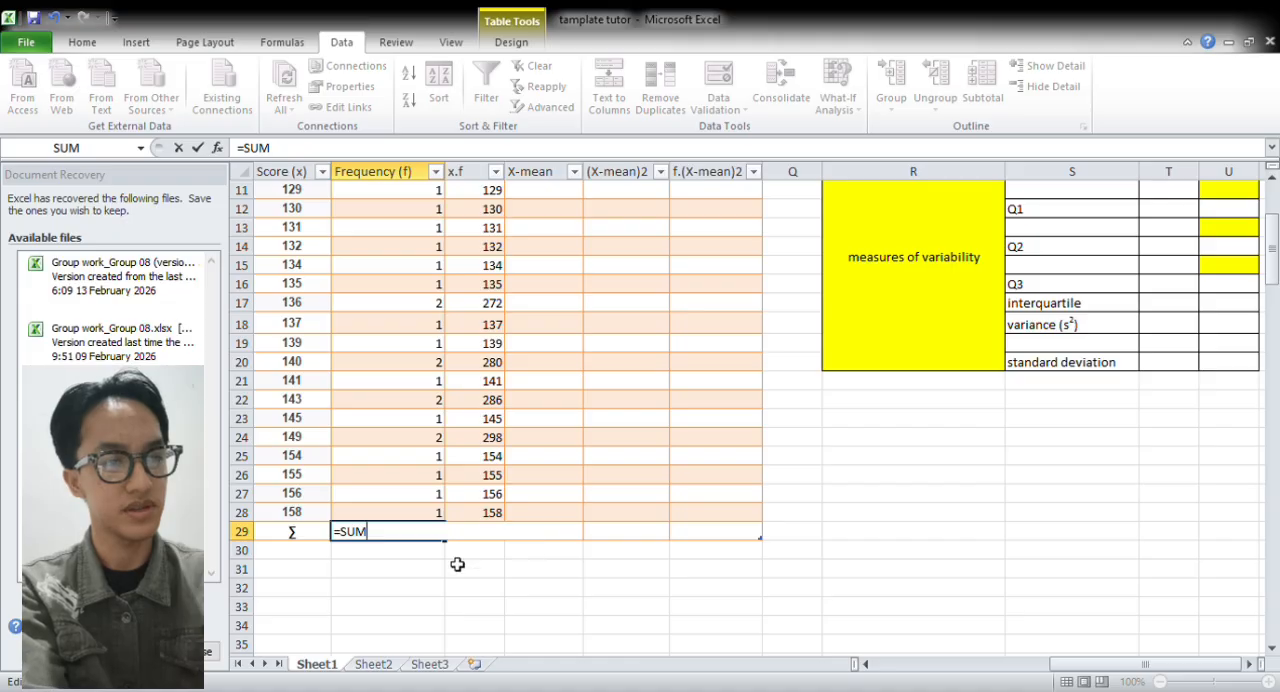
pyautogui.write('(')
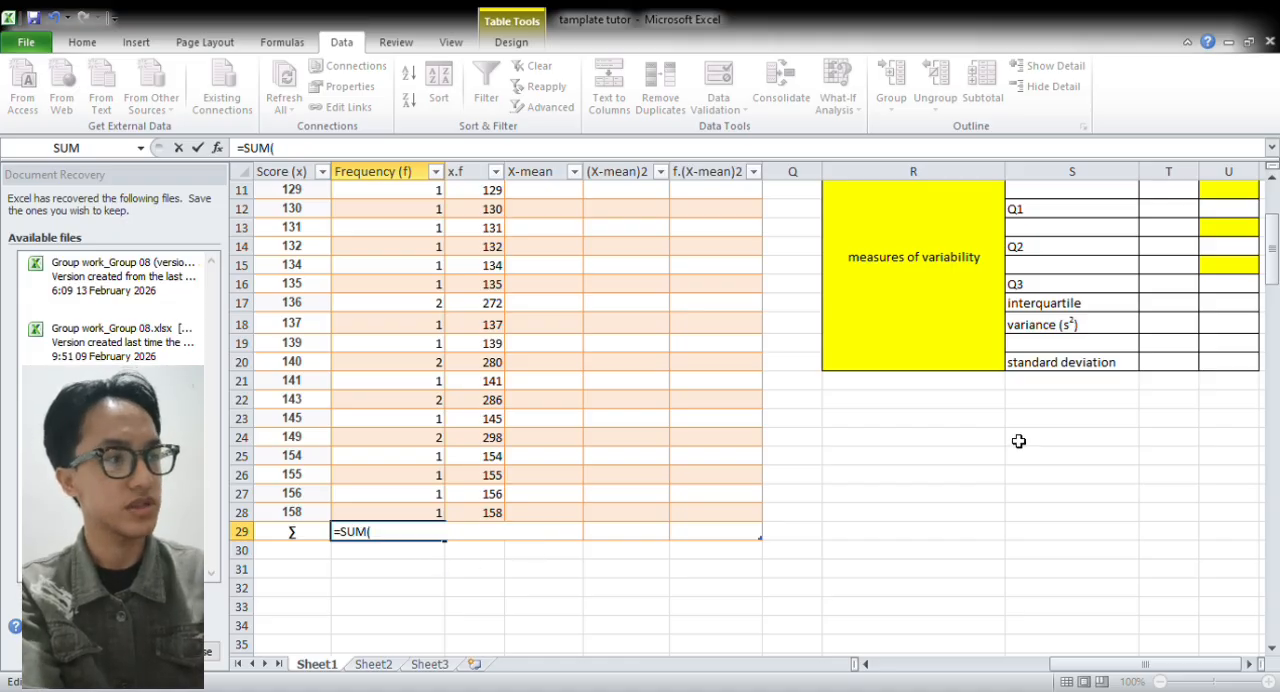
pyautogui.scroll(4, 1275, 280)
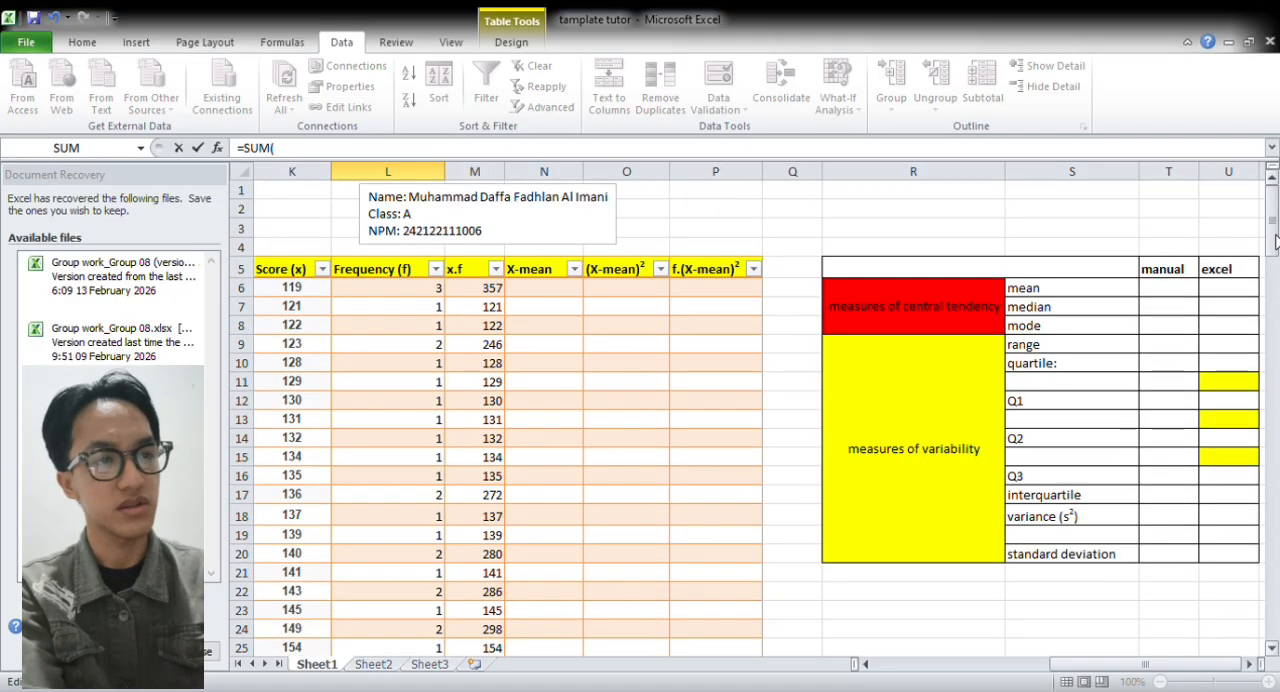
pyautogui.moveTo(421, 294); pyautogui.dragTo(406, 606)
pyautogui.write(')')
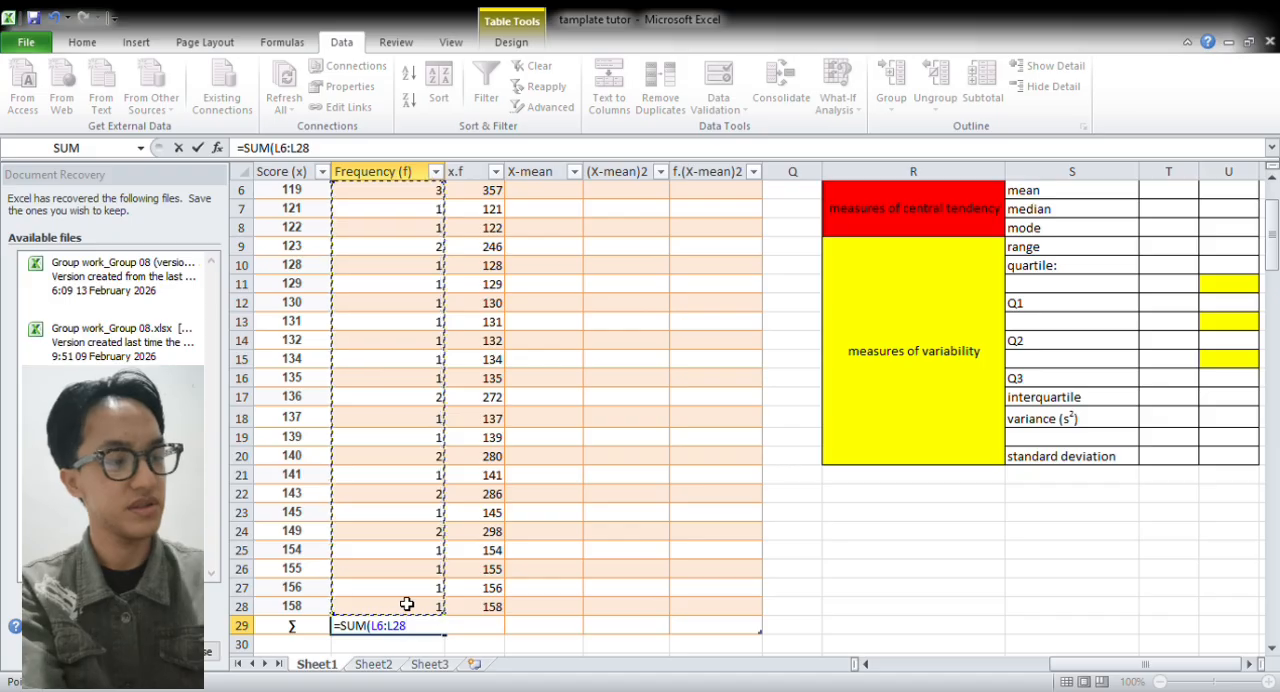
pyautogui.press('Return')
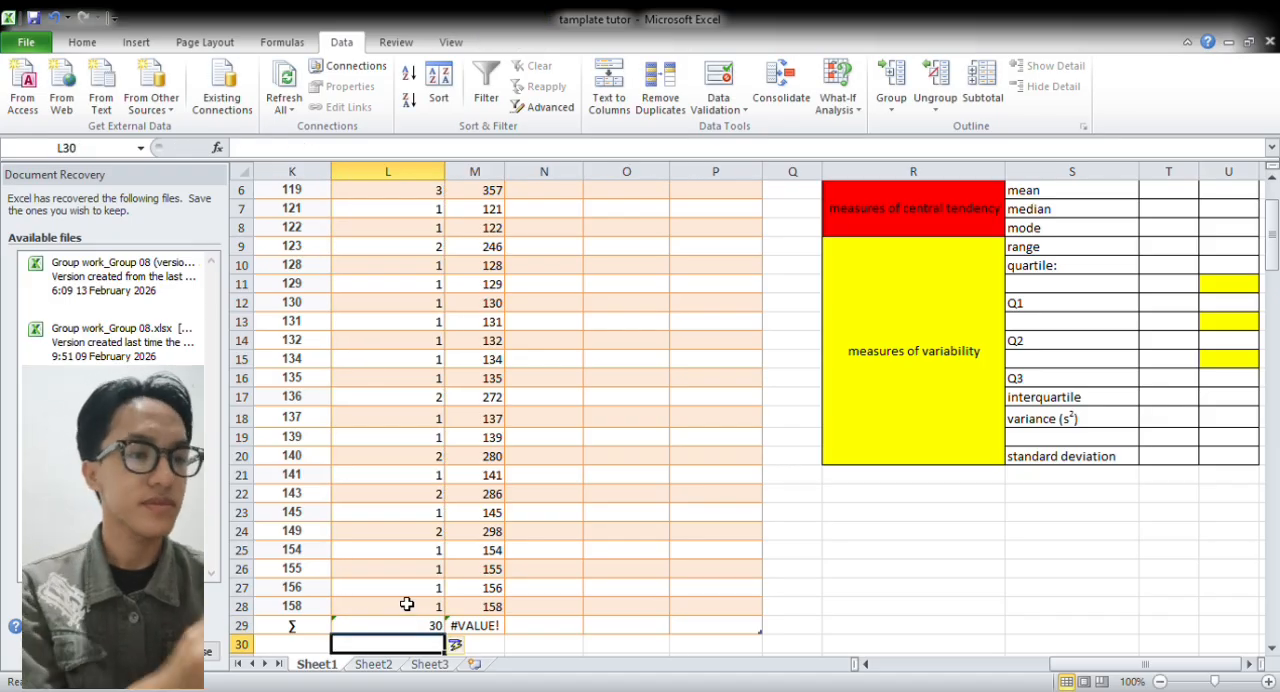
pyautogui.click(433, 627)
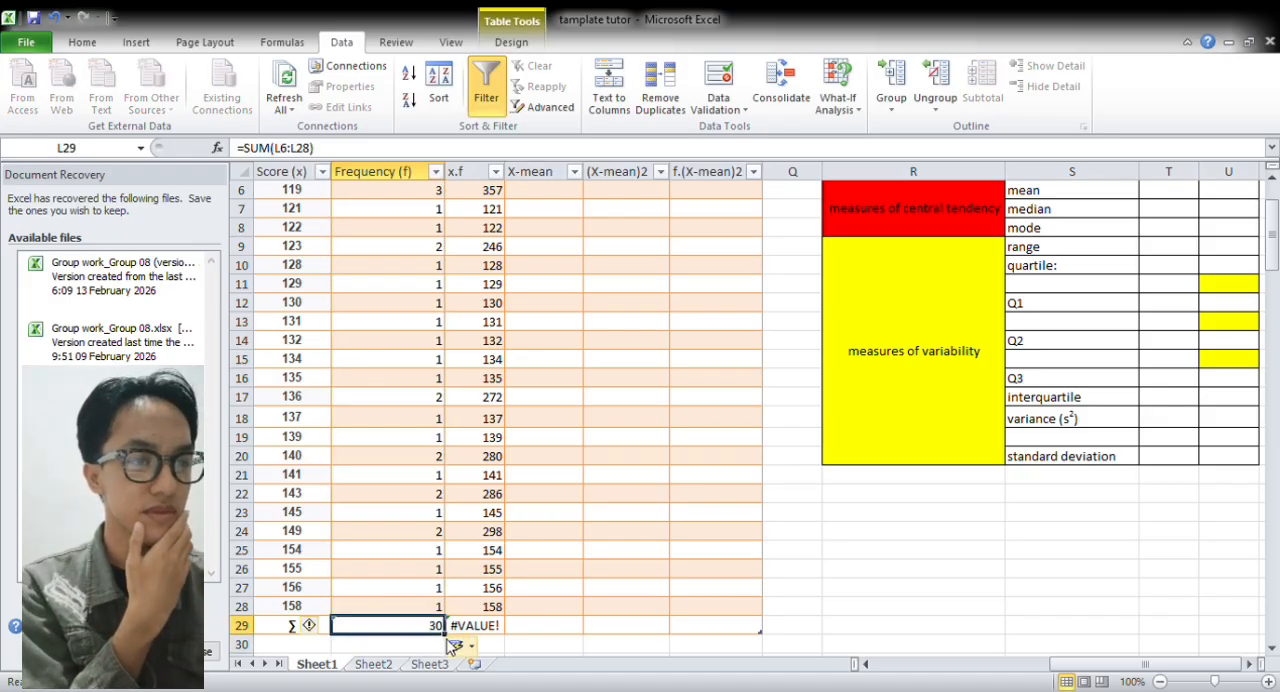
pyautogui.moveTo(447, 634); pyautogui.dragTo(494, 637)
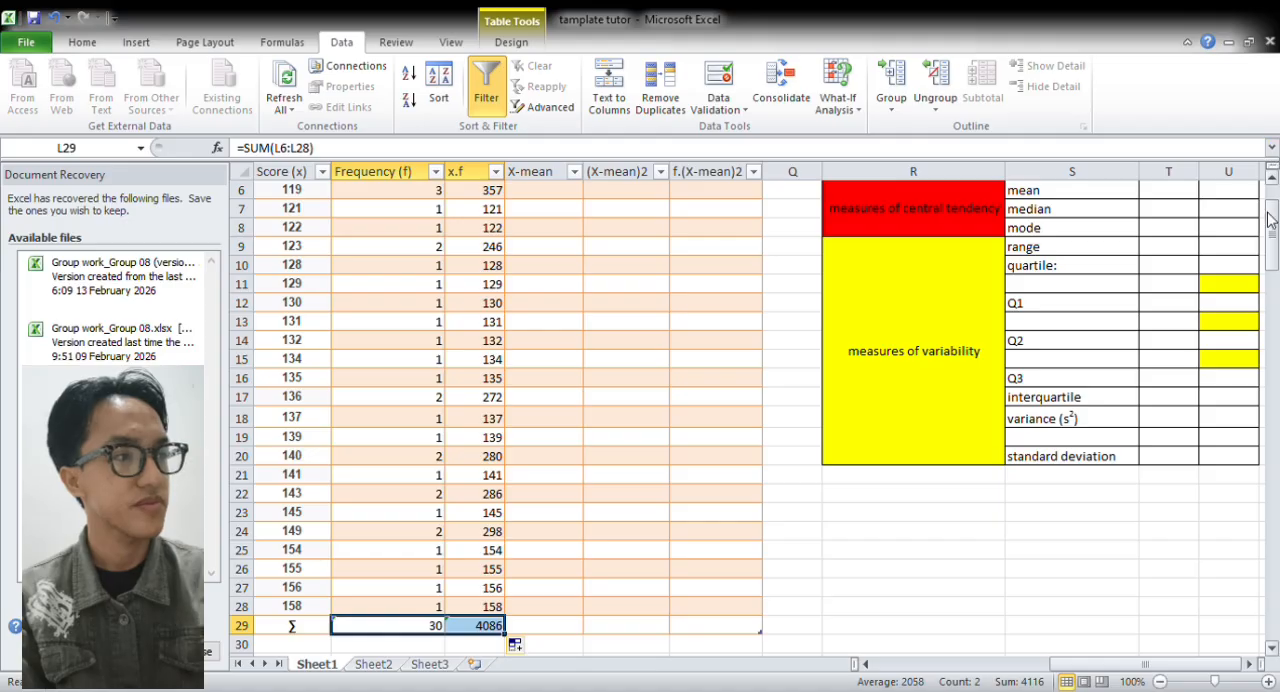
# Calculate the manual mean in T6 by dividing the x.f total by the frequency total with =(M29/L29)
pyautogui.moveTo(1273, 220); pyautogui.dragTo(1273, 214)
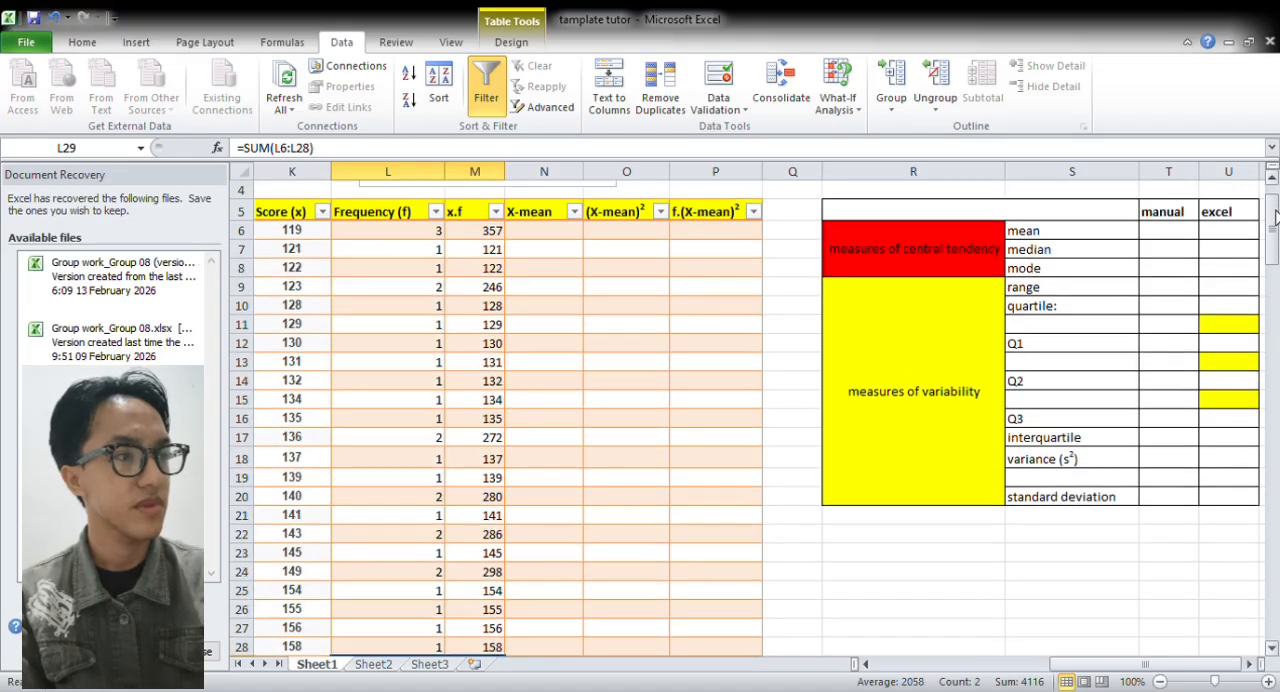
pyautogui.click(1185, 232)
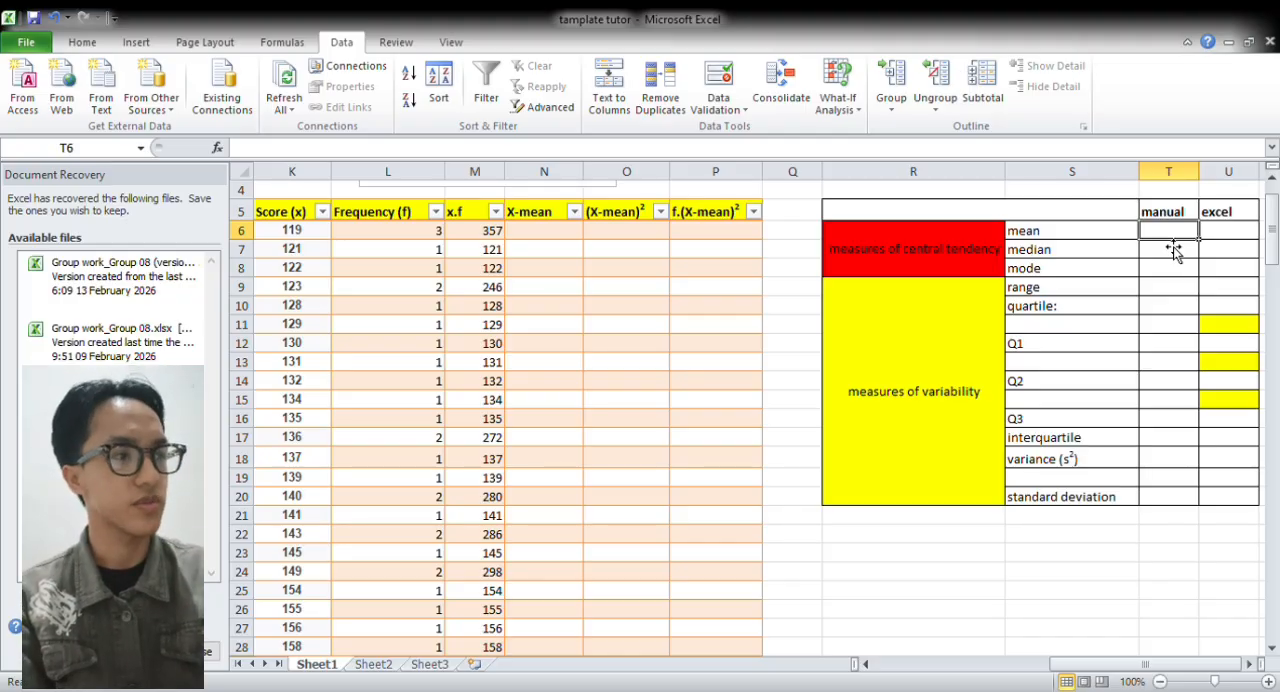
pyautogui.write('=')
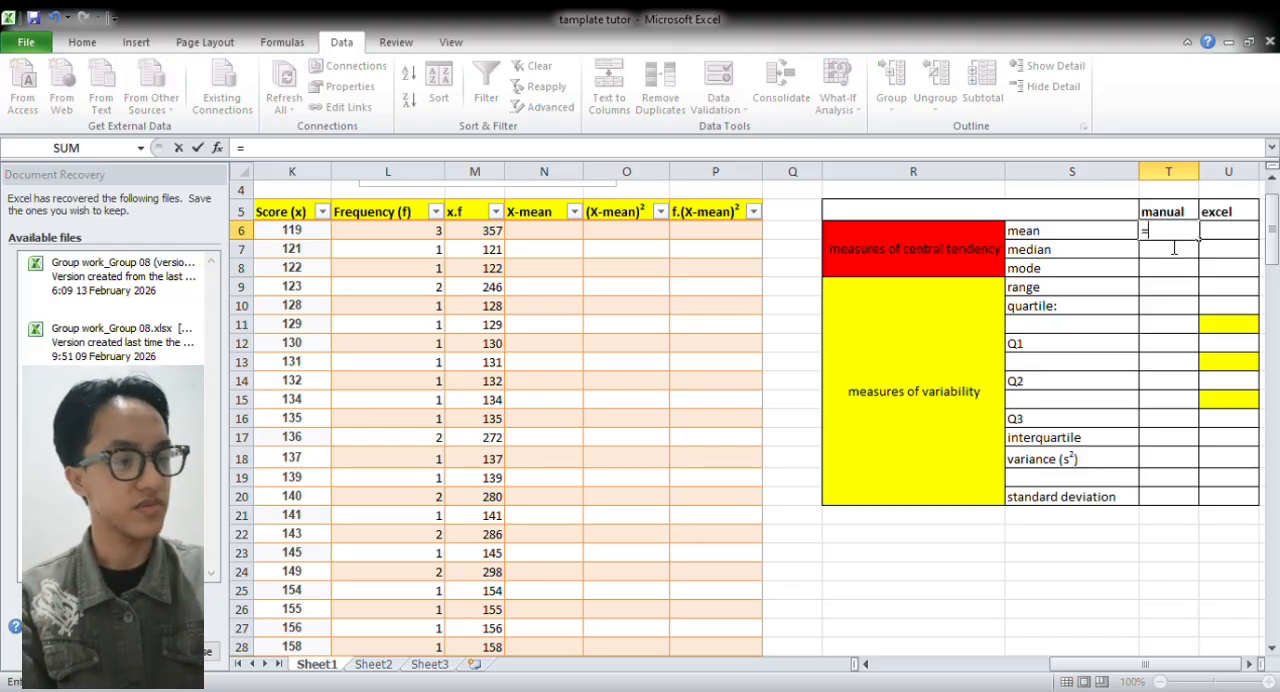
pyautogui.write('(')
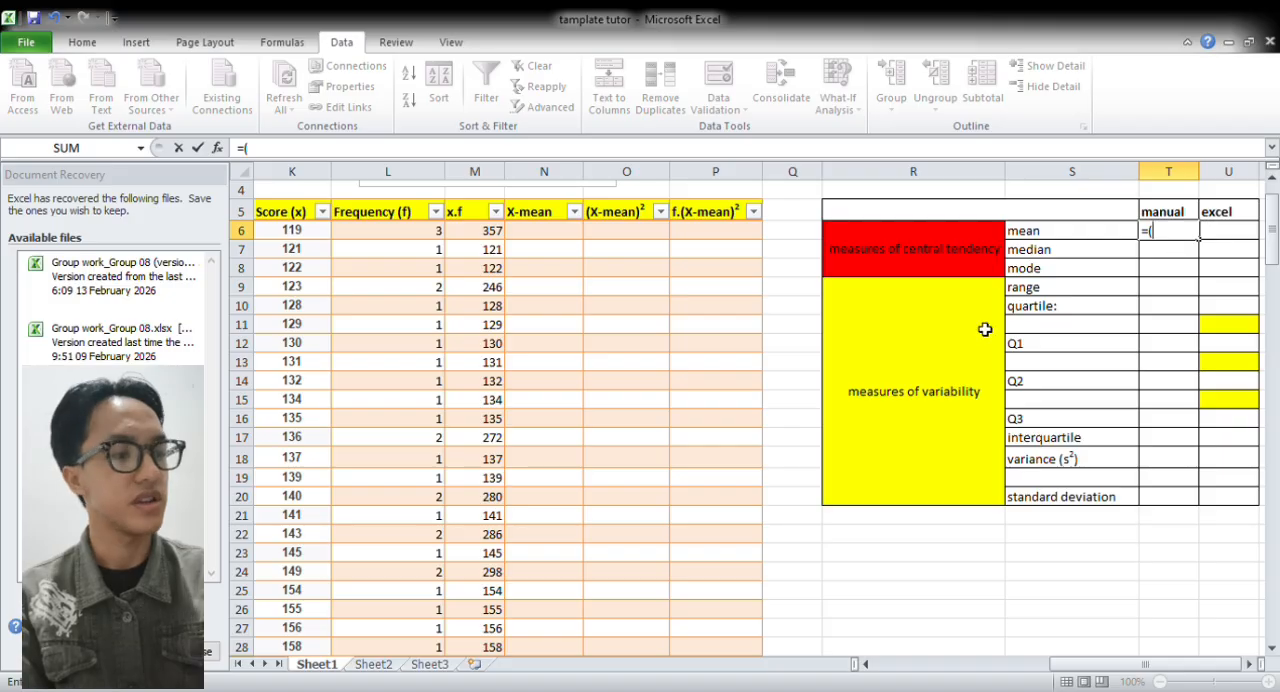
pyautogui.moveTo(1122, 668); pyautogui.dragTo(1087, 668)
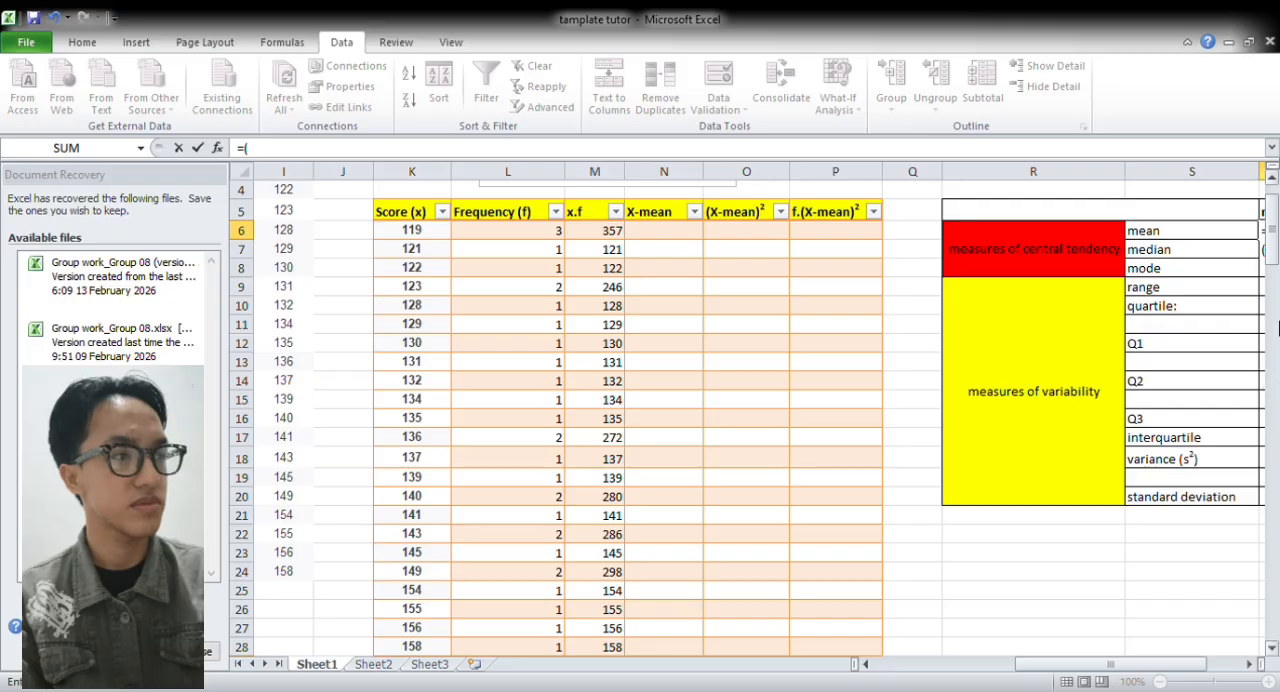
pyautogui.moveTo(1276, 258); pyautogui.dragTo(1272, 276)
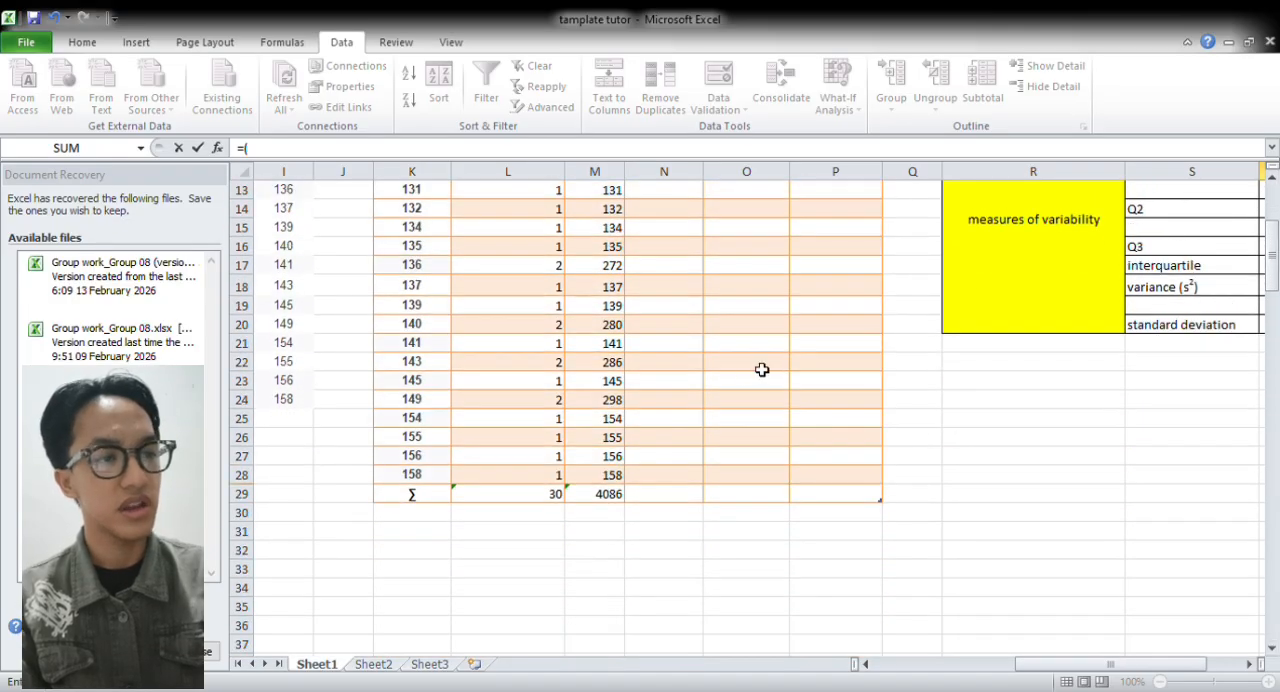
pyautogui.click(604, 497)
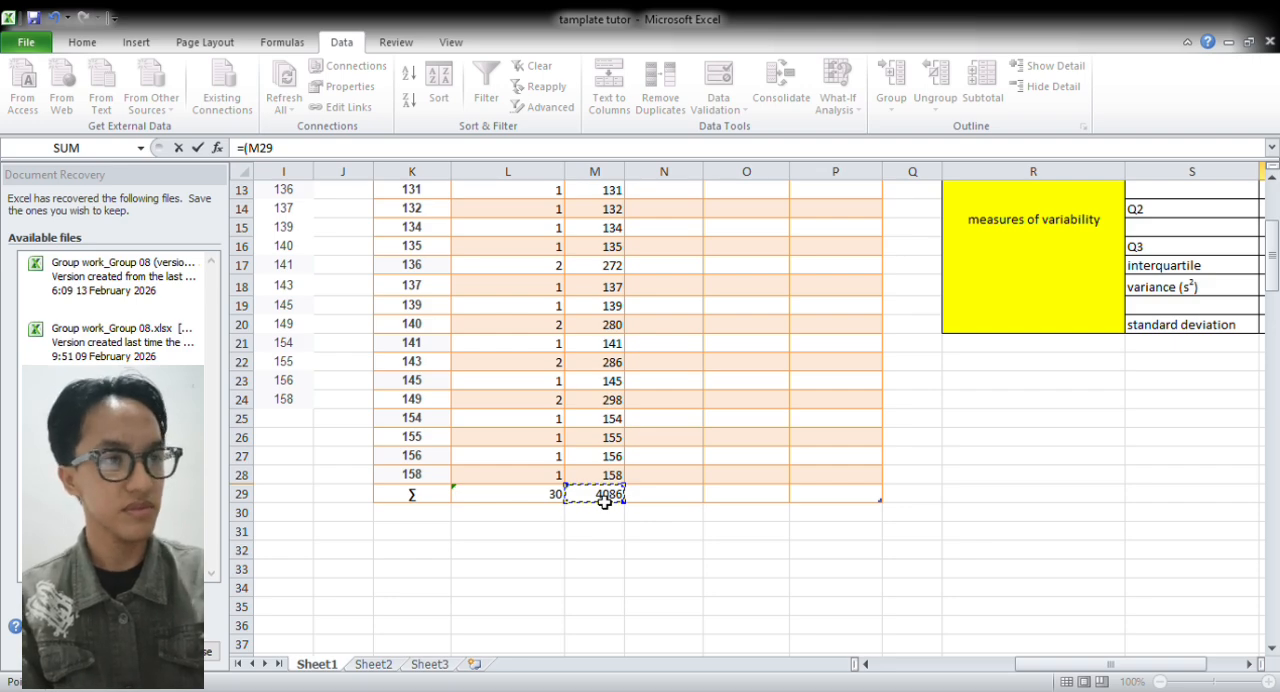
pyautogui.write('/')
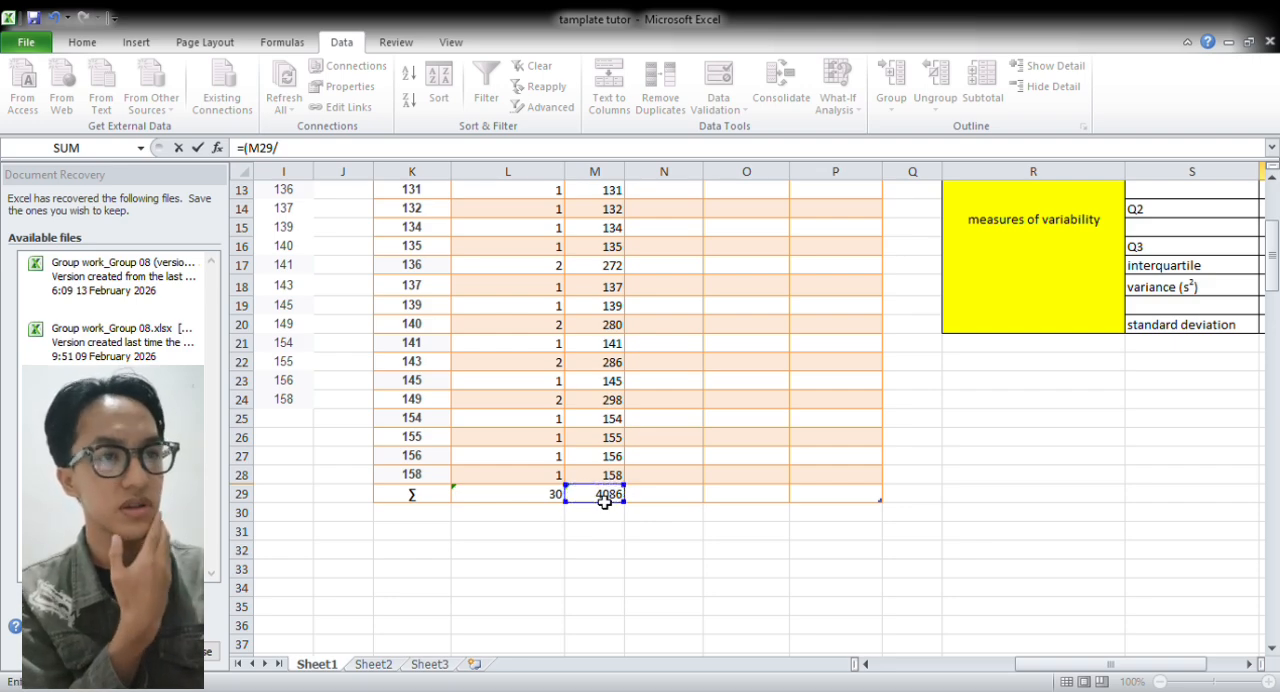
pyautogui.click(555, 497)
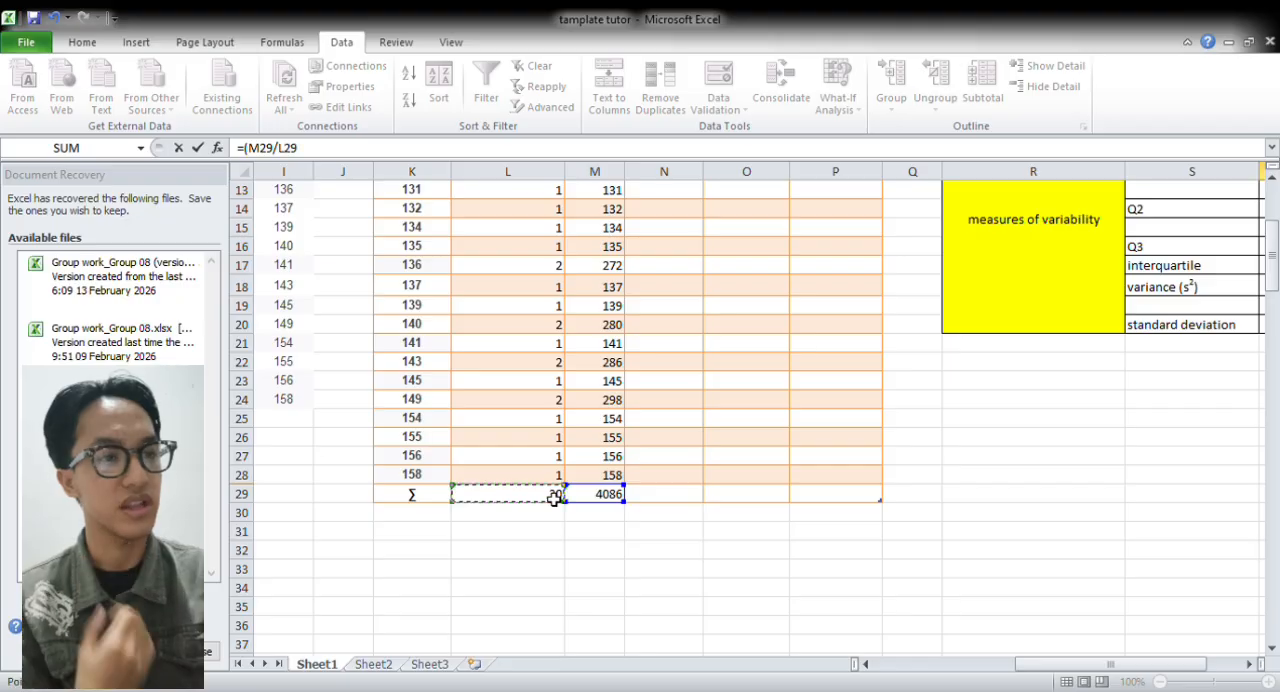
pyautogui.write(')')
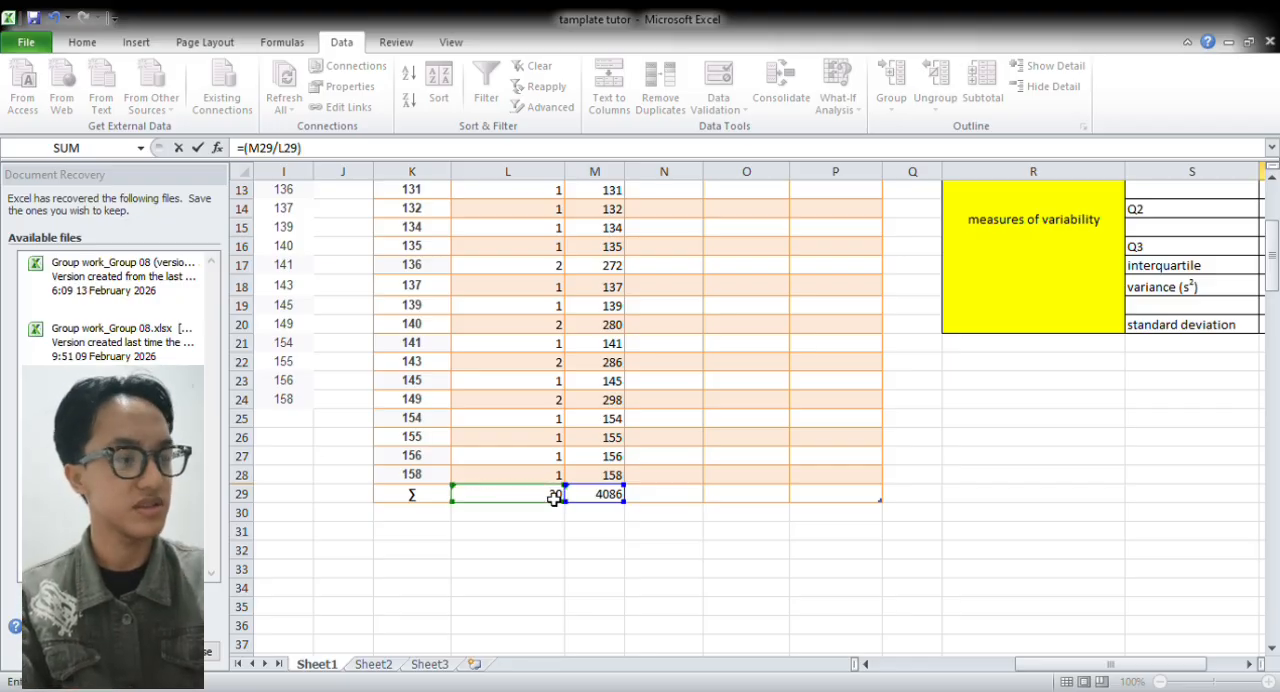
pyautogui.press('Return')
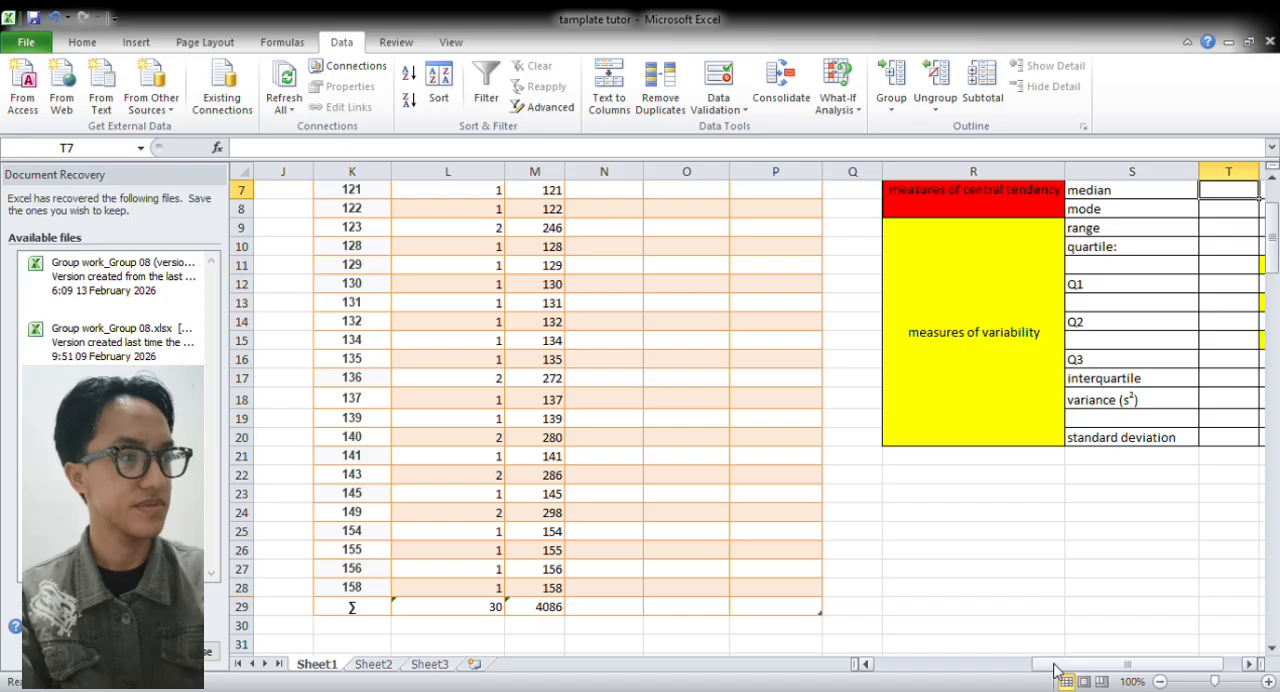
# Calculate the Excel mean of the column G scores in U6 with =AVERAGE(G:G)
pyautogui.click(1249, 664)
pyautogui.click(1262, 360)
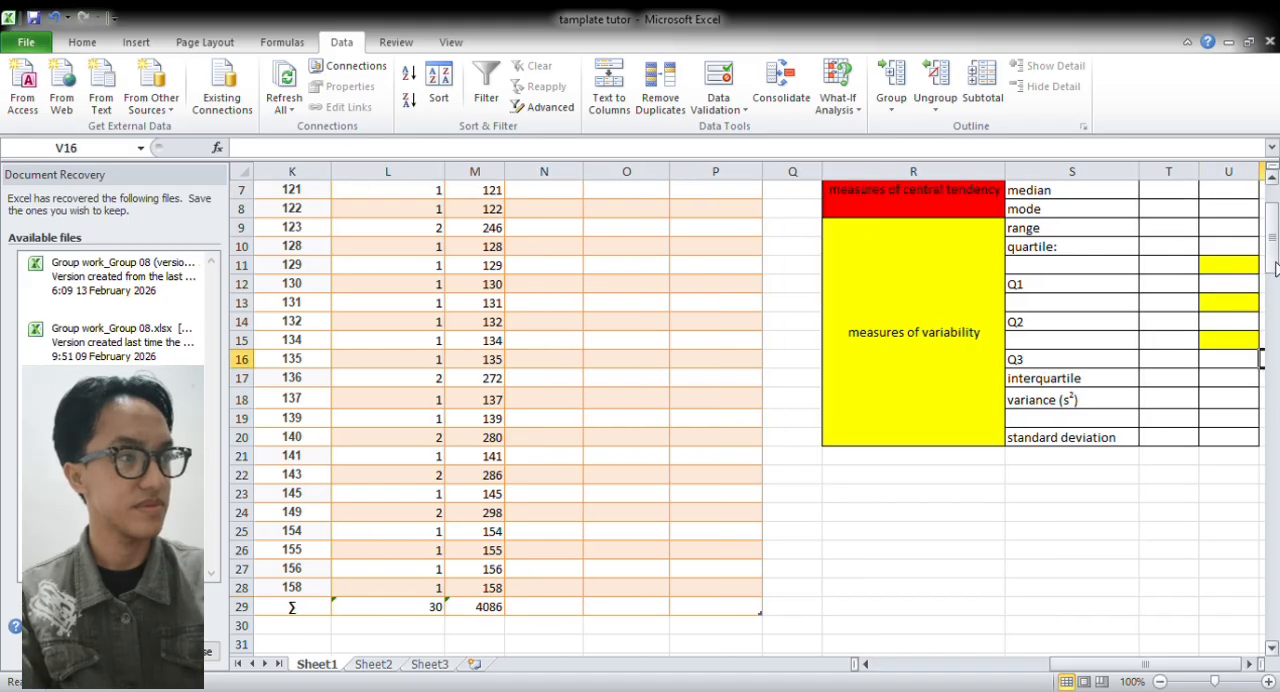
pyautogui.moveTo(1273, 249); pyautogui.dragTo(1271, 201)
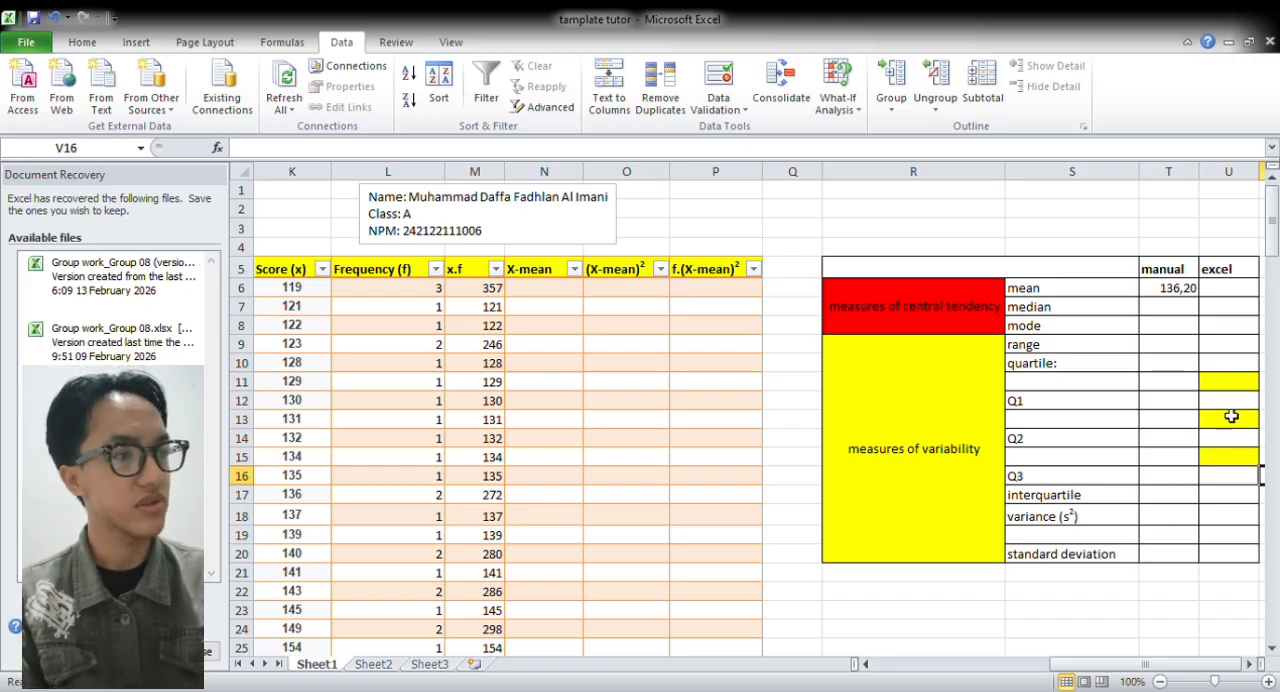
pyautogui.doubleClick(1250, 292)
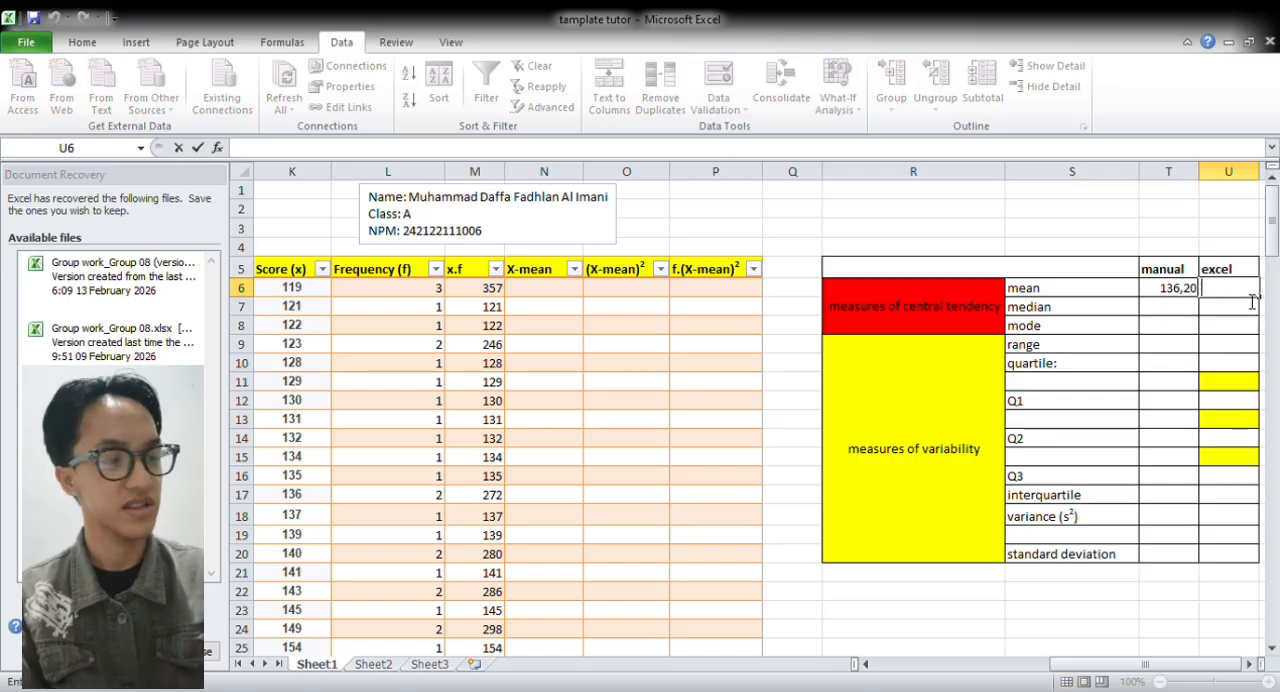
pyautogui.write('=')
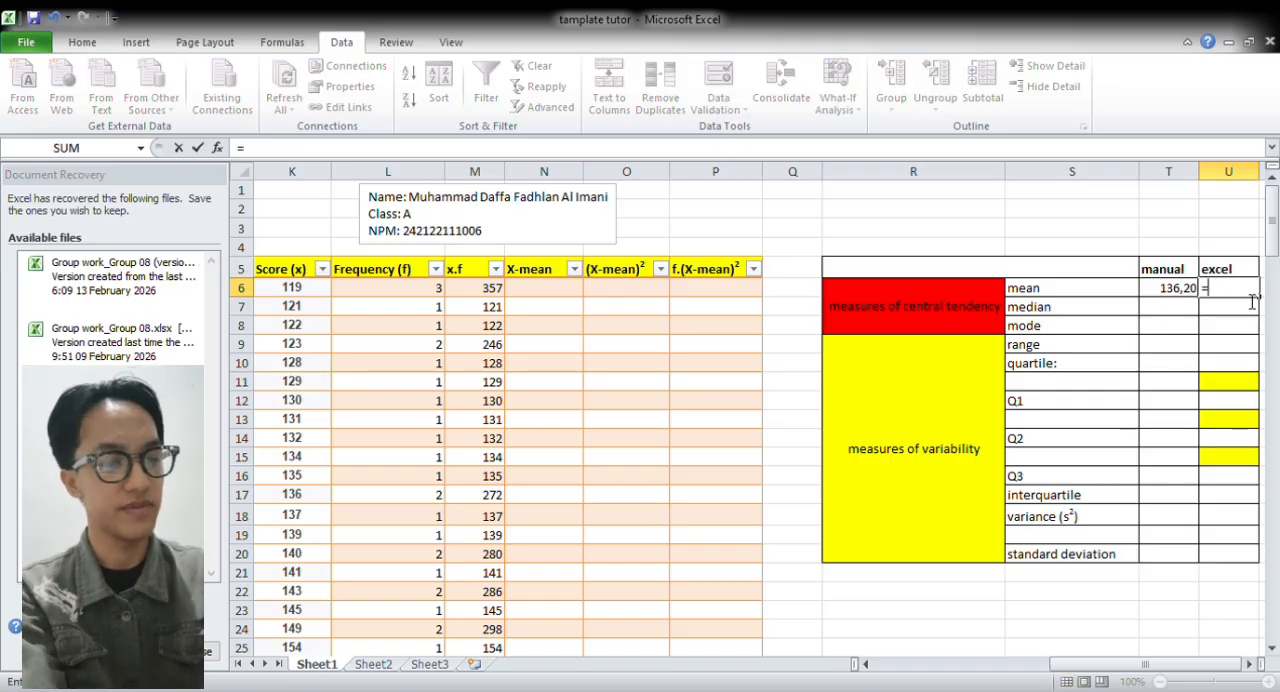
pyautogui.write('AVER')
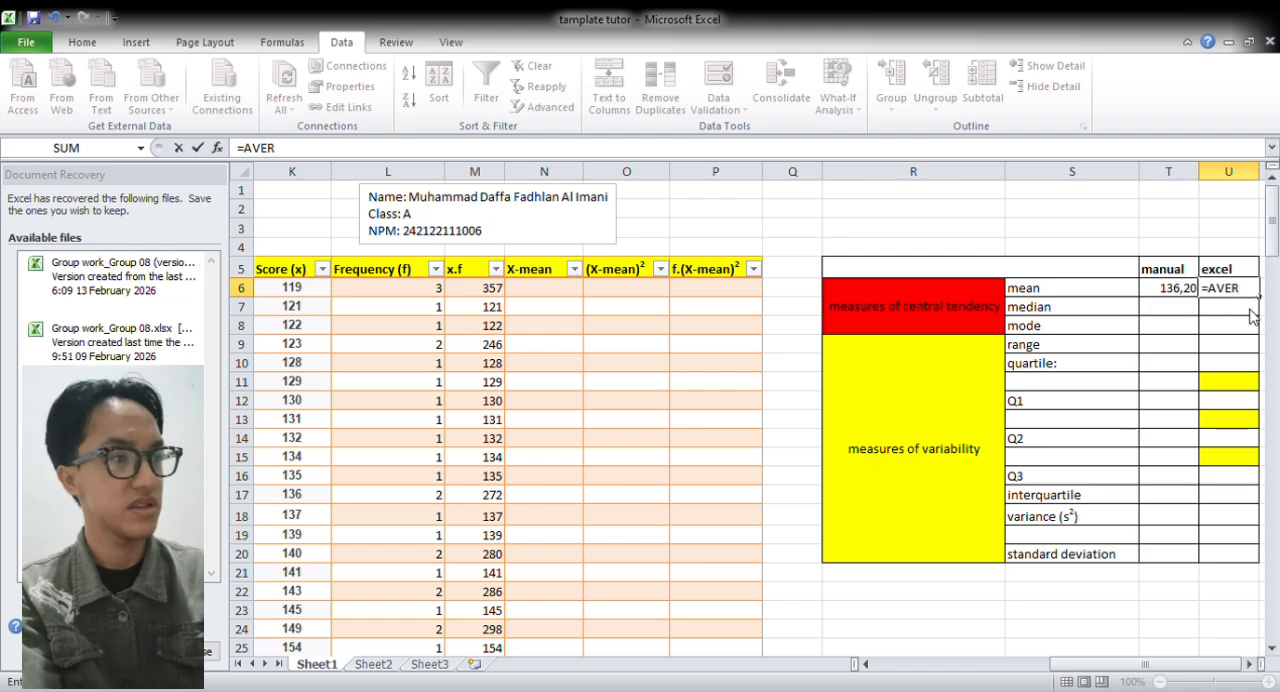
pyautogui.write('AGE(')
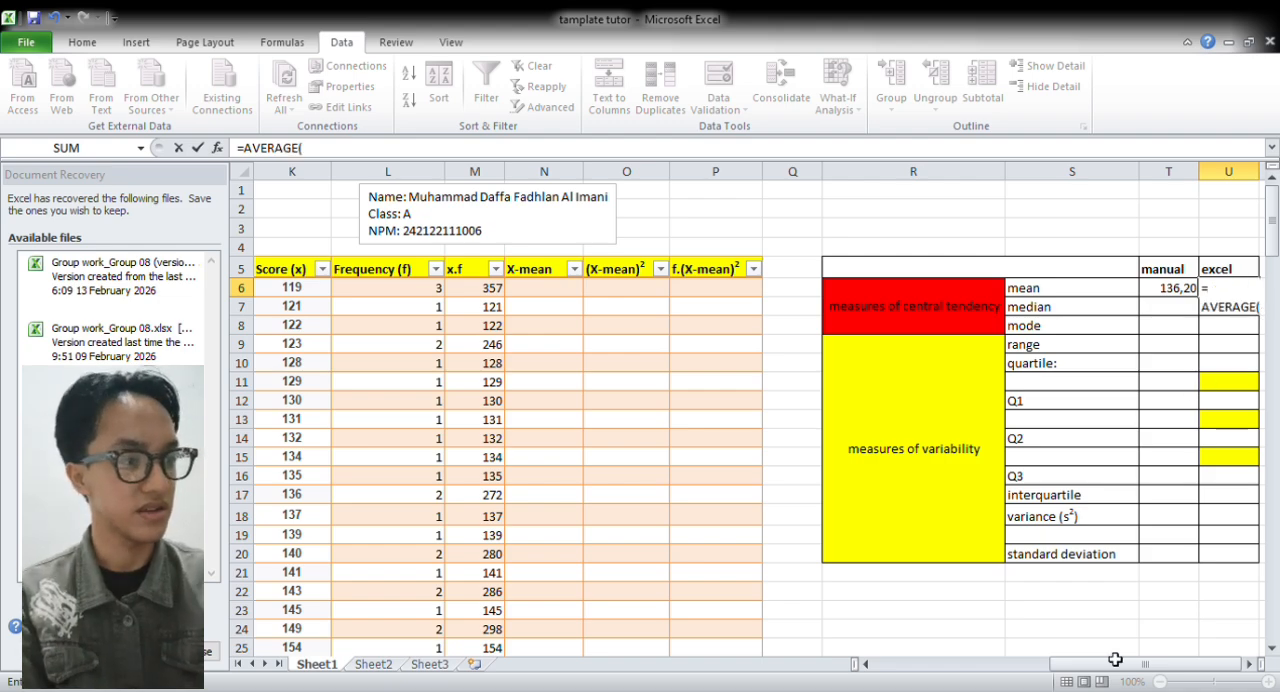
pyautogui.moveTo(1100, 672); pyautogui.dragTo(900, 682)
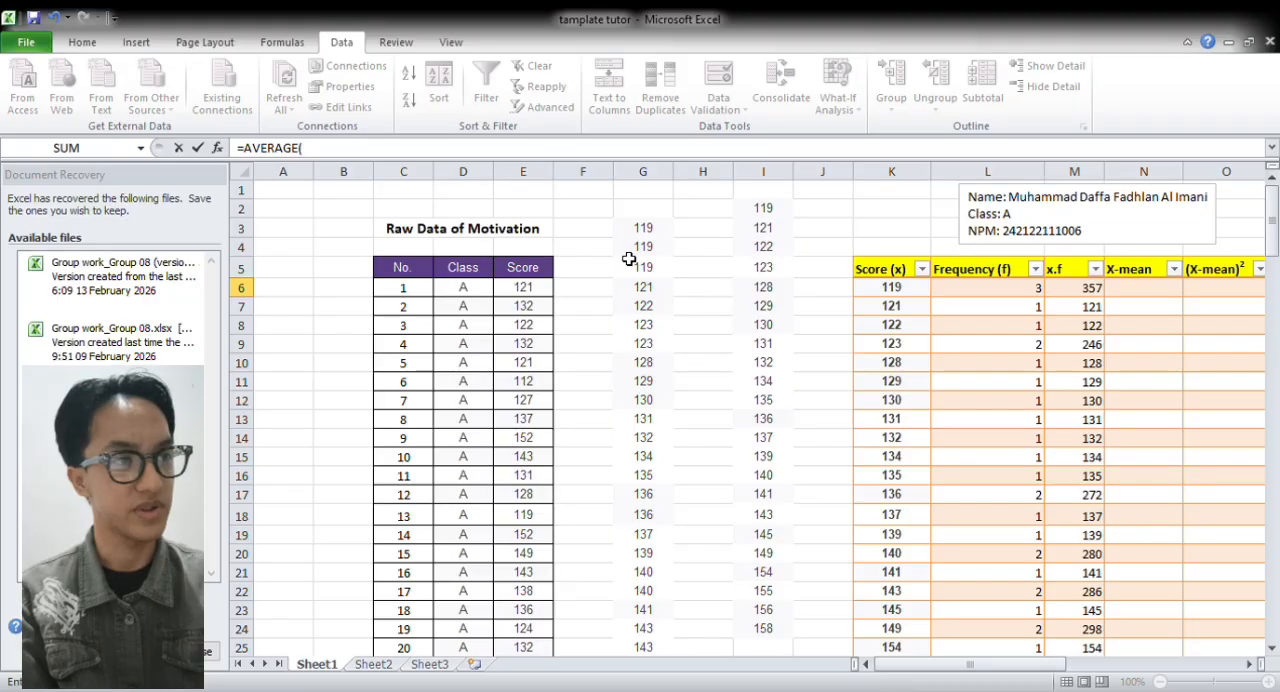
pyautogui.click(666, 177)
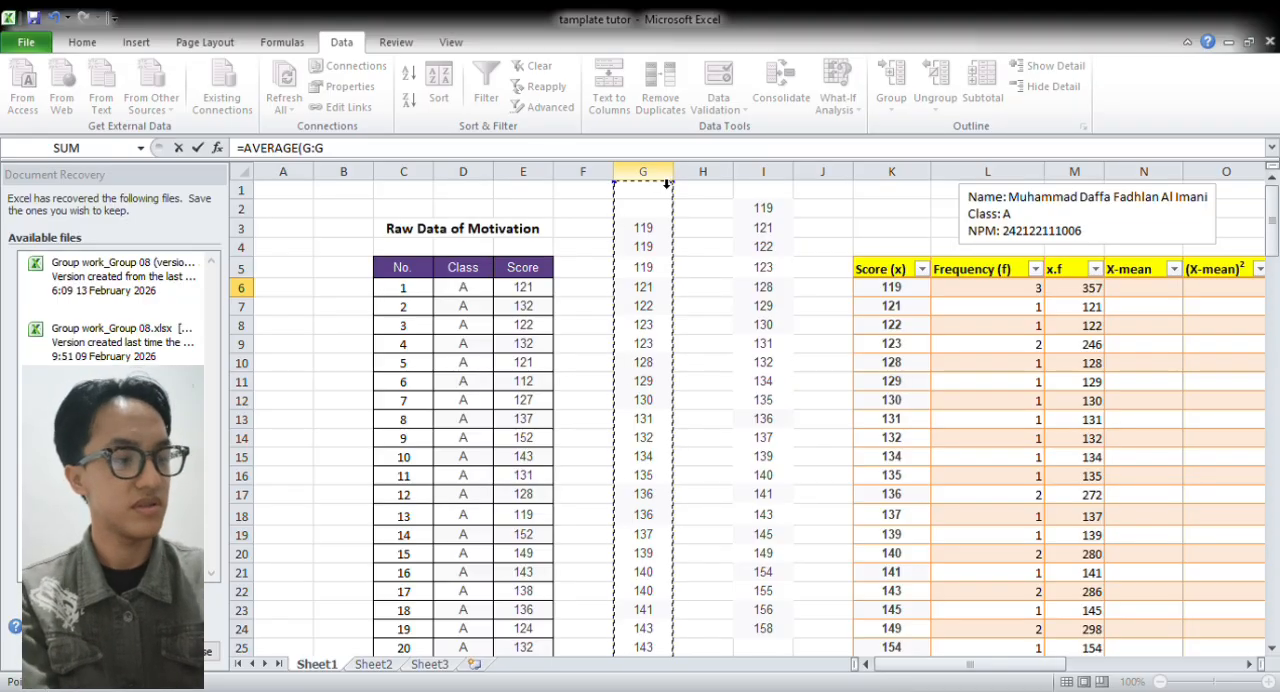
pyautogui.press('Return')
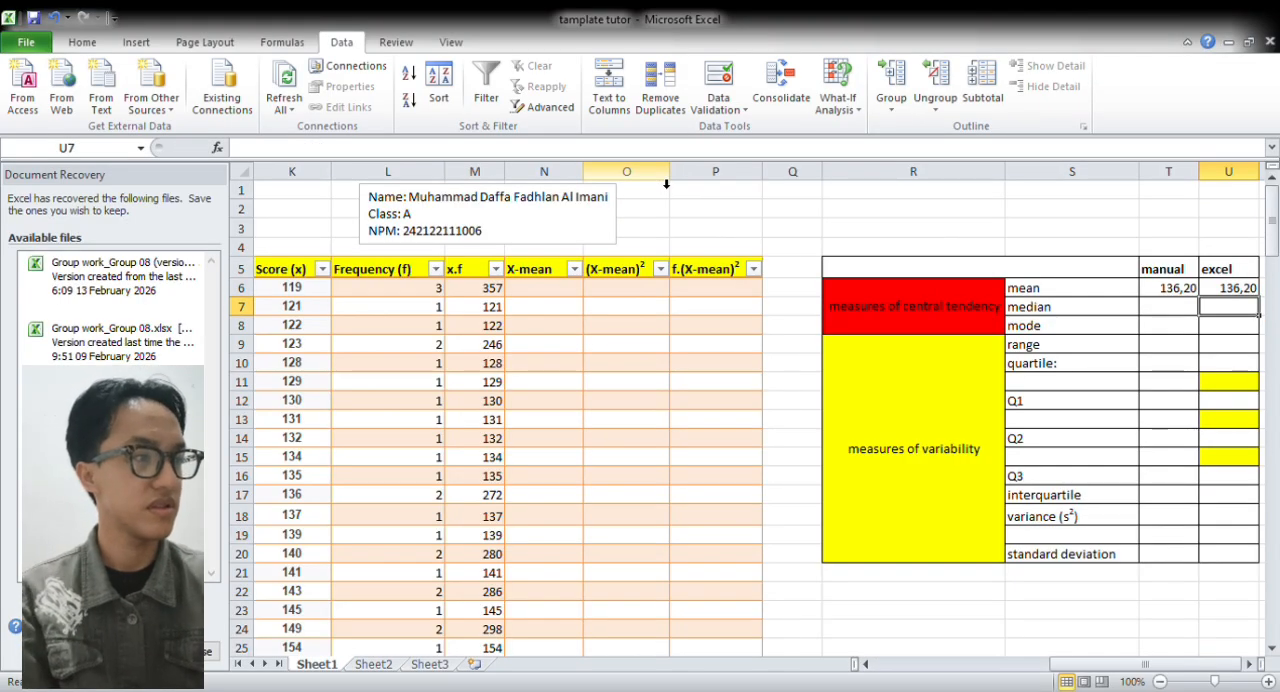
# Calculate the manual median in T7 from the two middle scores in column G with =(G17+G18)/2
pyautogui.click(1160, 312)
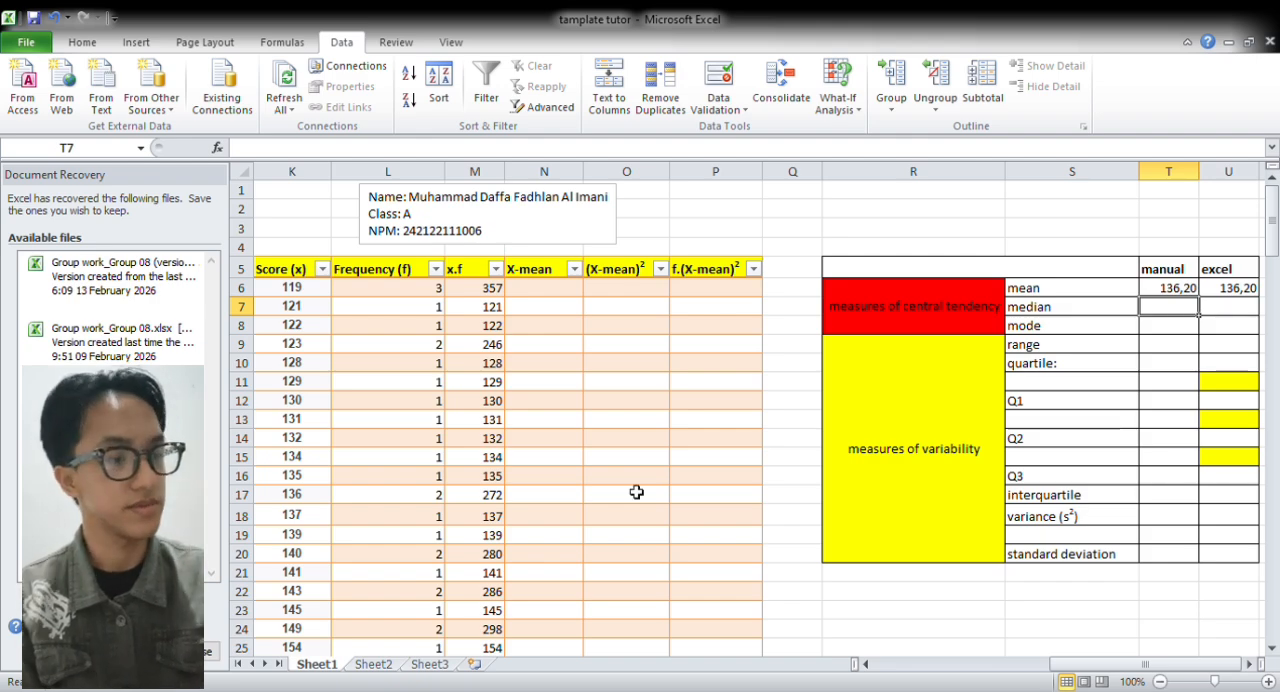
pyautogui.write('=(')
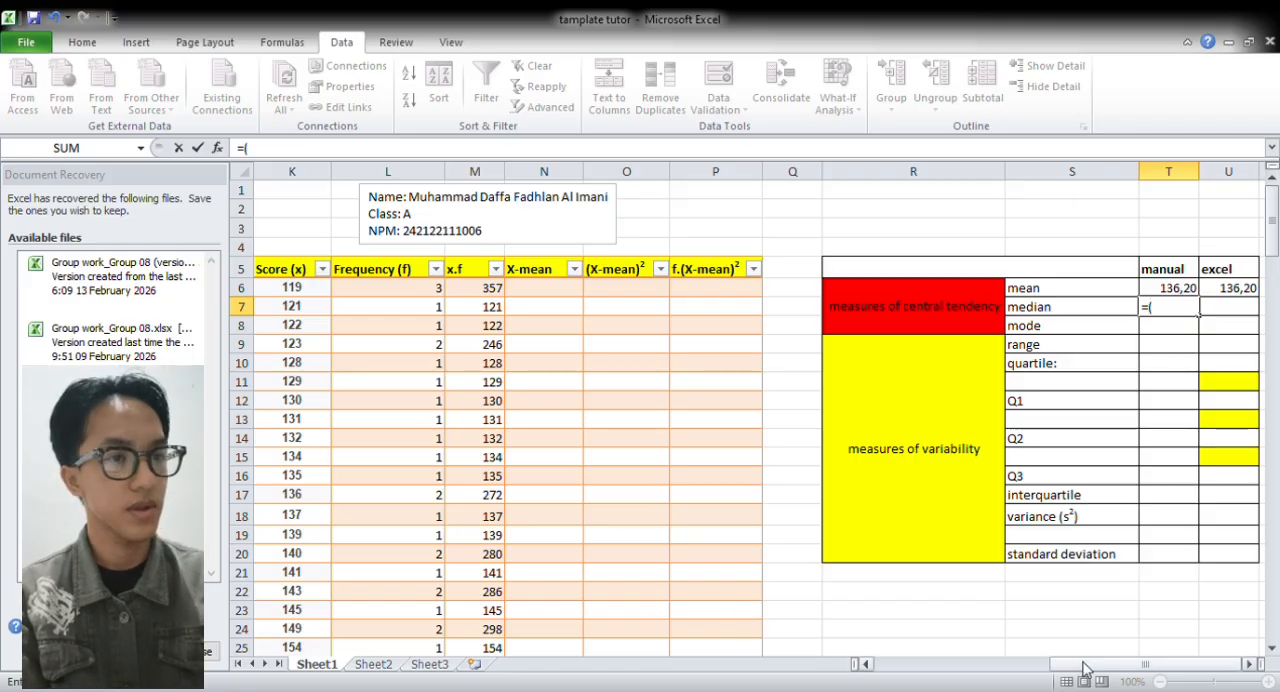
pyautogui.moveTo(1087, 668); pyautogui.dragTo(1063, 670)
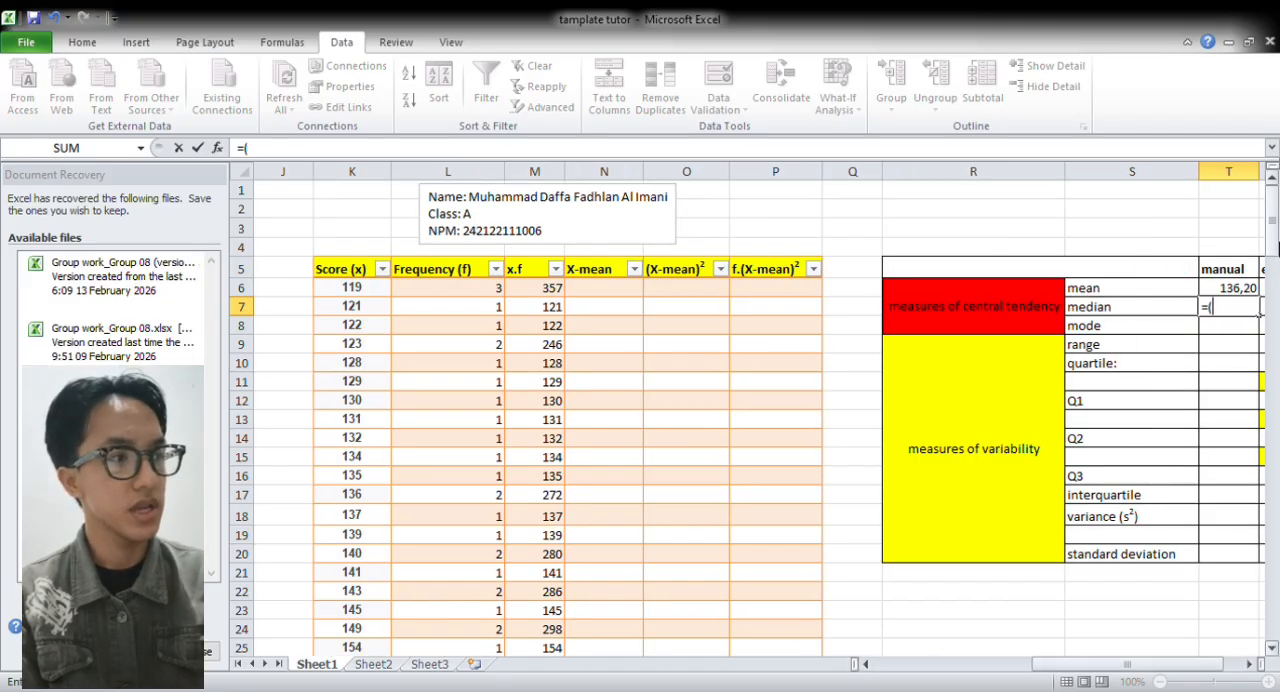
pyautogui.moveTo(1272, 236)
pyautogui.mouseDown()
pyautogui.moveTo(1272, 253)
pyautogui.moveTo(1273, 240)
pyautogui.mouseUp()
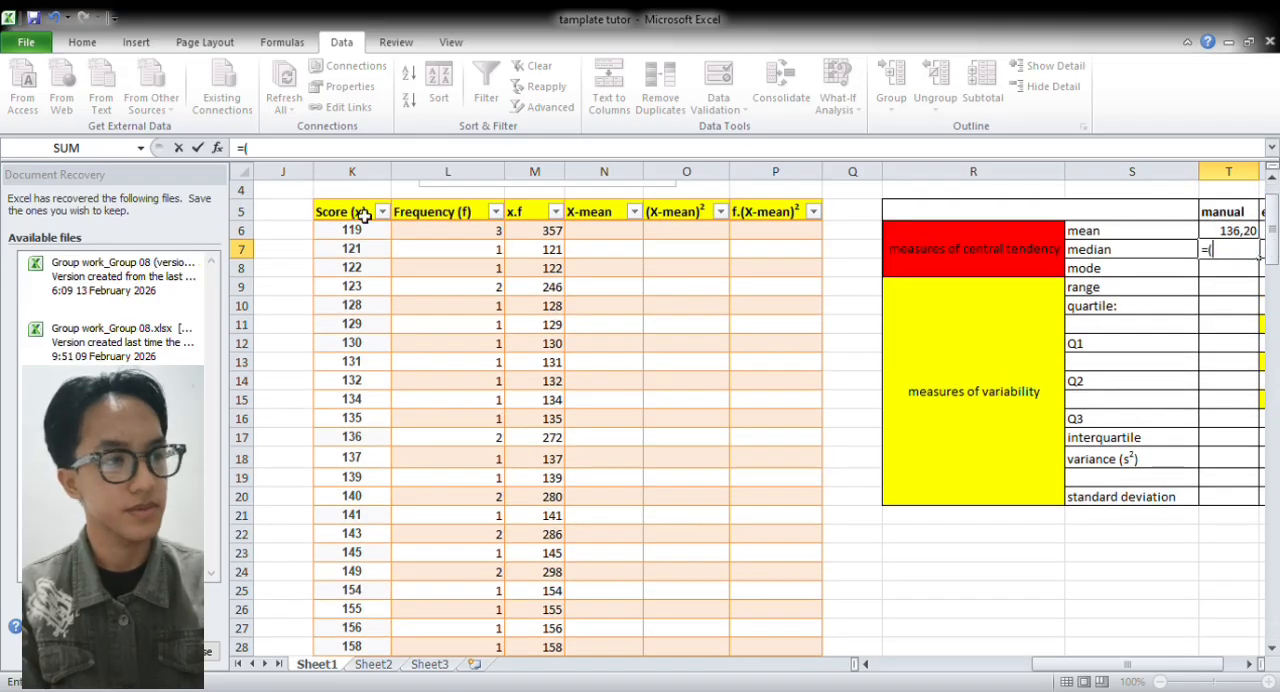
pyautogui.moveTo(1120, 683); pyautogui.dragTo(1052, 683)
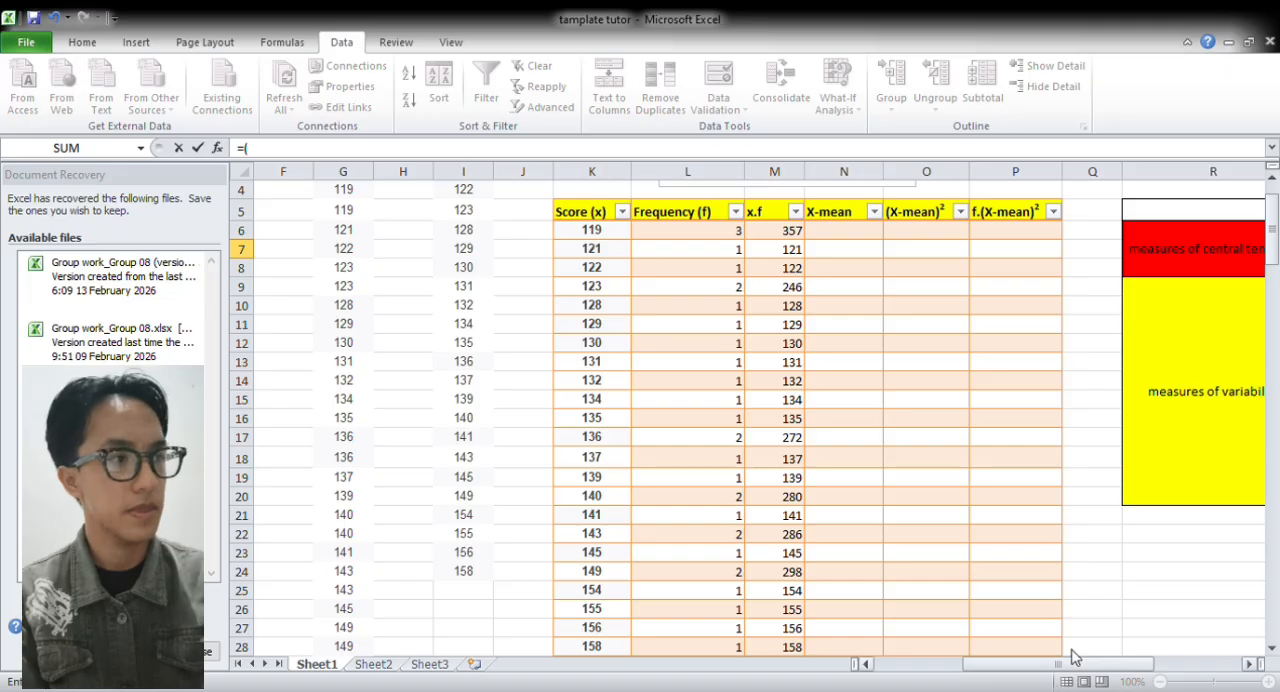
pyautogui.scroll(1, 1273, 236)
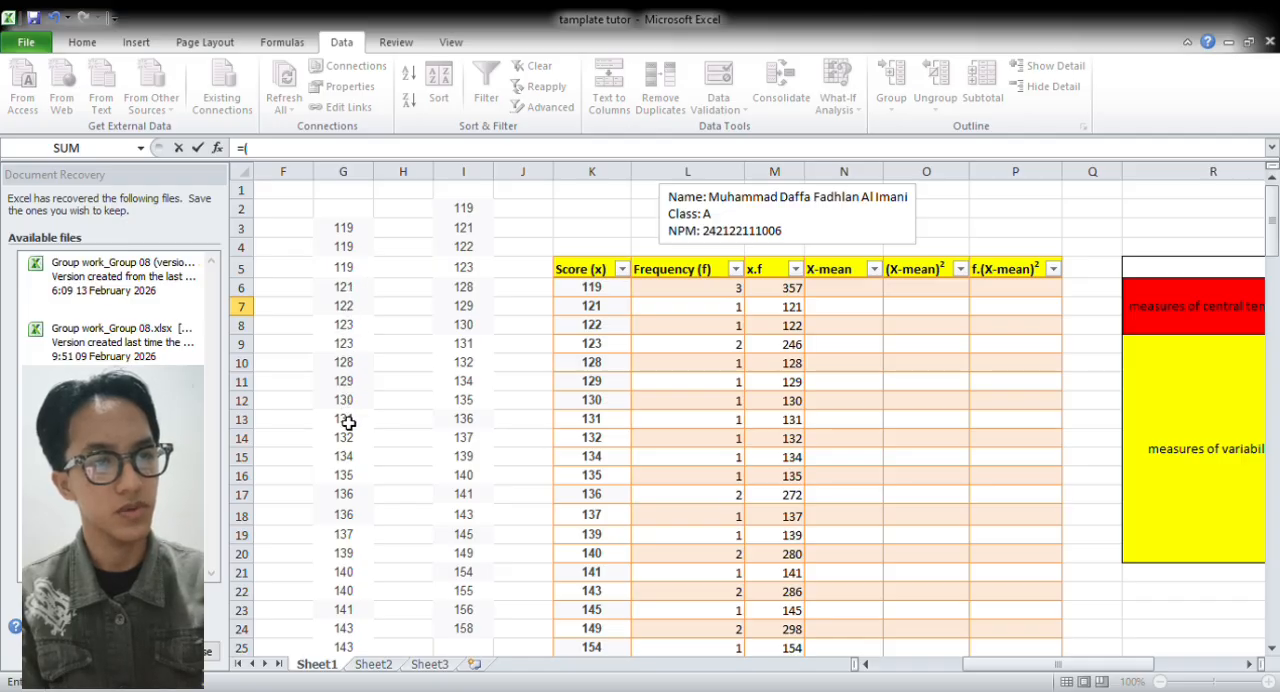
pyautogui.click(356, 495)
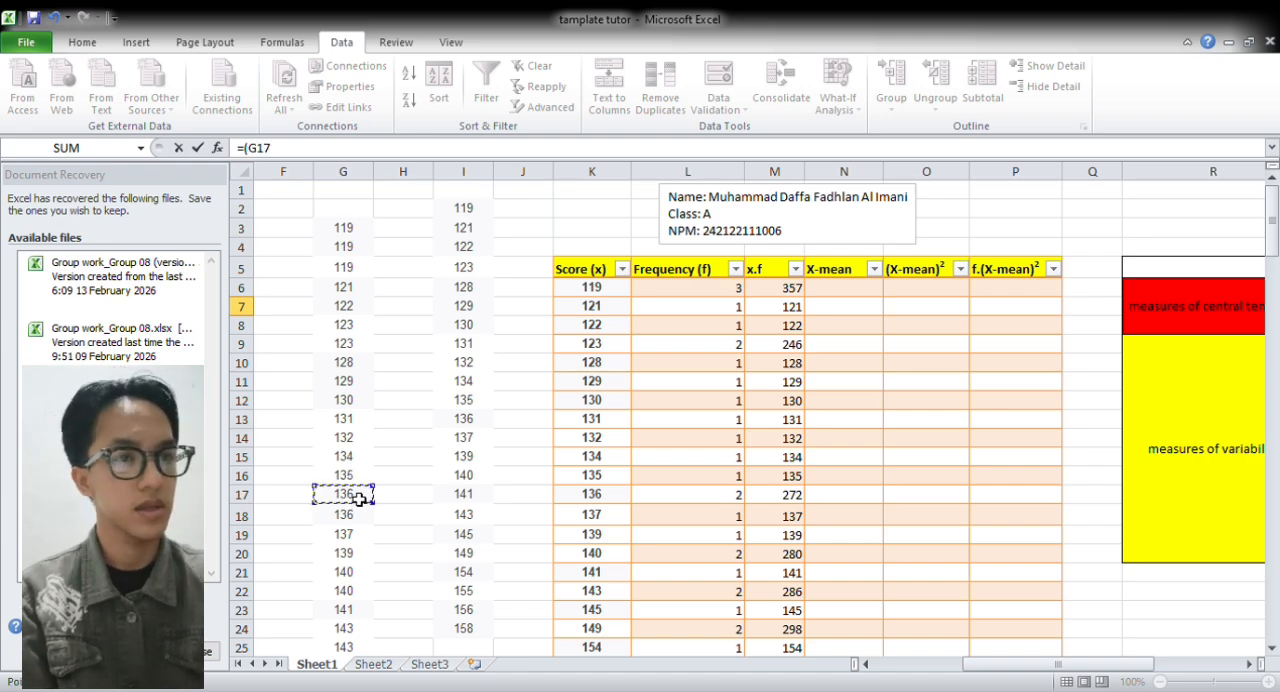
pyautogui.write('+')
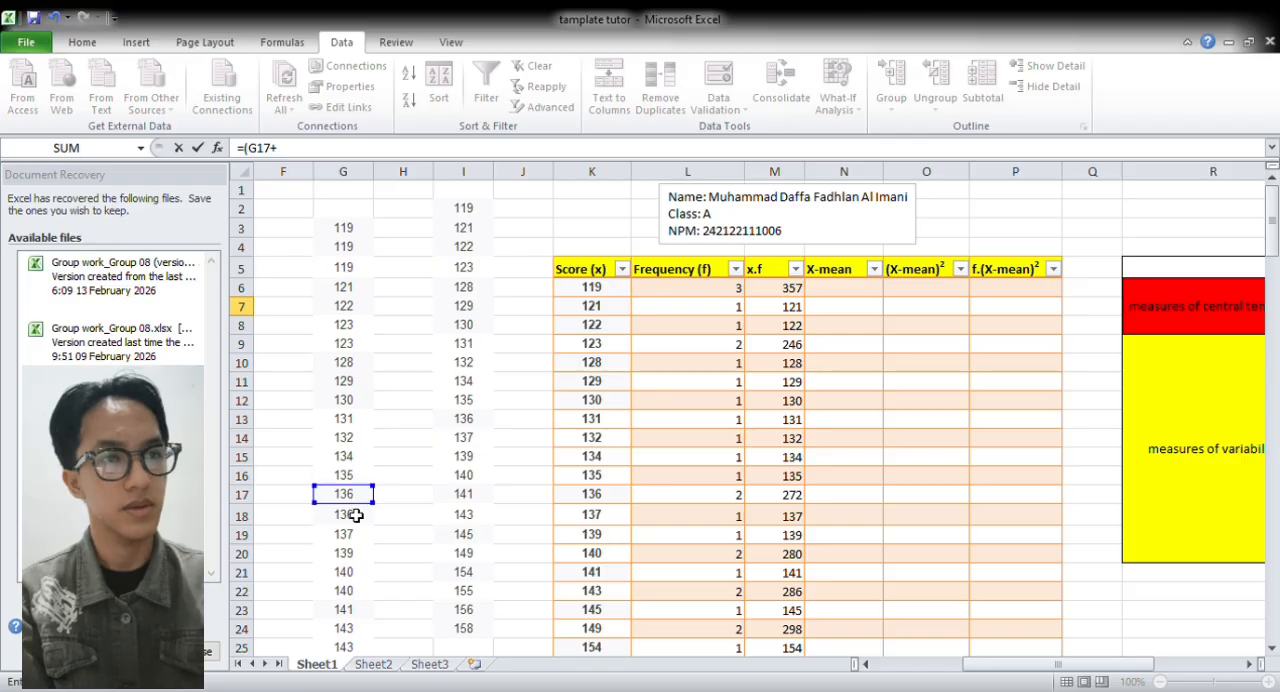
pyautogui.click(355, 515)
pyautogui.write(')')
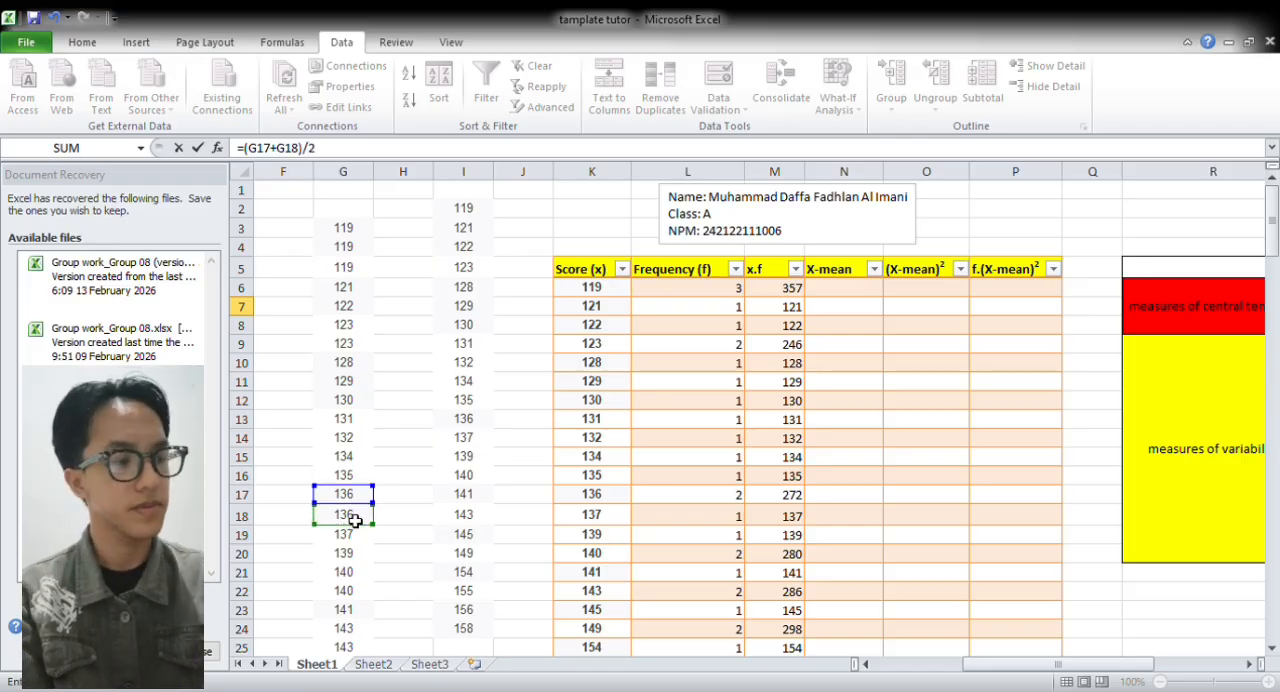
pyautogui.write('/2')
pyautogui.press('Return')
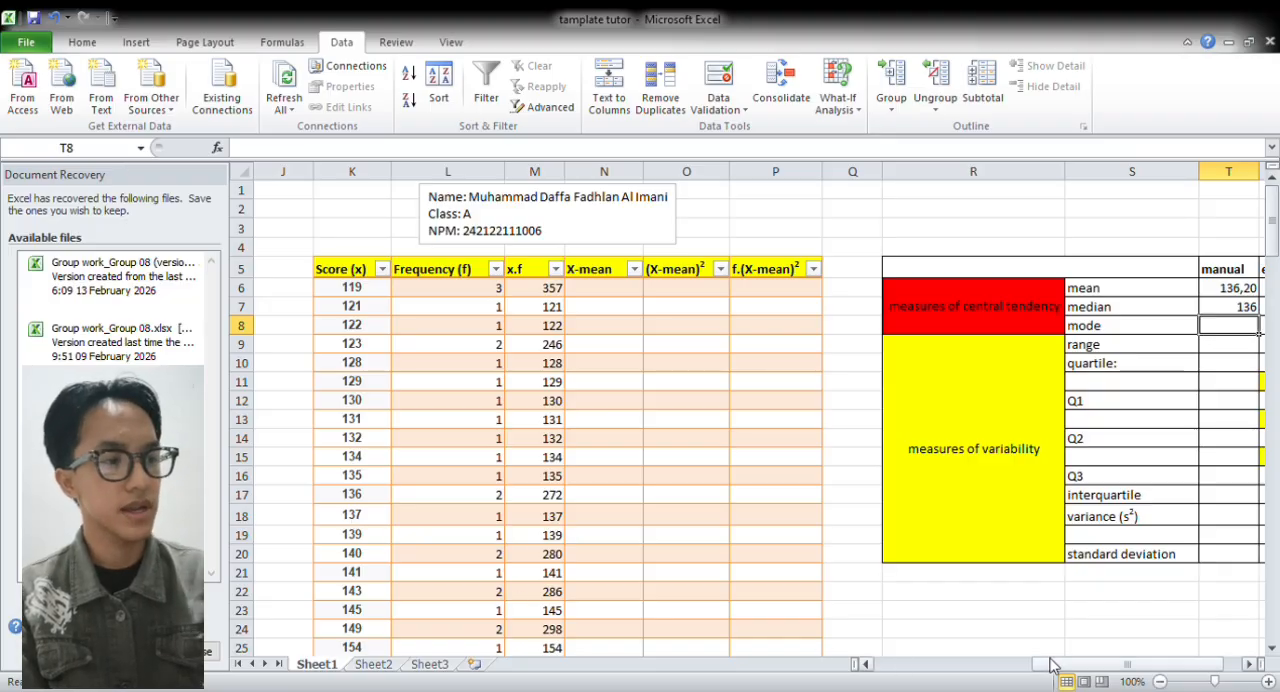
# Calculate the Excel median of the column G scores in U7 with =MEDIAN(G:G)
pyautogui.moveTo(1051, 663); pyautogui.dragTo(1088, 662)
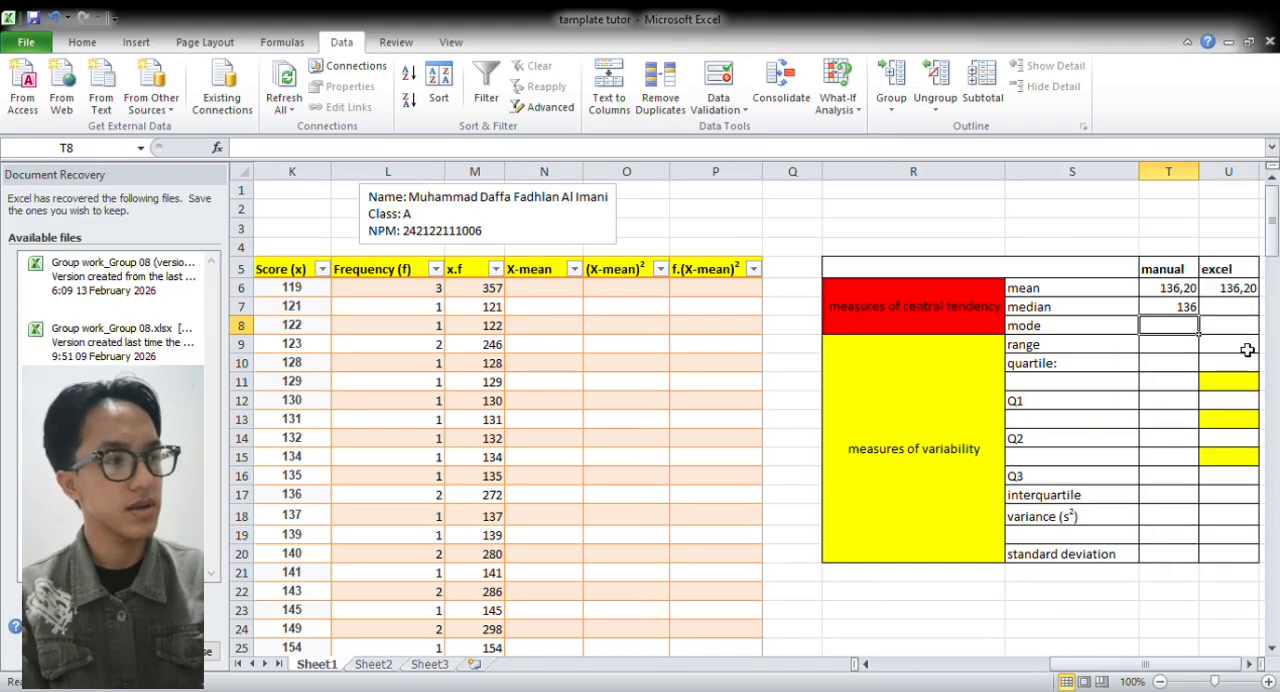
pyautogui.click(1238, 310)
pyautogui.write('=')
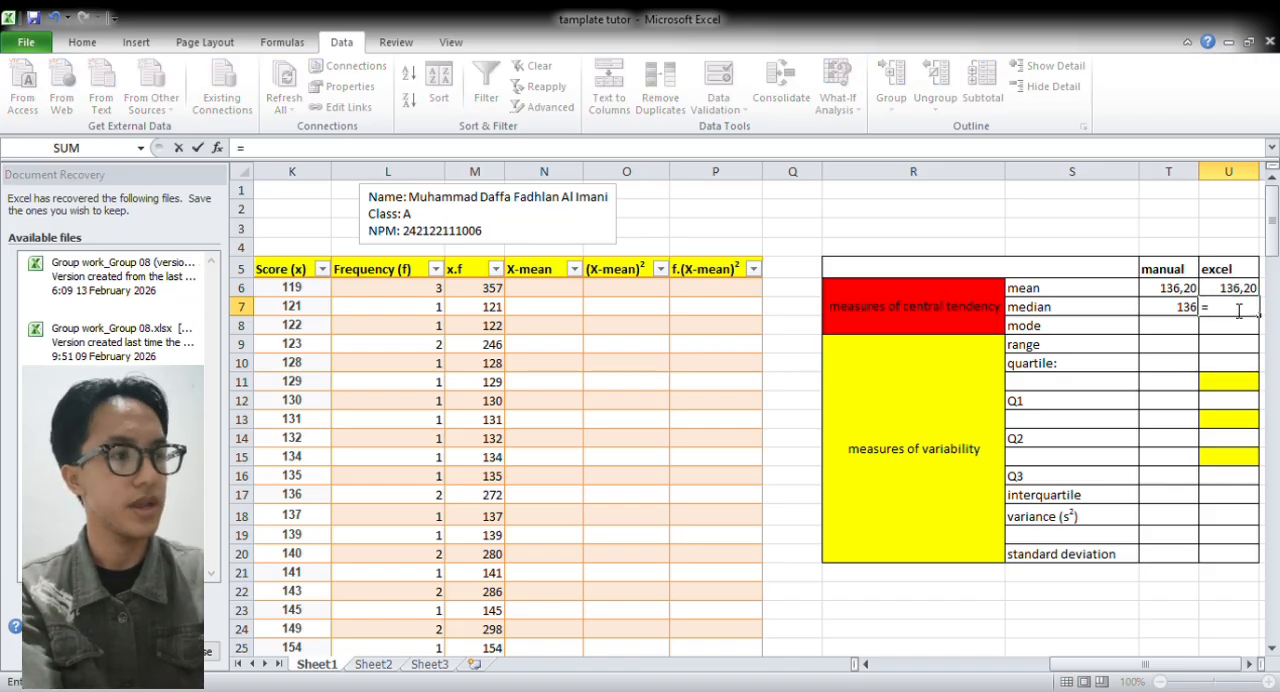
pyautogui.write('MEDIAN')
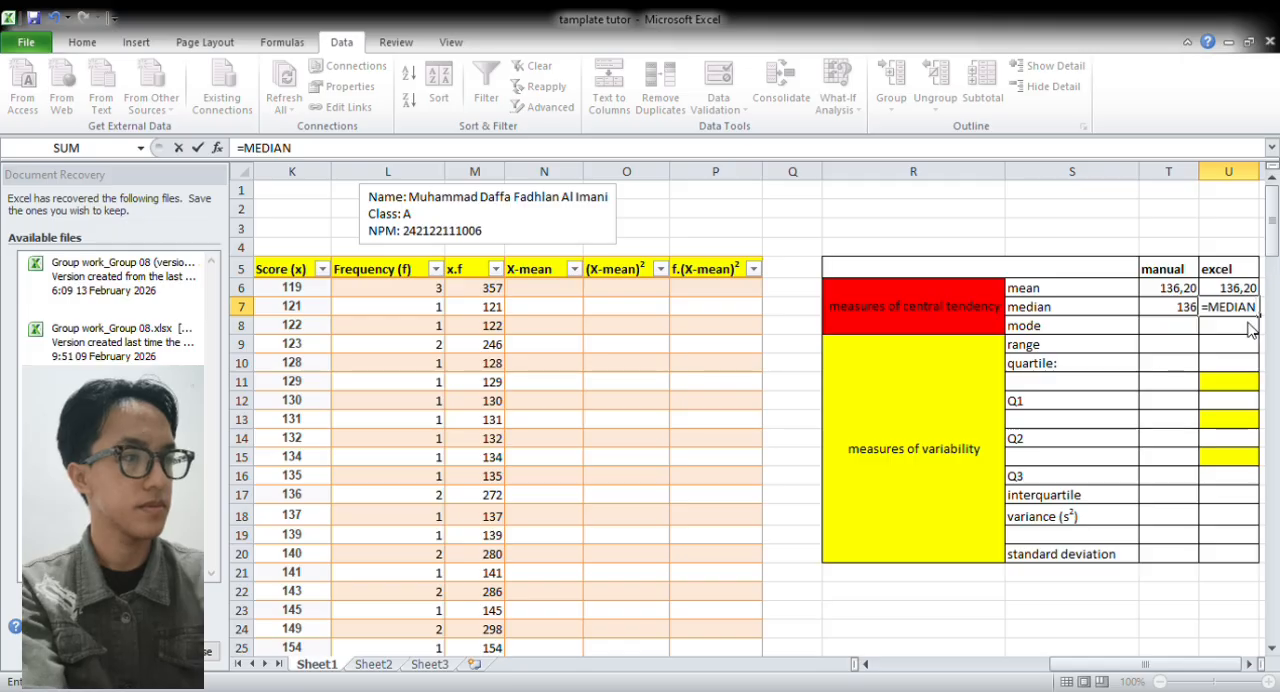
pyautogui.write('(')
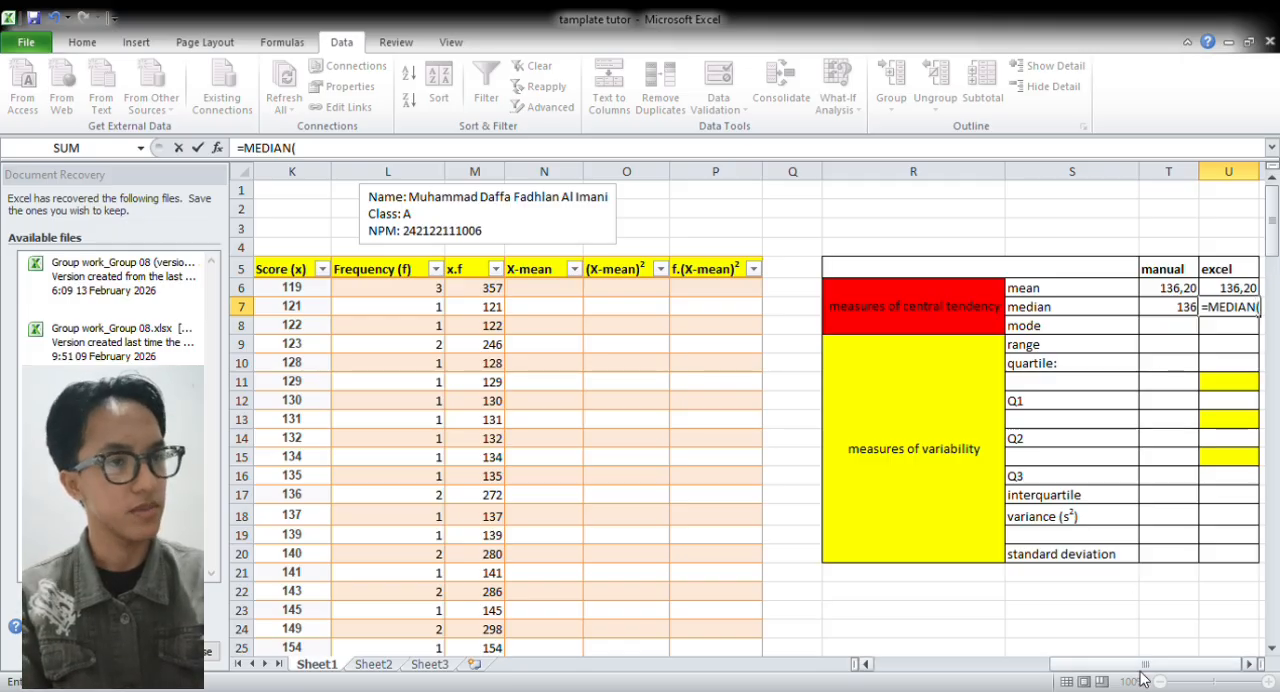
pyautogui.moveTo(1145, 667); pyautogui.dragTo(1032, 682)
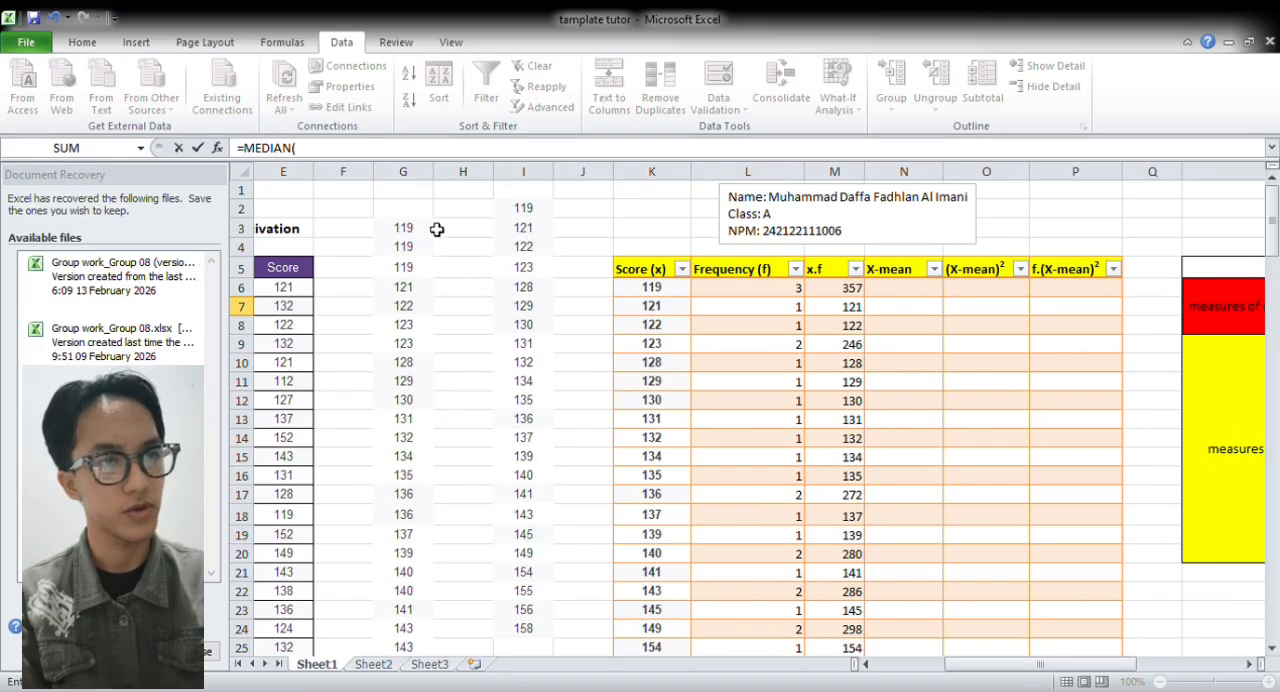
pyautogui.click(422, 187)
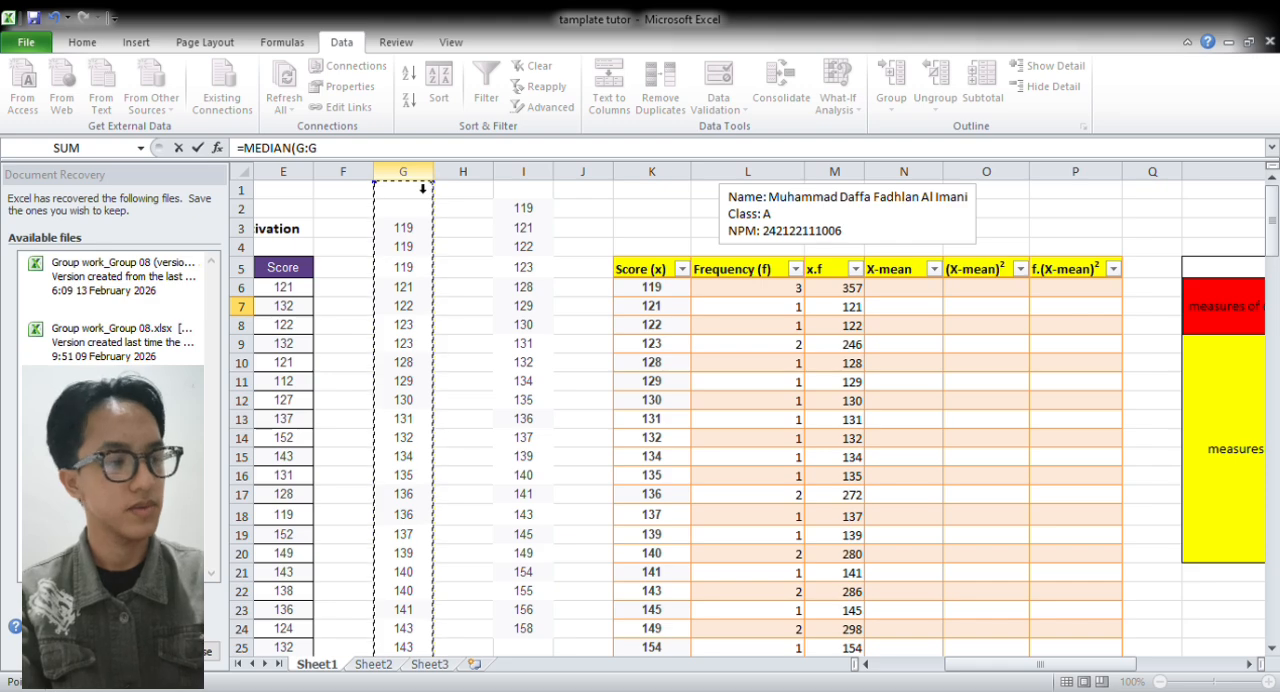
pyautogui.press('Return')
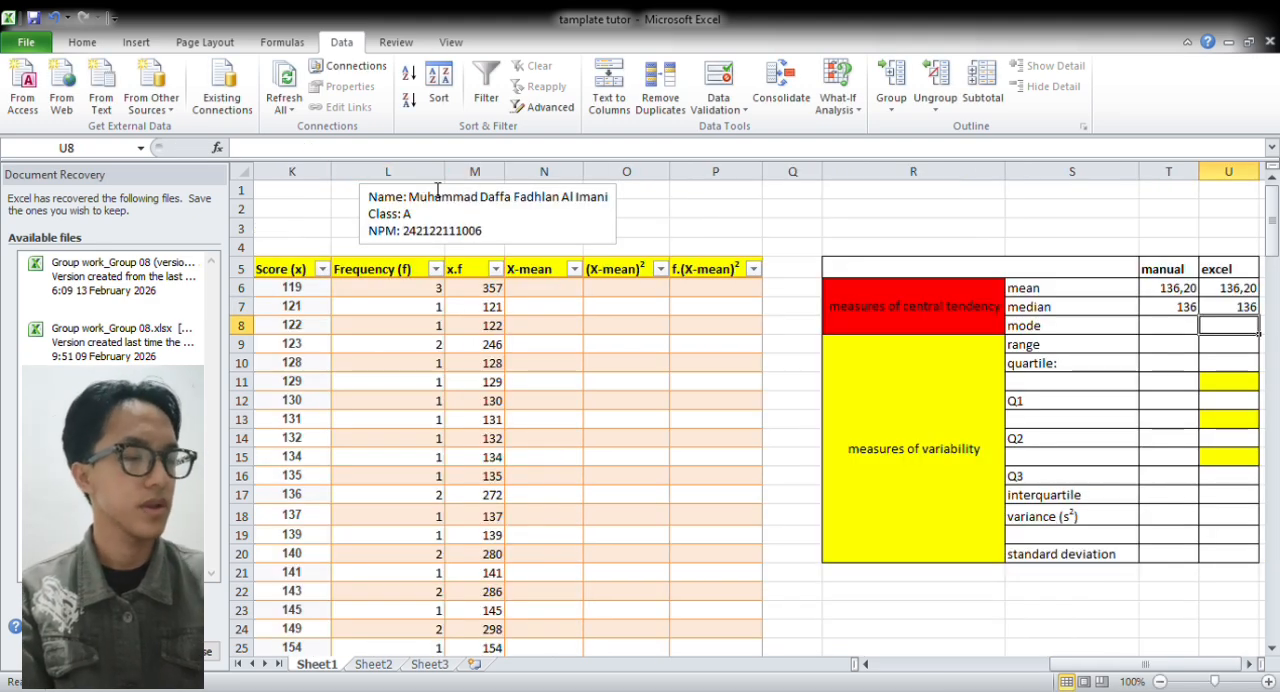
# Enter the most frequent score, 119, as the manual mode in T8
pyautogui.click(1172, 331)
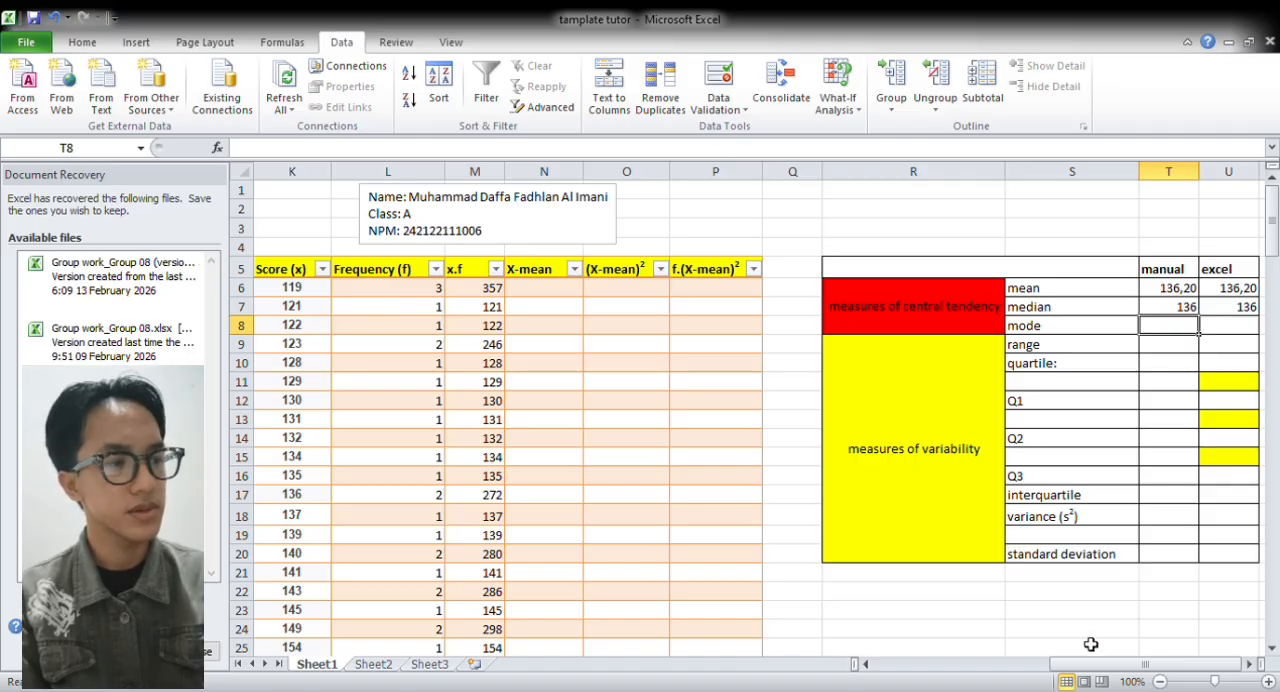
pyautogui.moveTo(1092, 668); pyautogui.dragTo(1080, 668)
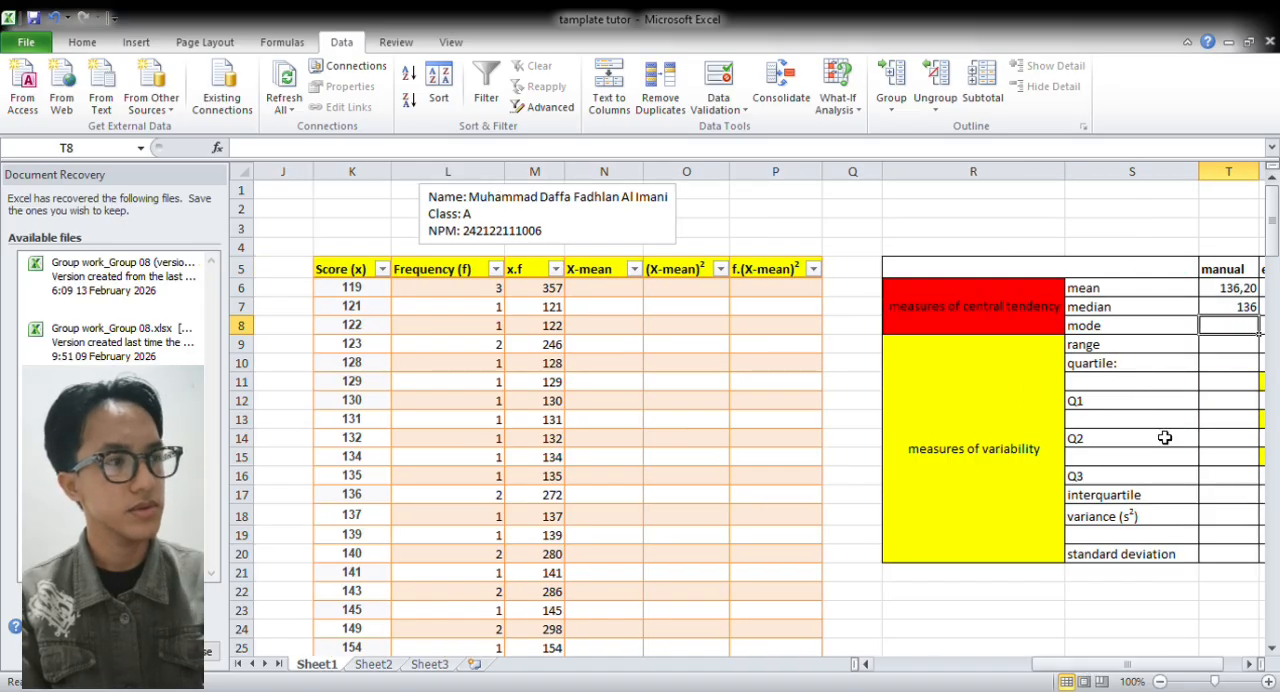
pyautogui.moveTo(1273, 201)
pyautogui.mouseDown()
pyautogui.moveTo(1273, 221)
pyautogui.moveTo(1273, 198)
pyautogui.mouseUp()
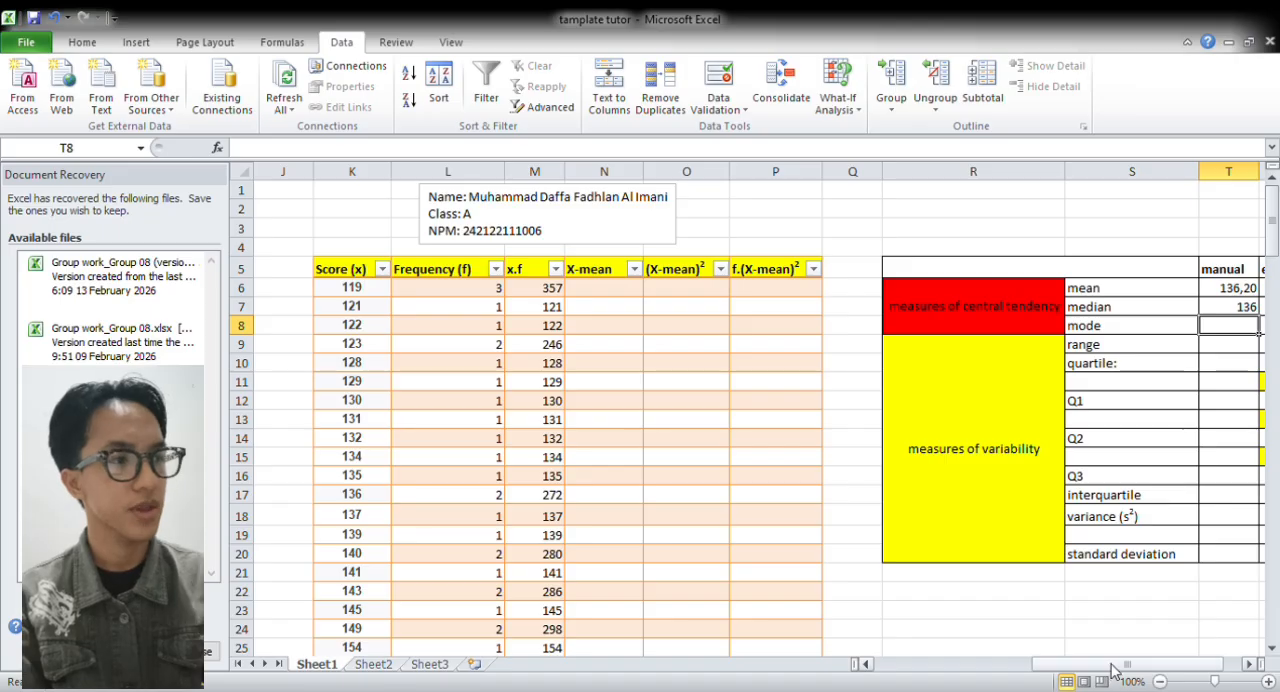
pyautogui.moveTo(1120, 670); pyautogui.dragTo(1165, 670)
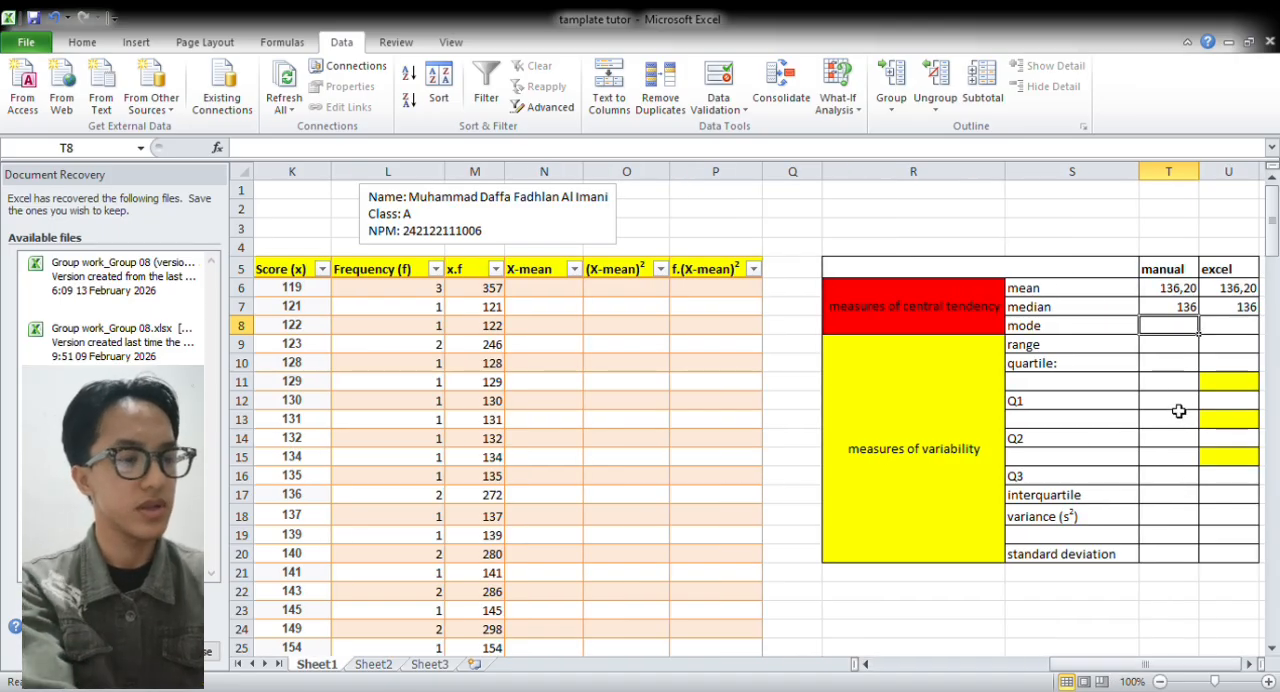
pyautogui.write('119')
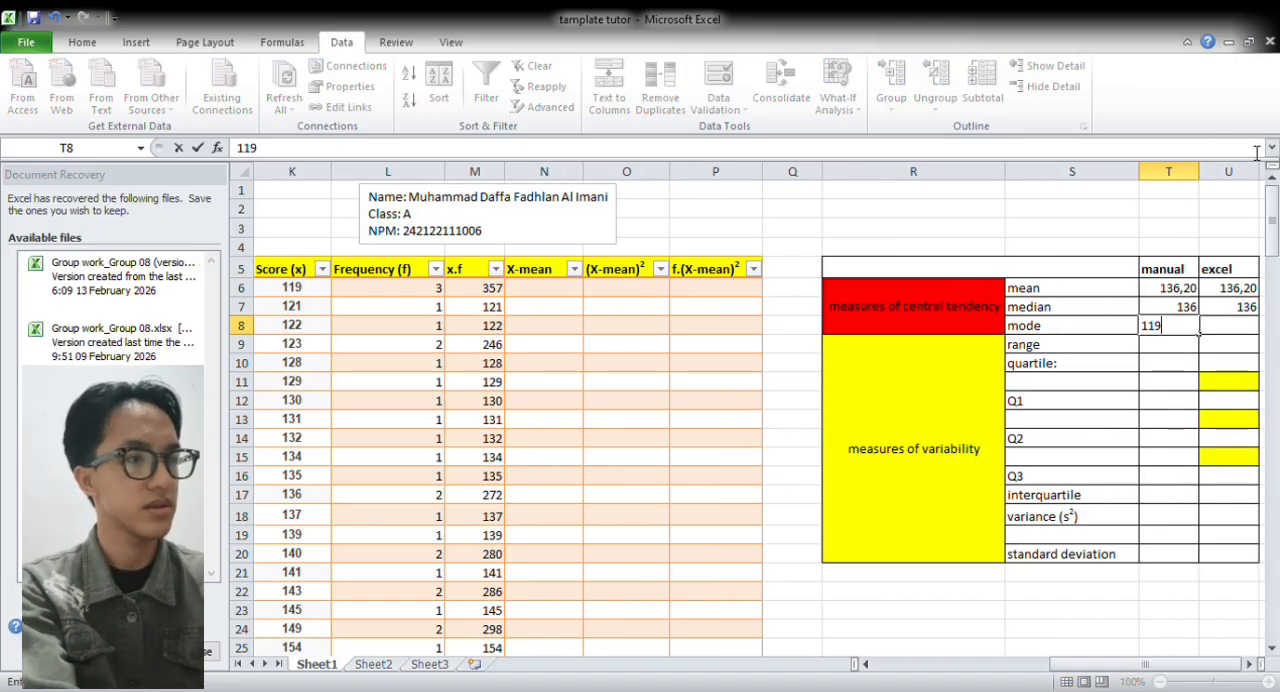
# Calculate the Excel mode of the column G scores in U8 with =MODE(G:G)
pyautogui.click(1228, 327)
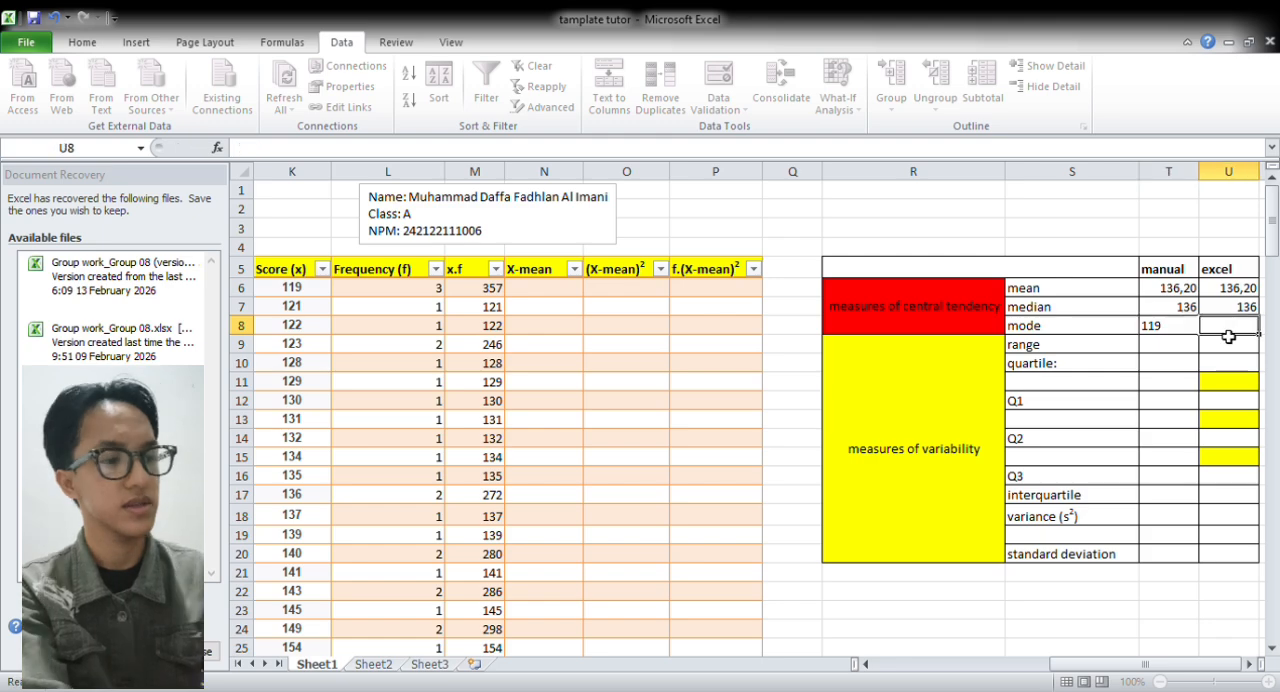
pyautogui.write('=')
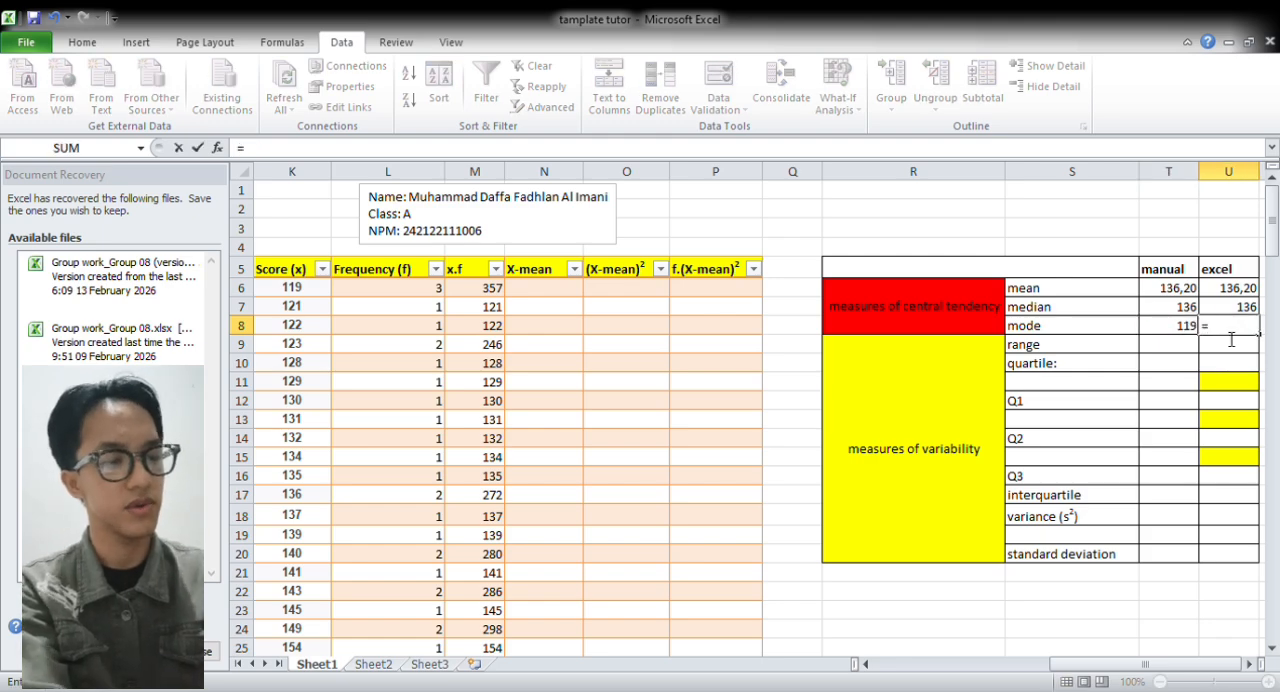
pyautogui.write('MODE(')
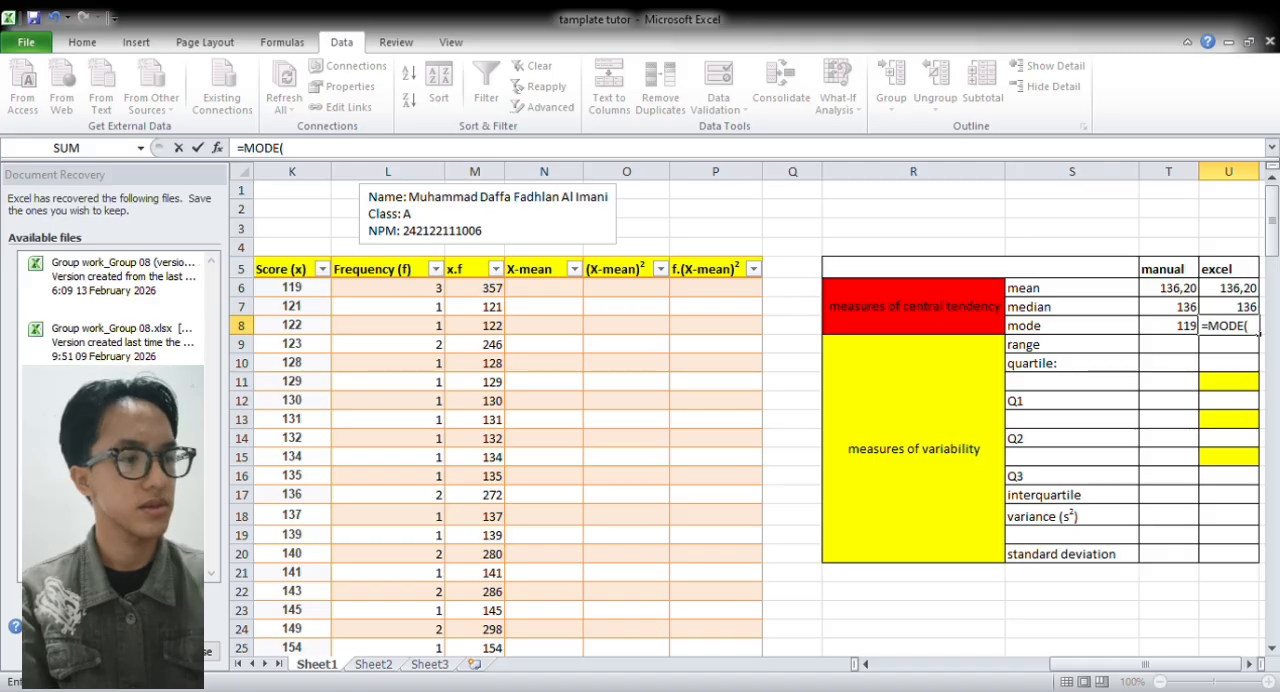
pyautogui.moveTo(1149, 667); pyautogui.dragTo(965, 667)
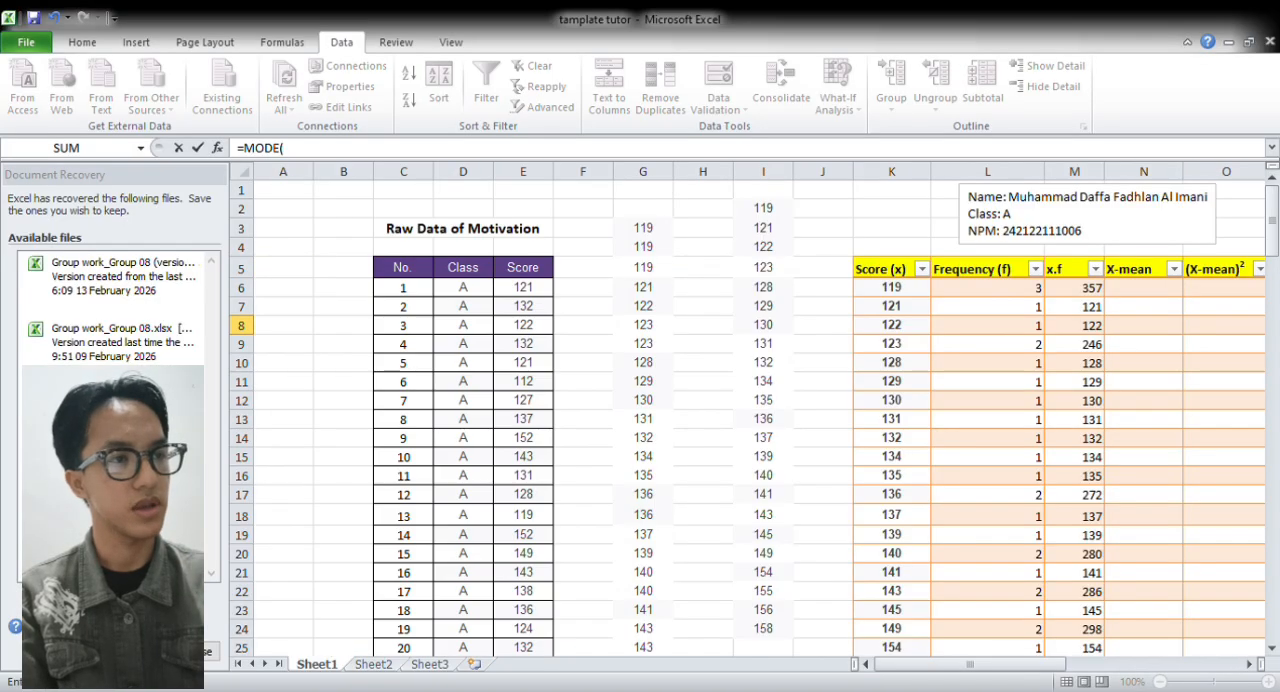
pyautogui.click(650, 189)
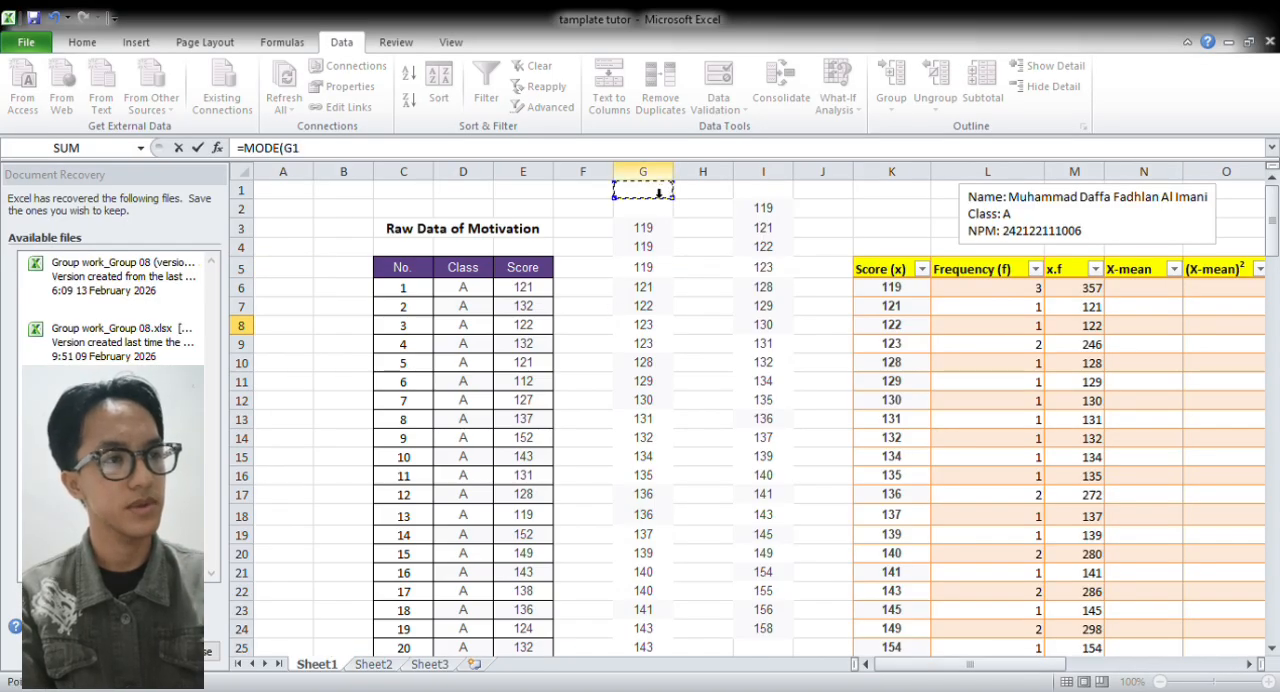
pyautogui.click(667, 180)
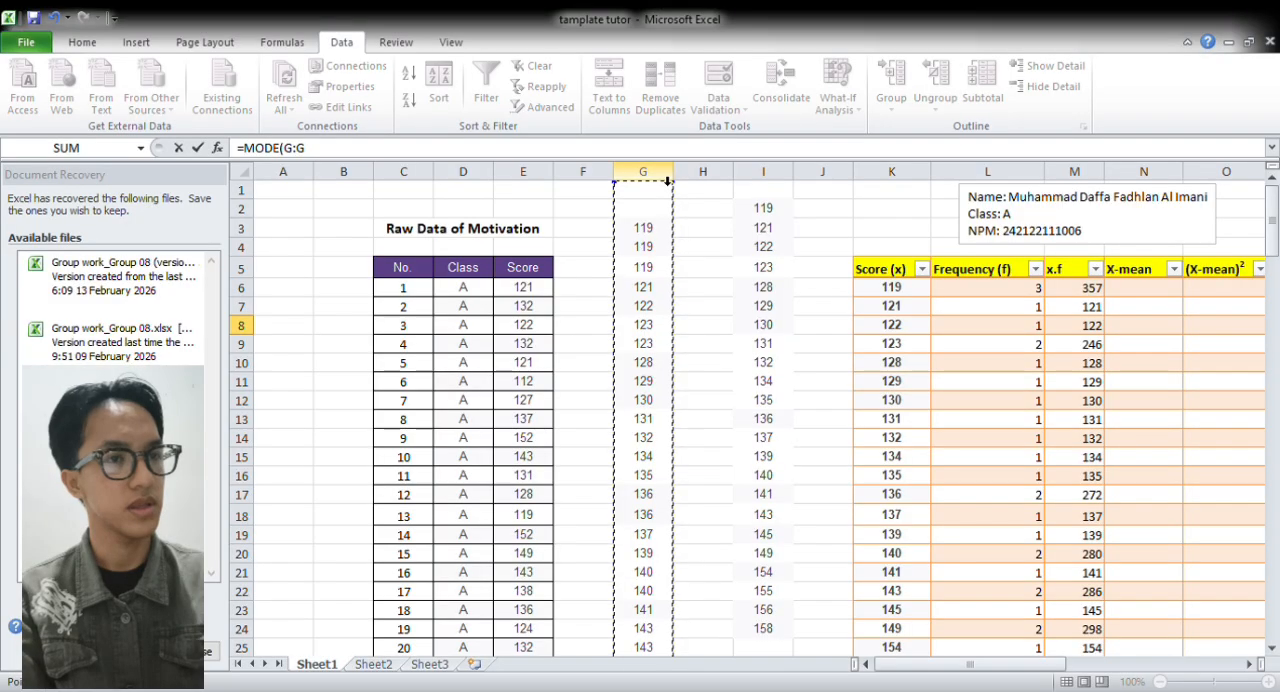
pyautogui.press('Return')
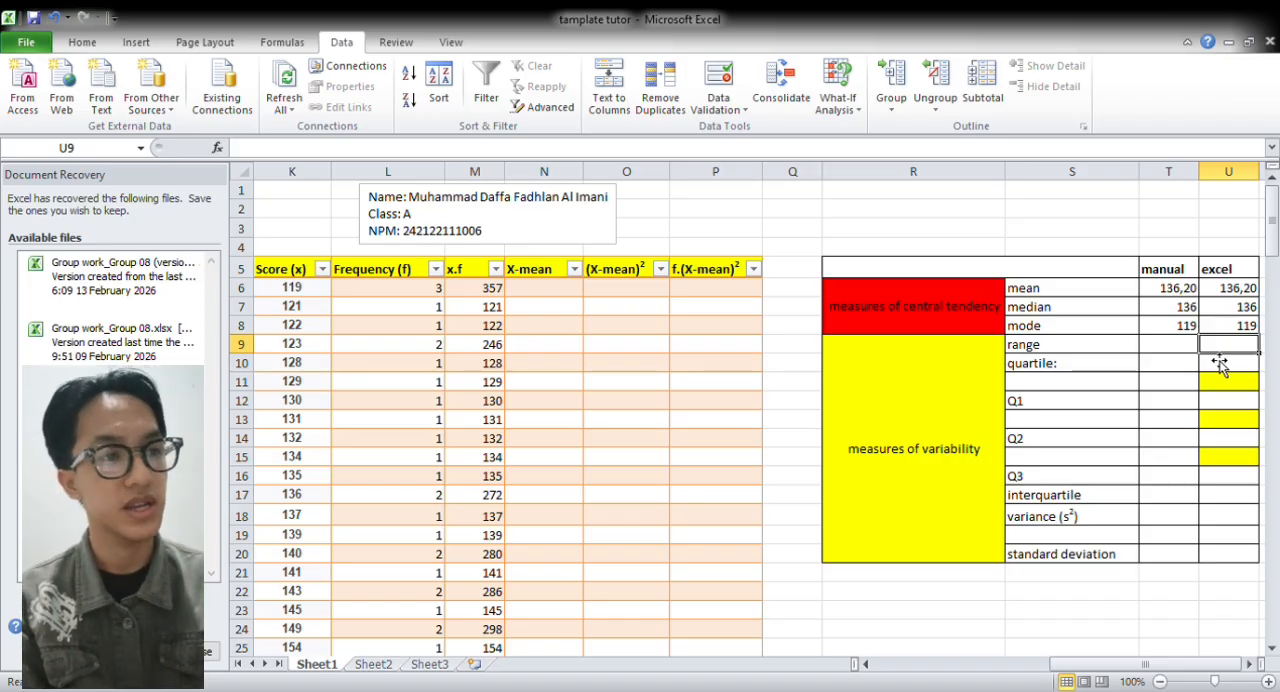
# Fill the X-mean column from N6 with =([@[Score (x)]]-$T$6), subtracting the manual mean as an absolute reference
pyautogui.click(570, 297)
pyautogui.write('=')
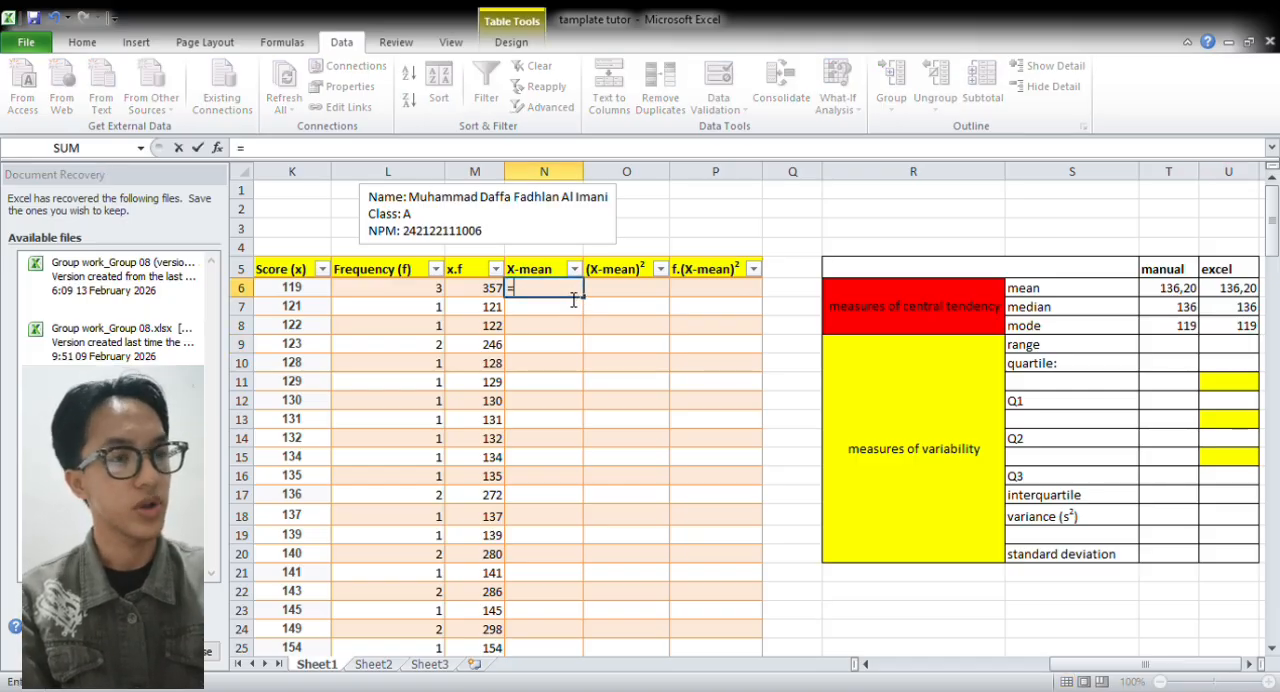
pyautogui.write('(')
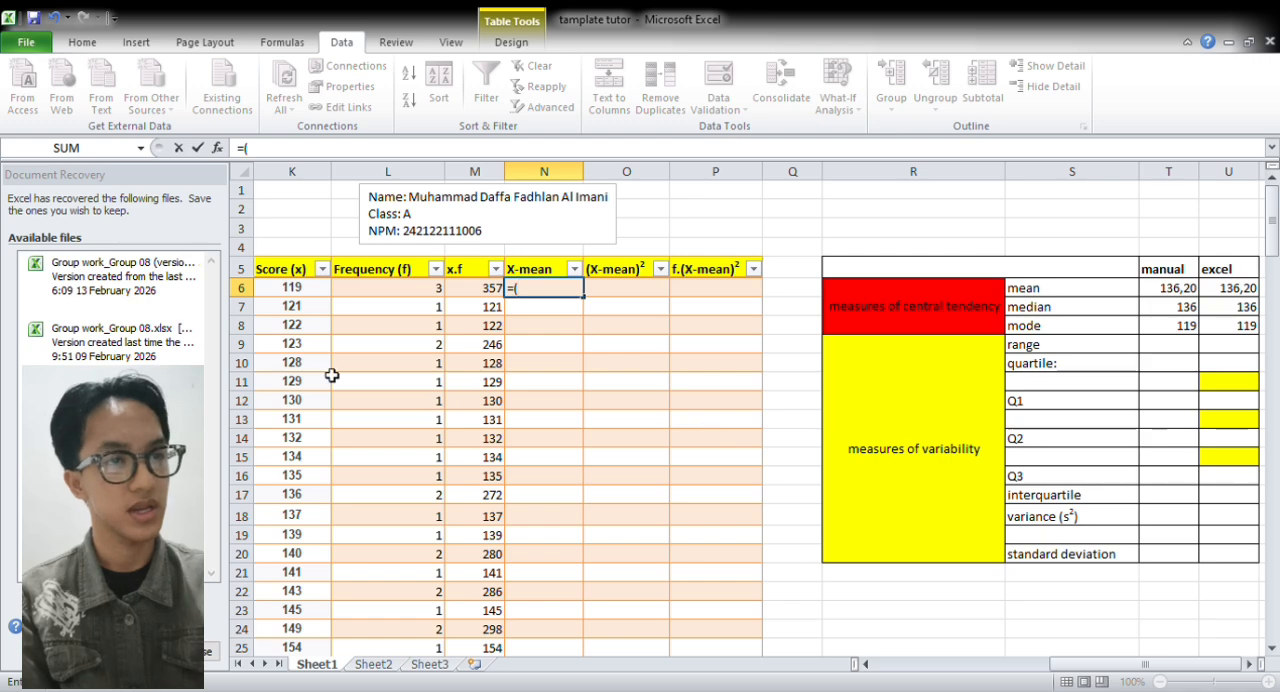
pyautogui.click(316, 292)
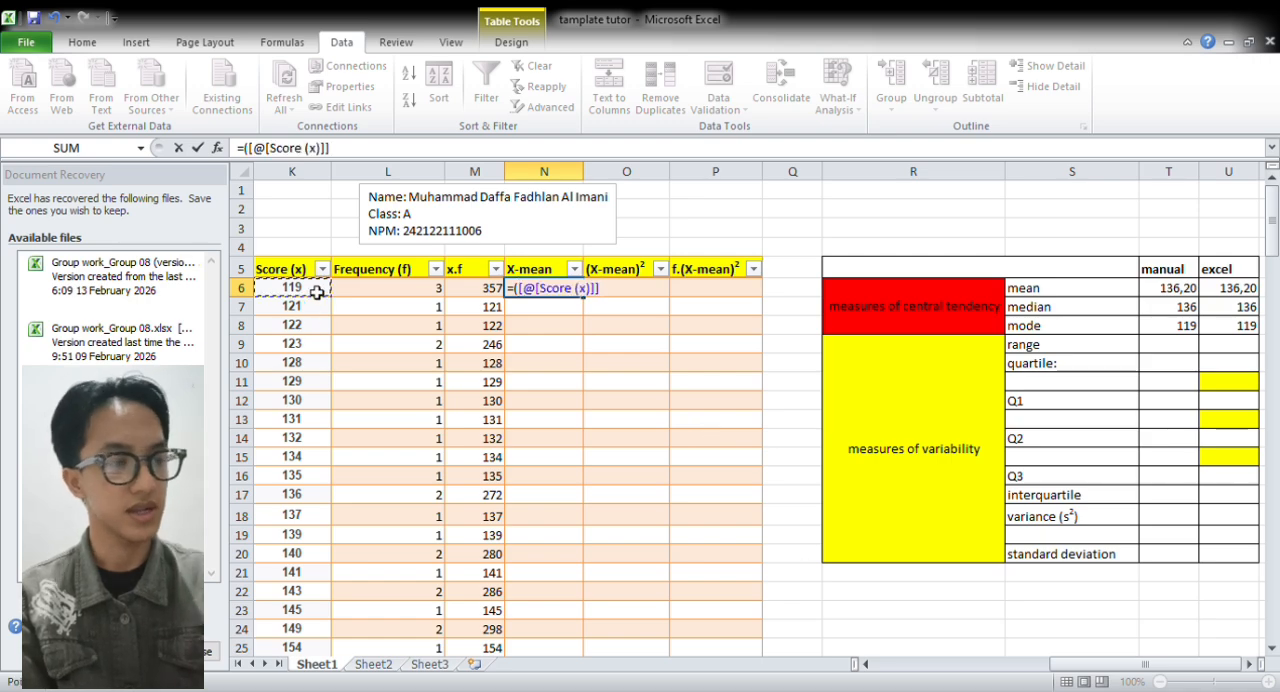
pyautogui.write('-')
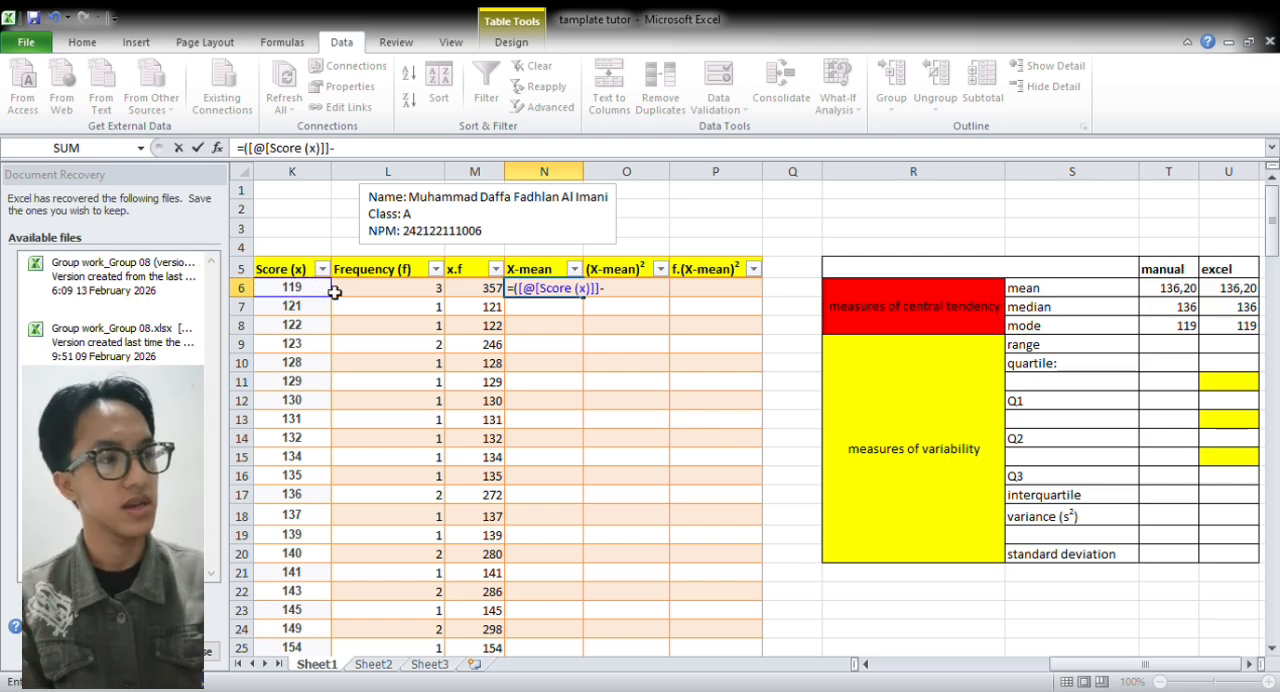
pyautogui.click(1174, 294)
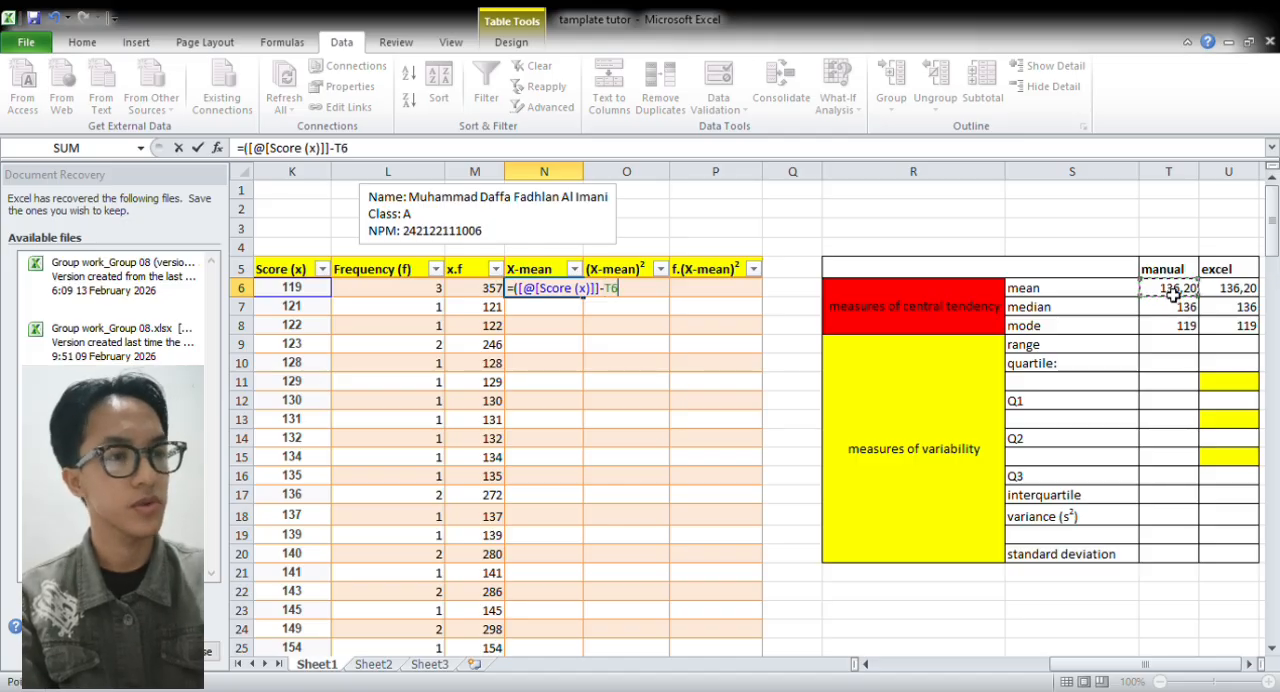
pyautogui.write(')')
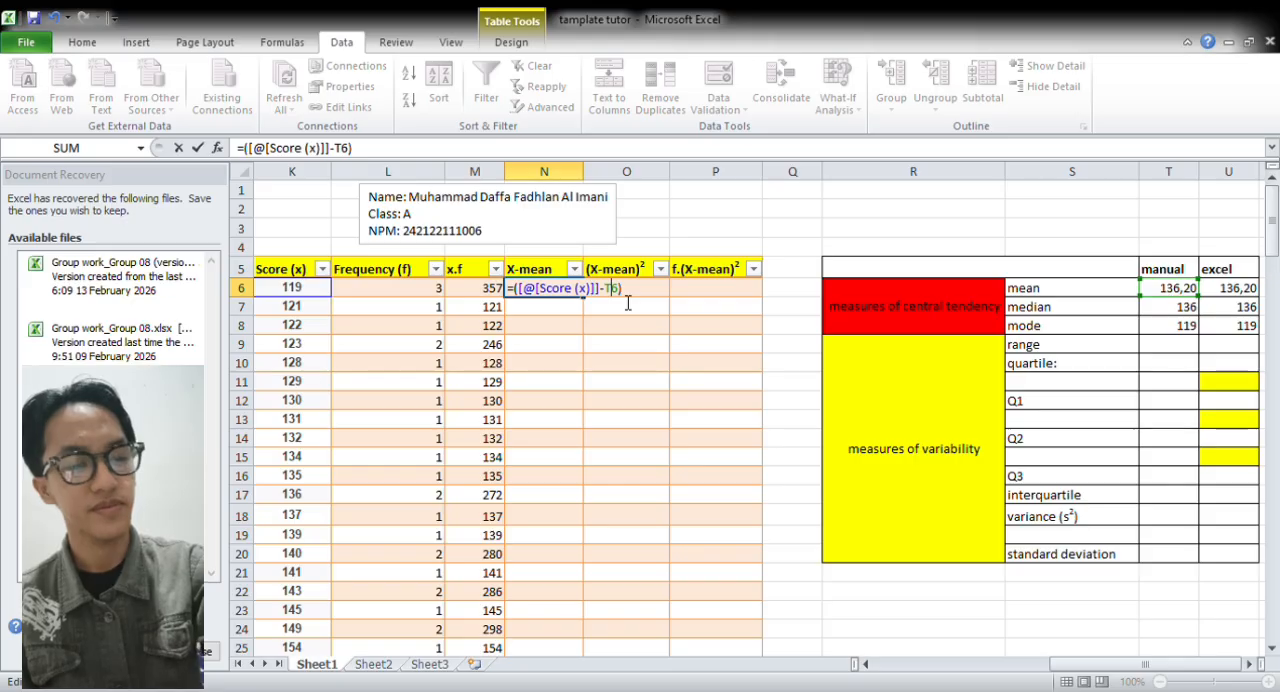
pyautogui.write('$T')
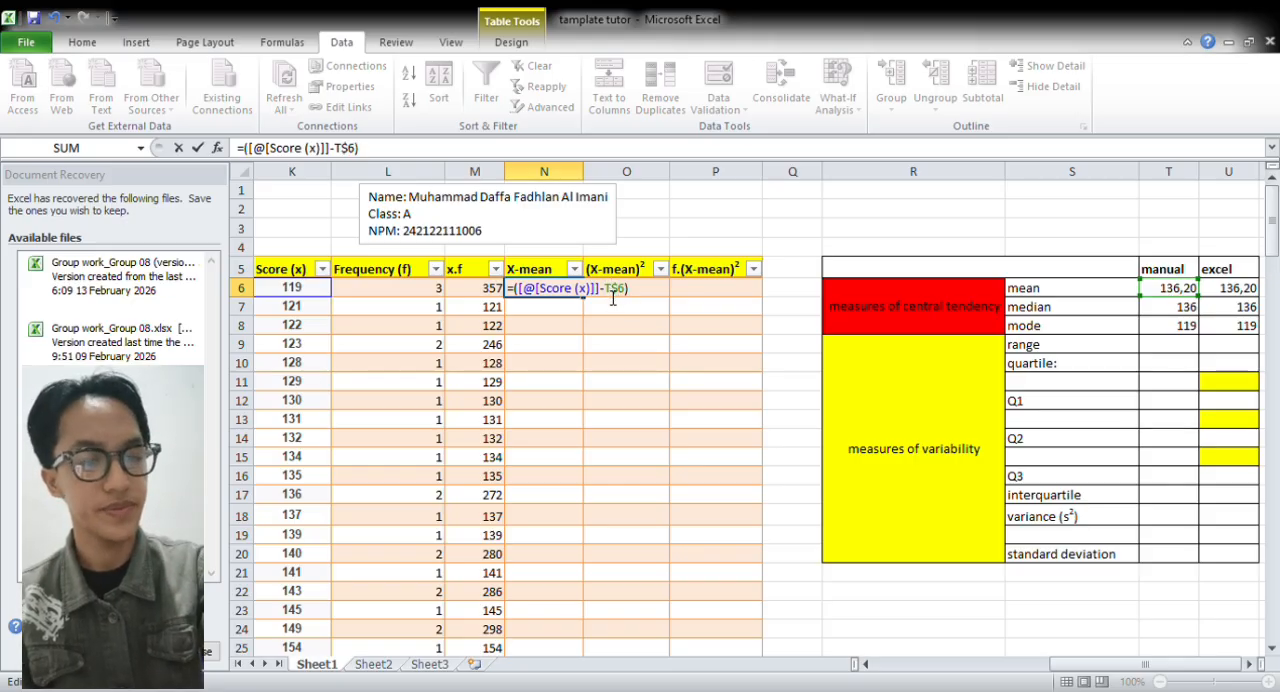
pyautogui.write('$')
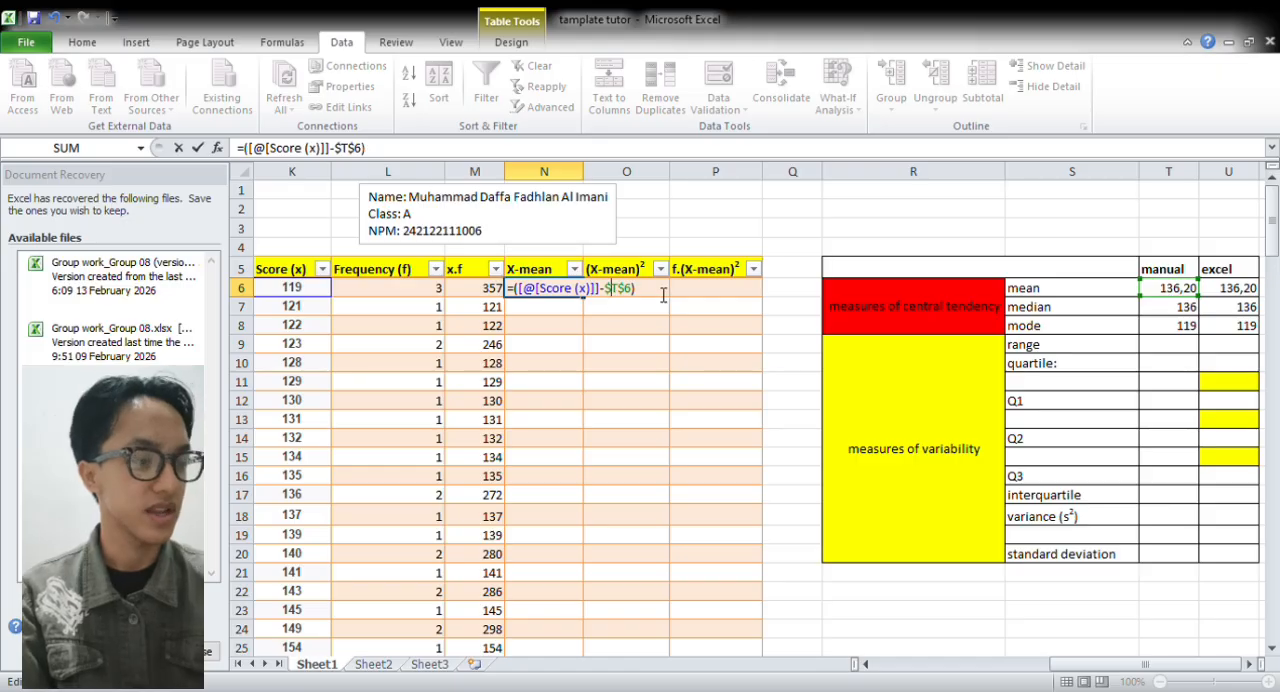
pyautogui.press('Return')
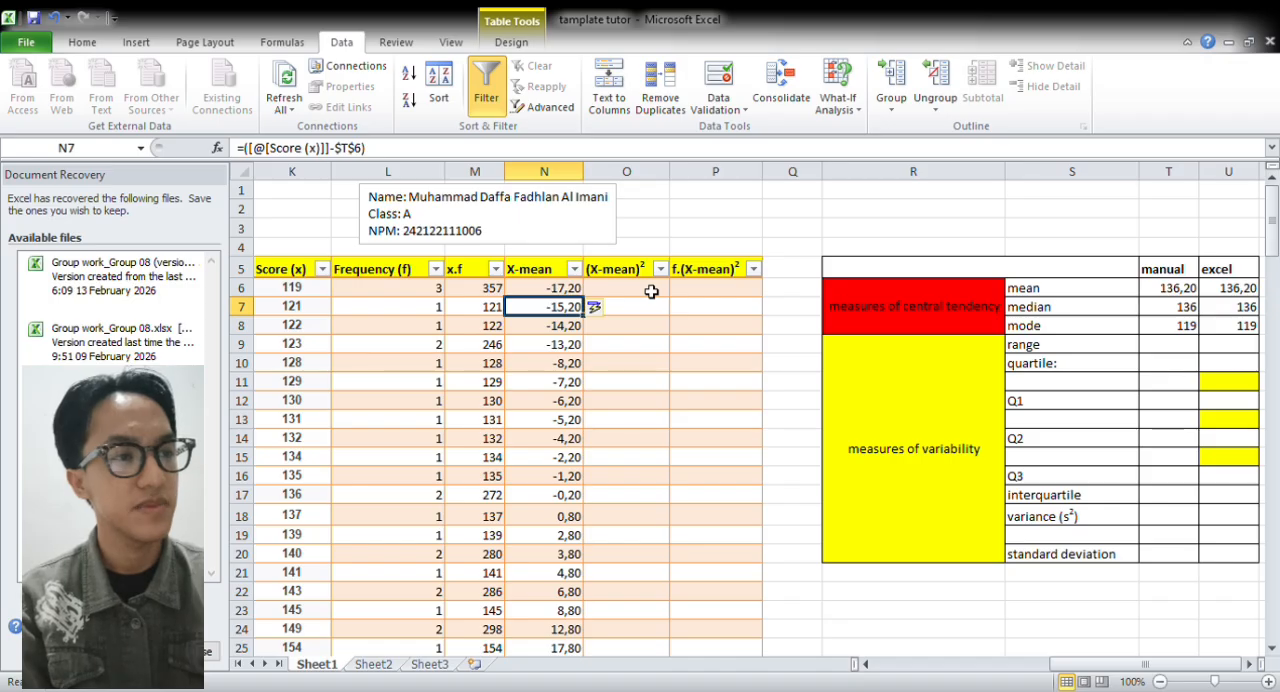
# Fill the (X-mean)² column from O6 by squaring the X-mean values with =([@[X-mean]])^2
pyautogui.click(651, 291)
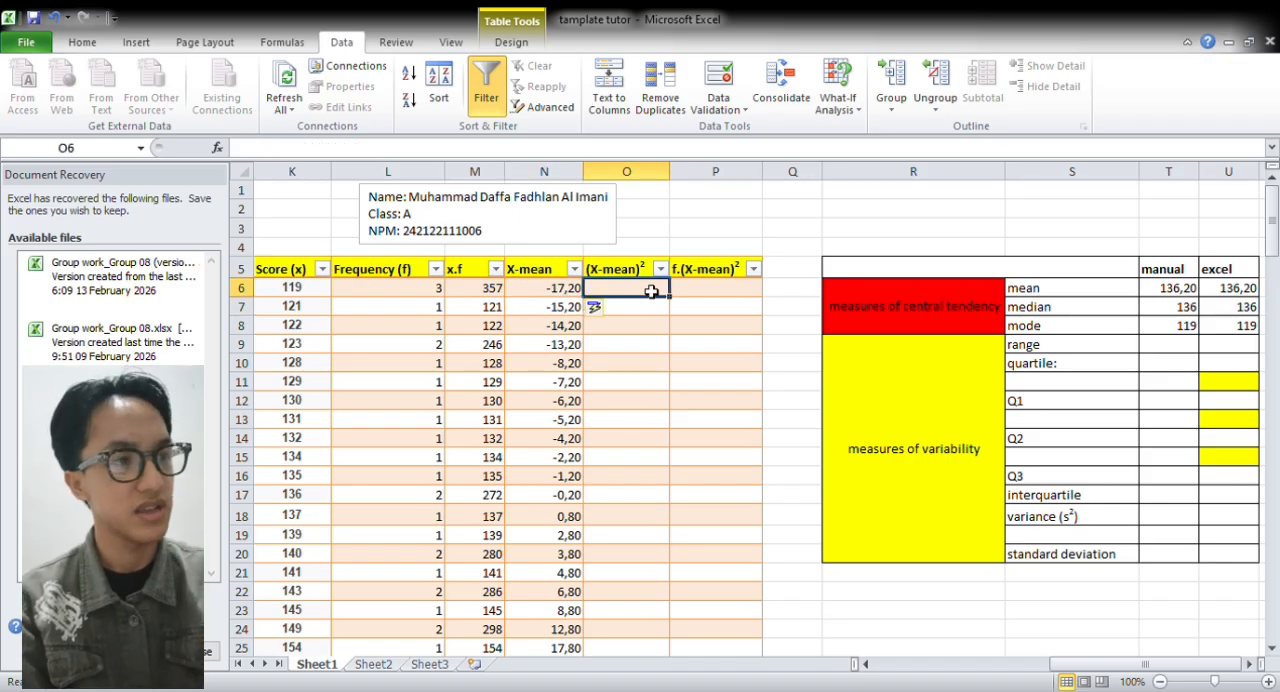
pyautogui.write('=')
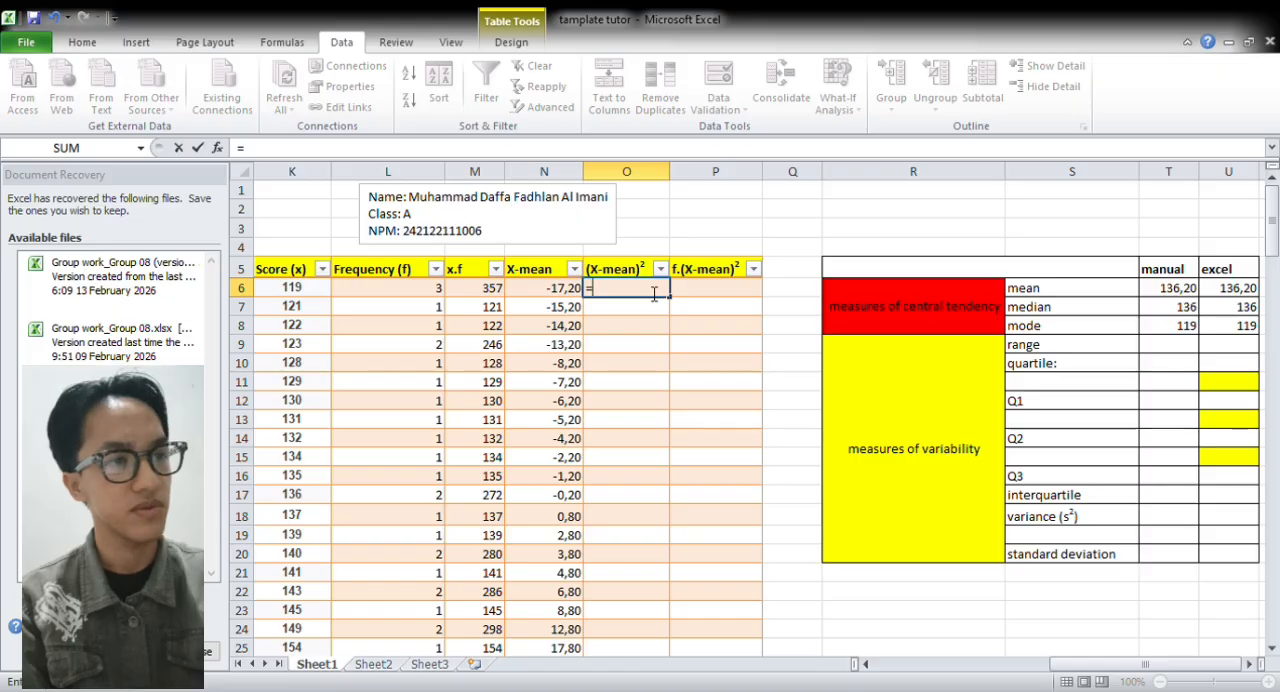
pyautogui.write('(')
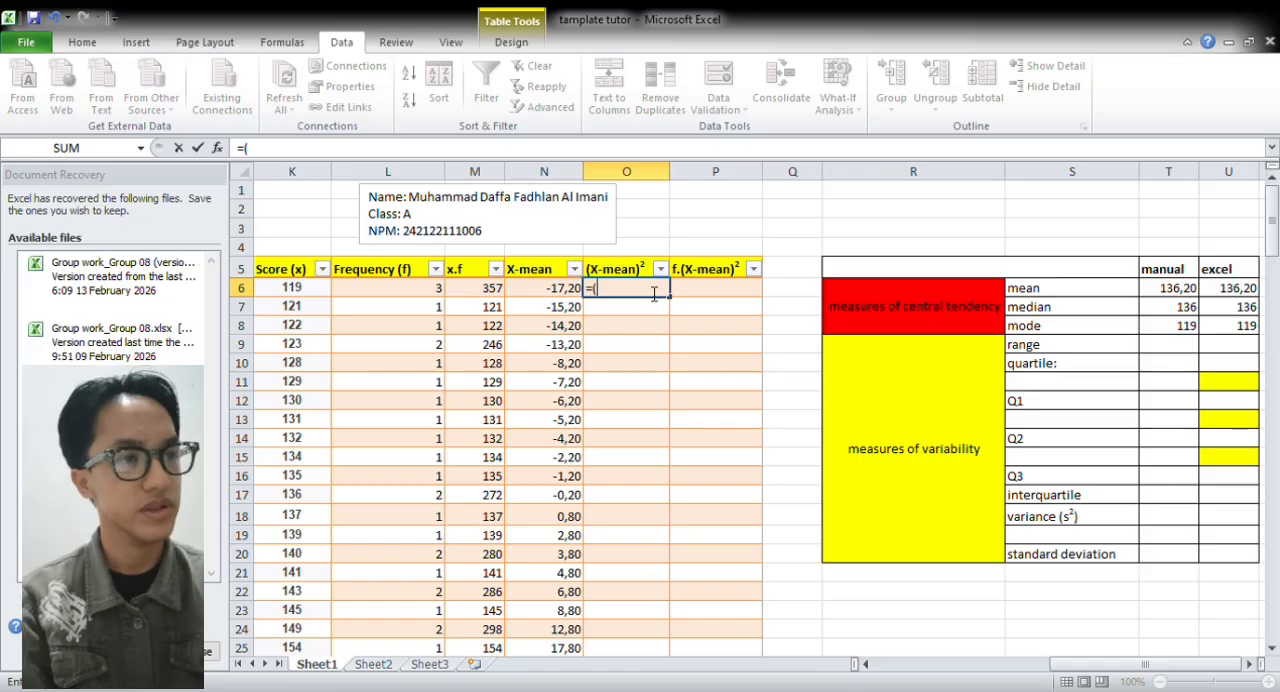
pyautogui.click(547, 294)
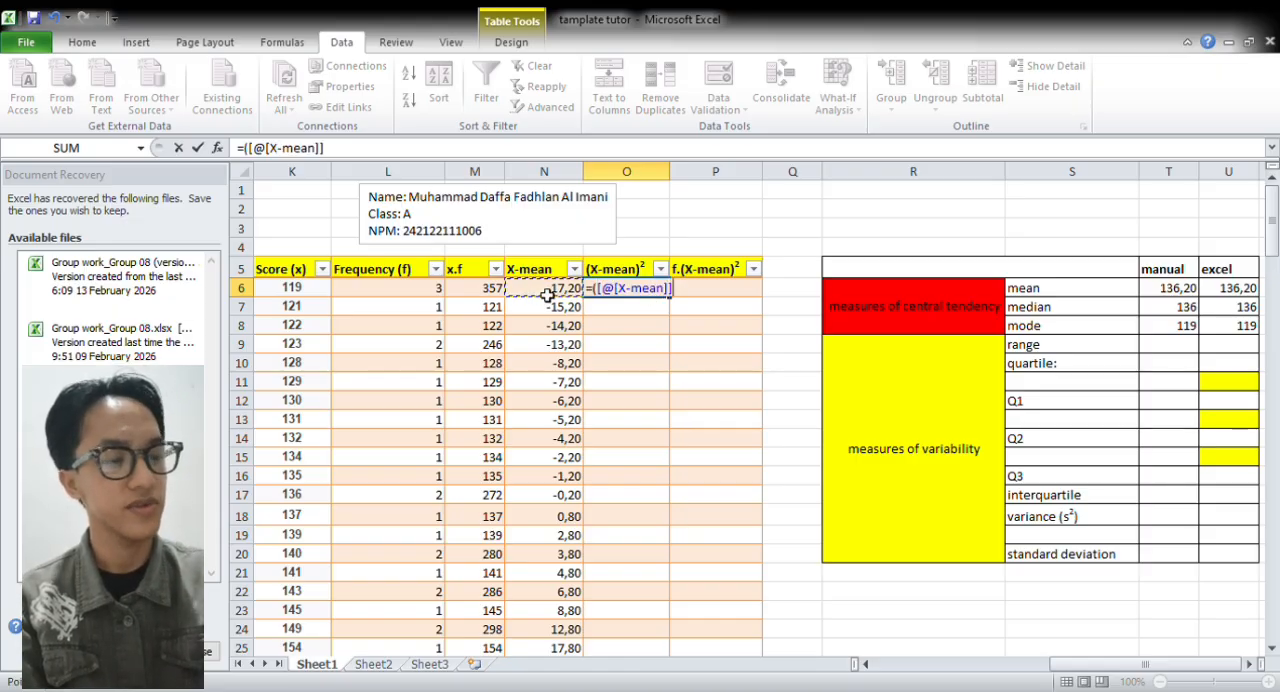
pyautogui.write(')^2')
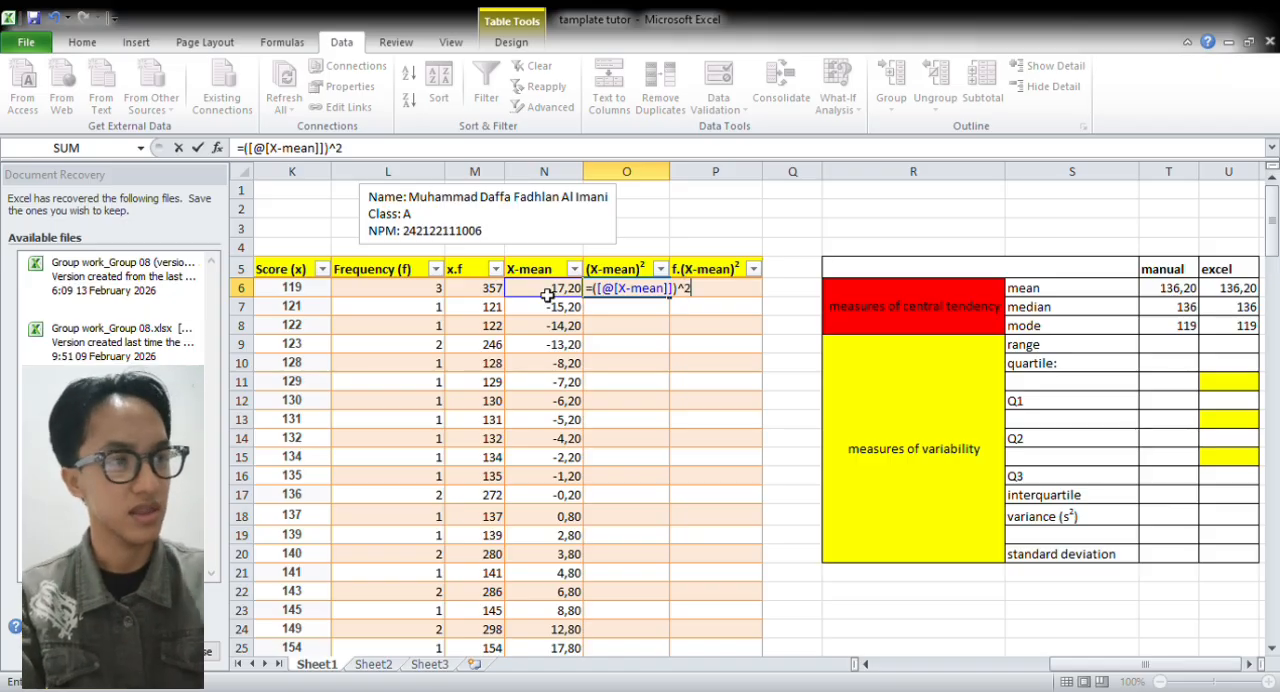
pyautogui.press('Return')
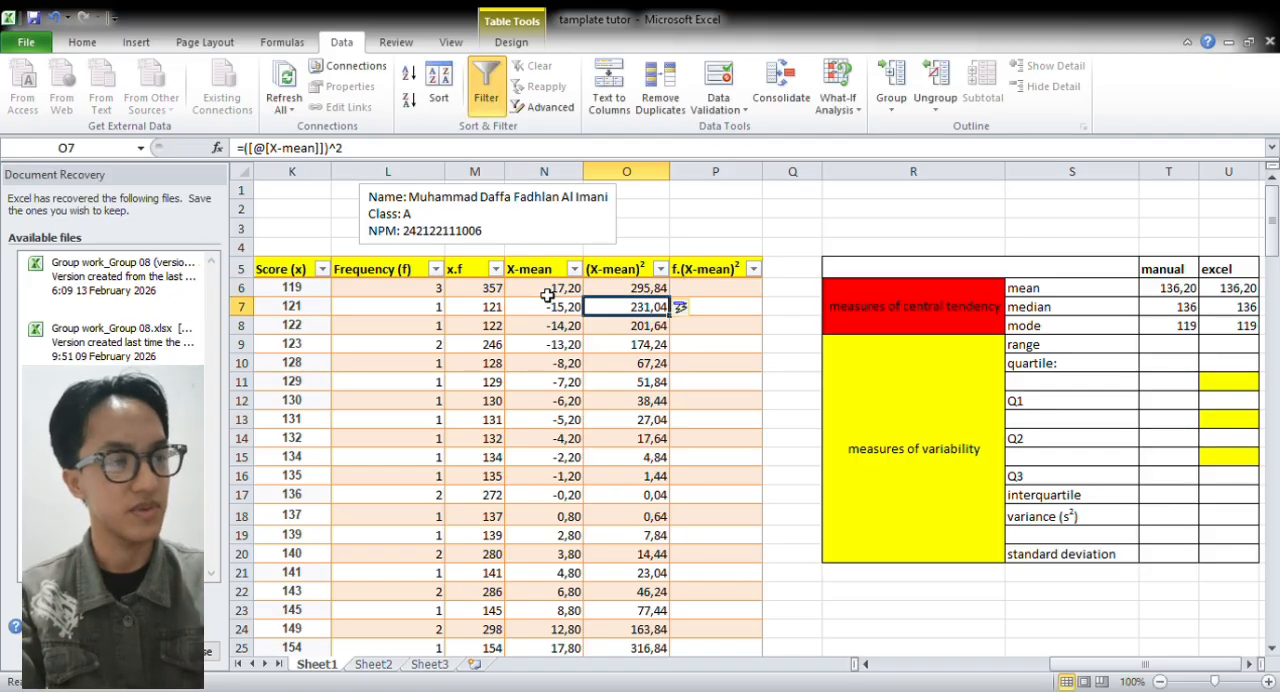
# Try to fill the f.(X-mean)² column from P6 with the frequency reference =([@[Frequency (f)]])
pyautogui.click(714, 293)
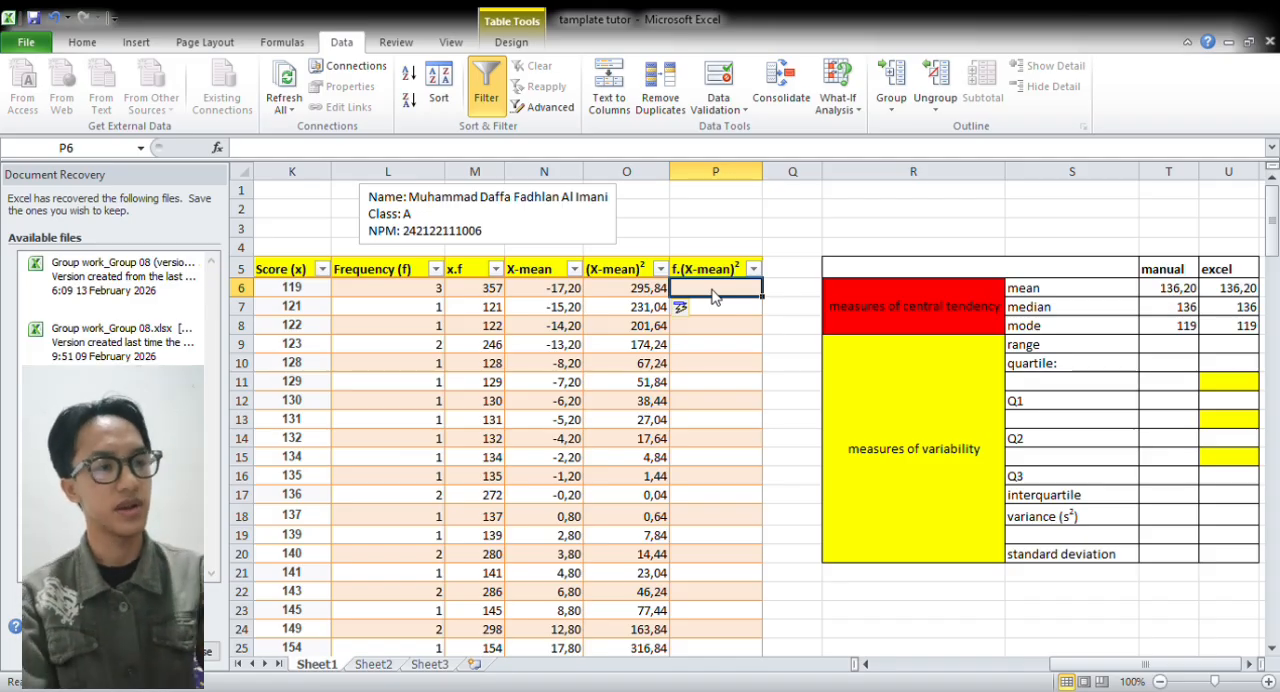
pyautogui.write('=')
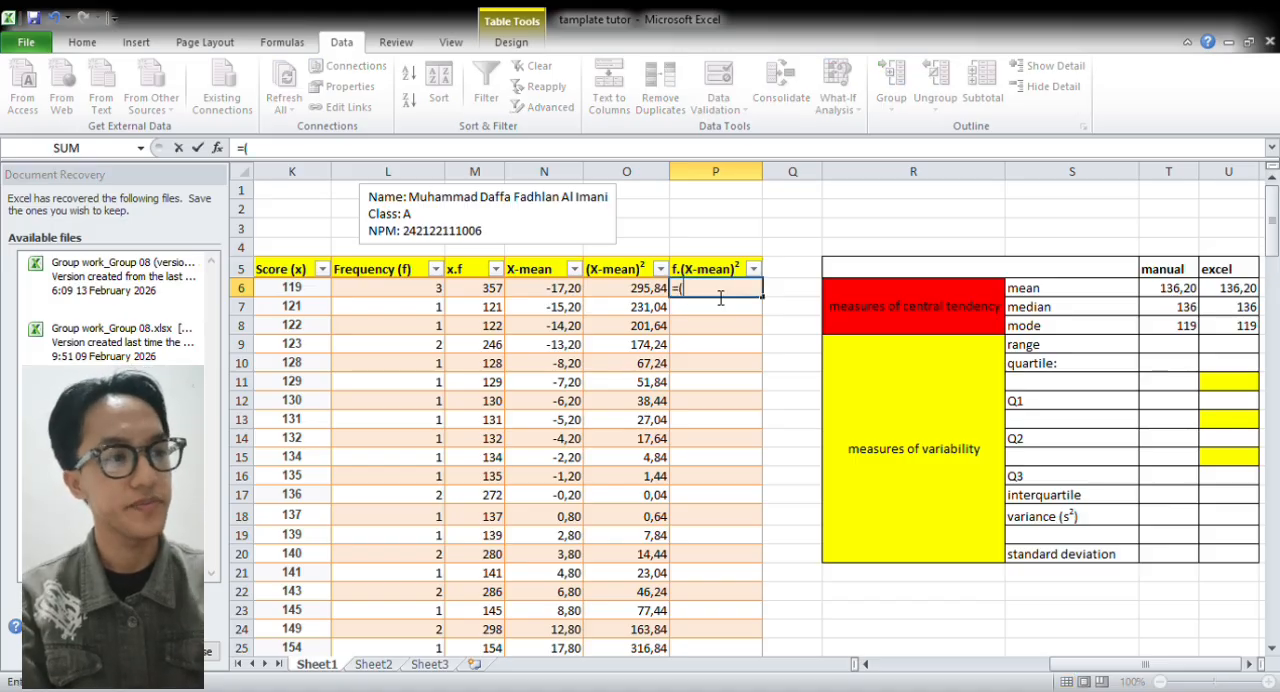
pyautogui.write('(')
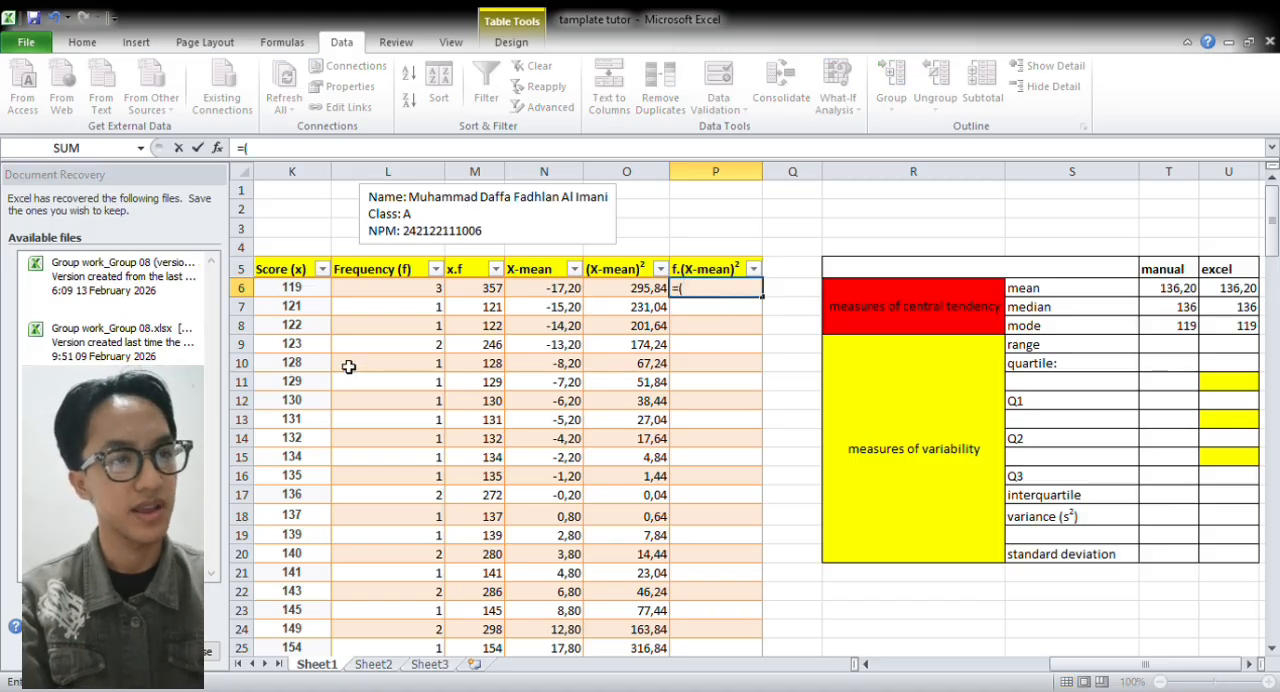
pyautogui.click(414, 289)
pyautogui.write(')')
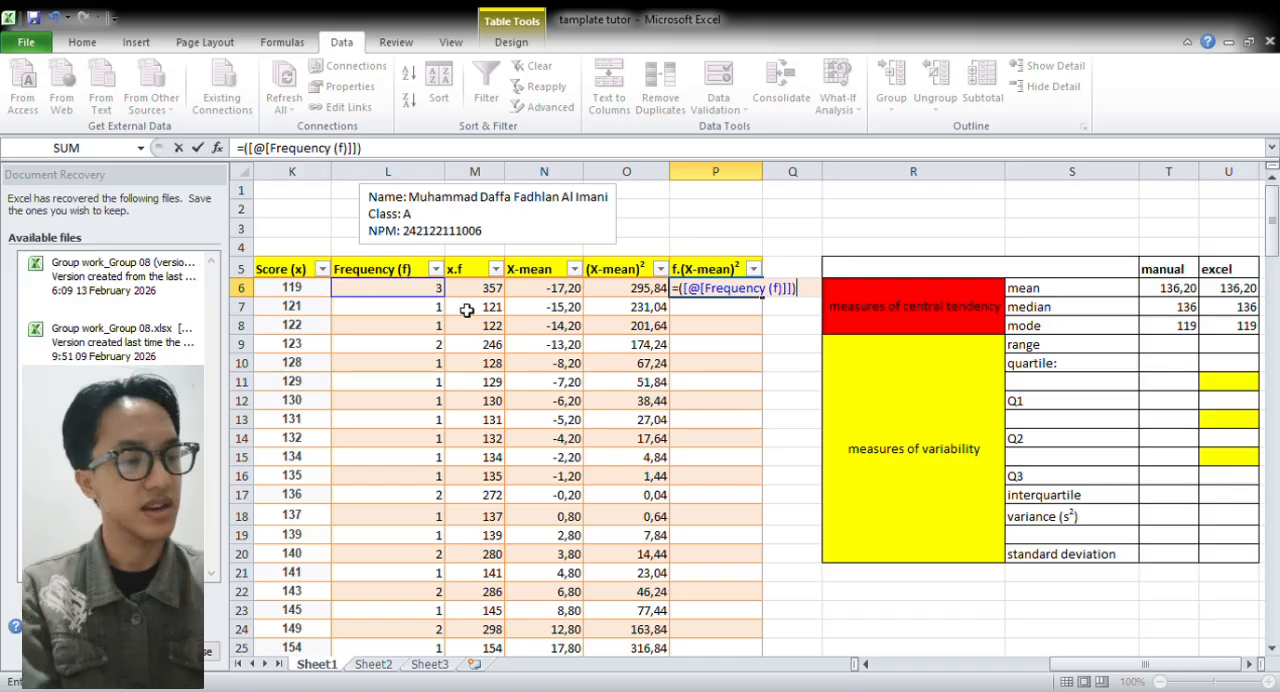
pyautogui.keyDown('shift'); pyautogui.click(472, 291); pyautogui.keyUp('shift')
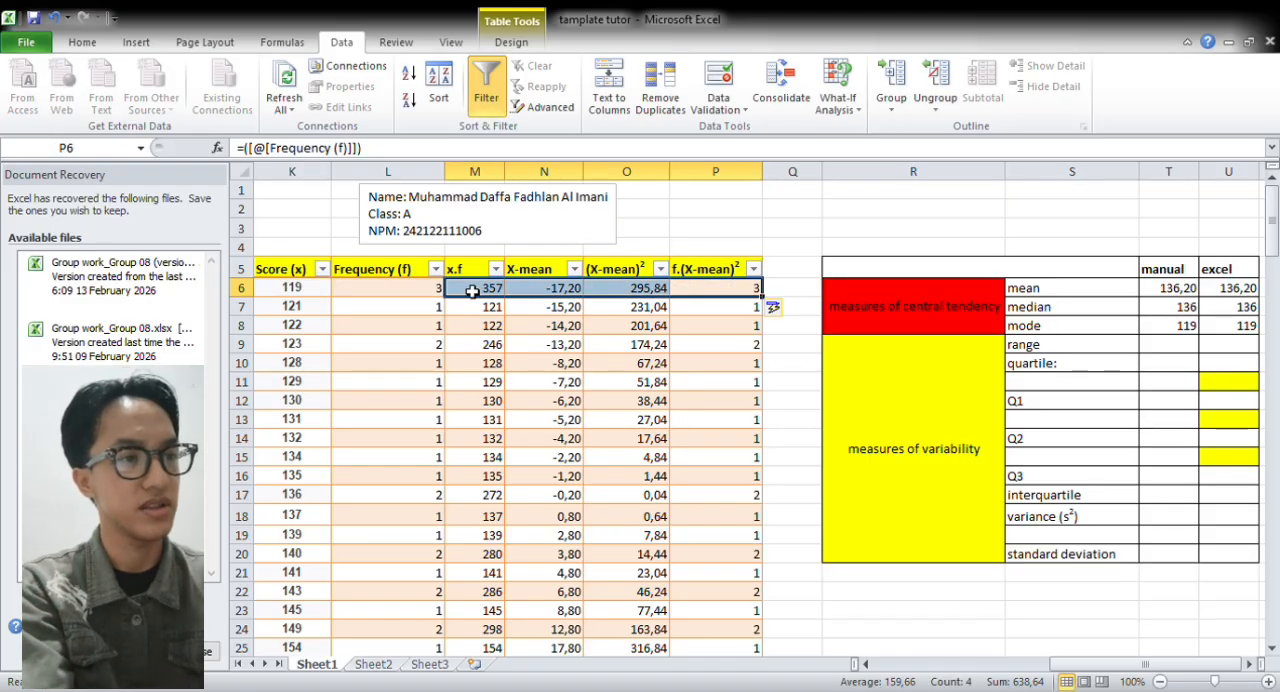
pyautogui.click(752, 292)
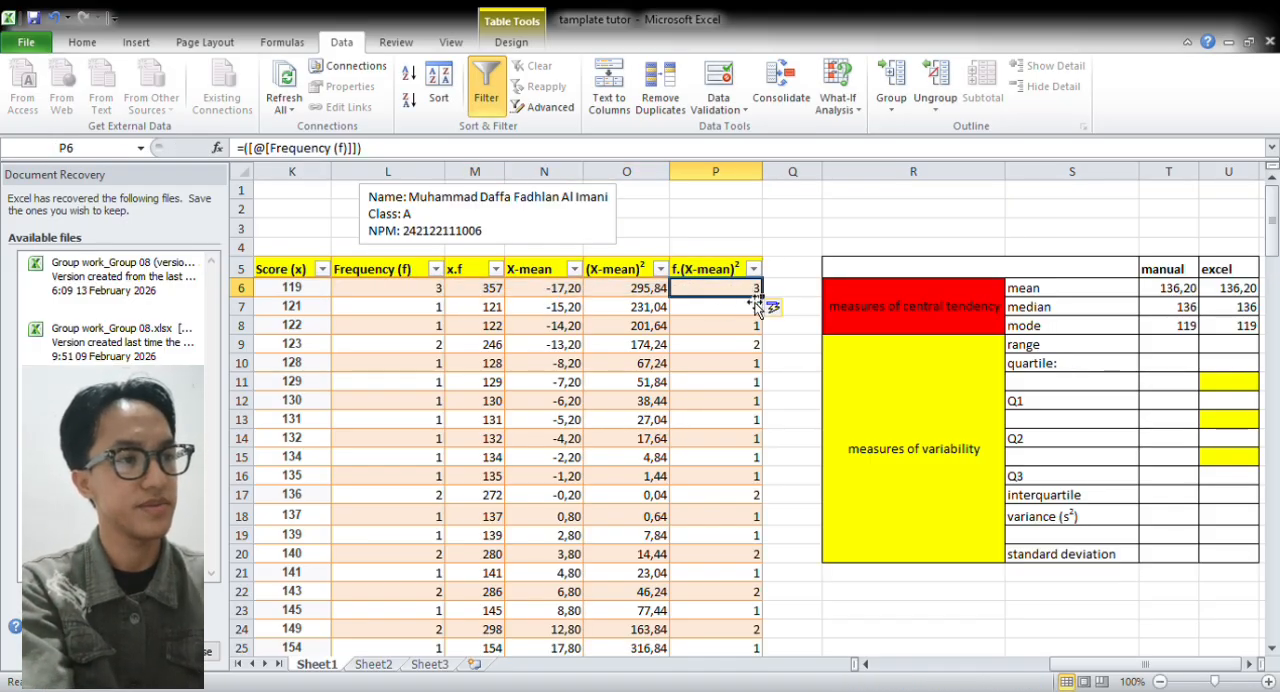
pyautogui.doubleClick(756, 304)
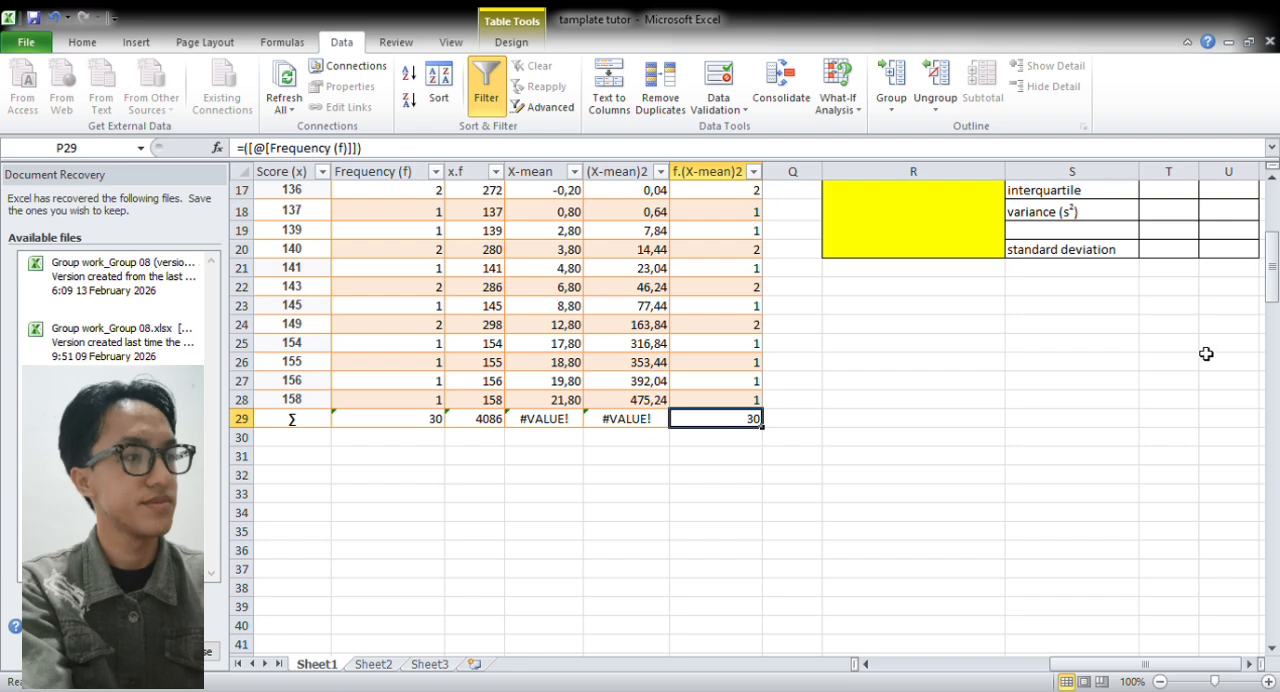
pyautogui.moveTo(1272, 290); pyautogui.dragTo(1273, 226)
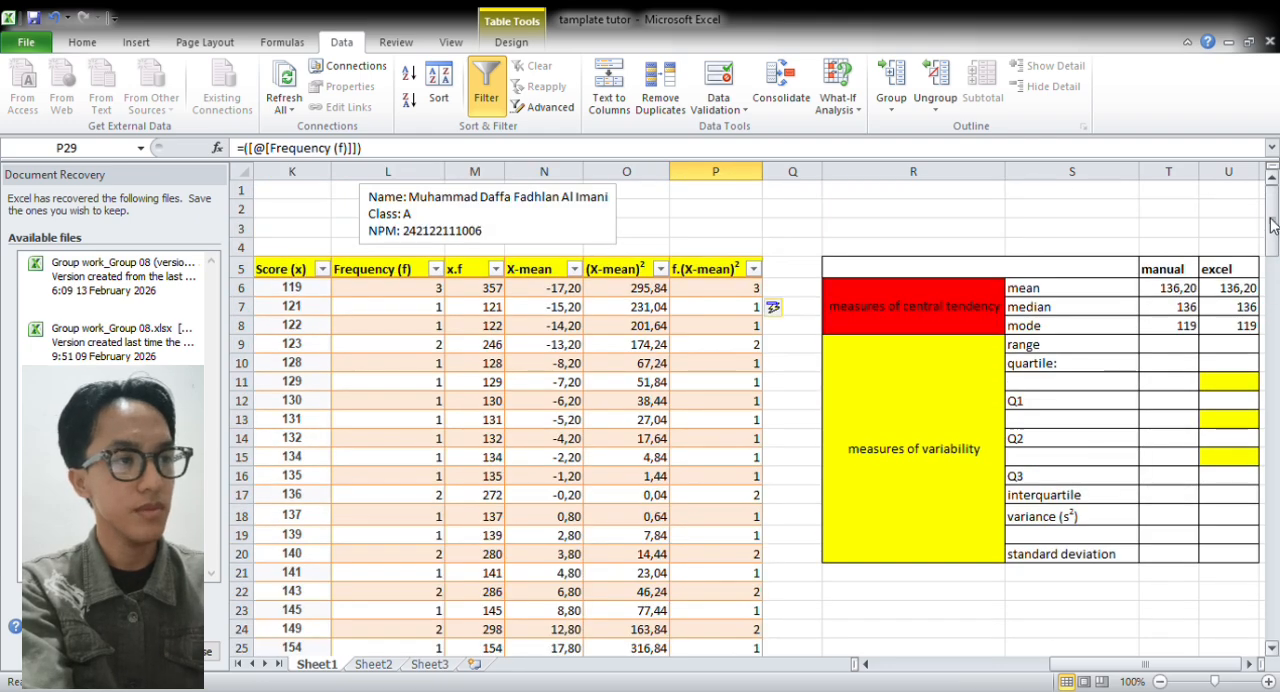
# Fill the f.(X-mean)² column from P6 with =([@[Frequency (f)]])*([@[(X-mean)2]]), multiplying each frequency by its squared deviation
pyautogui.click(750, 290)
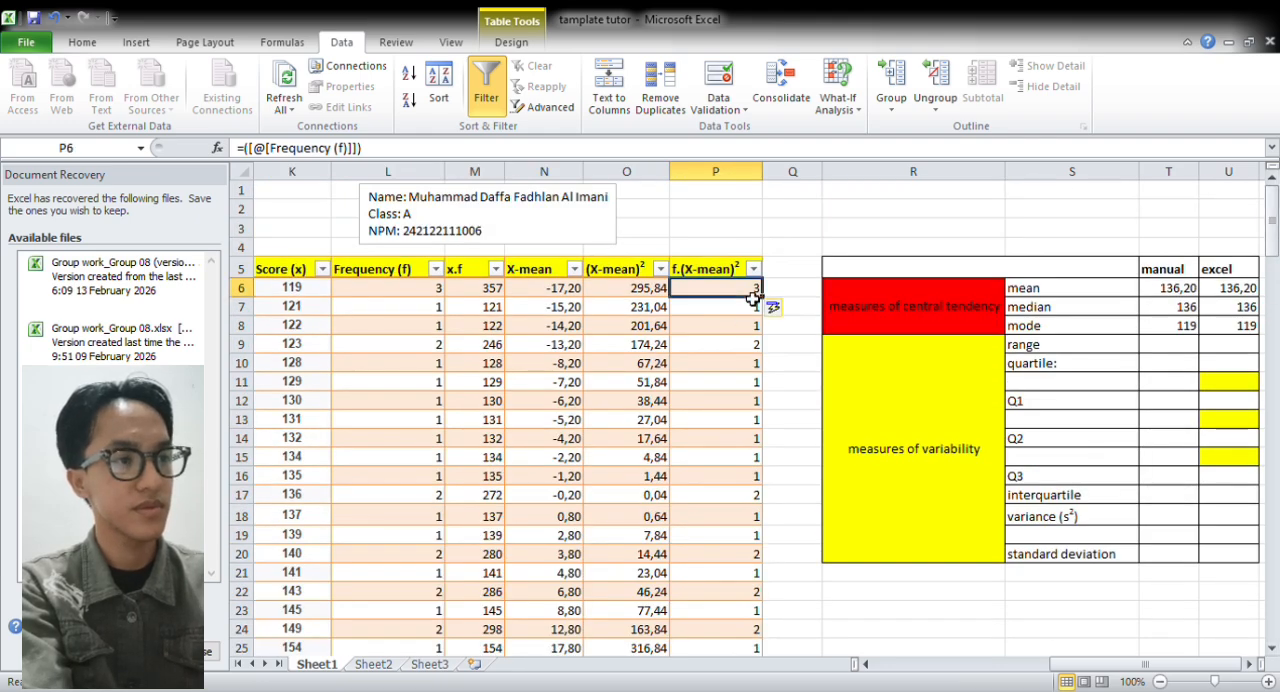
pyautogui.doubleClick(750, 290)
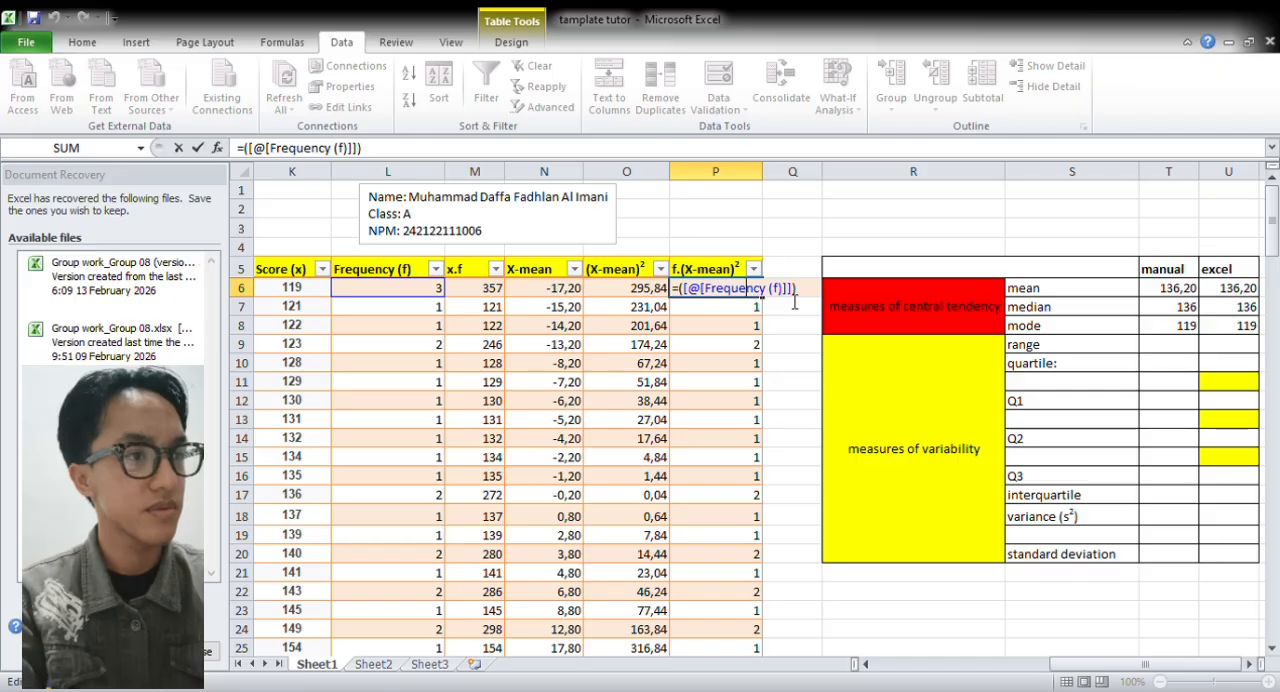
pyautogui.press('BackSpace')
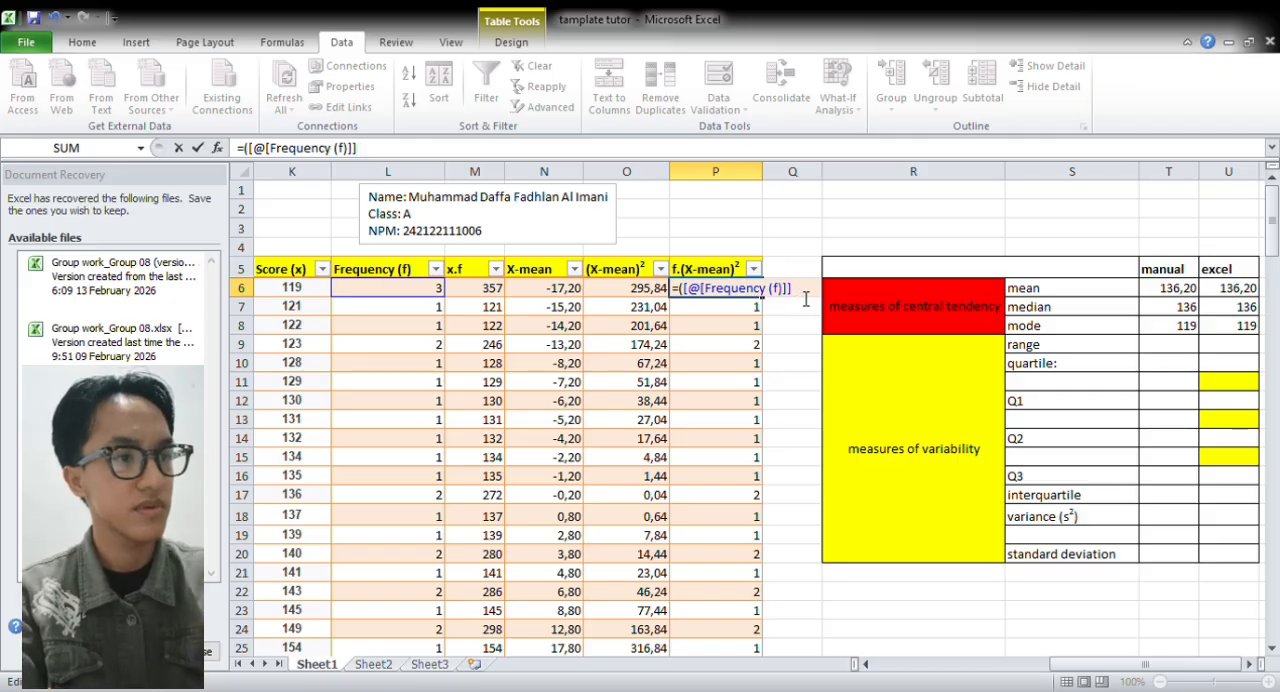
pyautogui.press('BackSpace')
pyautogui.press('BackSpace')
pyautogui.press('BackSpace')
pyautogui.press('BackSpace')
pyautogui.press('BackSpace')
pyautogui.press('BackSpace')
pyautogui.press('BackSpace')
pyautogui.press('BackSpace')
pyautogui.press('BackSpace')
pyautogui.press('BackSpace')
pyautogui.press('BackSpace')
pyautogui.press('BackSpace')
pyautogui.press('BackSpace')
pyautogui.press('BackSpace')
pyautogui.press('BackSpace')
pyautogui.press('BackSpace')
pyautogui.press('BackSpace')
pyautogui.press('BackSpace')
pyautogui.press('BackSpace')
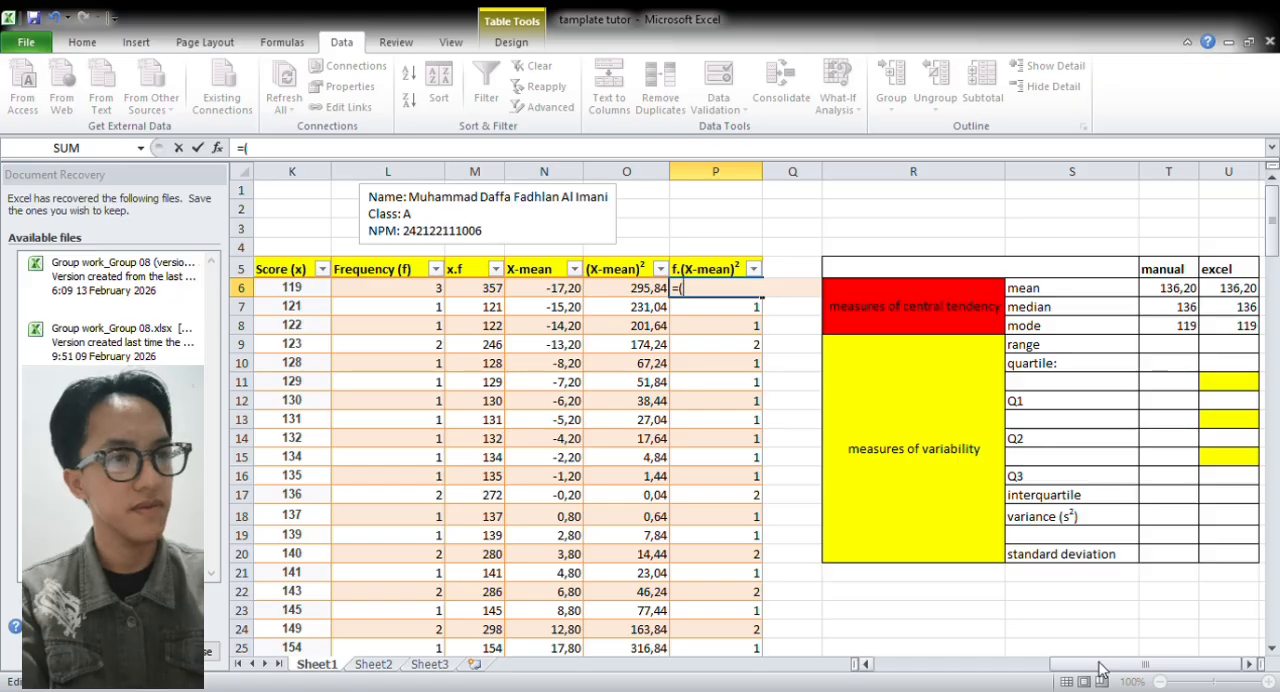
pyautogui.click(441, 293)
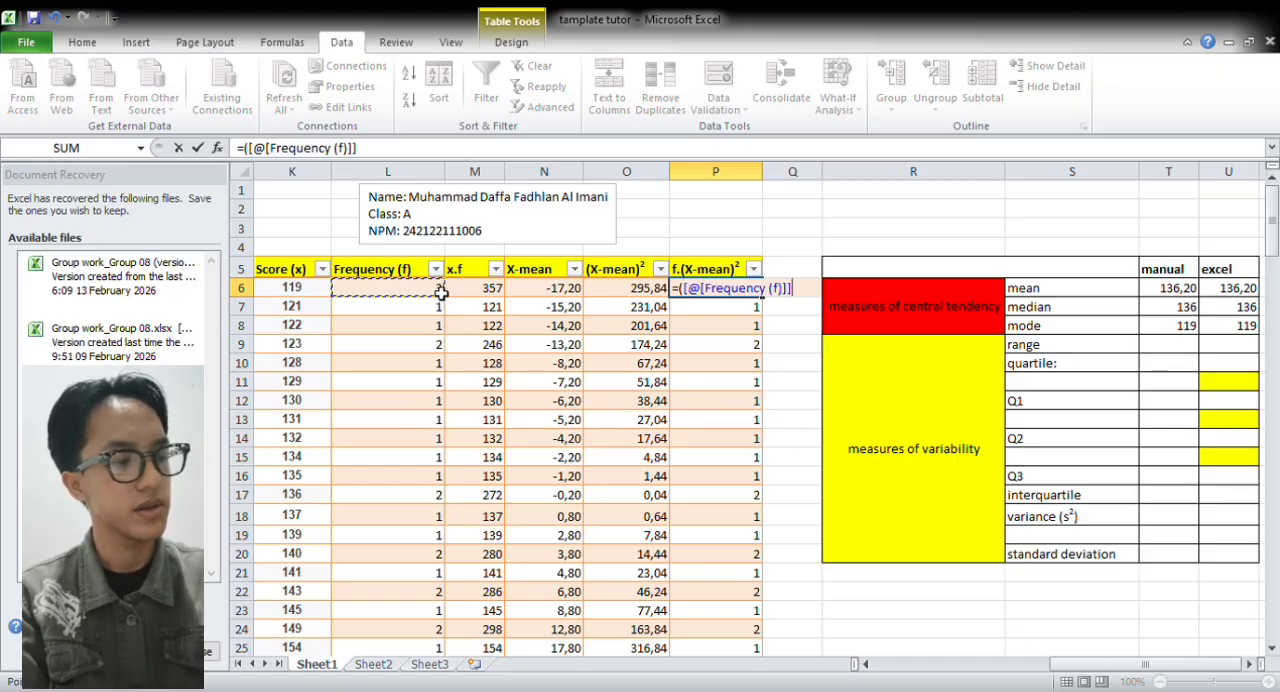
pyautogui.write(')*(')
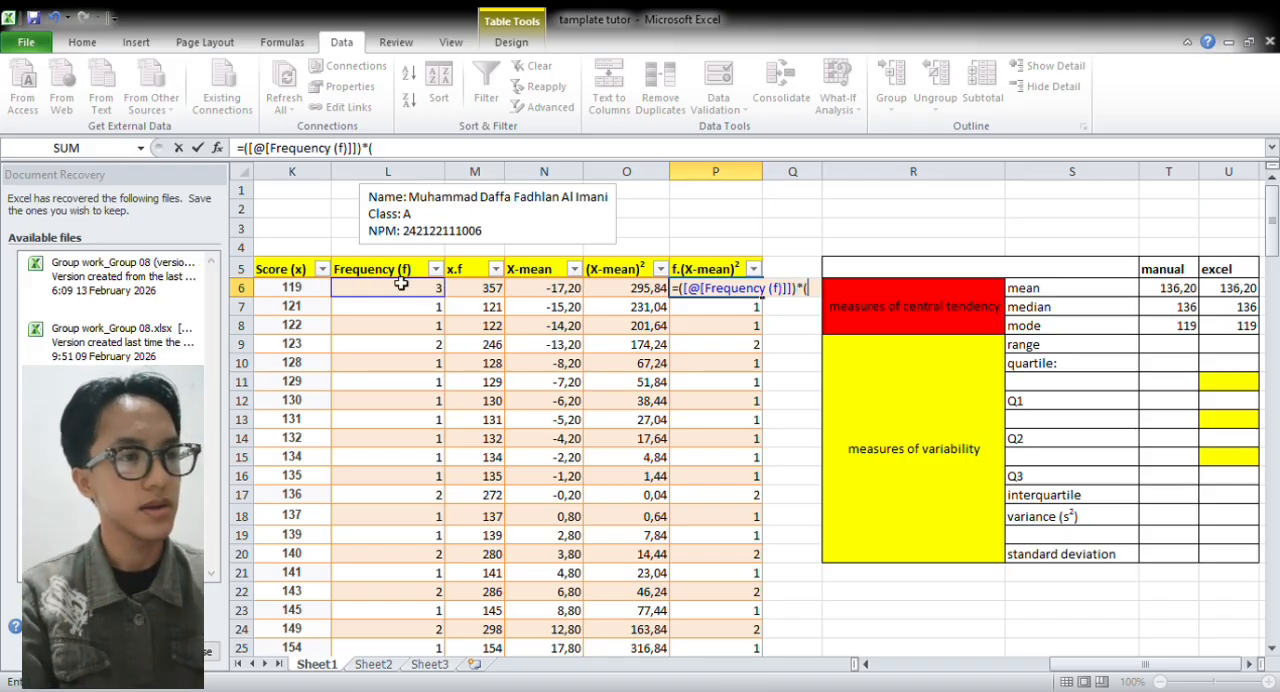
pyautogui.click(650, 290)
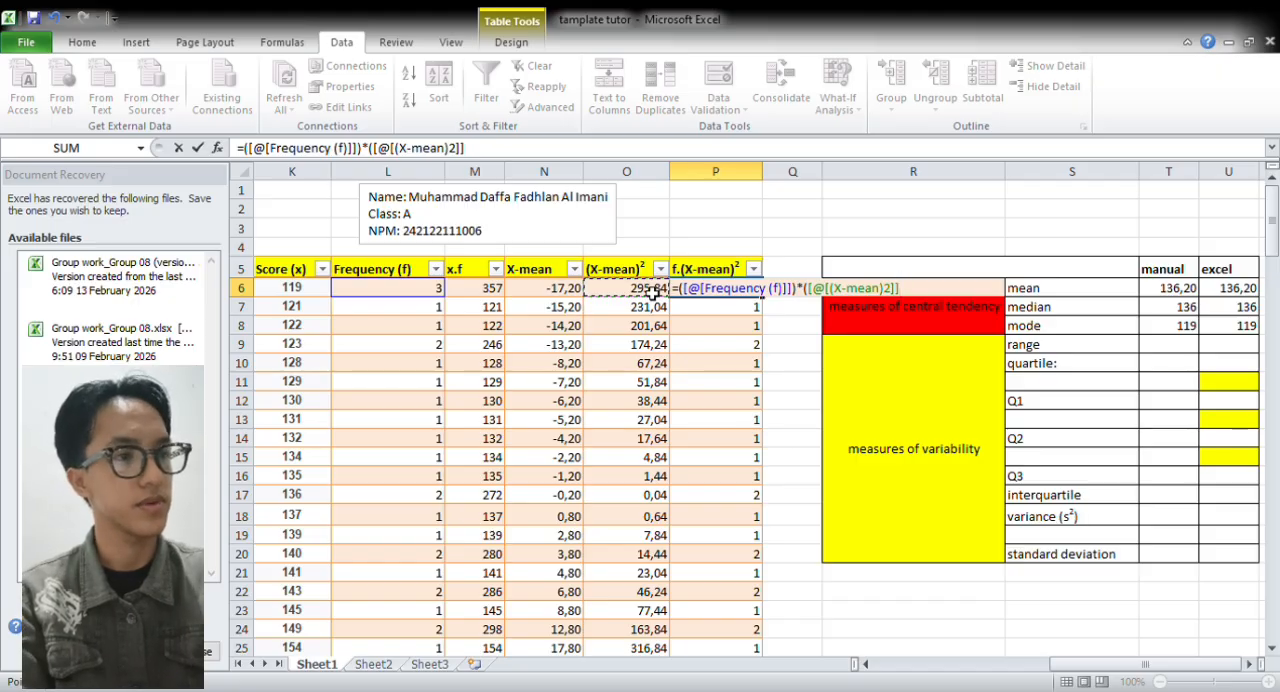
pyautogui.write(')')
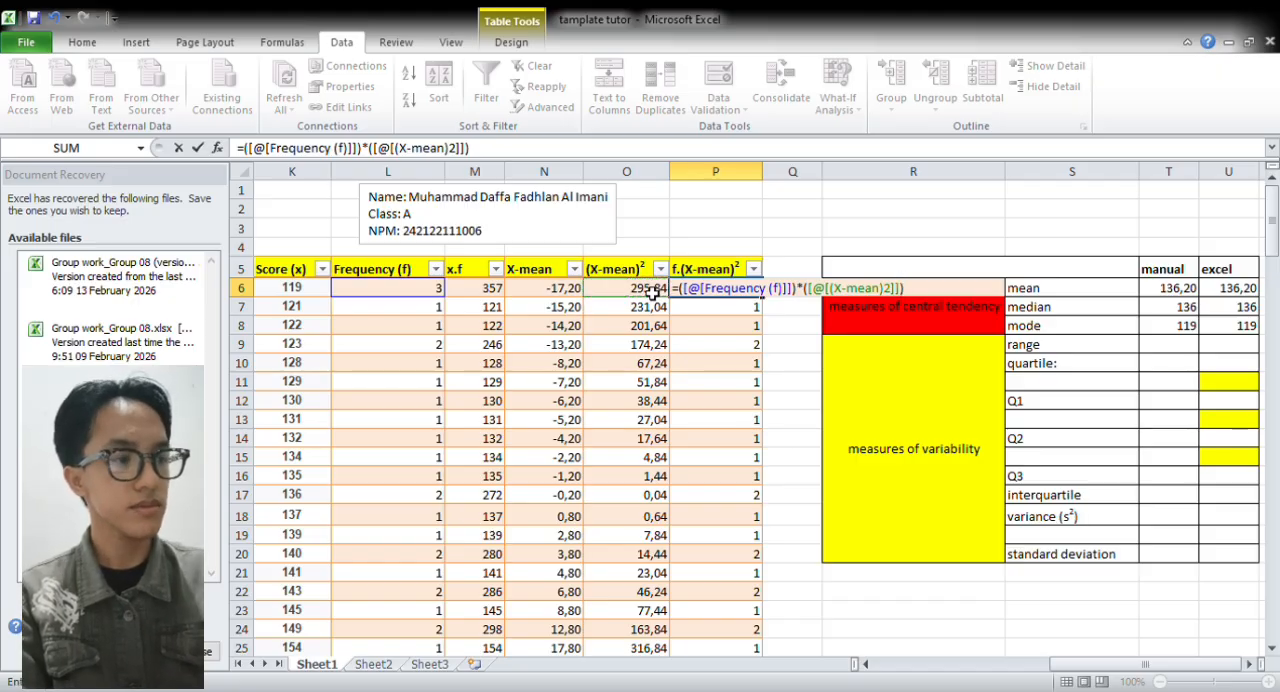
pyautogui.press('Return')
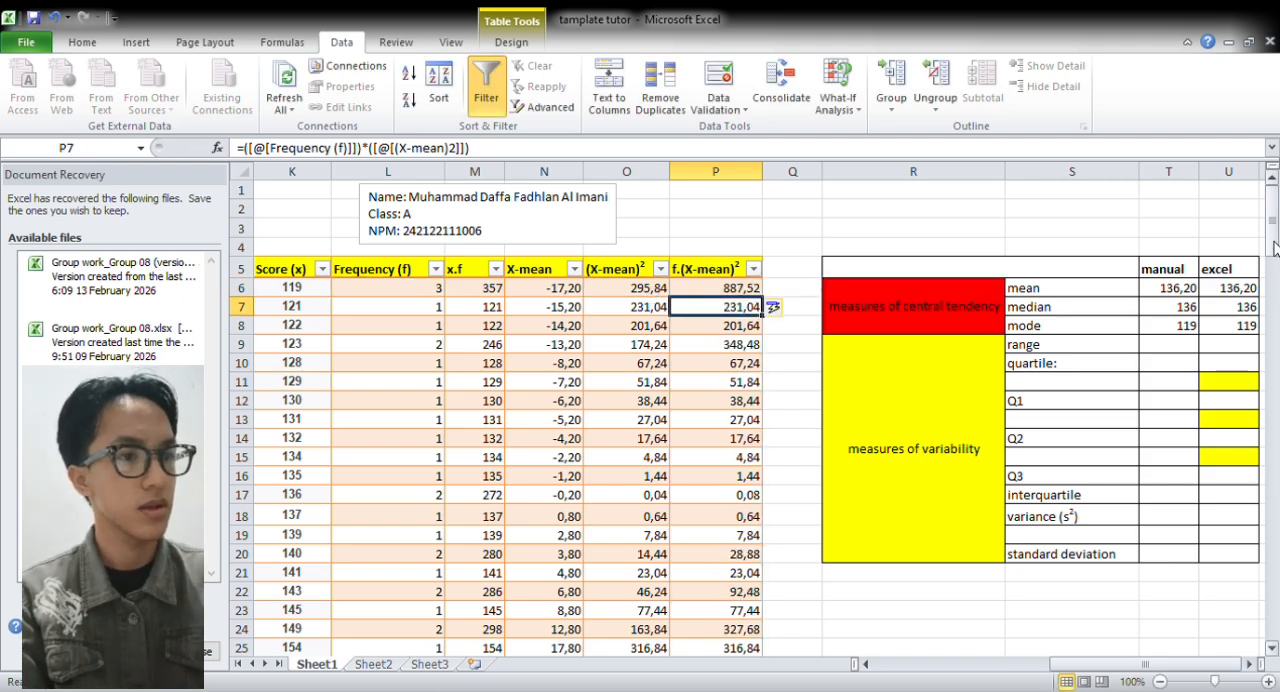
# Copy the x.f total formula =SUM(M6:M28) from M29 across N29:P29 to total the three deviation columns
pyautogui.scroll(-4, 1274, 245)
pyautogui.scroll(1, 1274, 245)
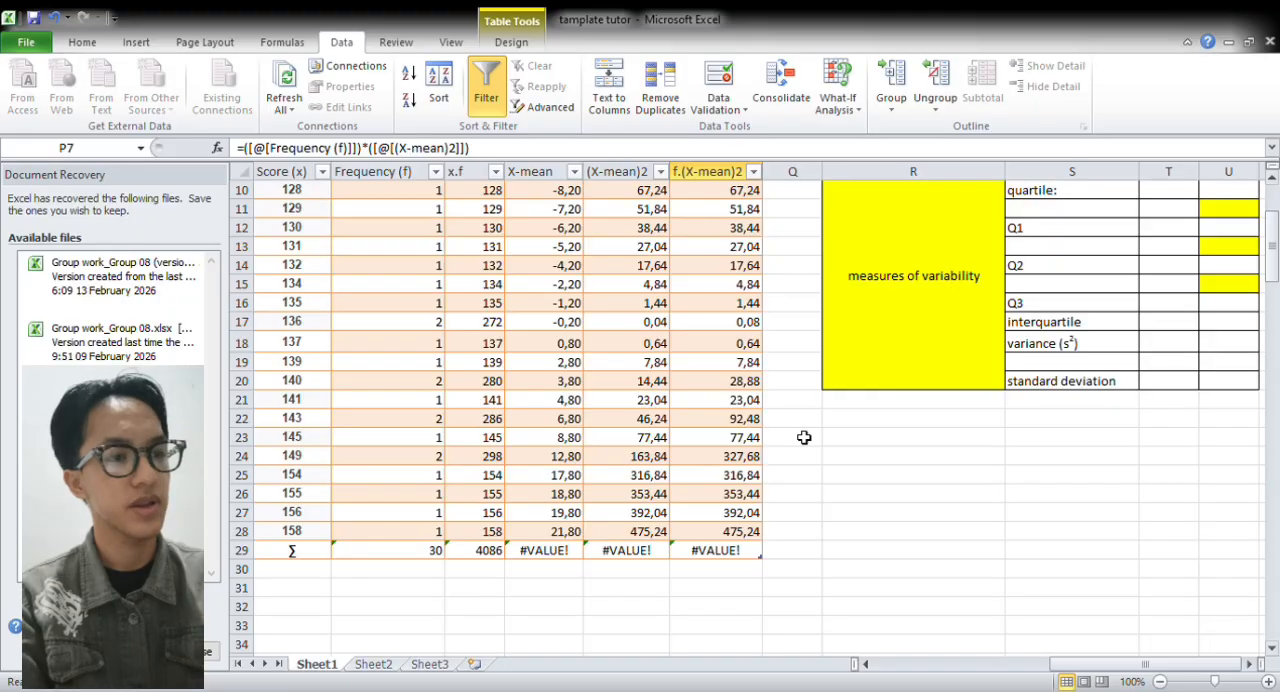
pyautogui.click(495, 552)
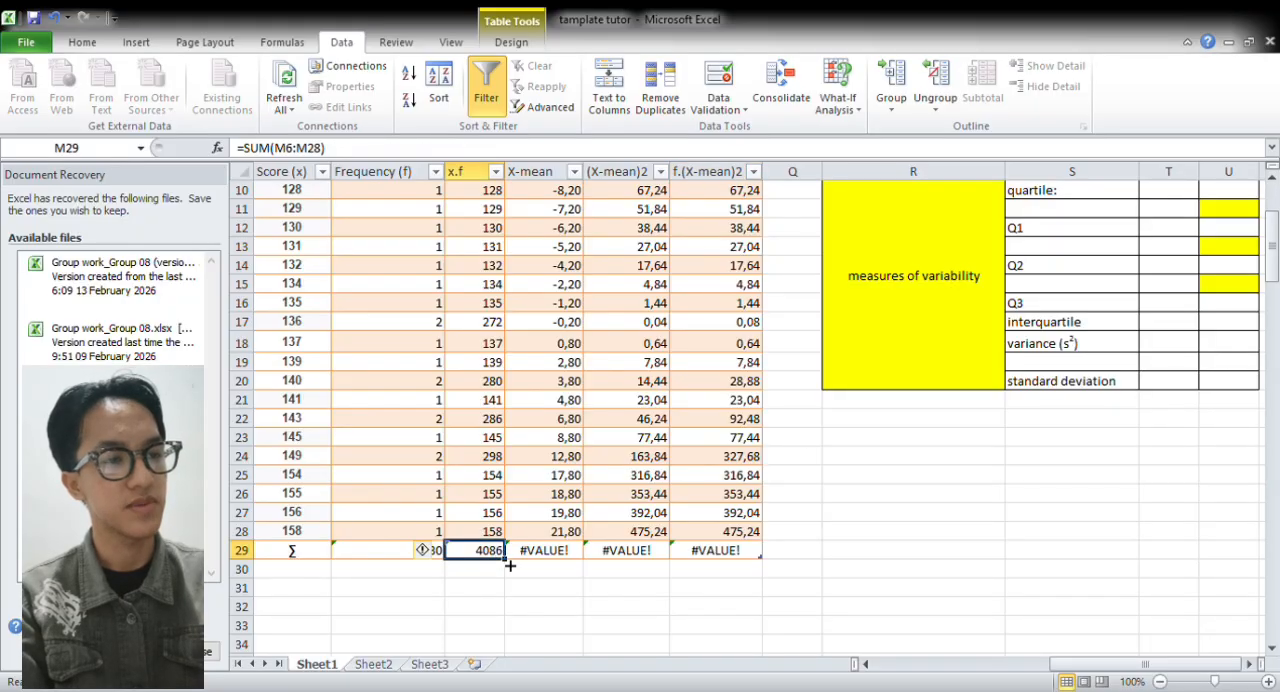
pyautogui.moveTo(510, 566); pyautogui.dragTo(766, 568)
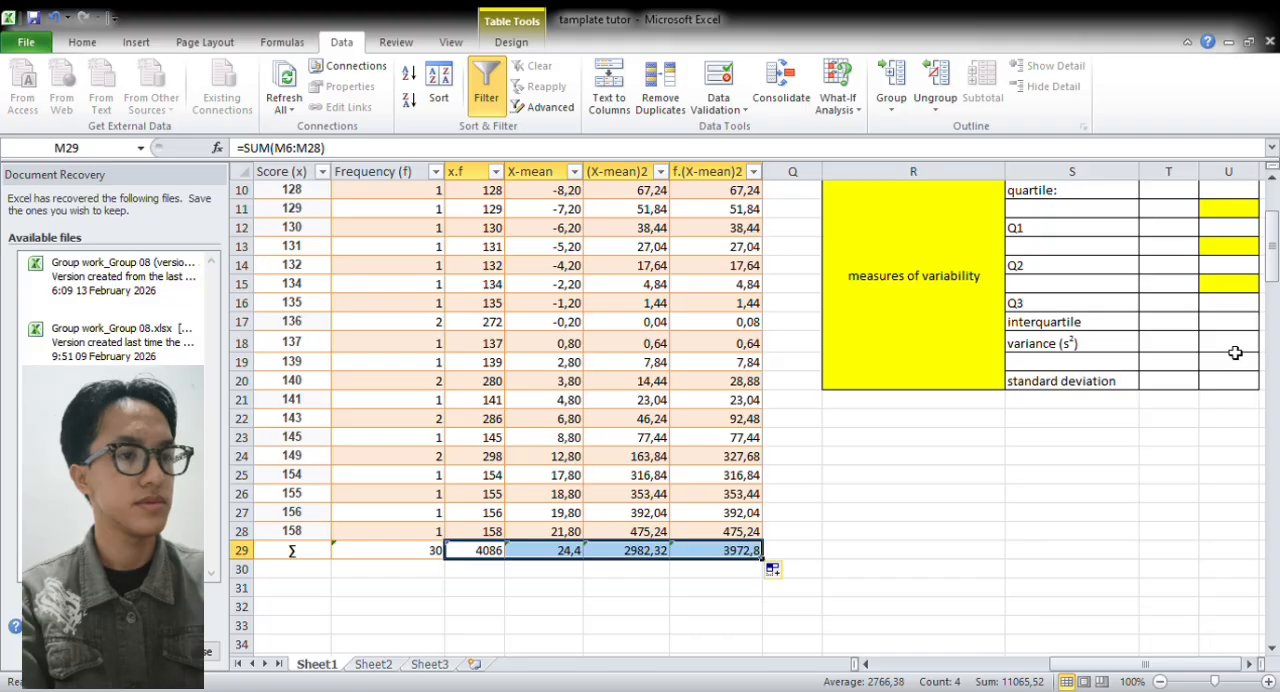
# Copy the frequency total formula =SUM(L6:L28) from L29 across the ∑ row to P29
pyautogui.moveTo(1274, 256)
pyautogui.mouseDown()
pyautogui.moveTo(1276, 228)
pyautogui.moveTo(1276, 256)
pyautogui.moveTo(1276, 244)
pyautogui.mouseUp()
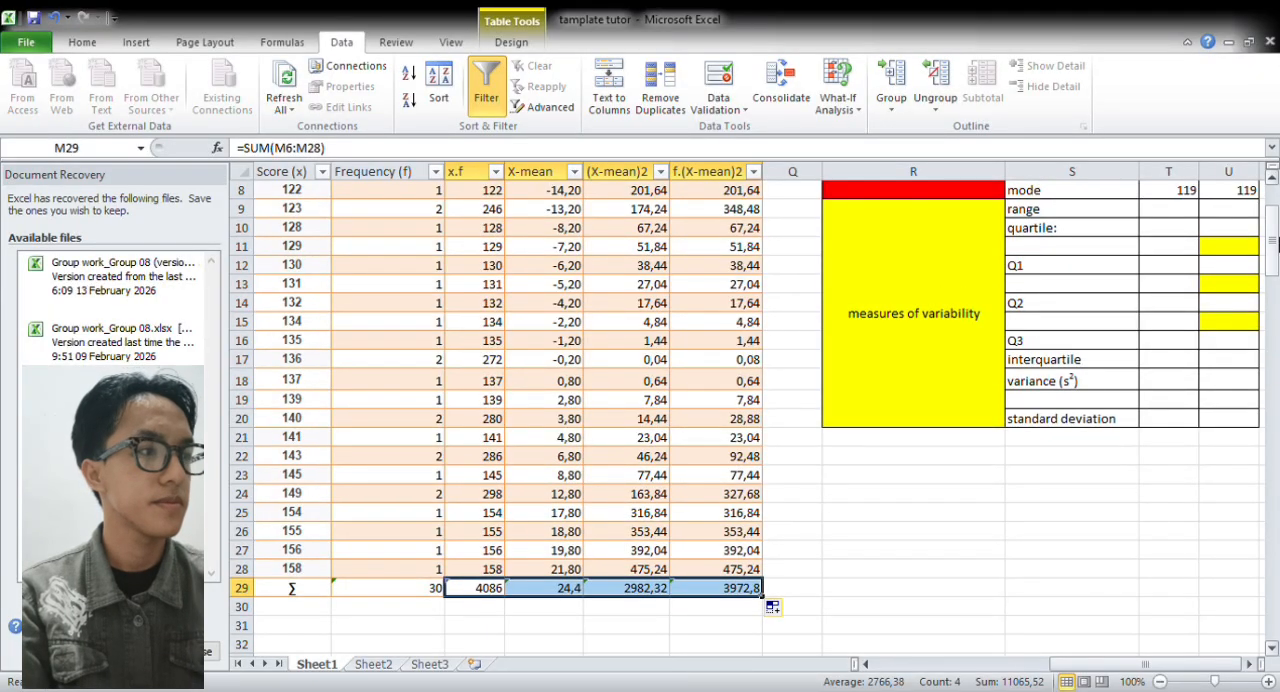
pyautogui.moveTo(1272, 234); pyautogui.dragTo(1272, 210)
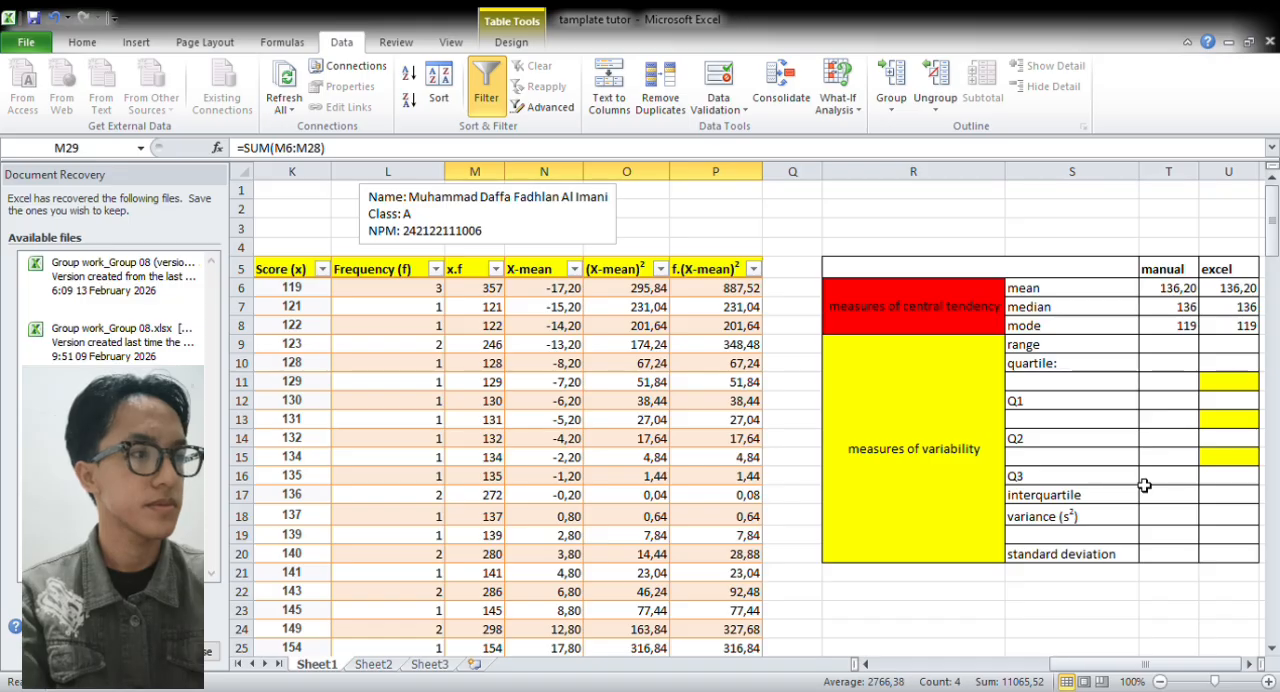
pyautogui.moveTo(1275, 244); pyautogui.dragTo(1273, 272)
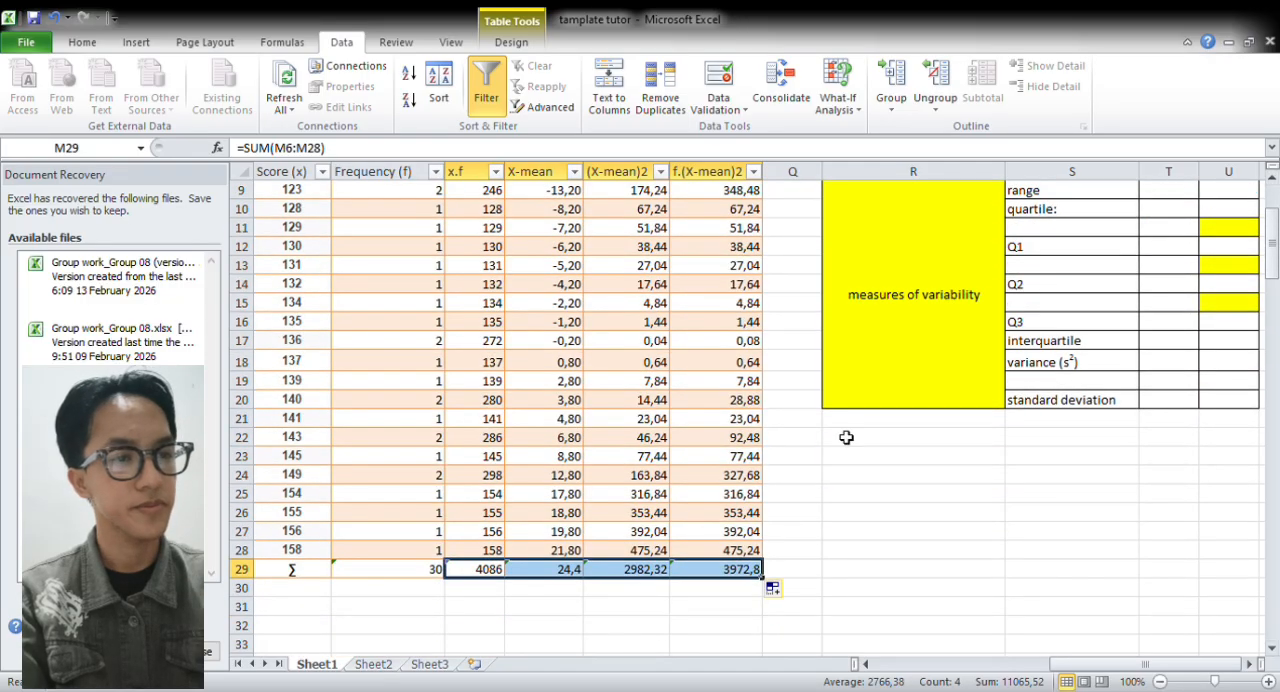
pyautogui.click(425, 570)
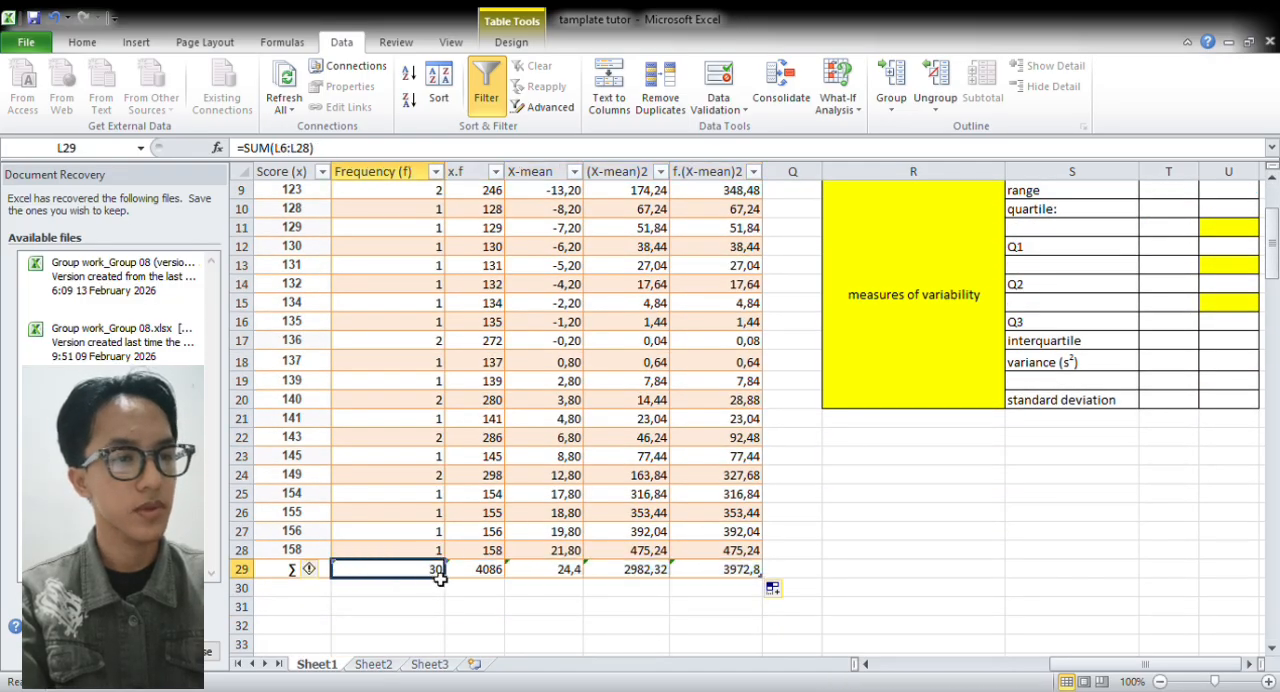
pyautogui.moveTo(481, 582); pyautogui.dragTo(772, 589)
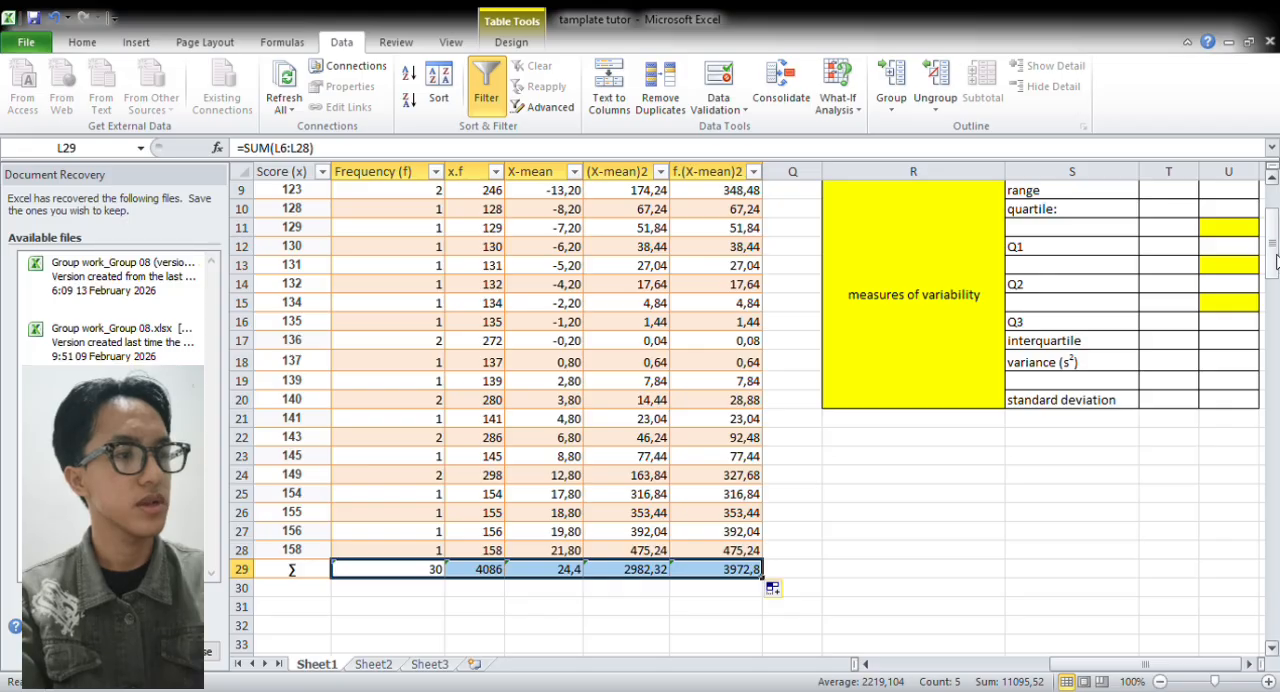
# Calculate the manual range in T9 with =(K28-K6), subtracting the lowest score from the highest
pyautogui.scroll(2, 1275, 260)
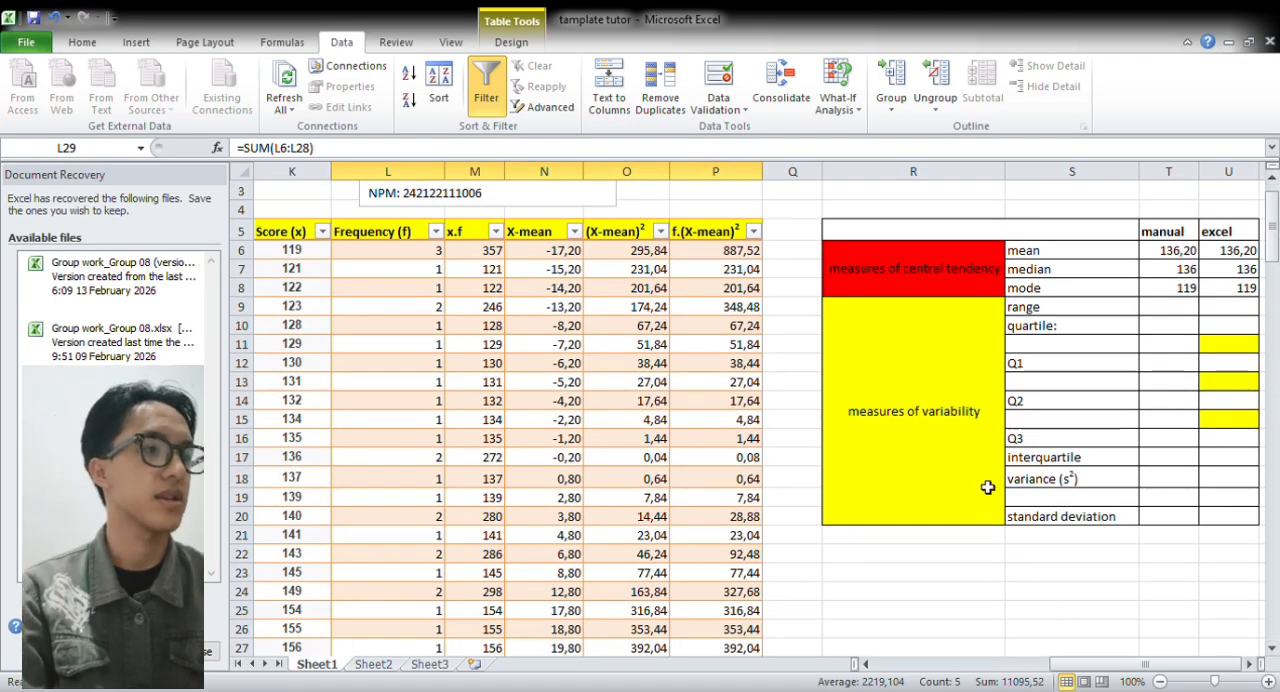
pyautogui.click(1175, 309)
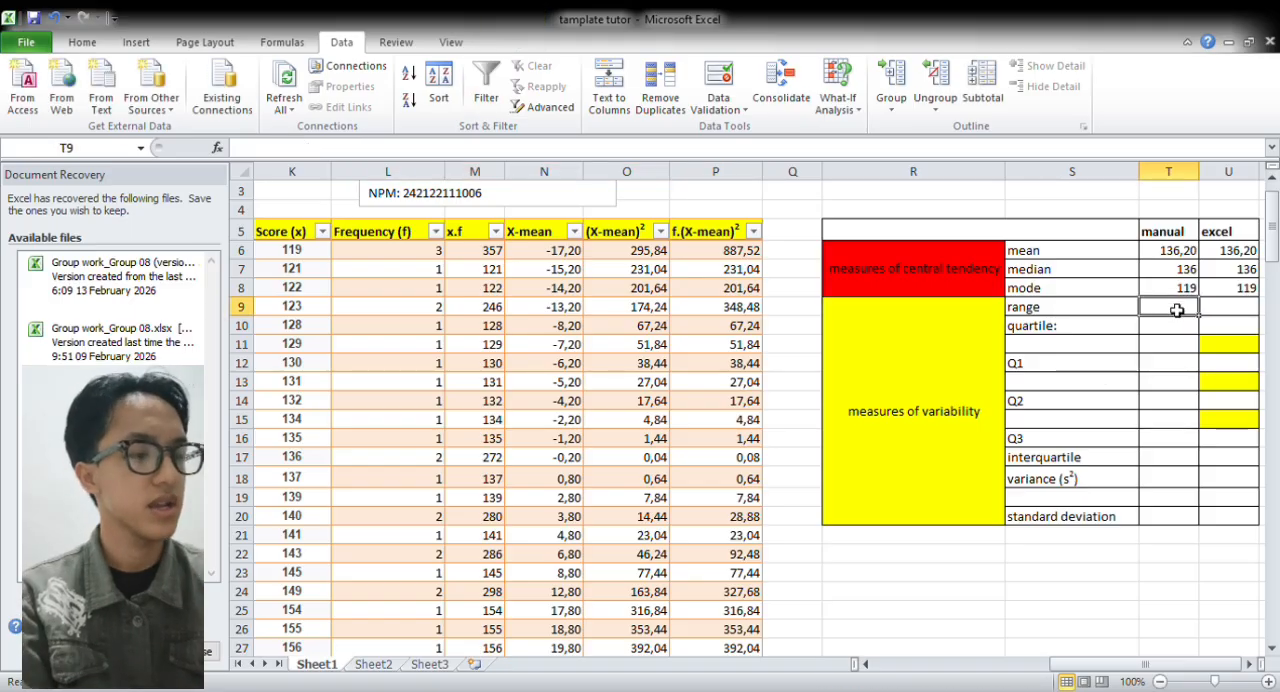
pyautogui.write('+')
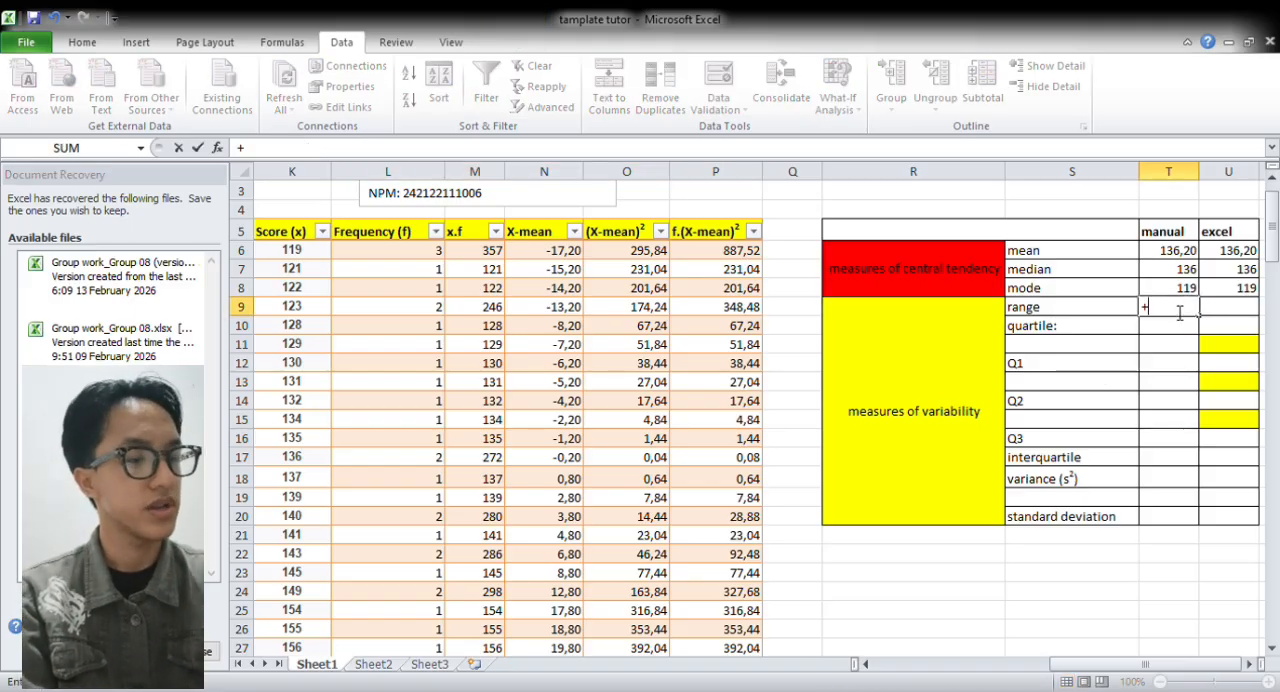
pyautogui.press('BackSpace')
pyautogui.write('=(')
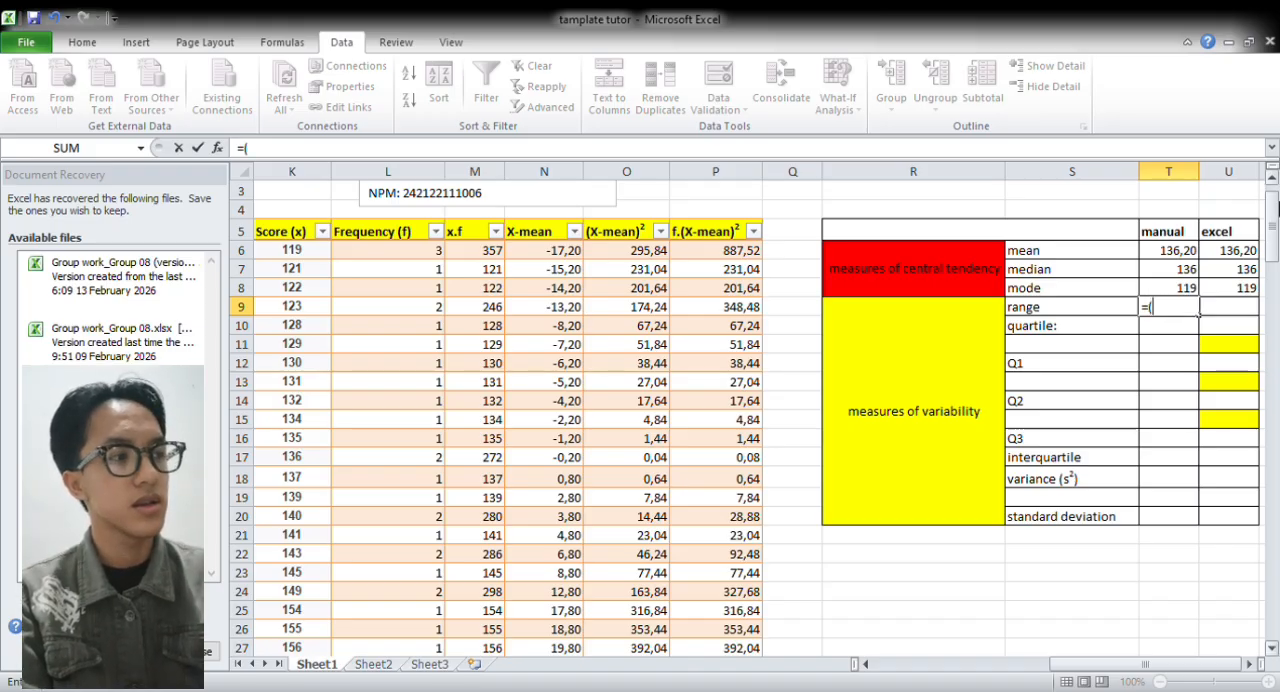
pyautogui.moveTo(1273, 232); pyautogui.dragTo(1273, 250)
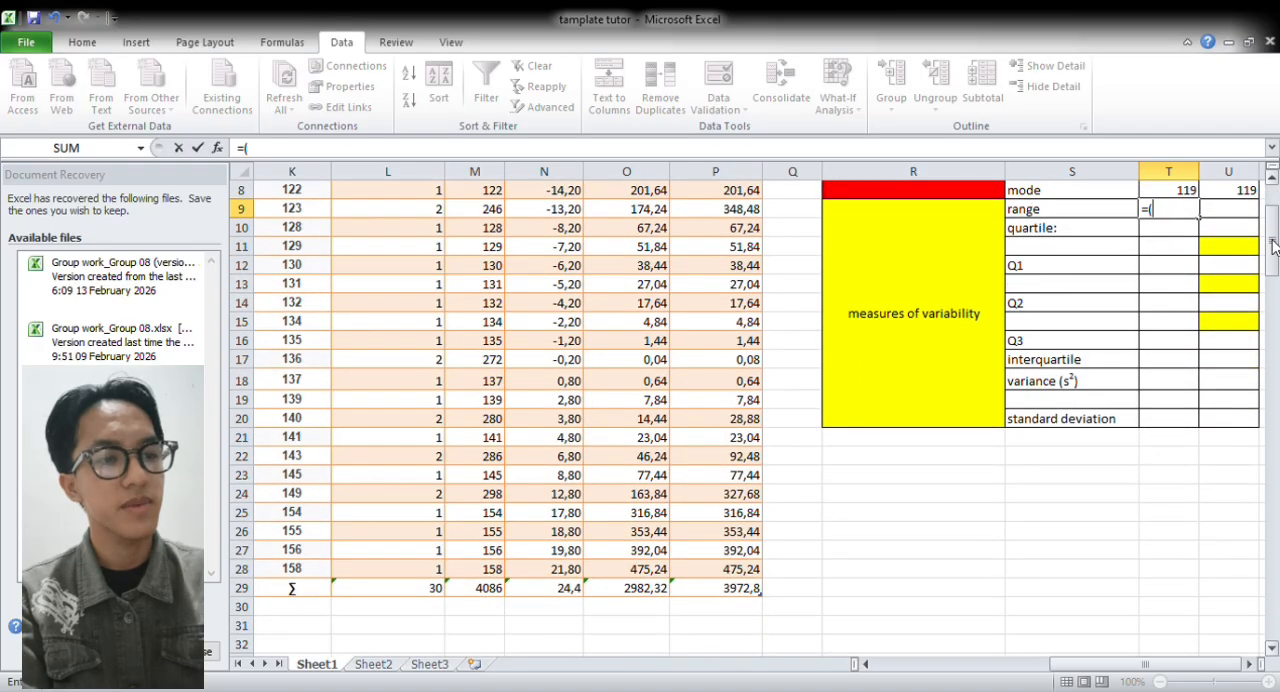
pyautogui.click(326, 567)
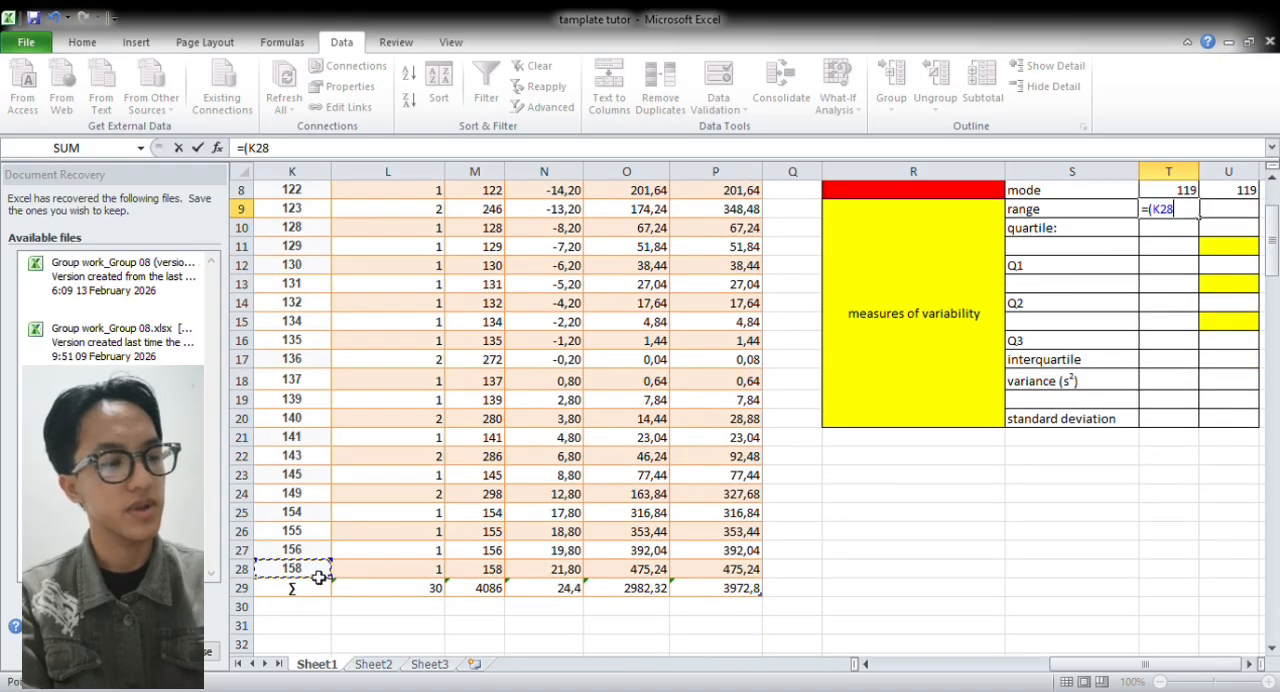
pyautogui.write('-')
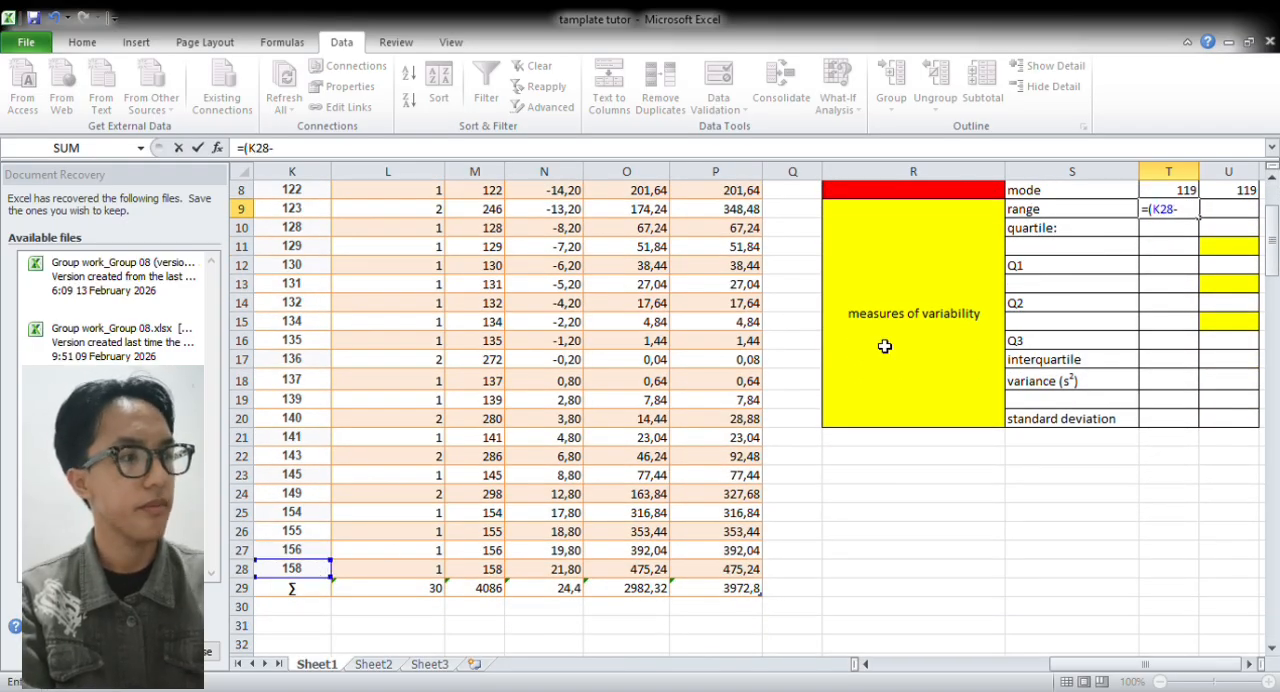
pyautogui.scroll(3, 1273, 260)
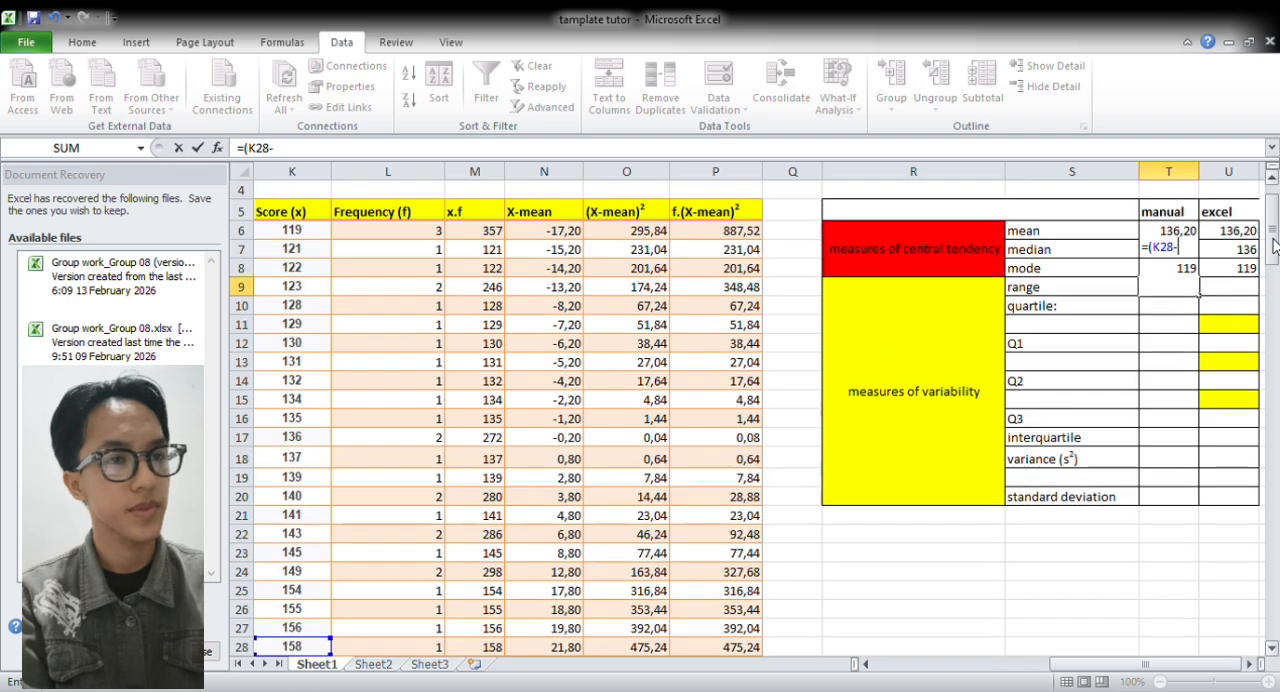
pyautogui.click(313, 288)
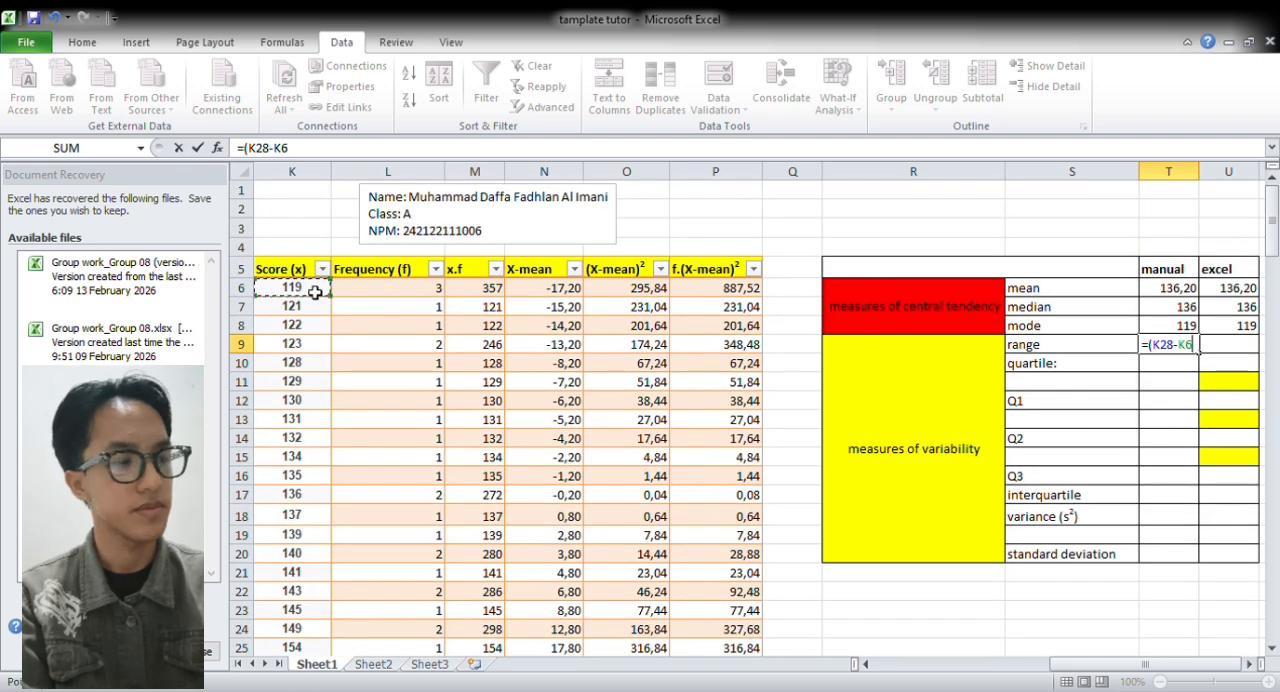
pyautogui.write(')')
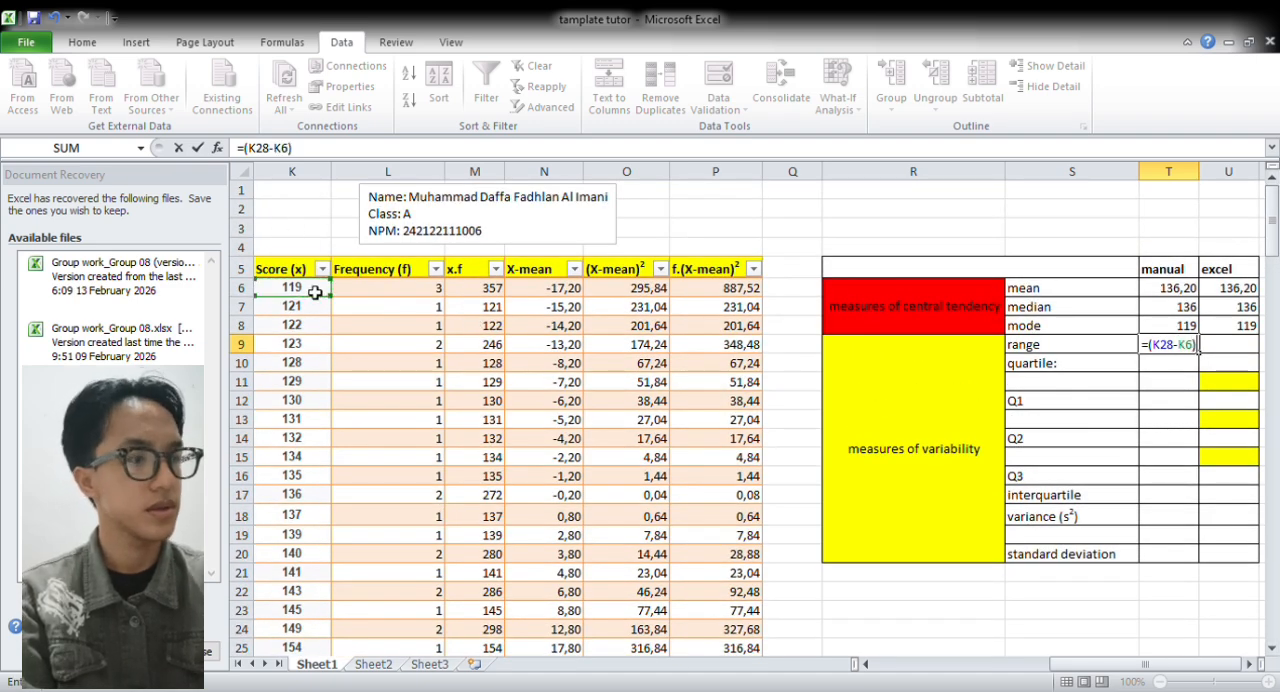
pyautogui.press('Return')
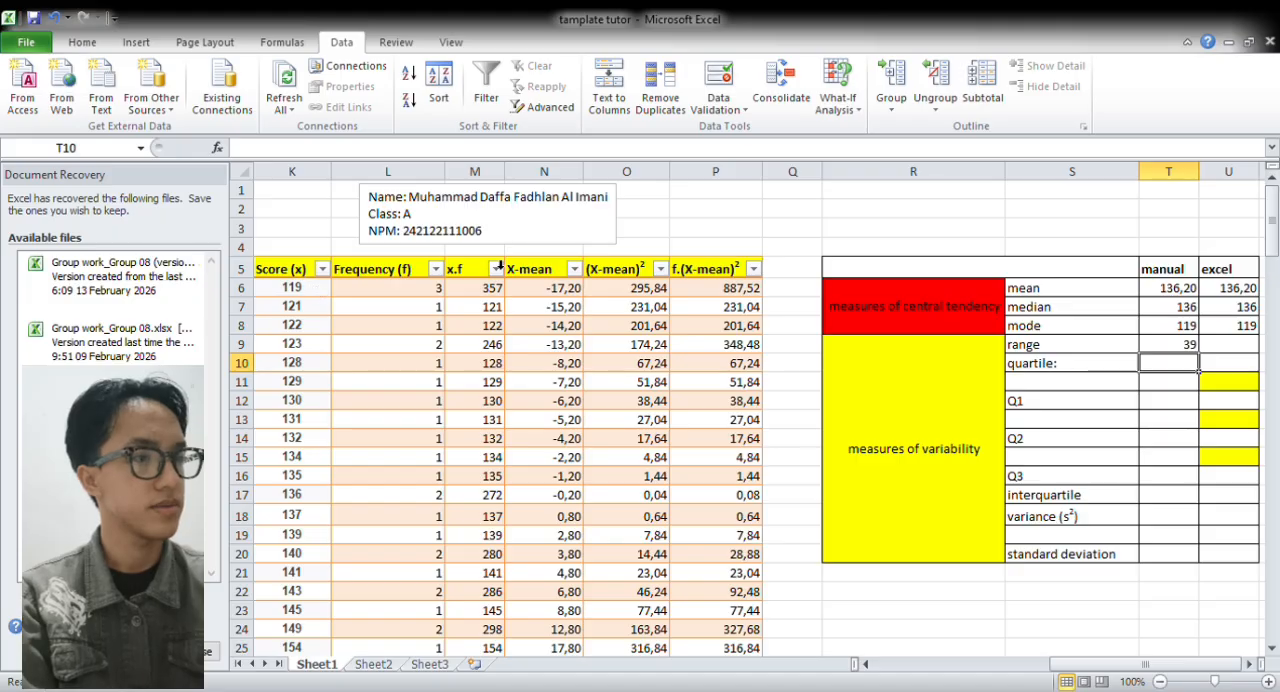
# Calculate the Excel range in U9 with =MAX(G:G)-MIN(G:G) over the sorted score column
pyautogui.click(1236, 348)
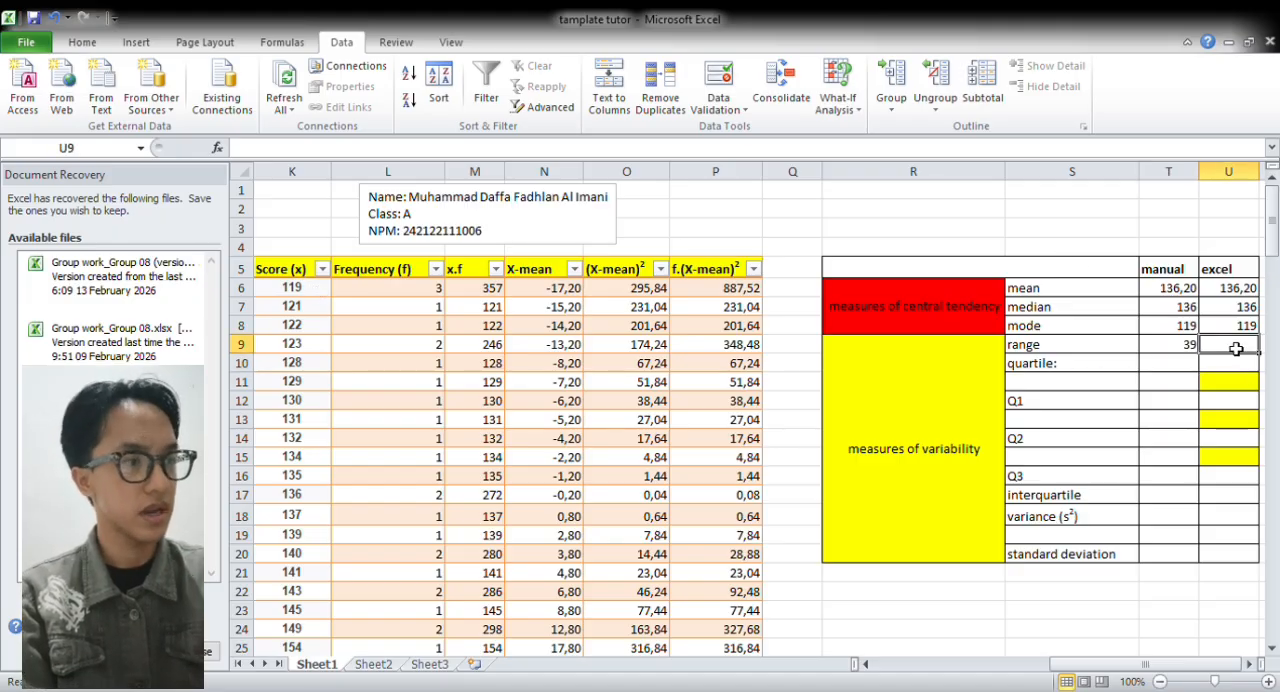
pyautogui.write('=')
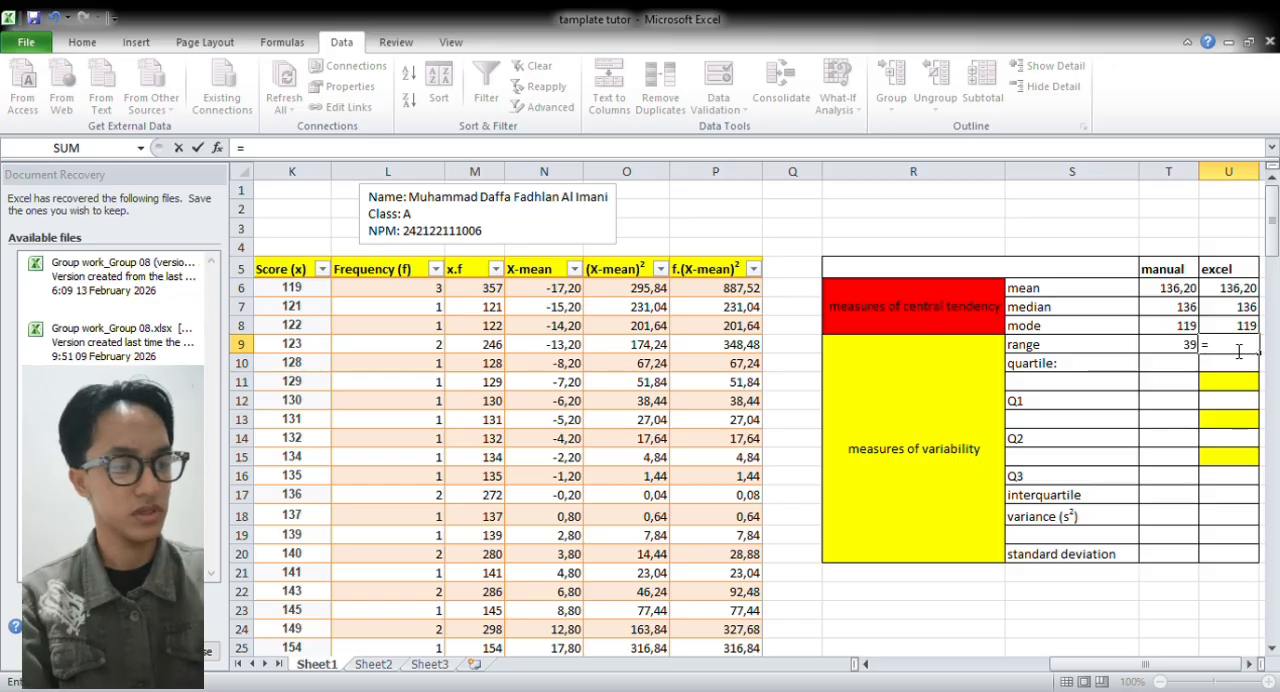
pyautogui.write('MQ')
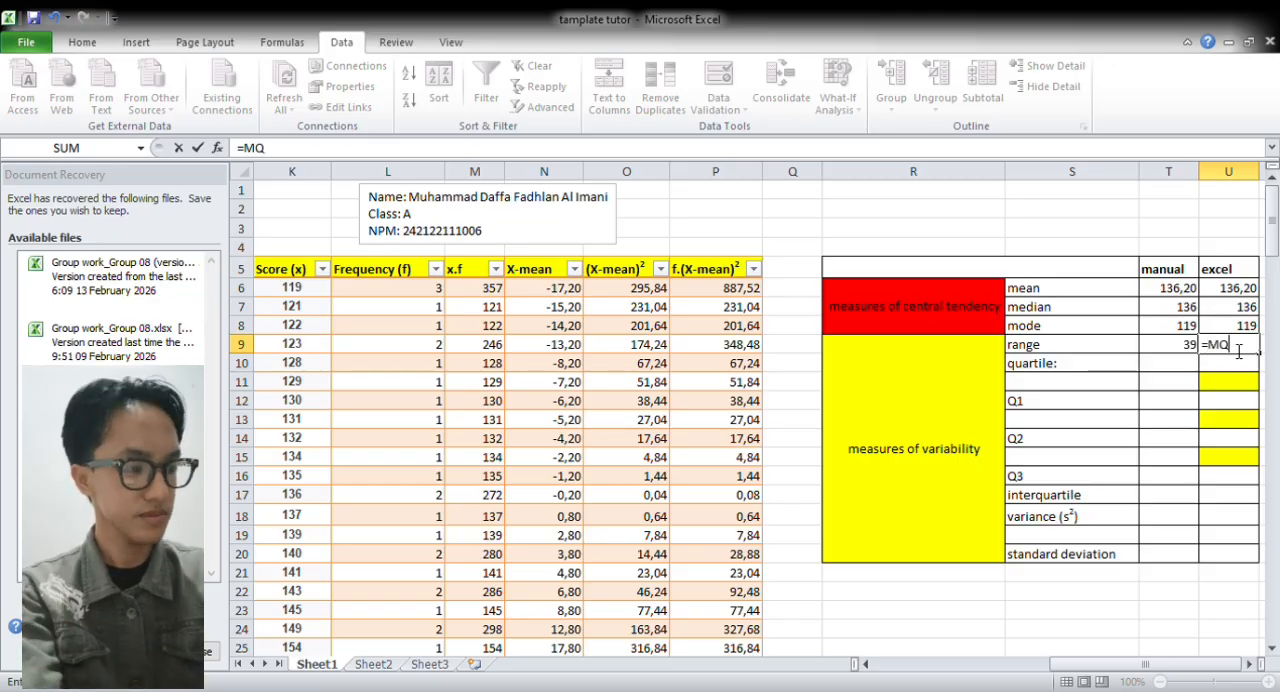
pyautogui.press('BackSpace')
pyautogui.write('AX')
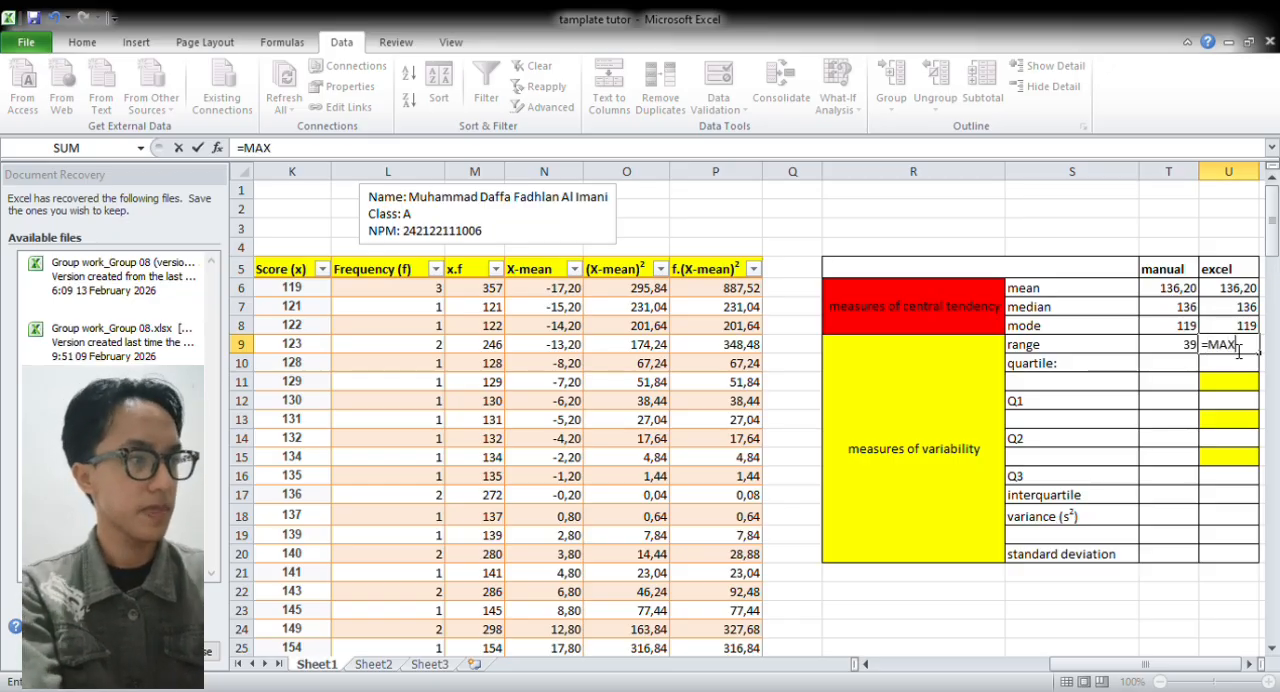
pyautogui.write('(')
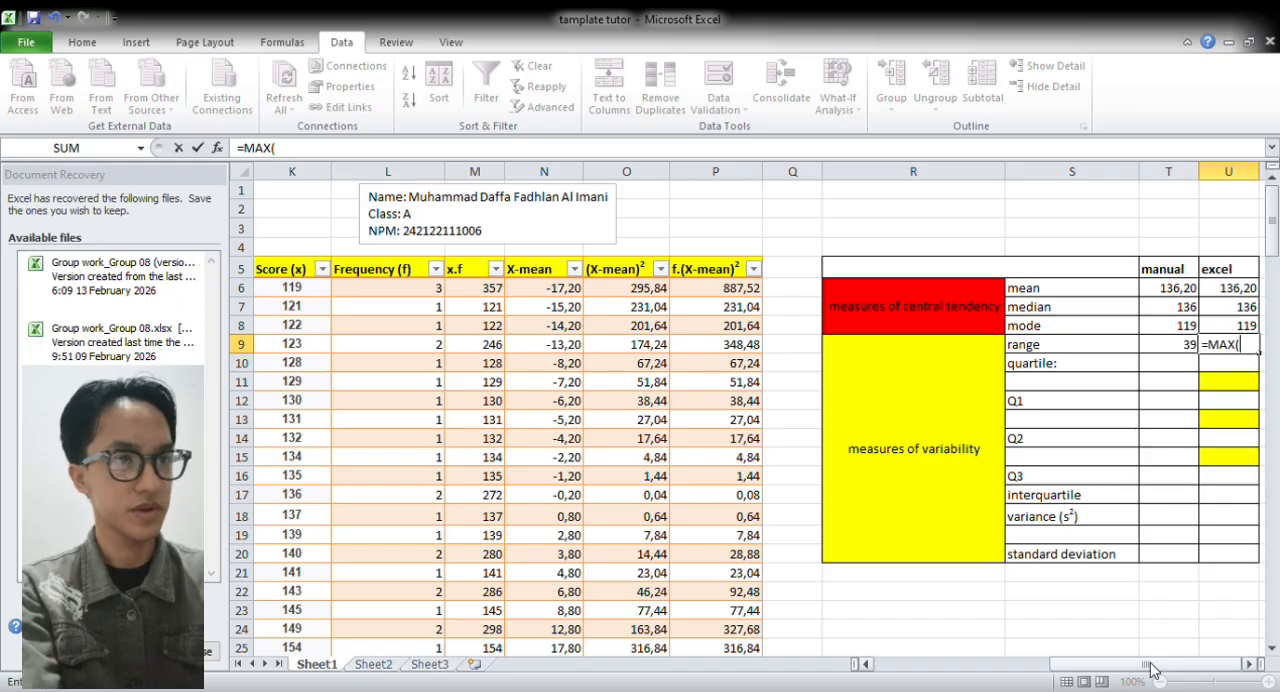
pyautogui.moveTo(1145, 664); pyautogui.dragTo(1033, 680)
pyautogui.click(425, 172)
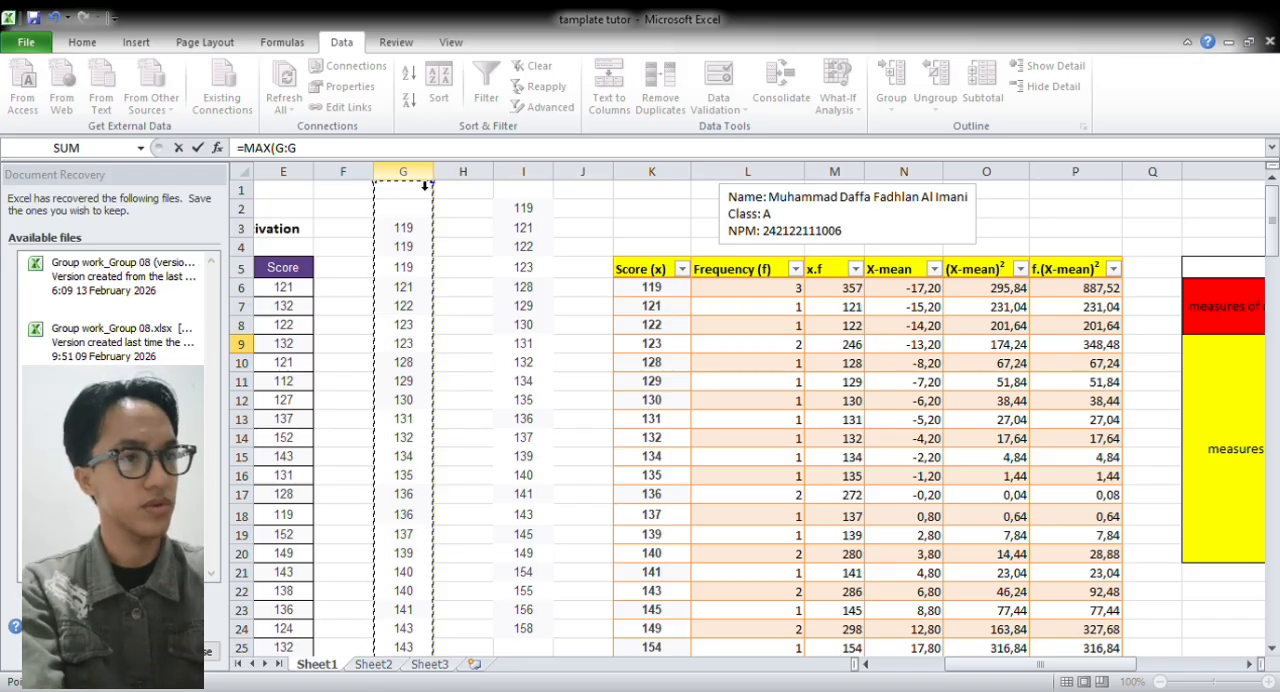
pyautogui.write(')')
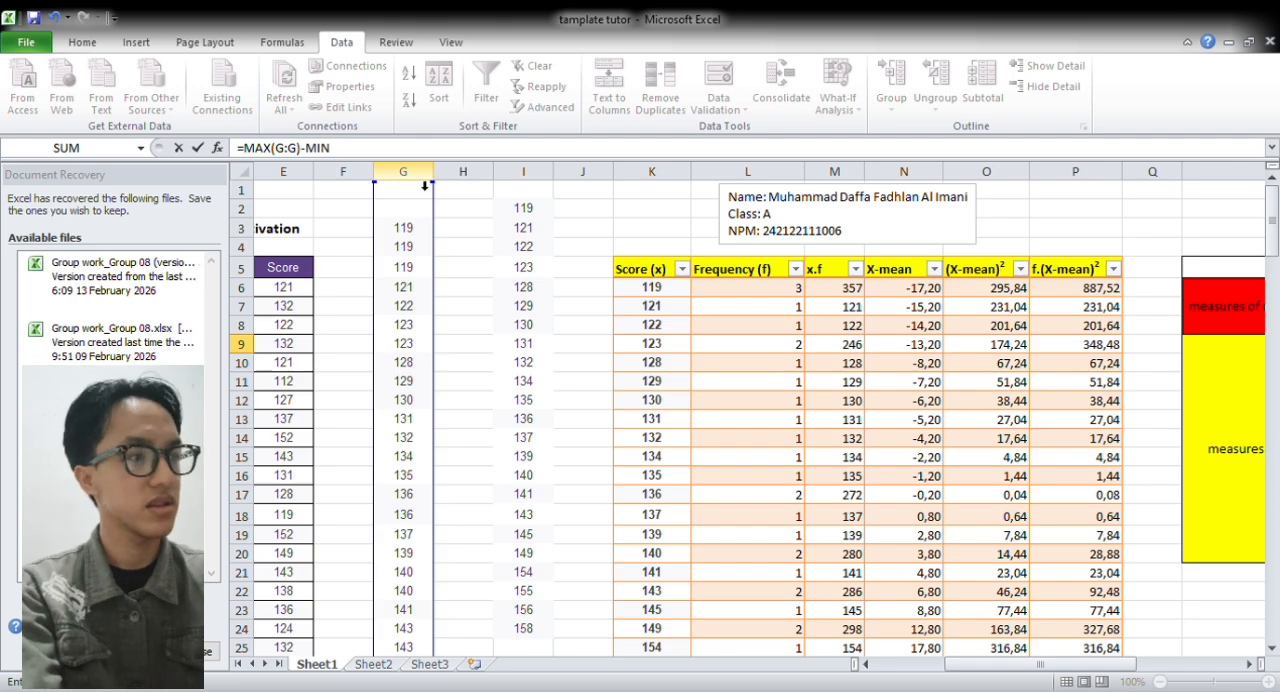
pyautogui.write('-MIN')
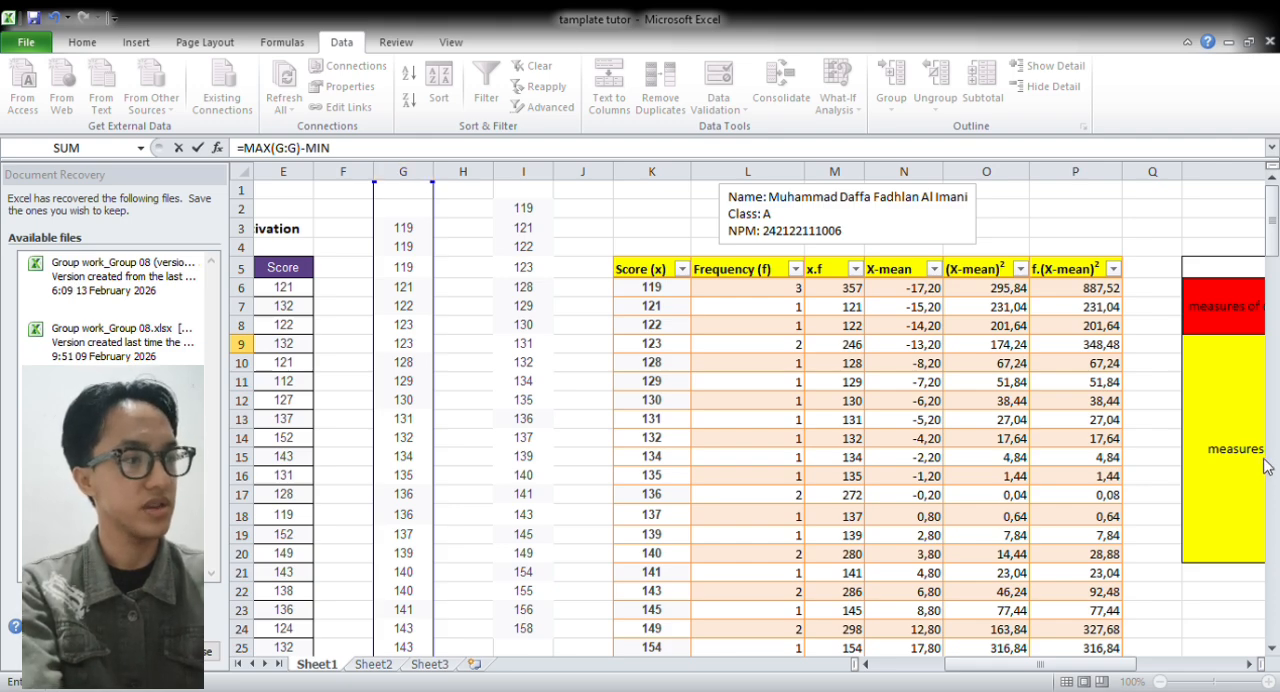
pyautogui.write('(G:G)')
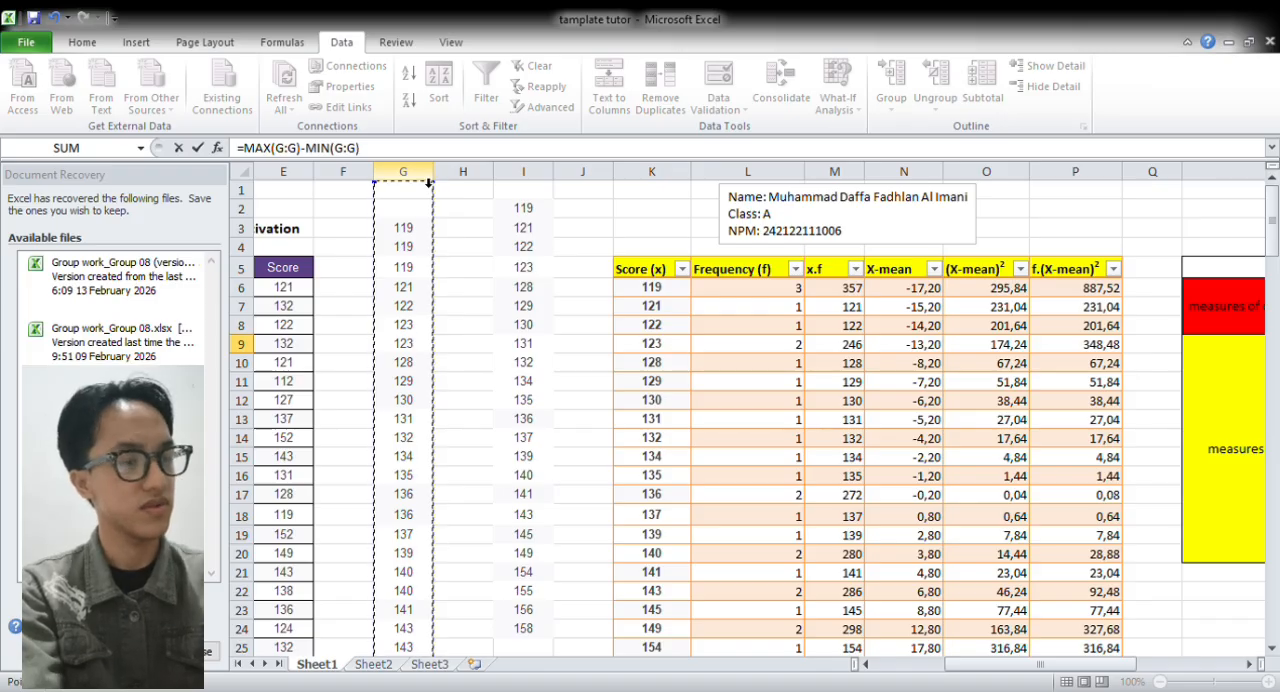
pyautogui.press('Return')
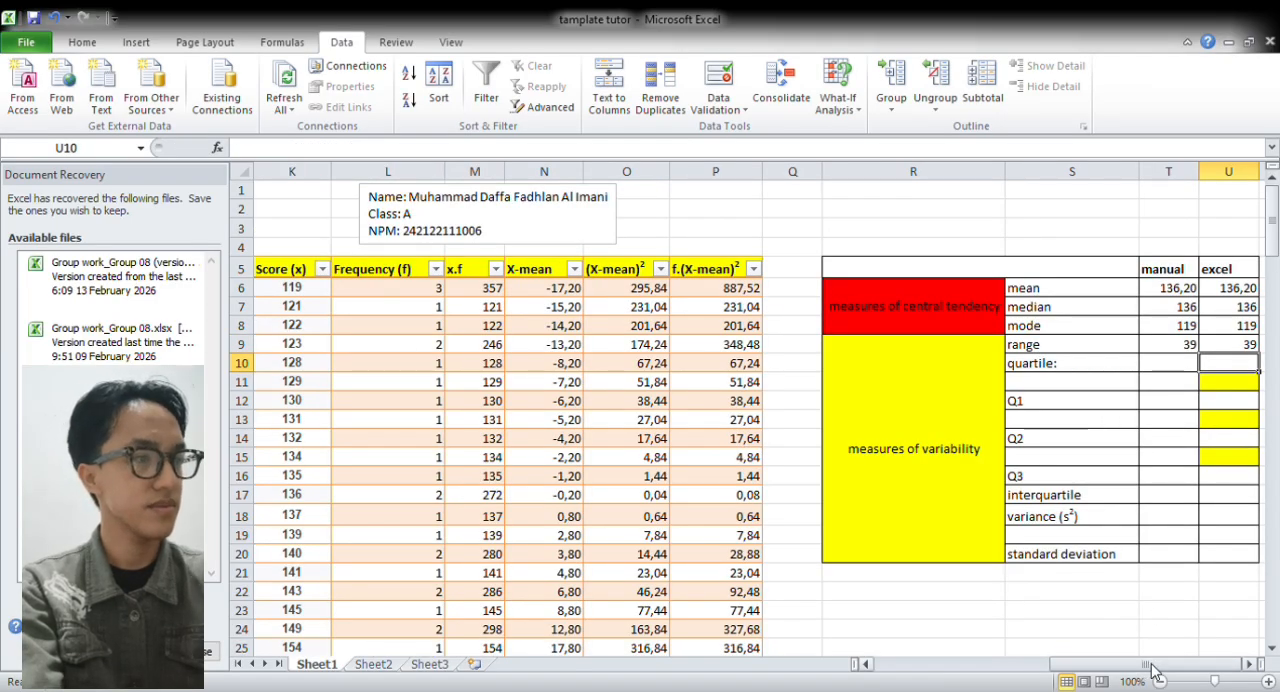
# Calculate the manual Q1 position in T11 with =1/4*(L29+1), using the total frequency as N
pyautogui.click(1178, 384)
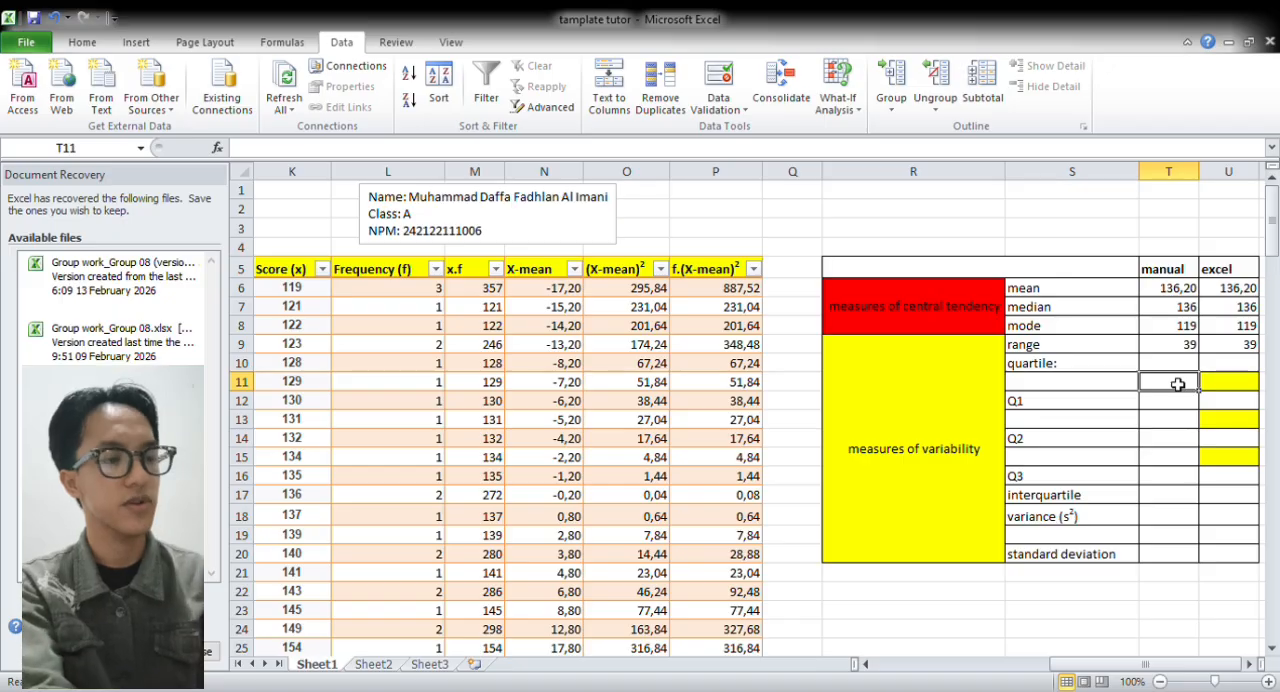
pyautogui.write('1/')
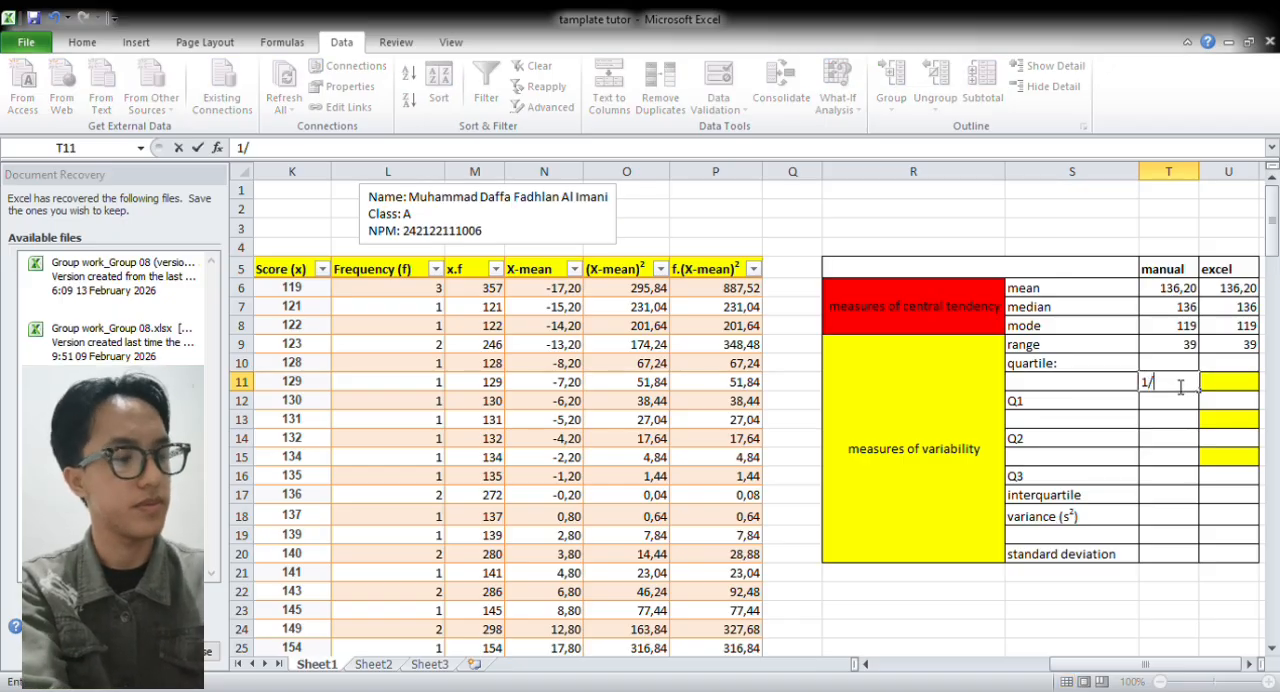
pyautogui.write('=')
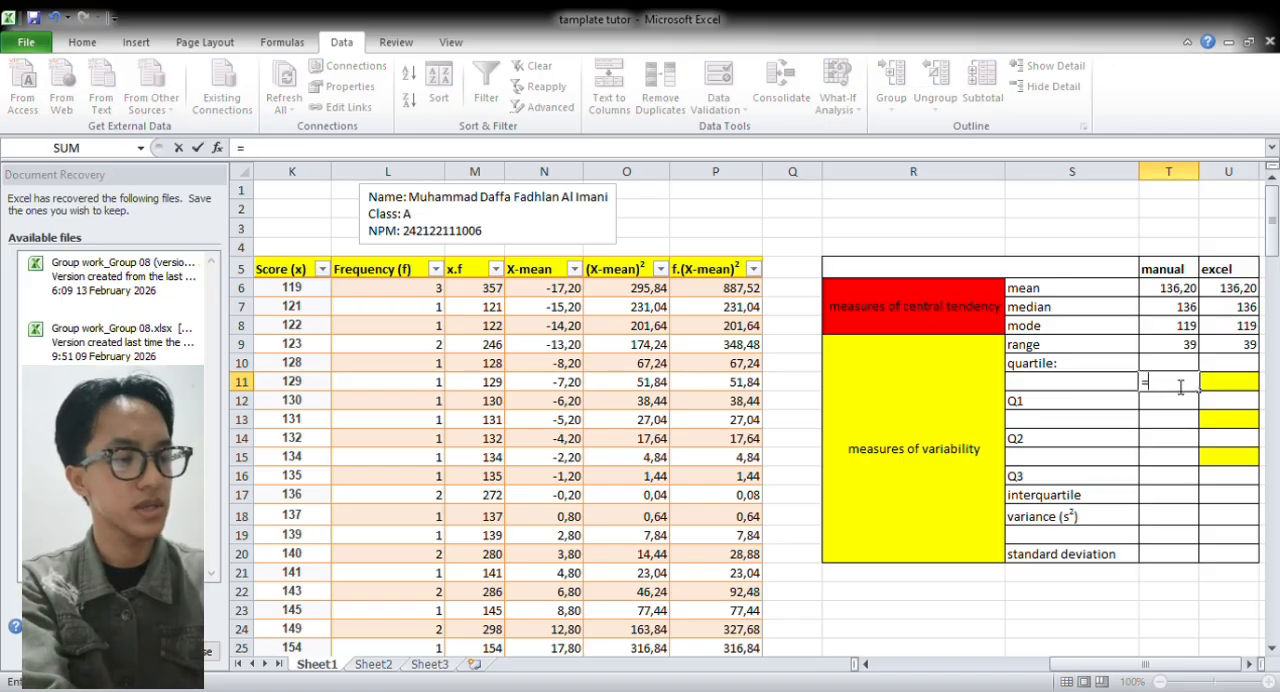
pyautogui.write('1/4*(')
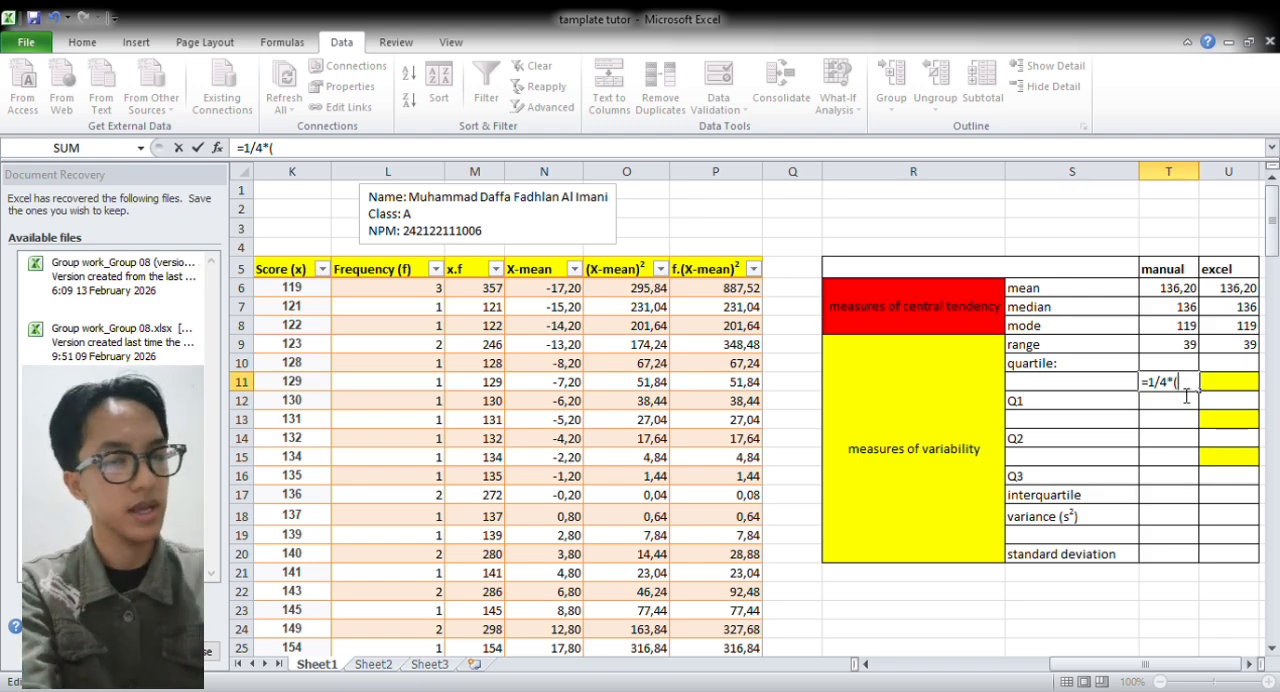
pyautogui.write('N')
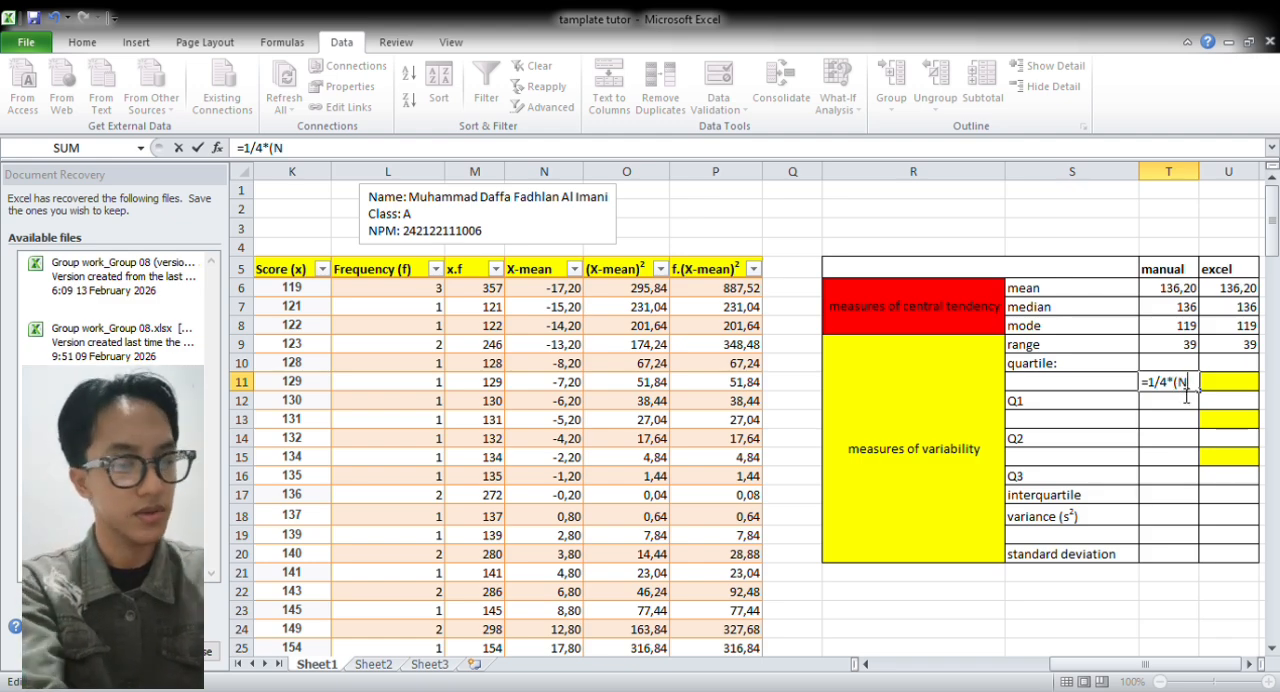
pyautogui.write('=')
pyautogui.press('BackSpace')
pyautogui.write('+')
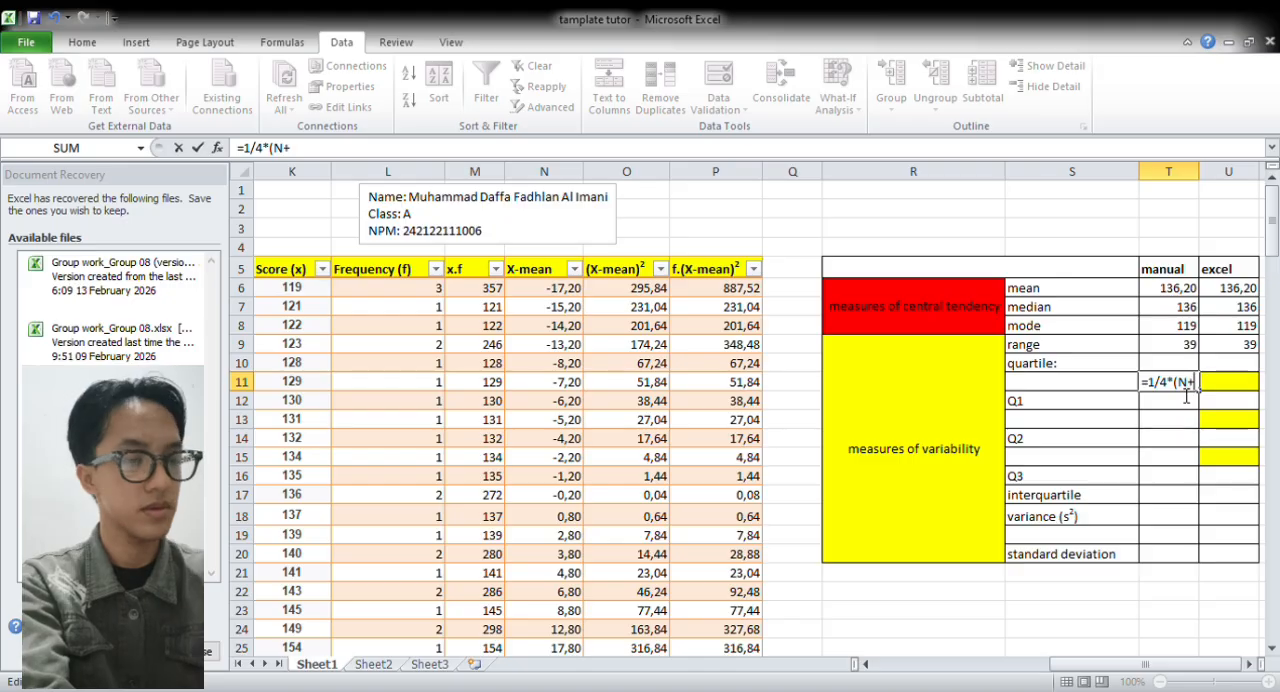
pyautogui.write('1)')
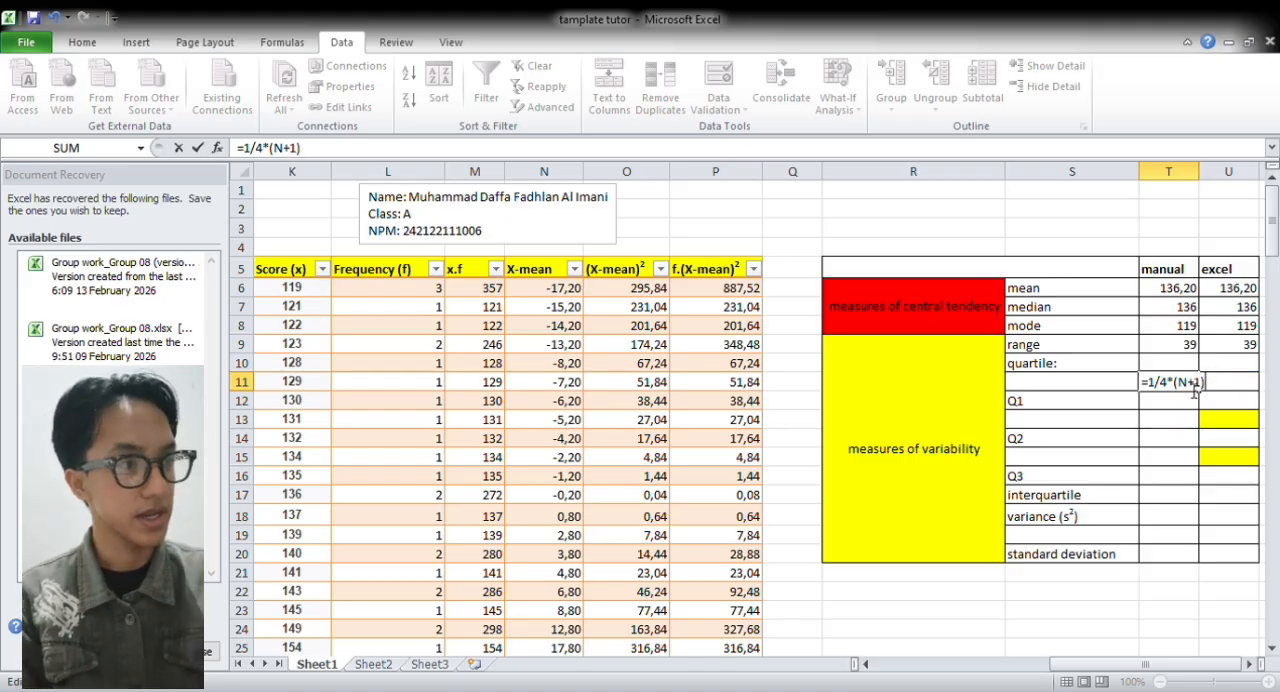
pyautogui.press('BackSpace')
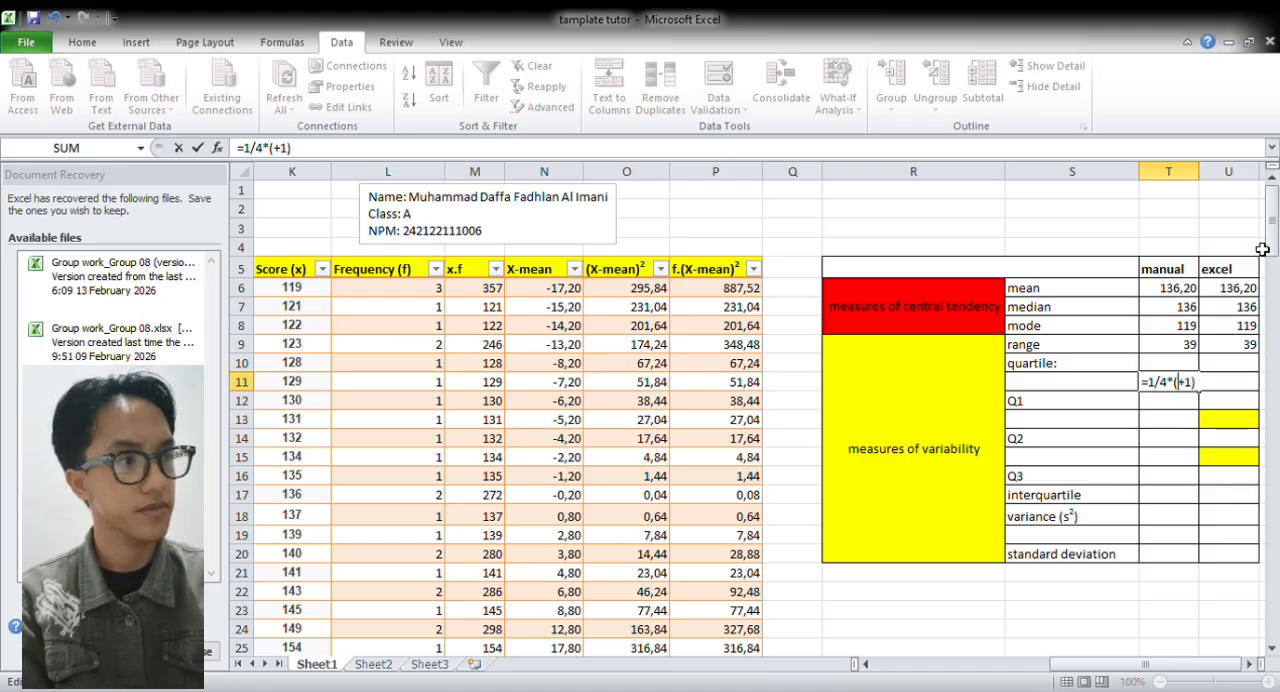
pyautogui.scroll(-2, 1272, 236)
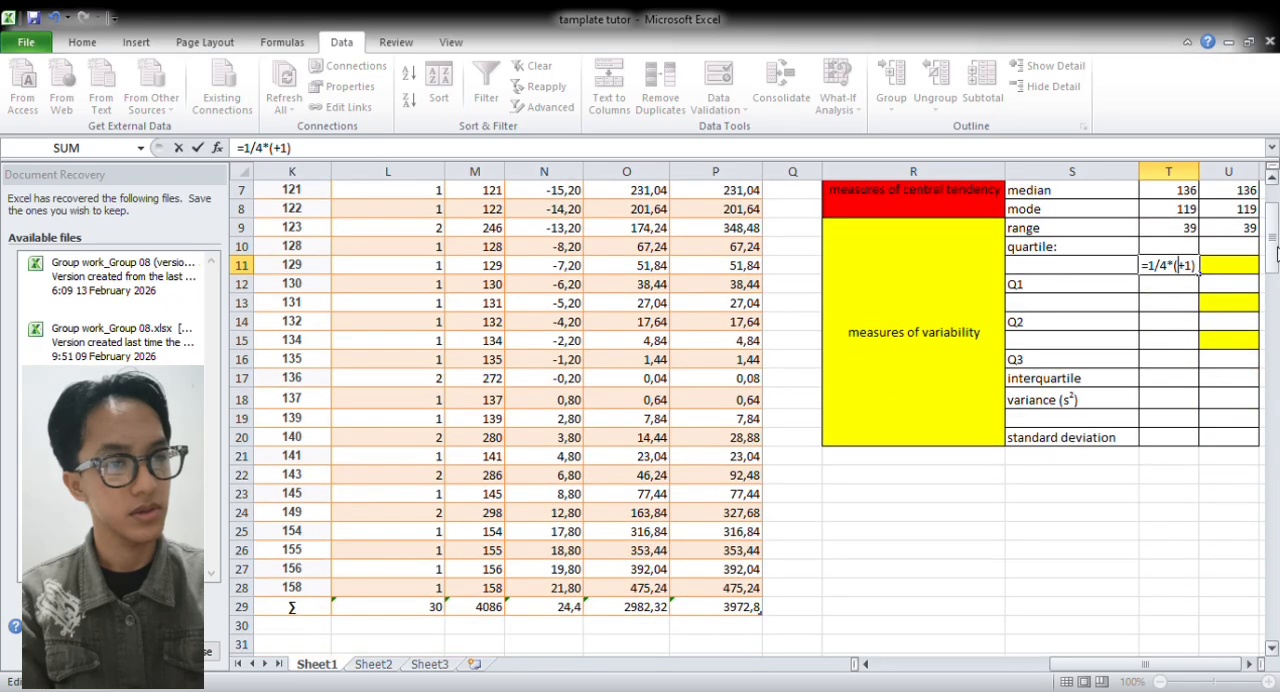
pyautogui.click(422, 612)
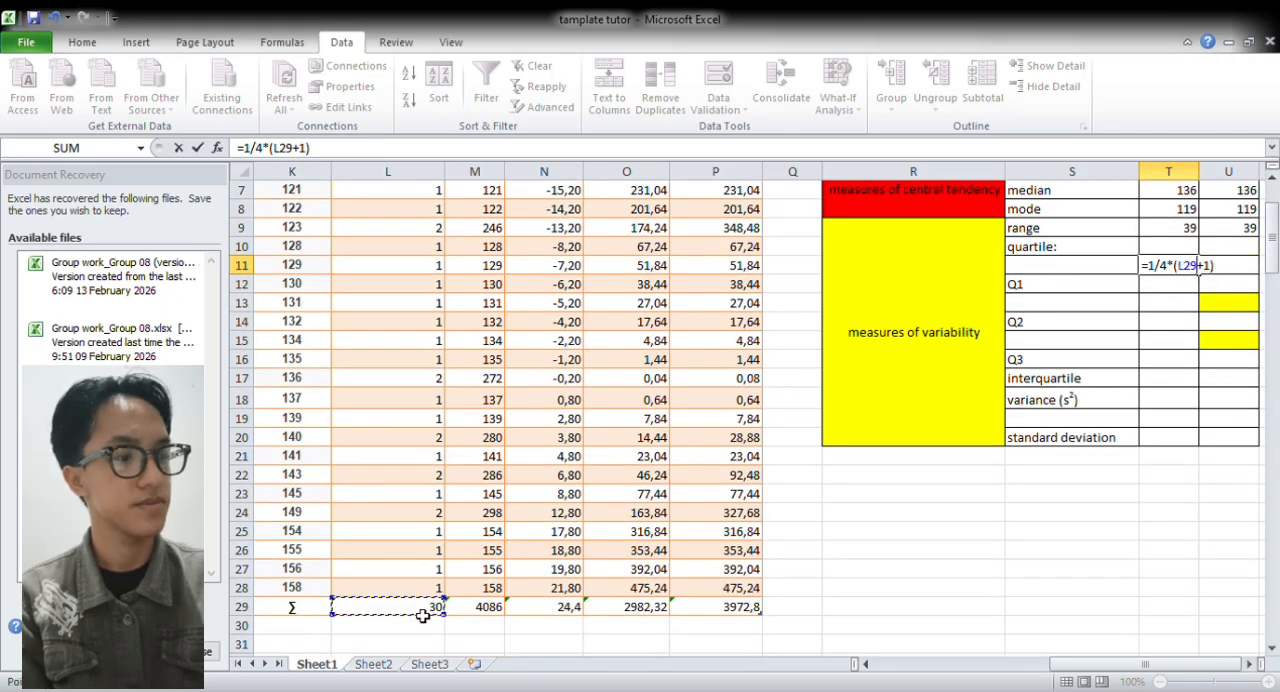
pyautogui.press('Return')
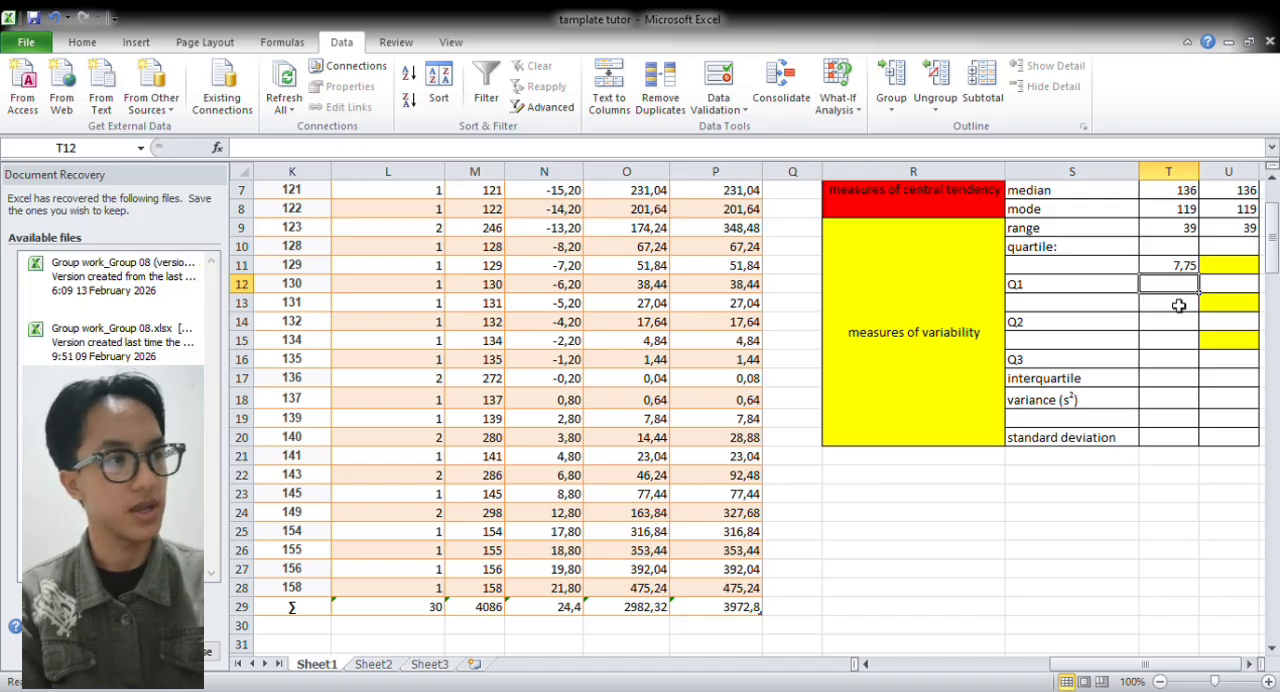
# Add up the frequencies from L6 downward to locate the scores on either side of the Q1 position in T11
pyautogui.moveTo(1276, 258); pyautogui.dragTo(1275, 240)
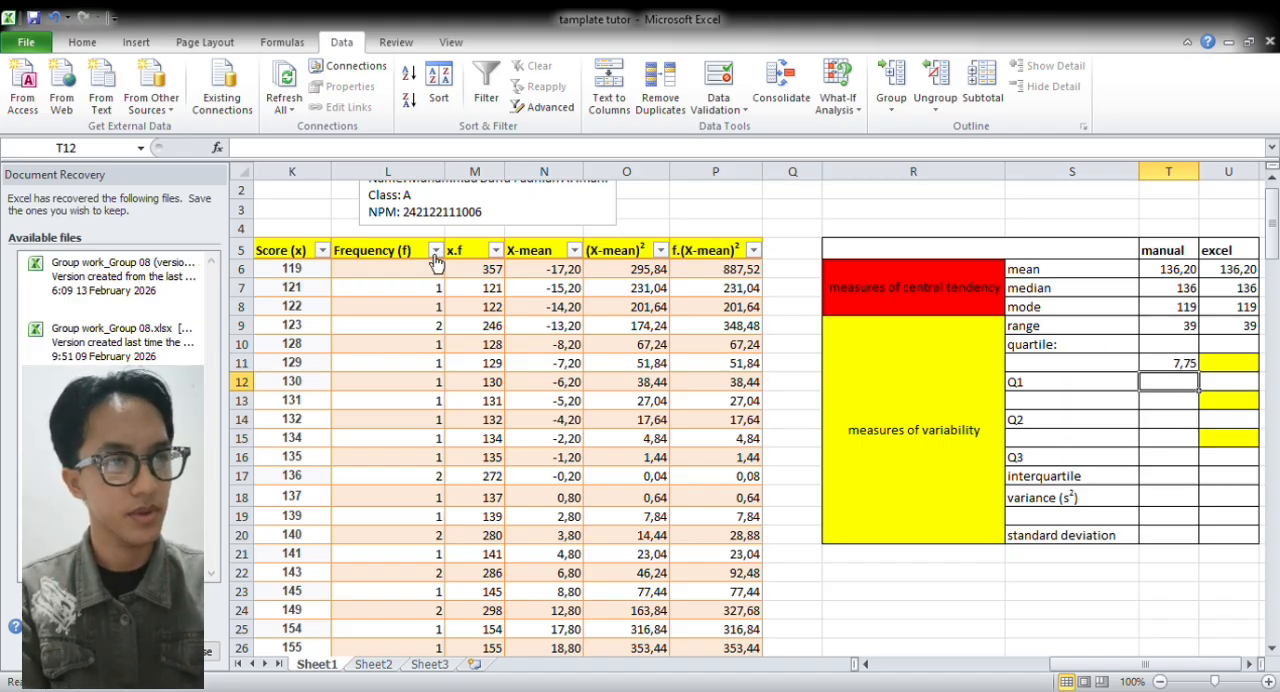
pyautogui.moveTo(416, 270); pyautogui.dragTo(416, 313)
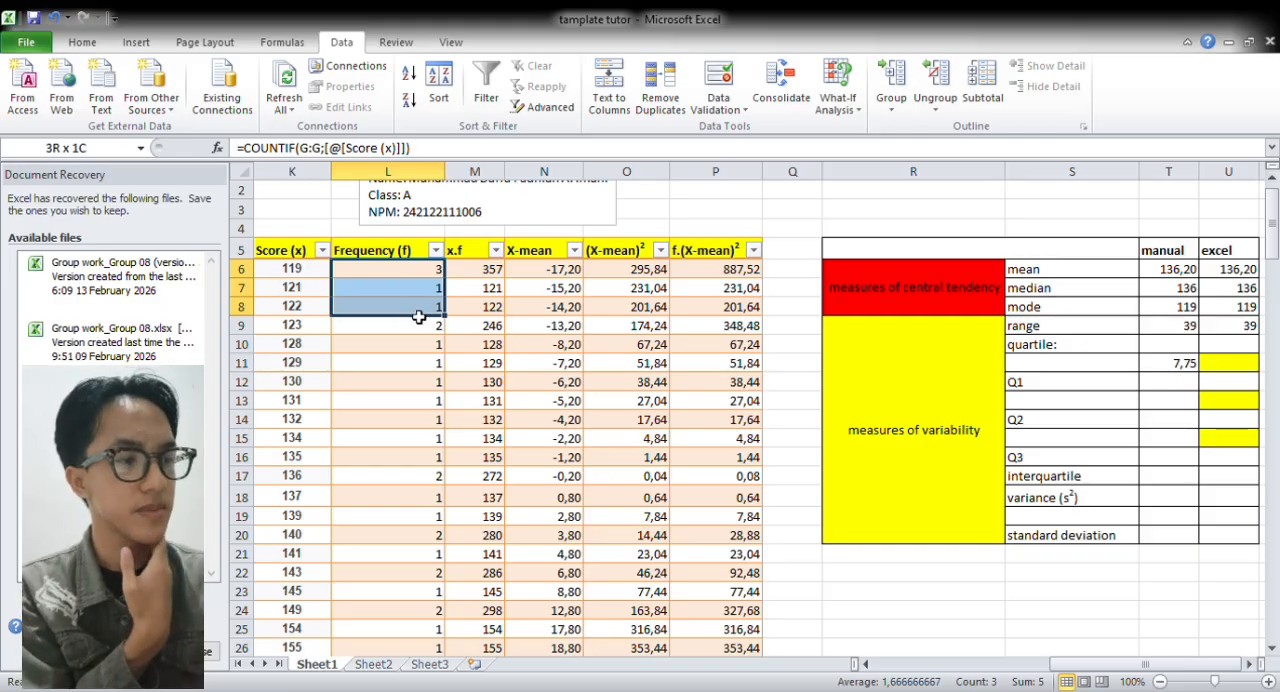
pyautogui.moveTo(419, 317)
pyautogui.mouseDown()
pyautogui.moveTo(421, 402)
pyautogui.moveTo(420, 314)
pyautogui.moveTo(418, 335)
pyautogui.mouseUp()
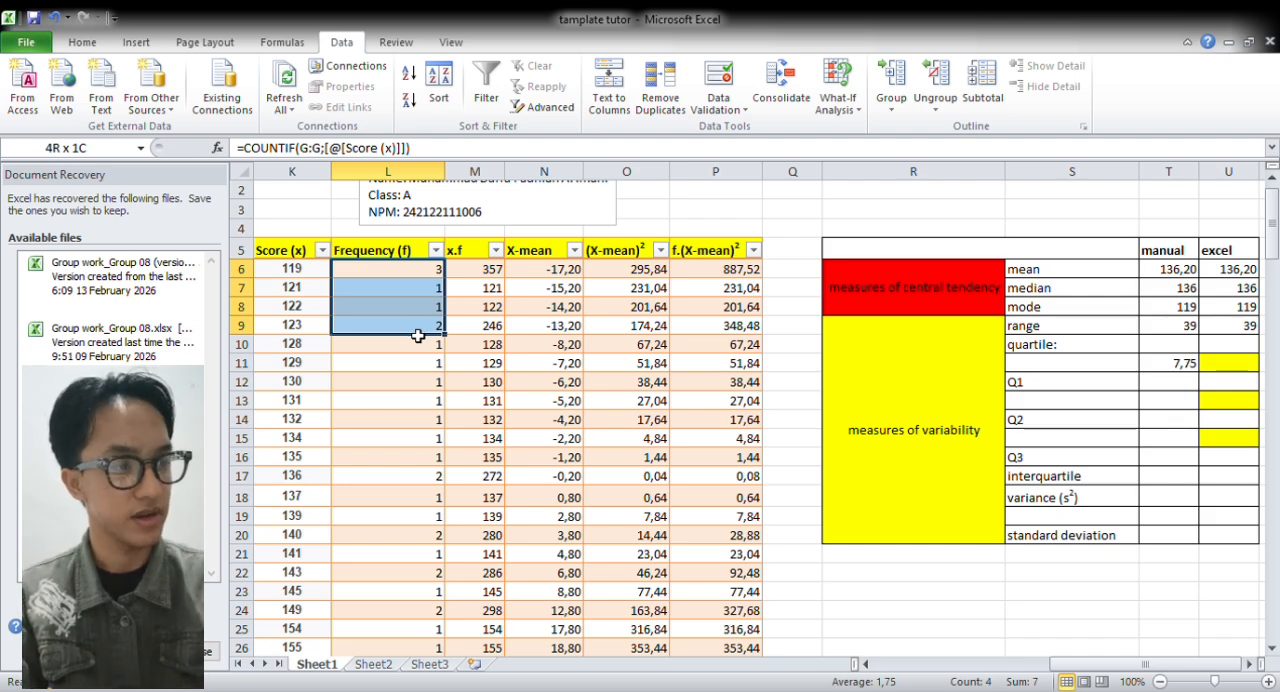
pyautogui.moveTo(418, 336)
pyautogui.mouseDown()
pyautogui.moveTo(418, 352)
pyautogui.moveTo(413, 338)
pyautogui.mouseUp()
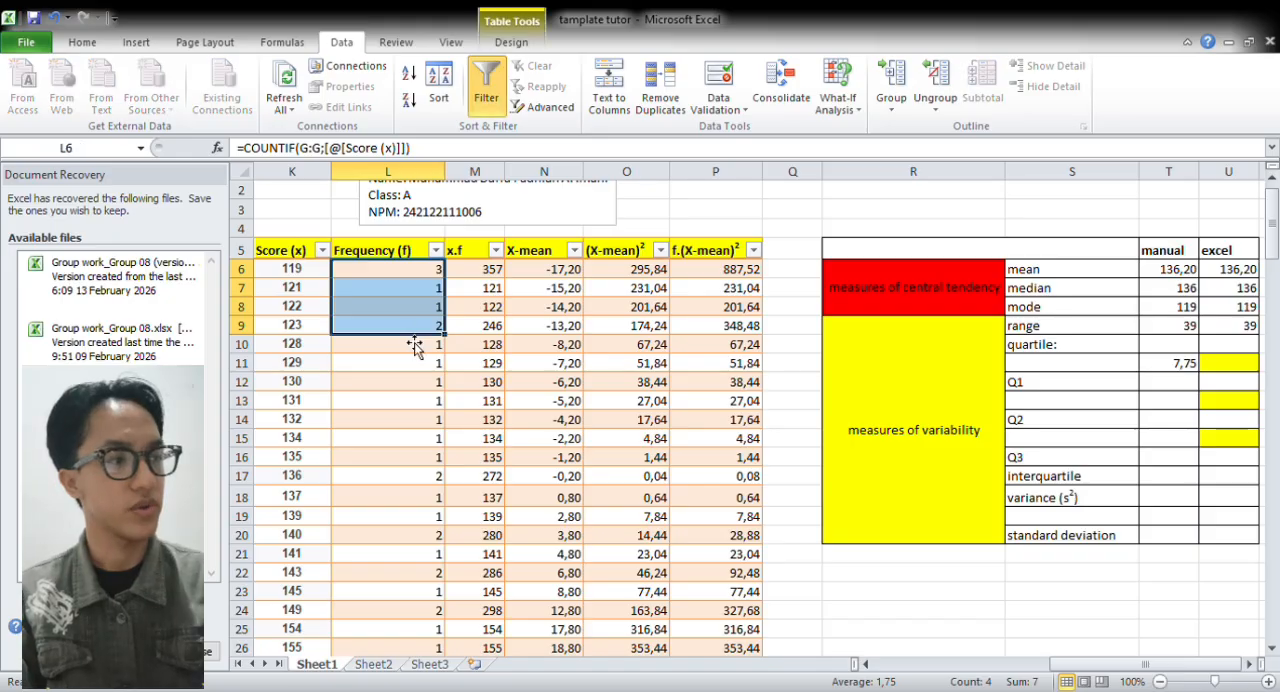
pyautogui.click(1173, 383)
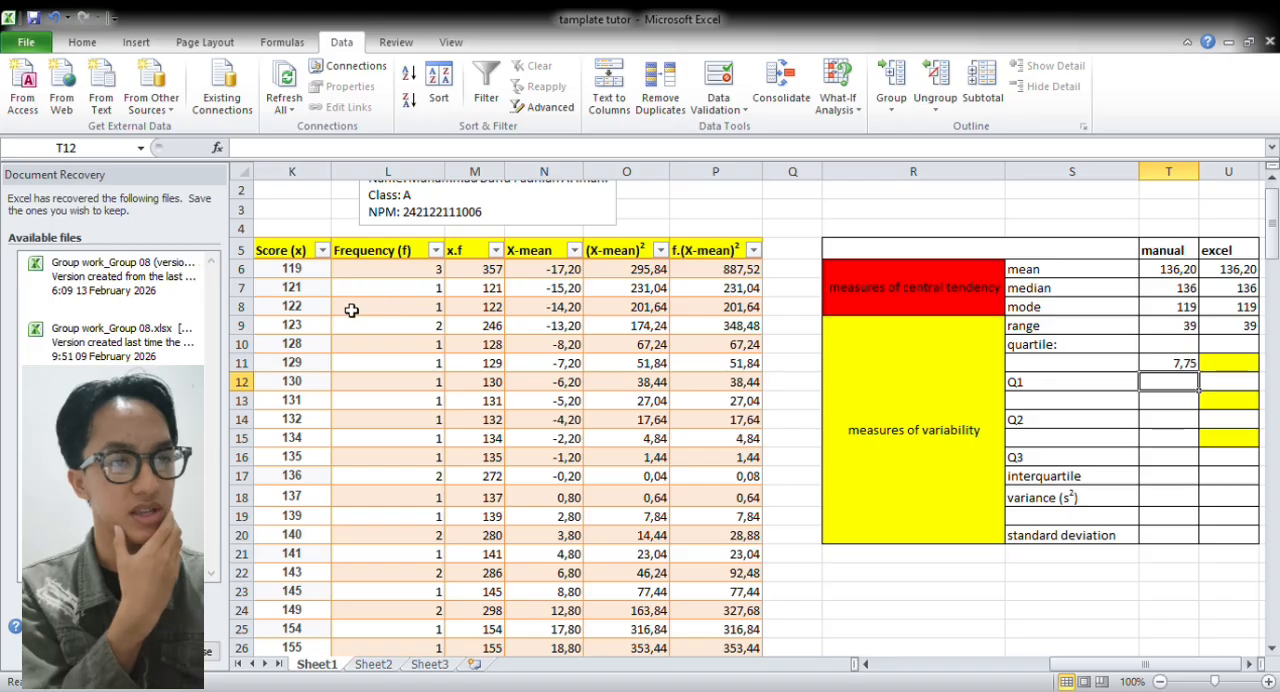
pyautogui.moveTo(389, 273); pyautogui.dragTo(396, 327)
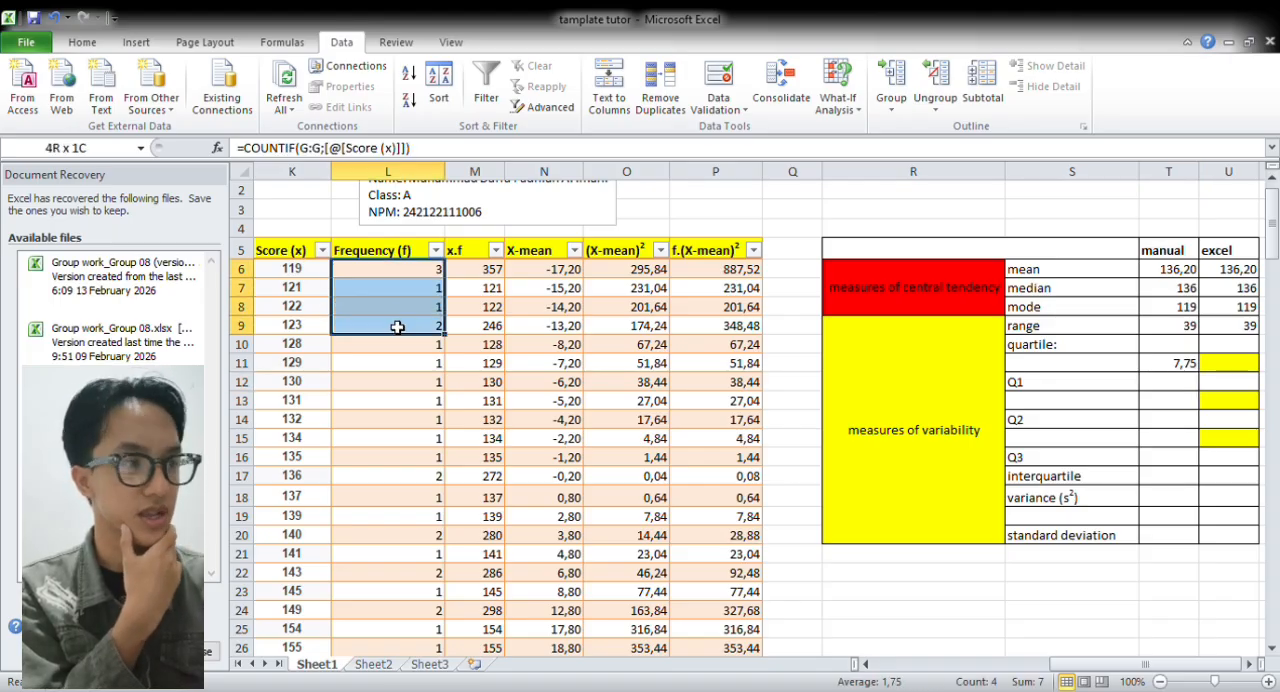
pyautogui.moveTo(397, 327); pyautogui.dragTo(396, 370)
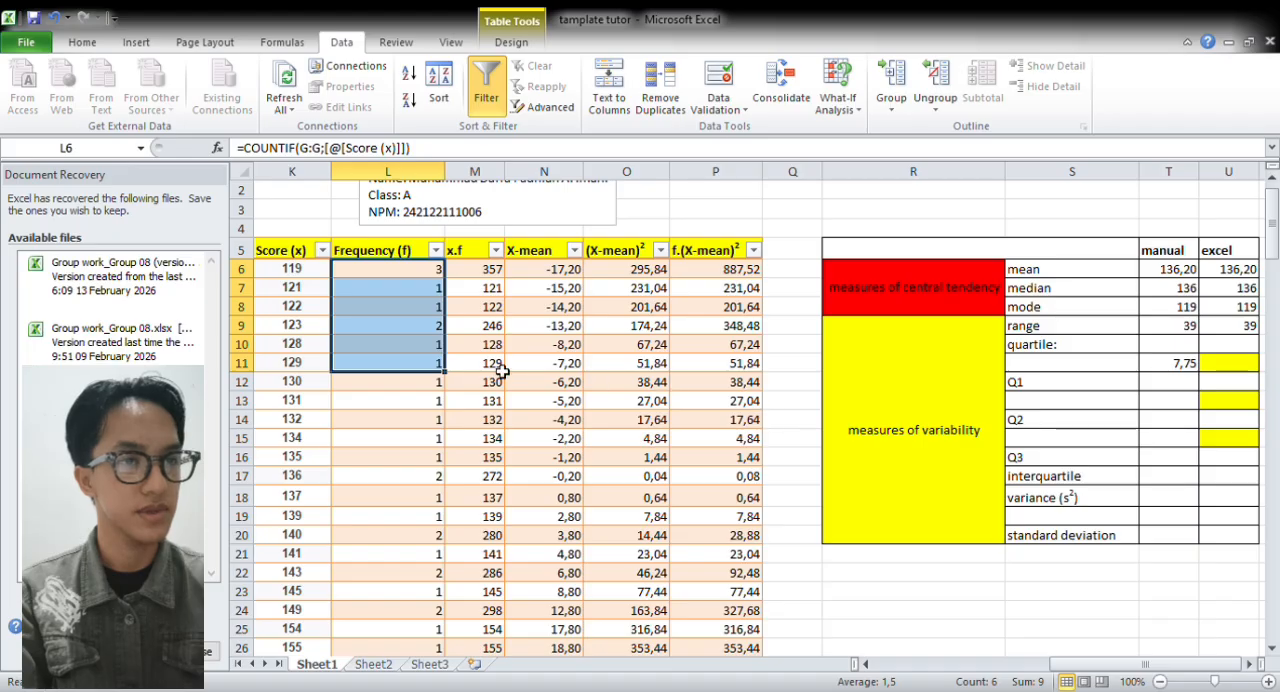
pyautogui.click(429, 345)
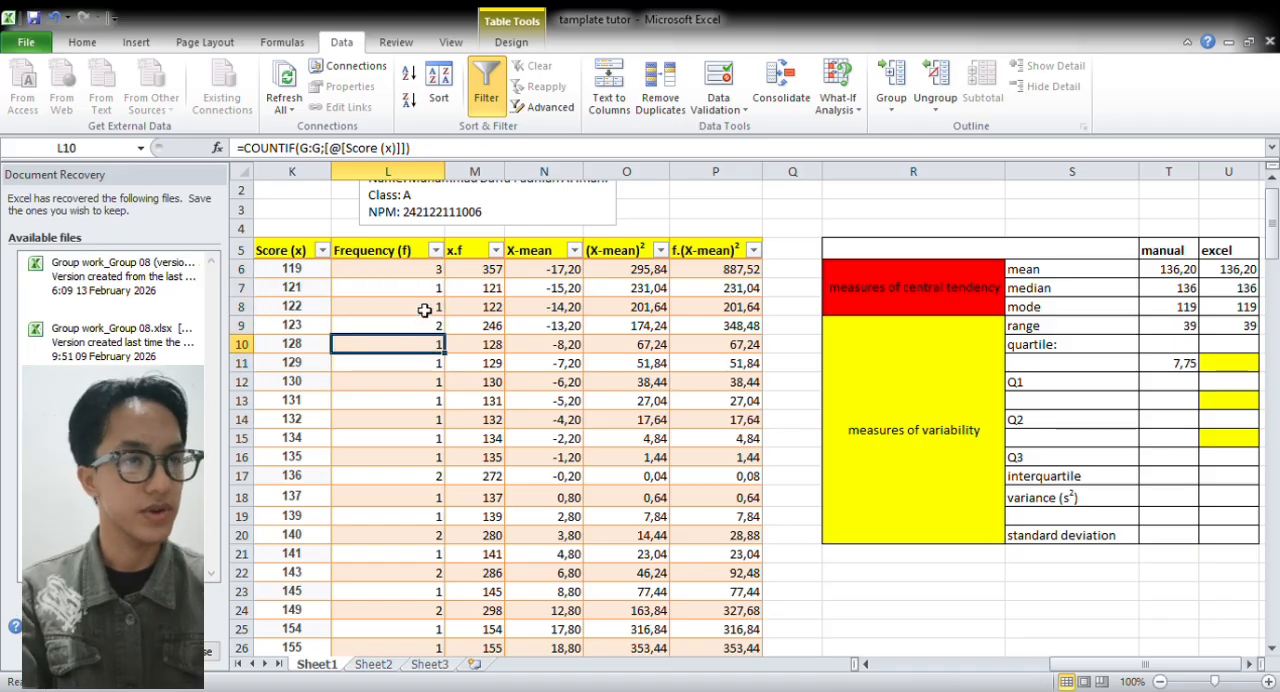
# Calculate the manual Q1 in T12 with =(K9+K10)/2, averaging the two scores around the Q1 position
pyautogui.click(1169, 389)
pyautogui.write('=')
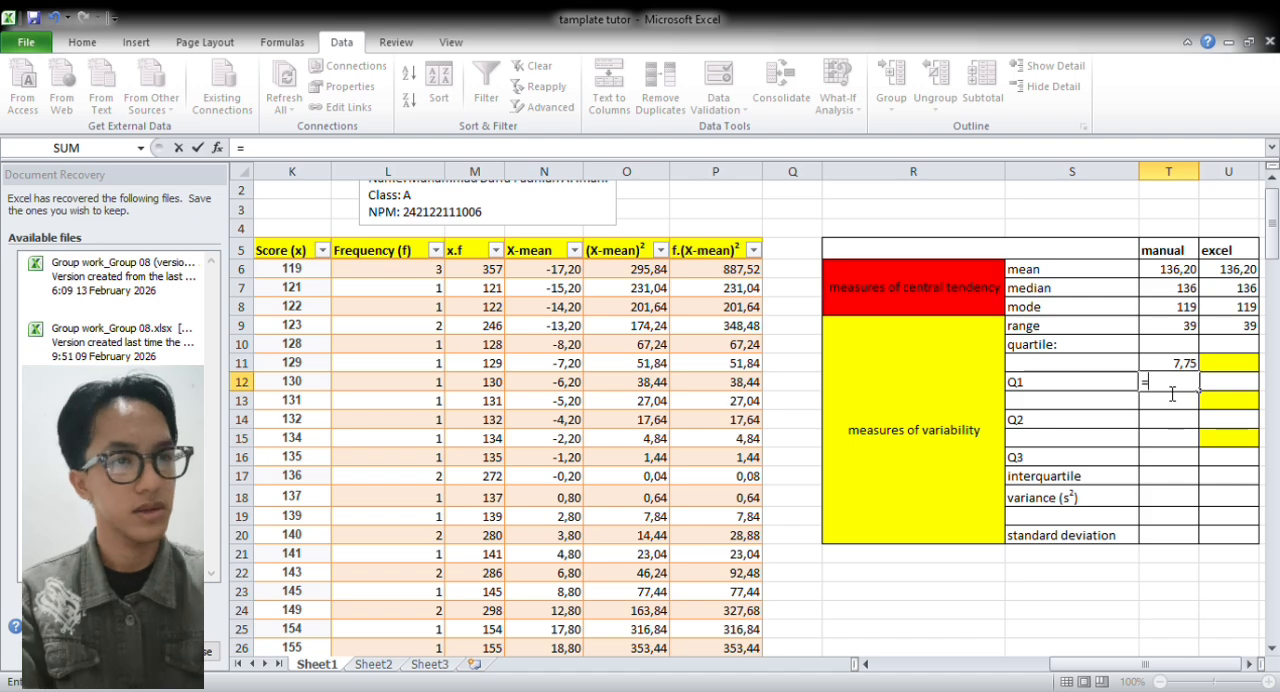
pyautogui.write('(')
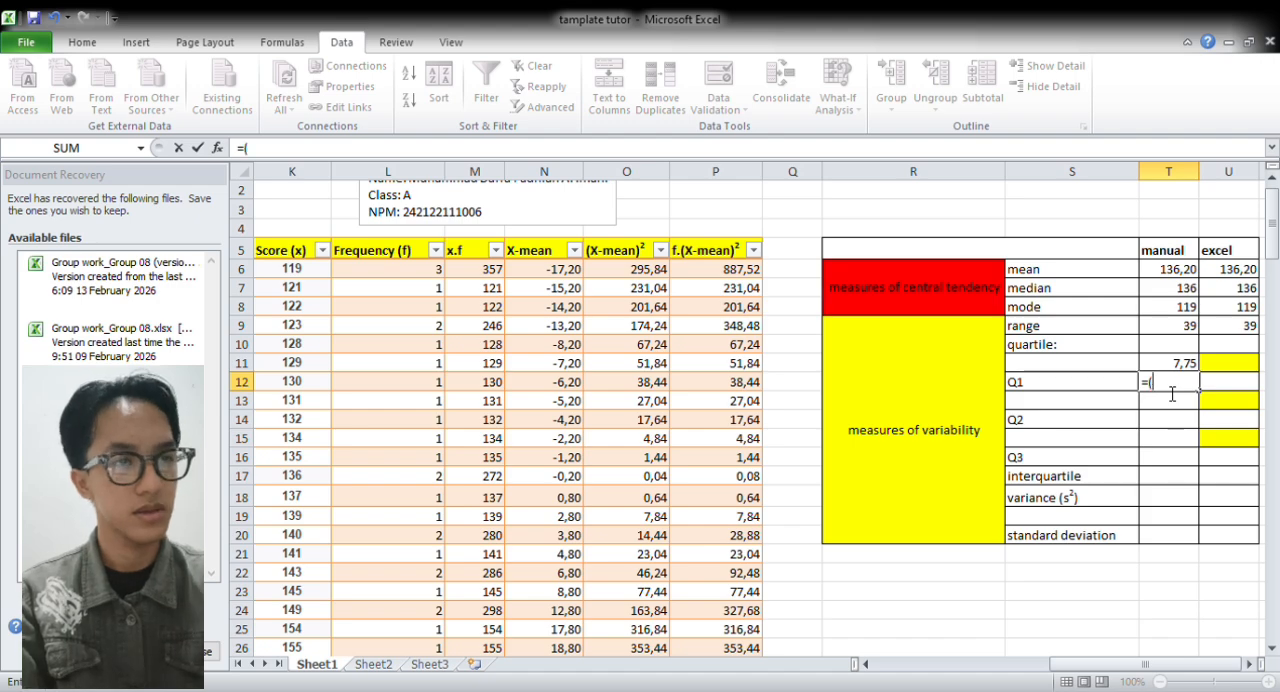
pyautogui.click(305, 333)
pyautogui.write('+')
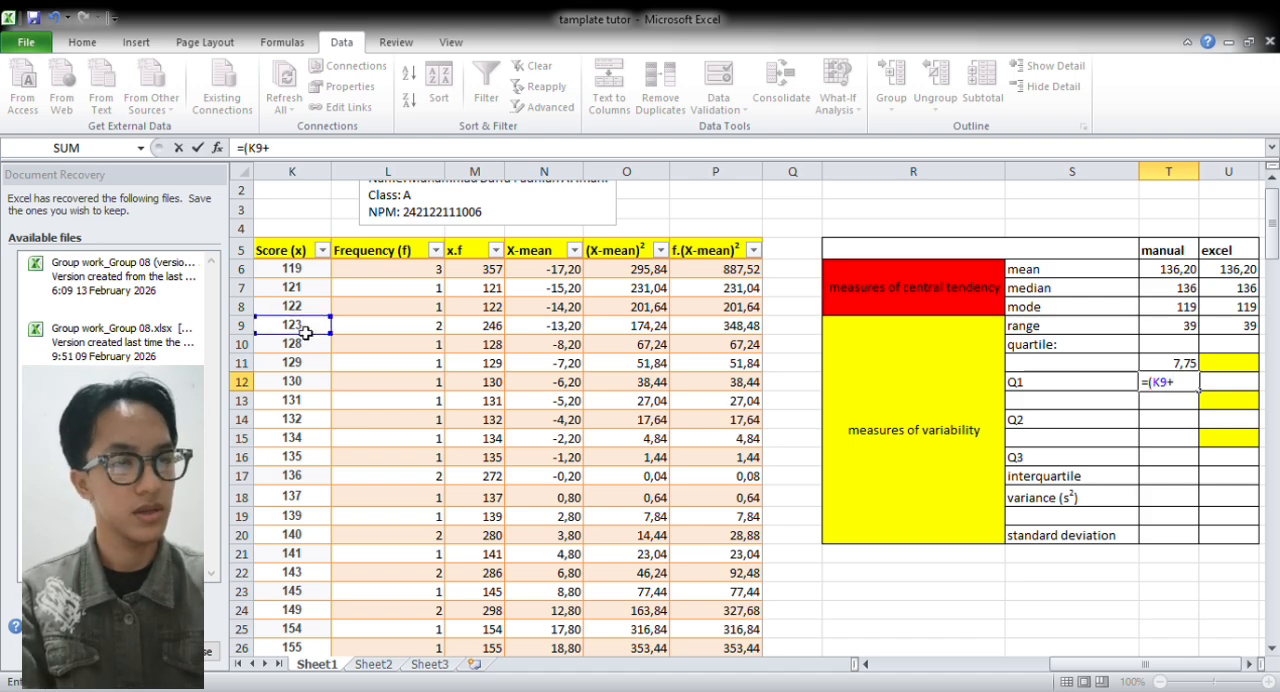
pyautogui.click(309, 346)
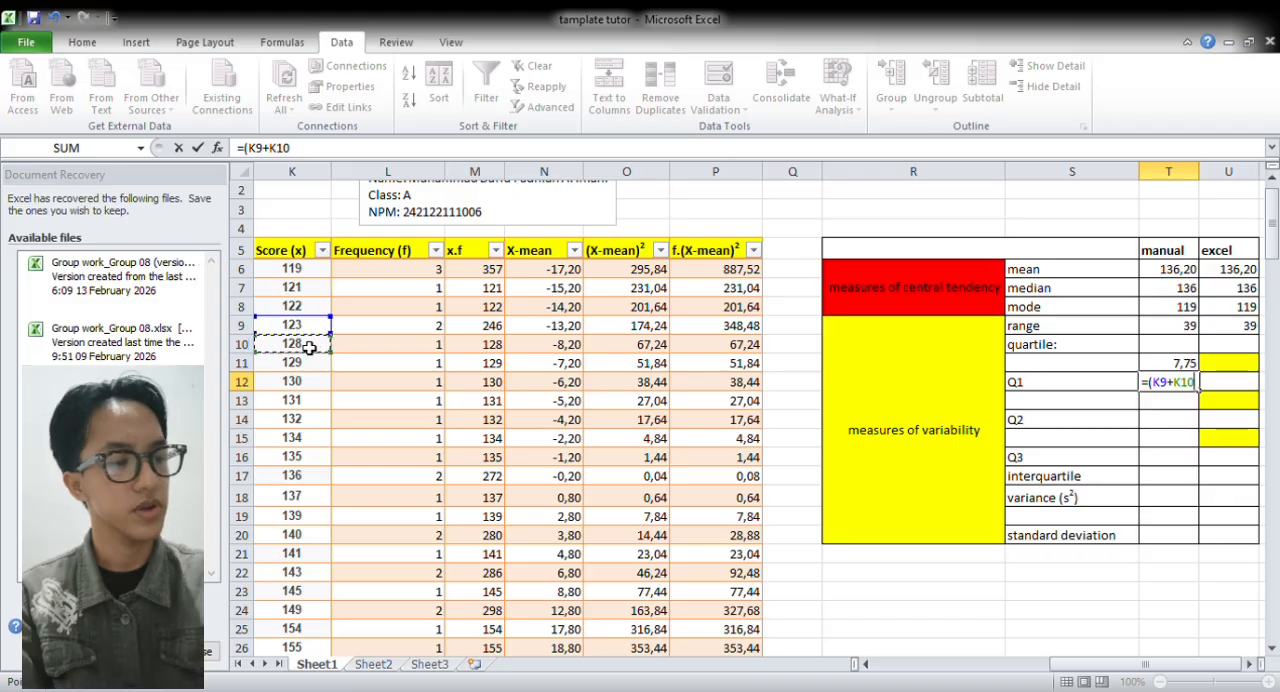
pyautogui.write(')')
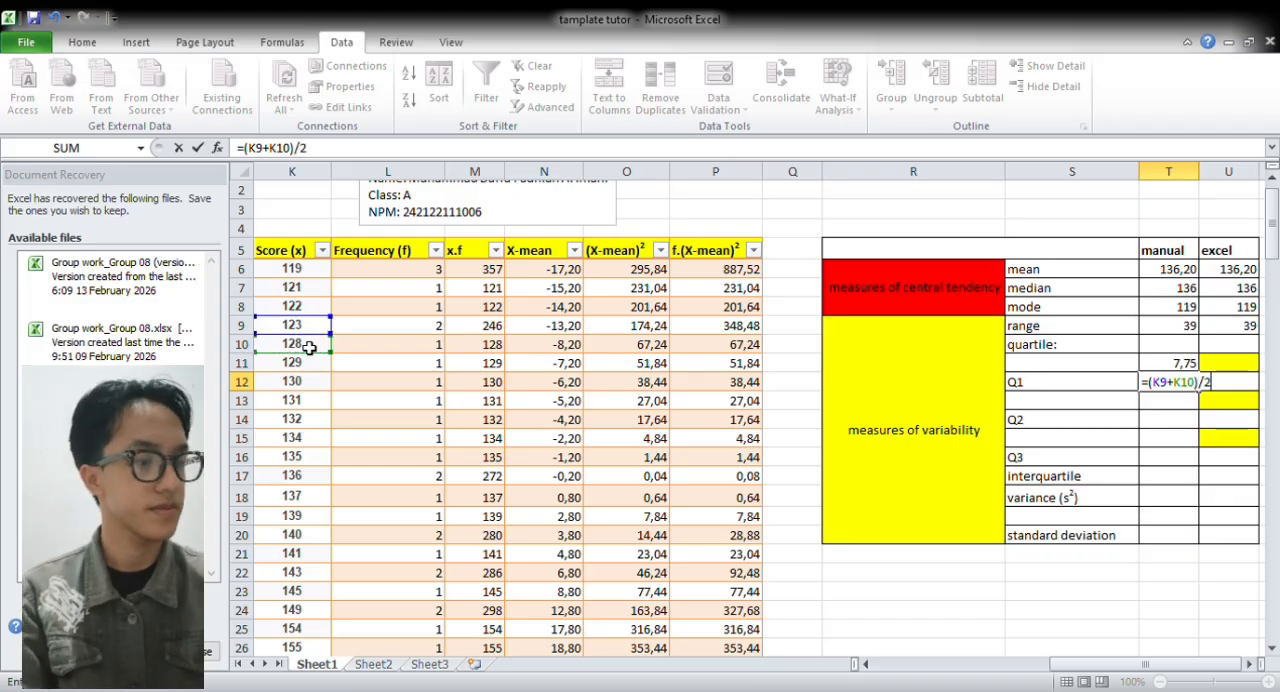
pyautogui.write('/2')
pyautogui.press('Return')
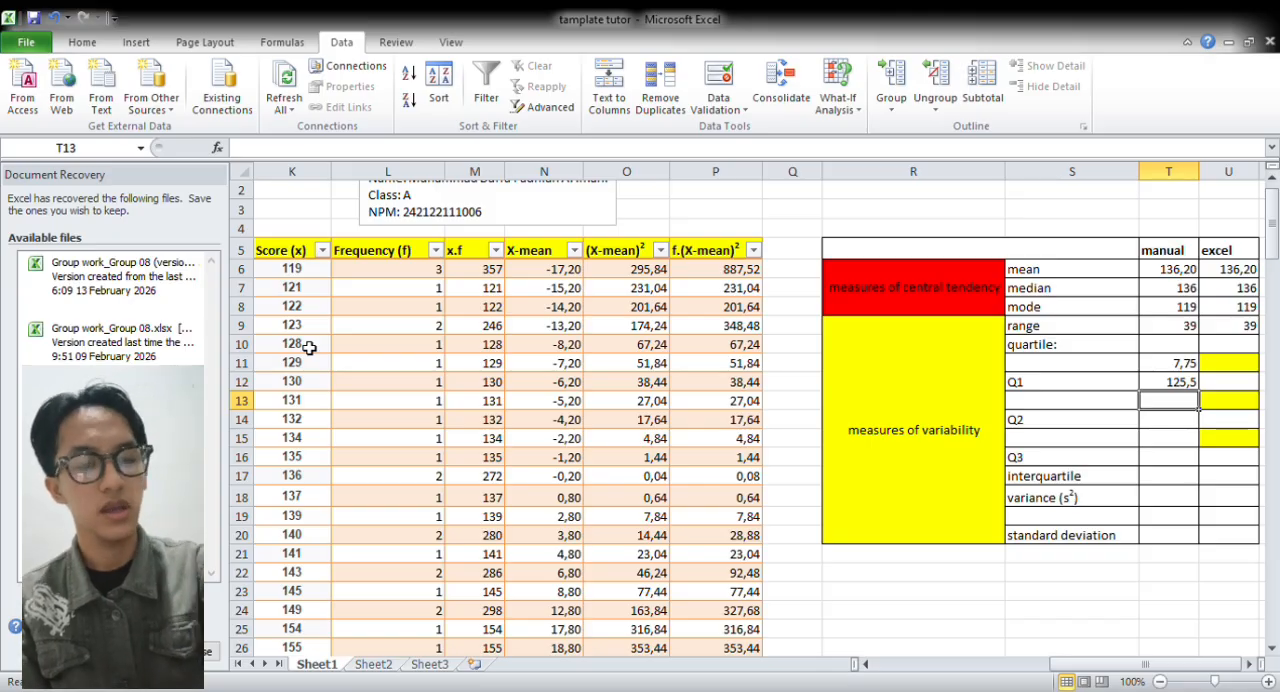
# Calculate the manual Q2 position in T13 with =1/2*(L29+1), using the total frequency as N
pyautogui.write('1')
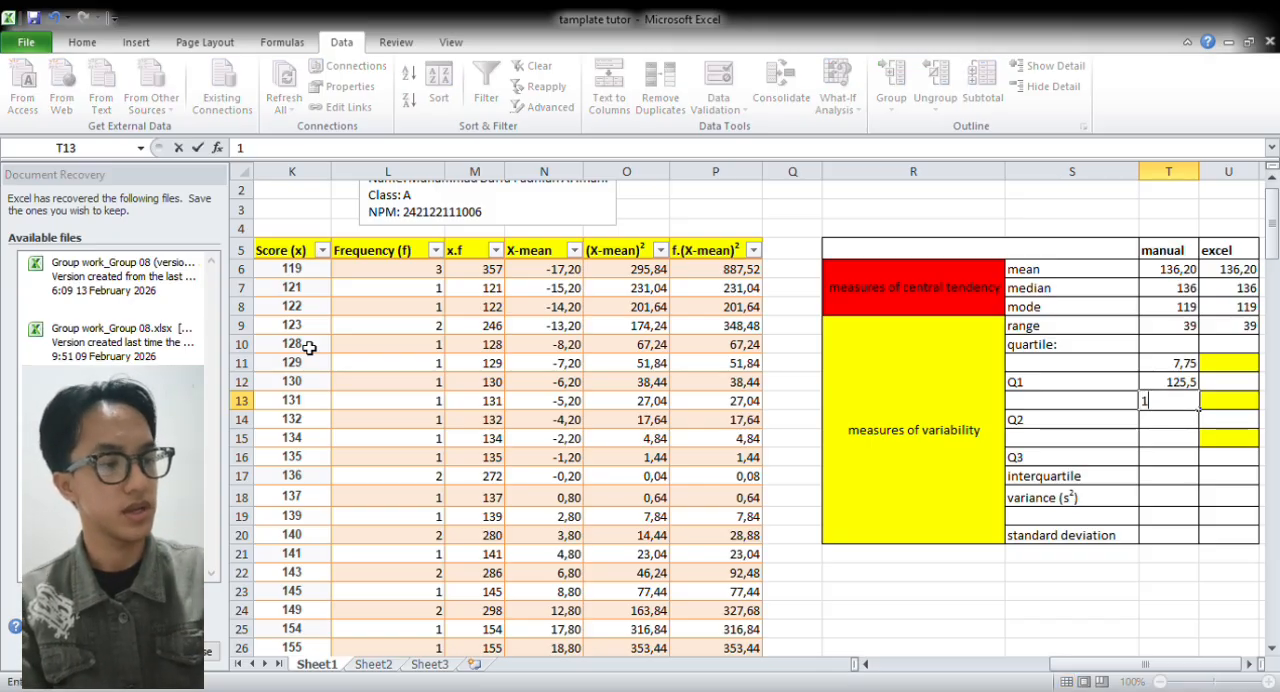
pyautogui.press('BackSpace')
pyautogui.write('=1/2*(')
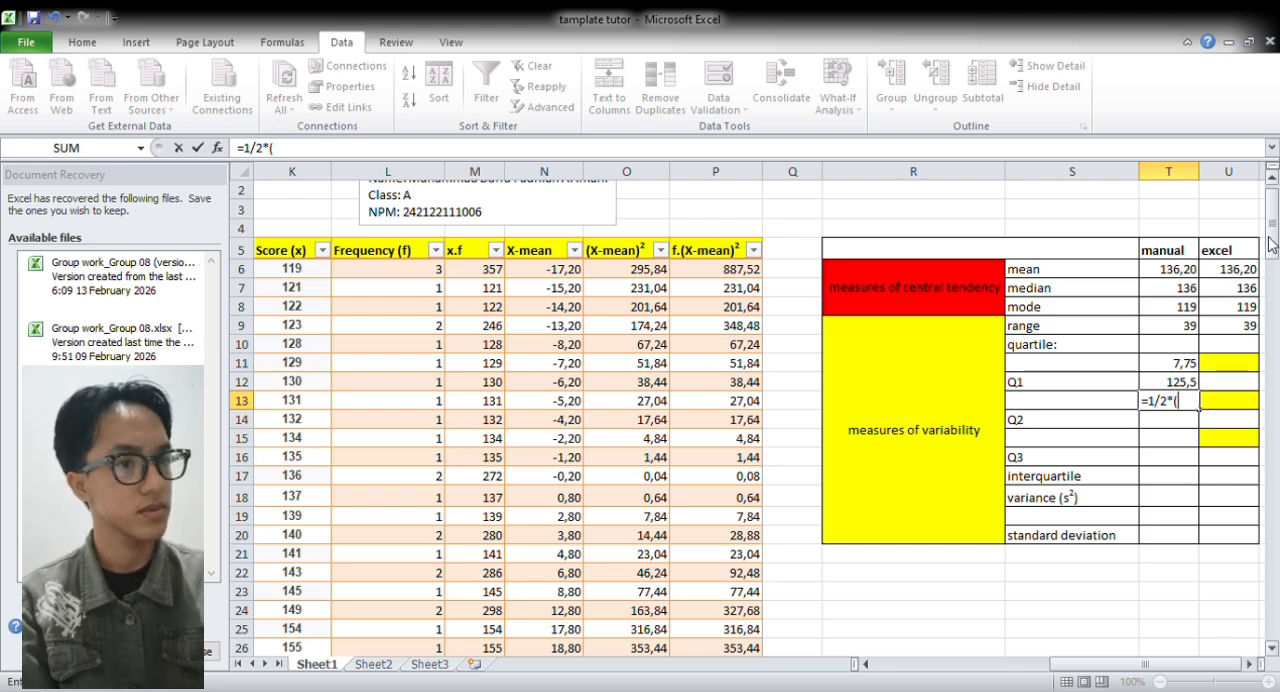
pyautogui.scroll(-3, 1275, 268)
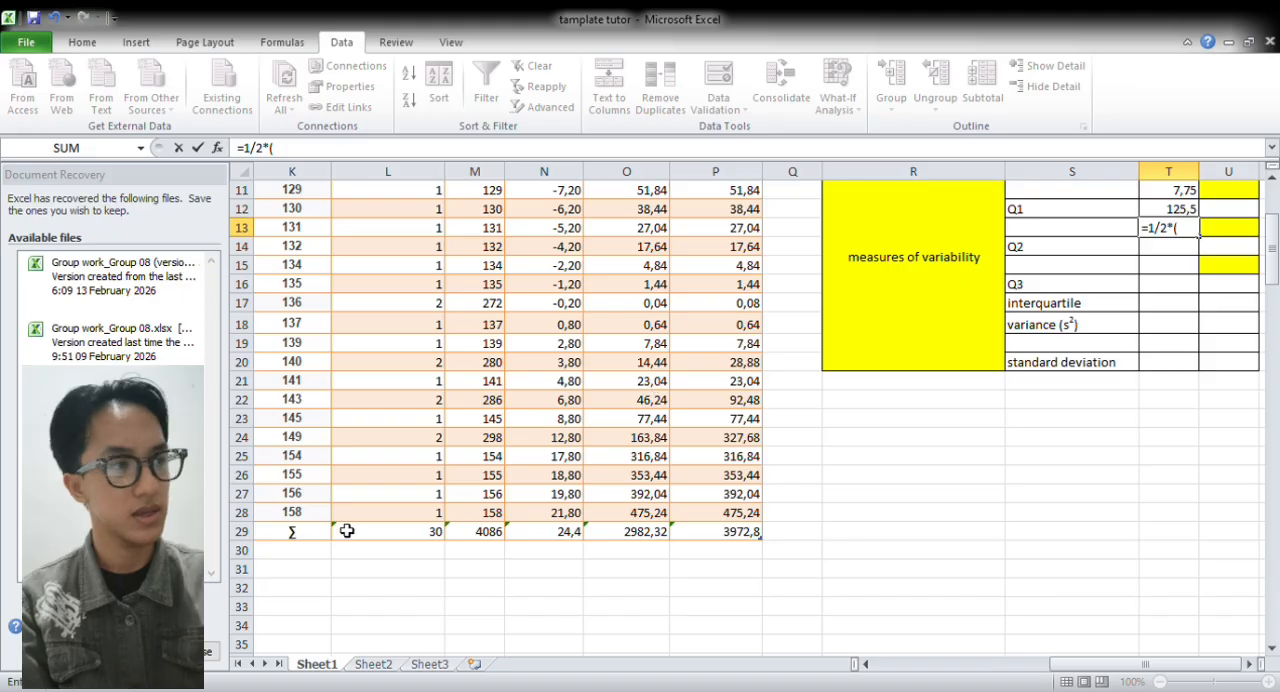
pyautogui.click(384, 537)
pyautogui.write('+')
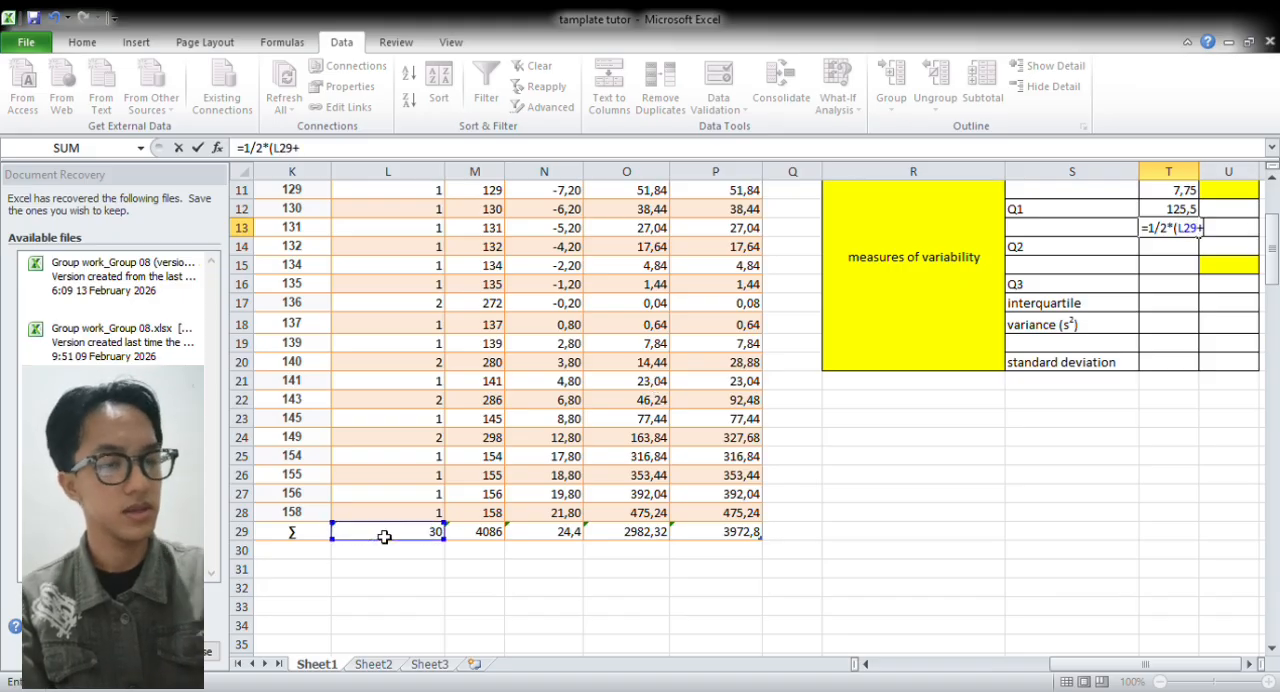
pyautogui.write('1')
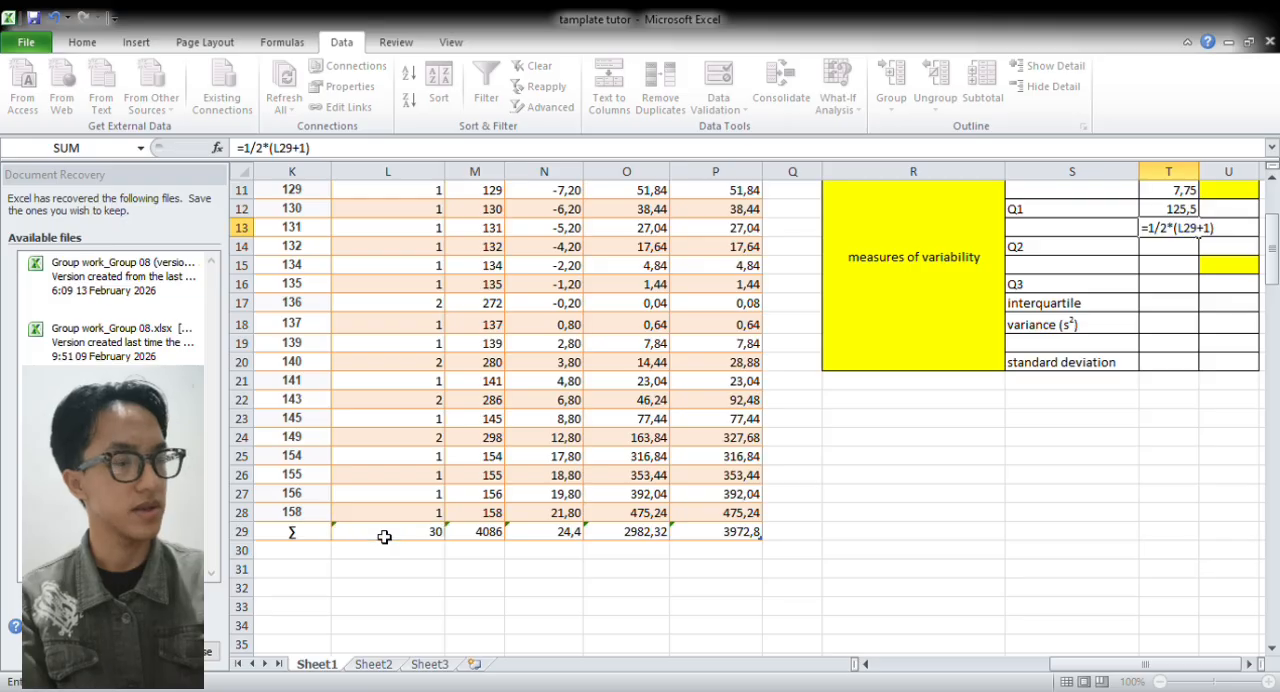
pyautogui.press('Return')
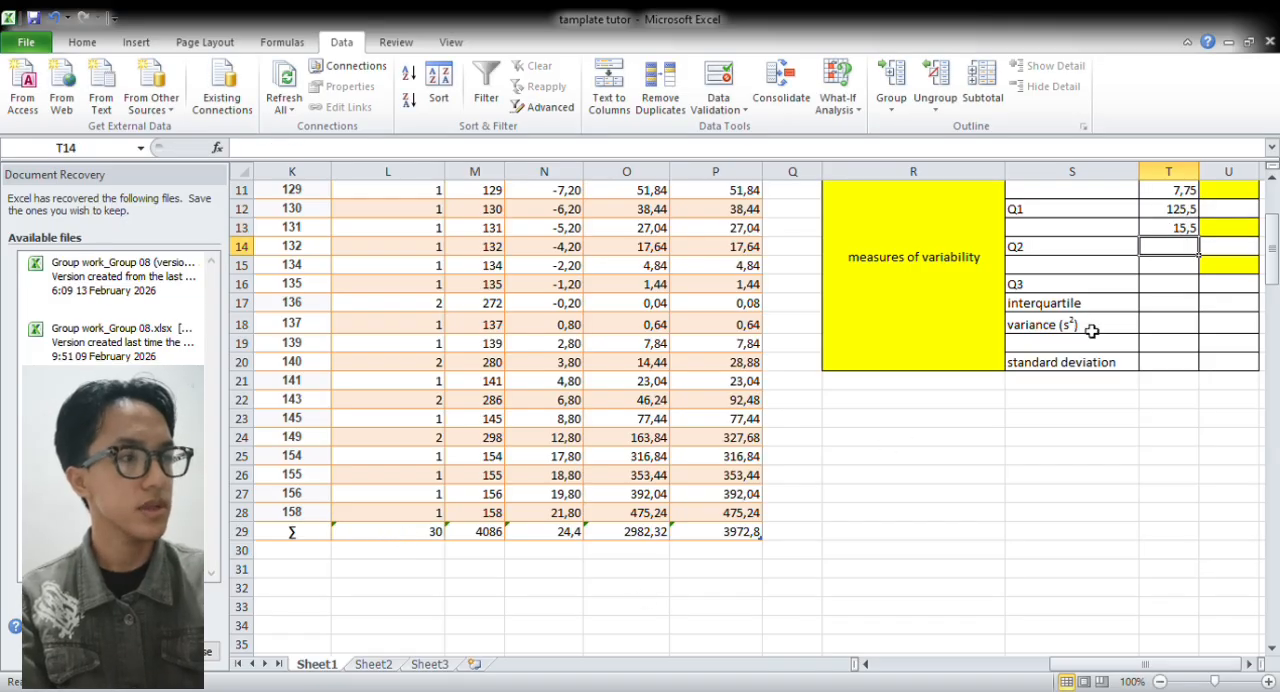
# Locate the Q2 position by adding up frequencies L6 to L17, and calculate the manual Q2 in T14 with =(K17+K17)/2
pyautogui.scroll(3, 1273, 262)
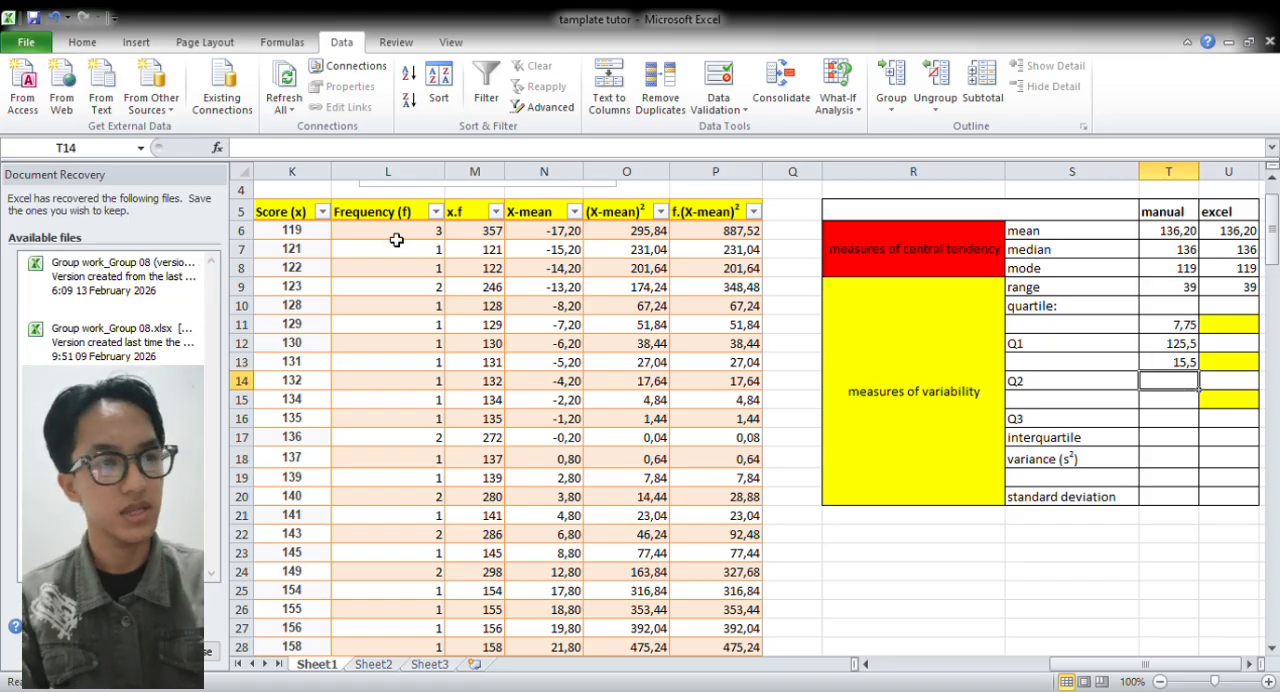
pyautogui.moveTo(397, 240); pyautogui.dragTo(419, 443)
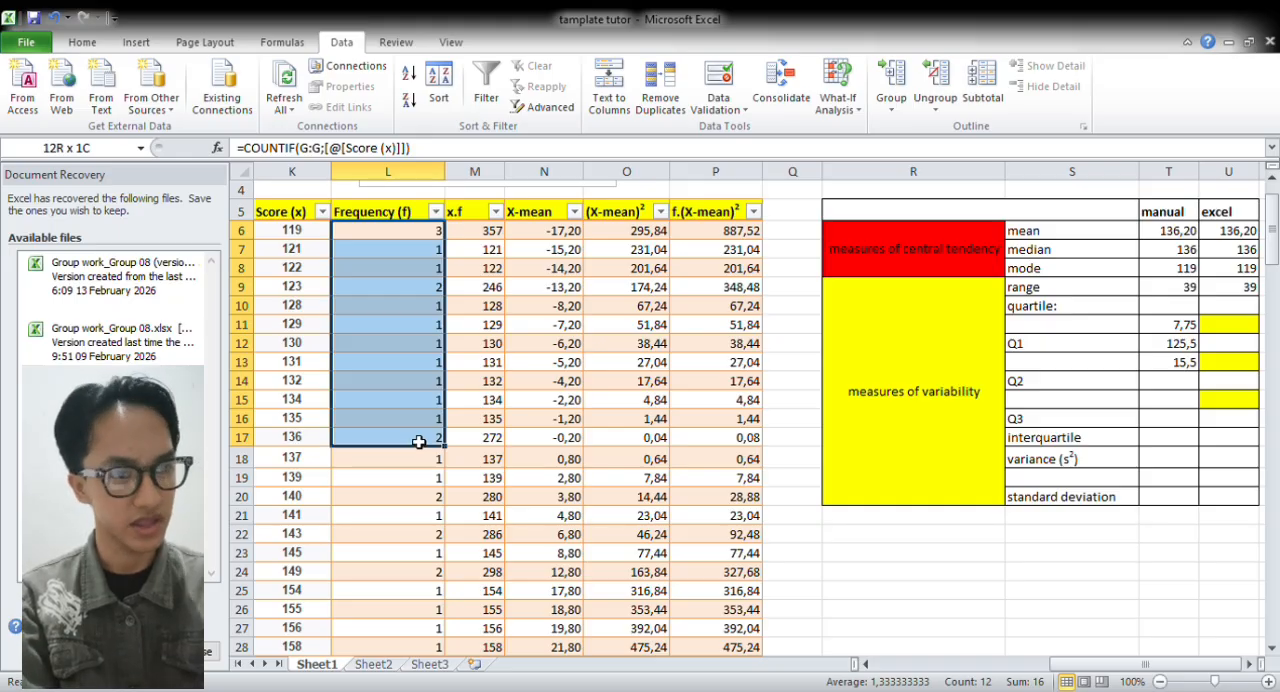
pyautogui.moveTo(419, 441); pyautogui.dragTo(419, 441)
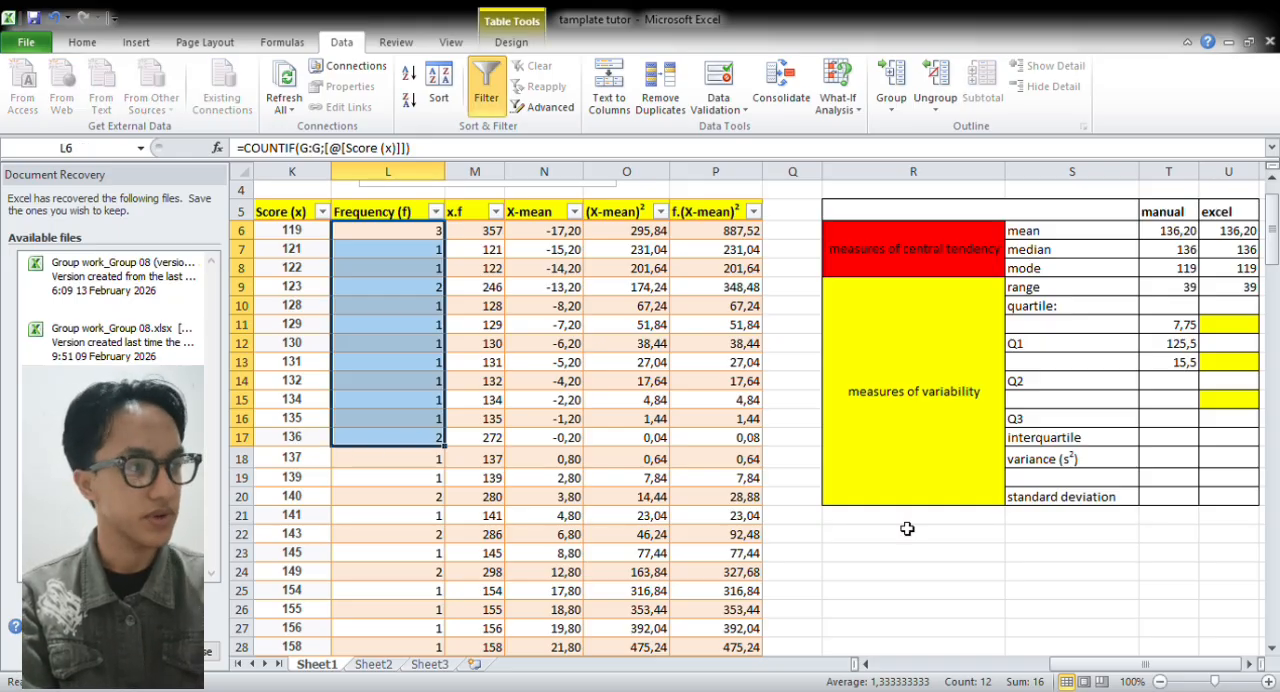
pyautogui.click(1179, 383)
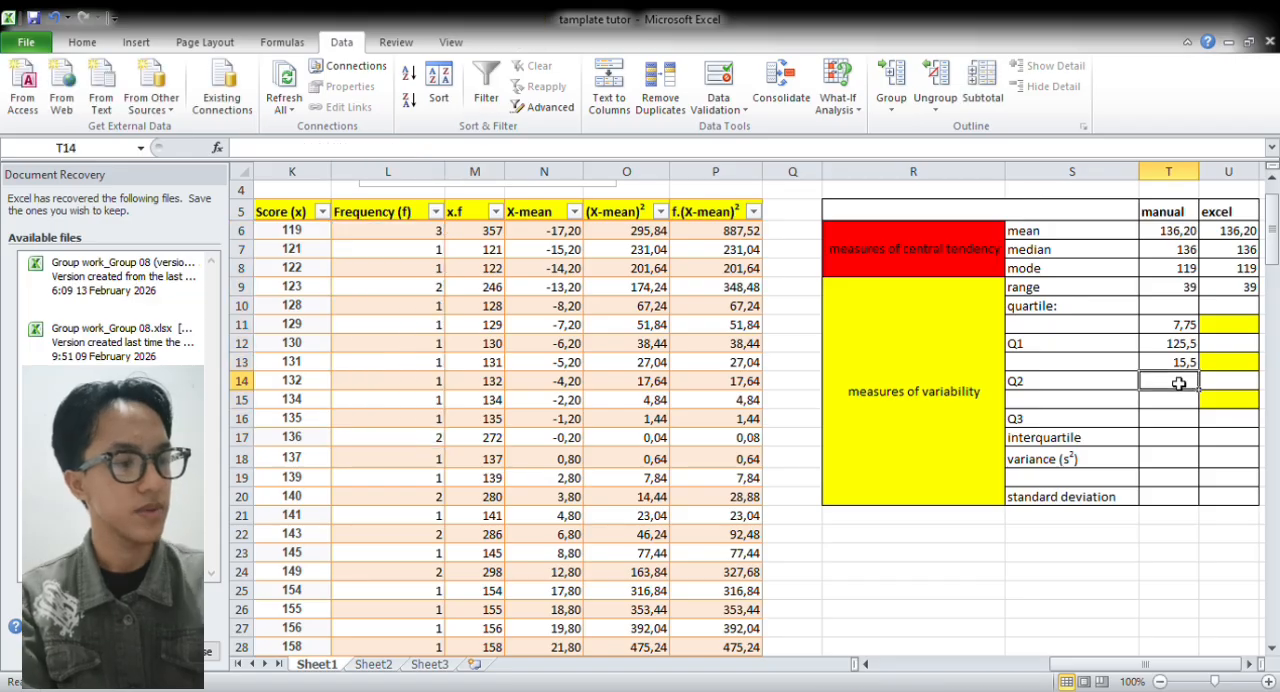
pyautogui.write('=')
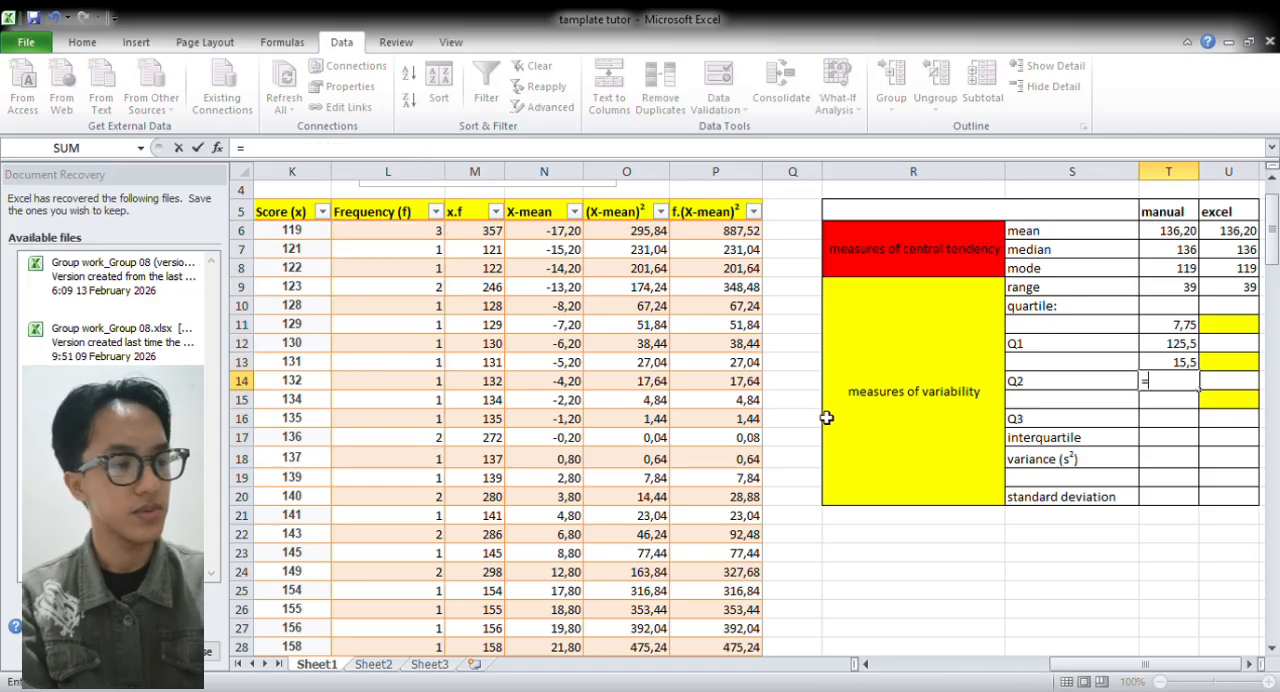
pyautogui.write('(')
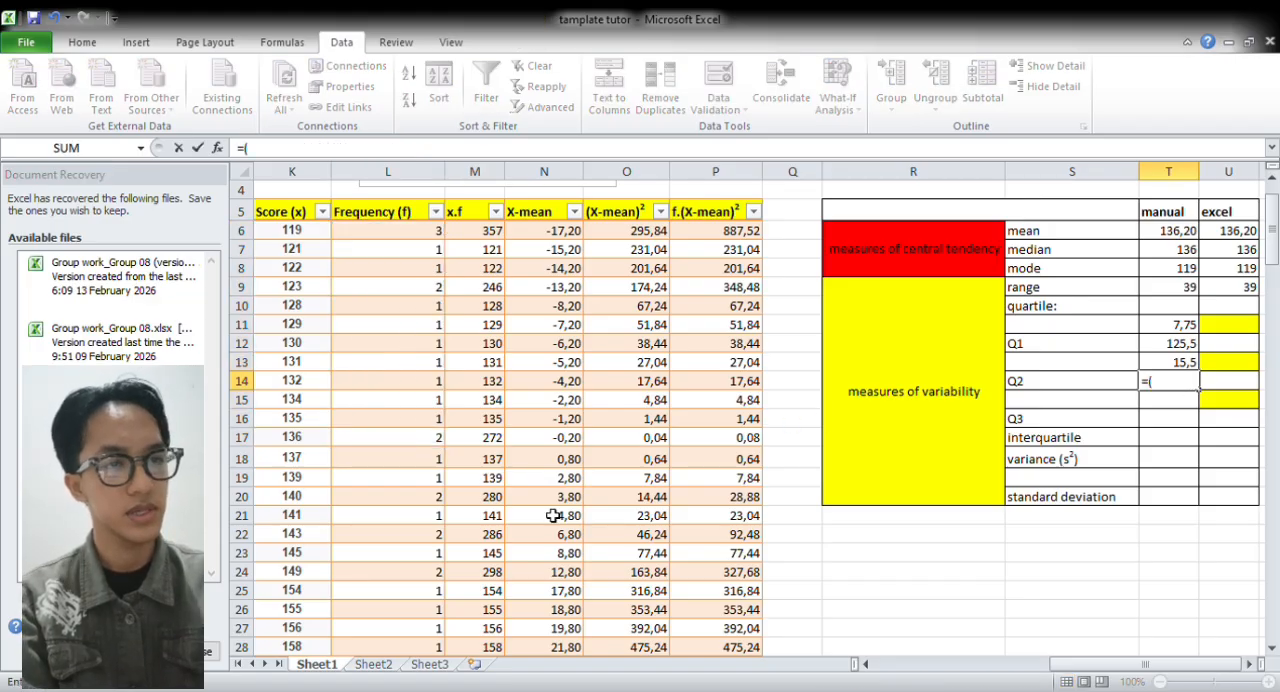
pyautogui.click(320, 440)
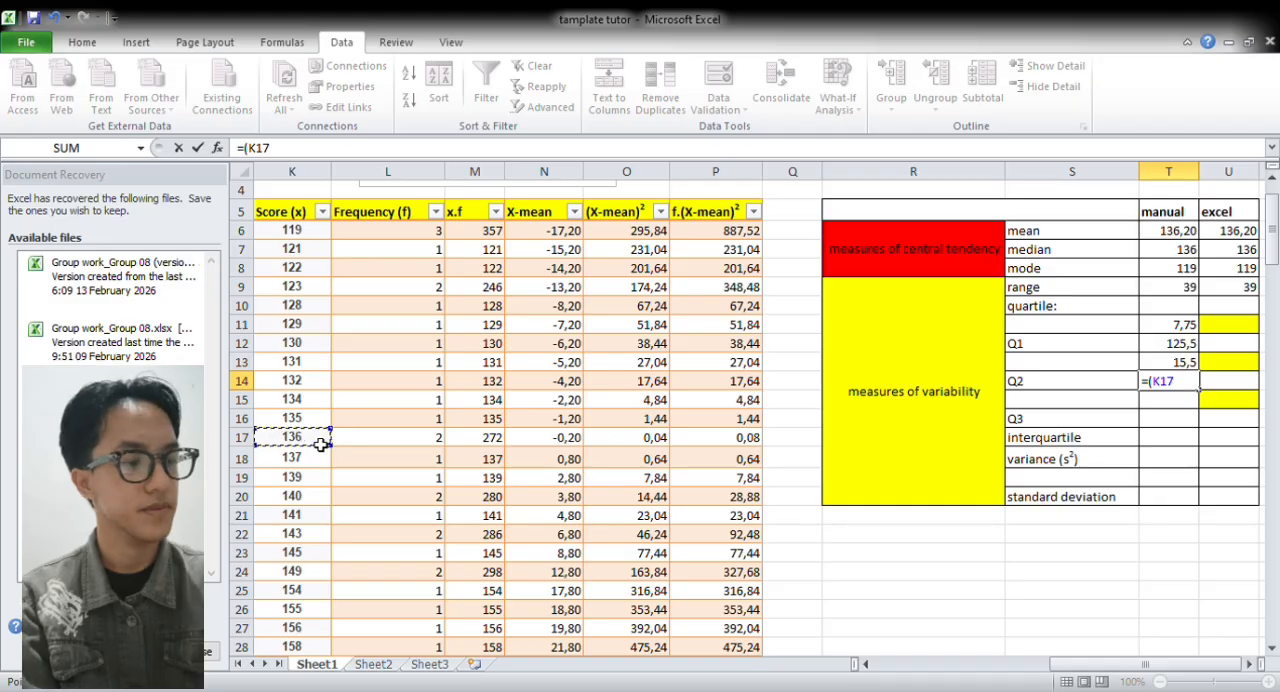
pyautogui.write('+')
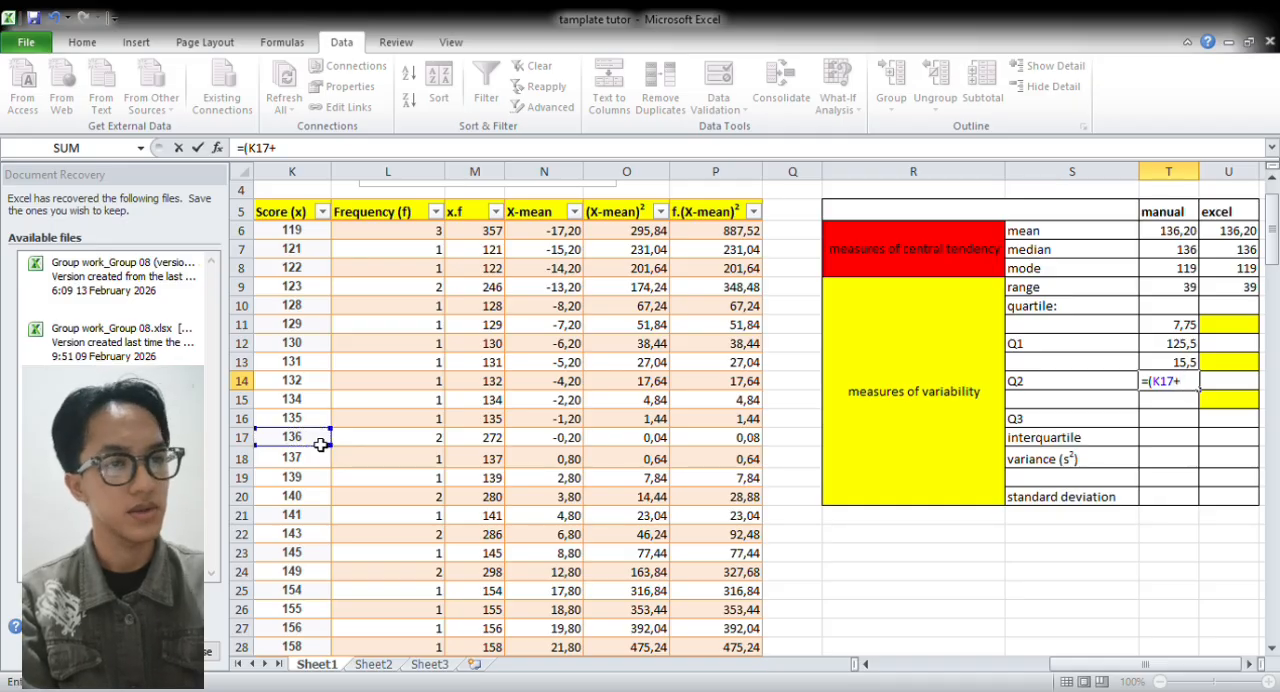
pyautogui.click(305, 443)
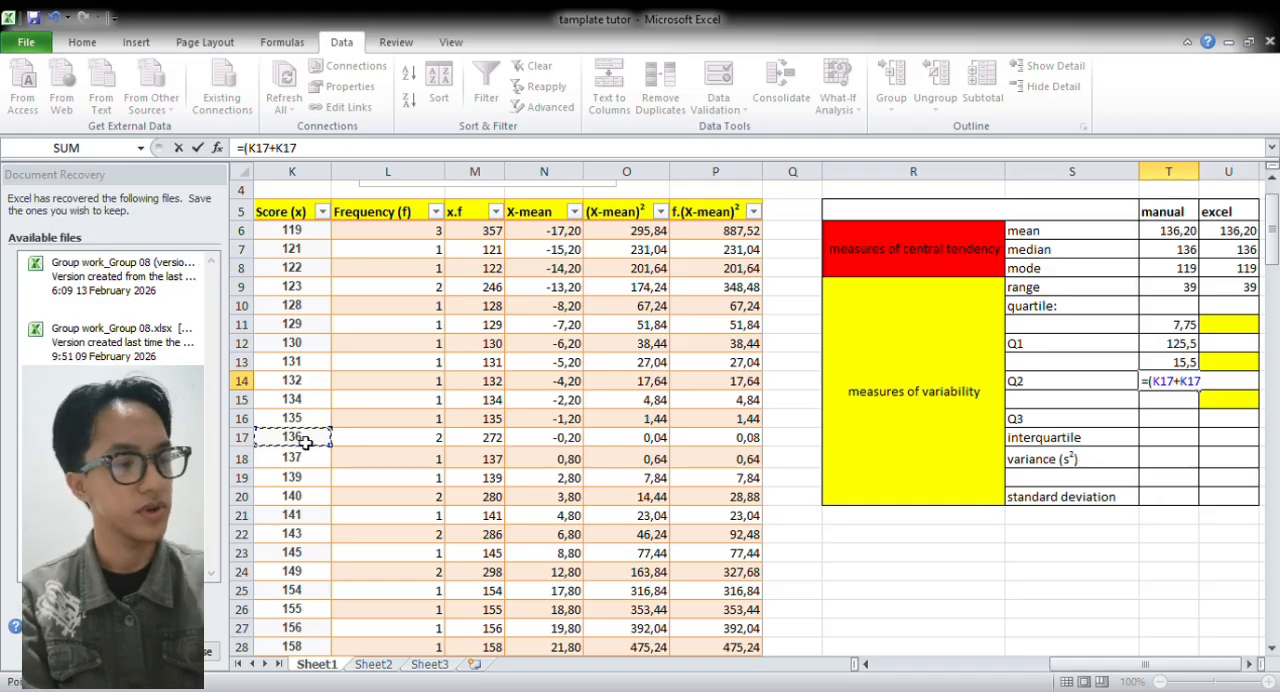
pyautogui.write(')')
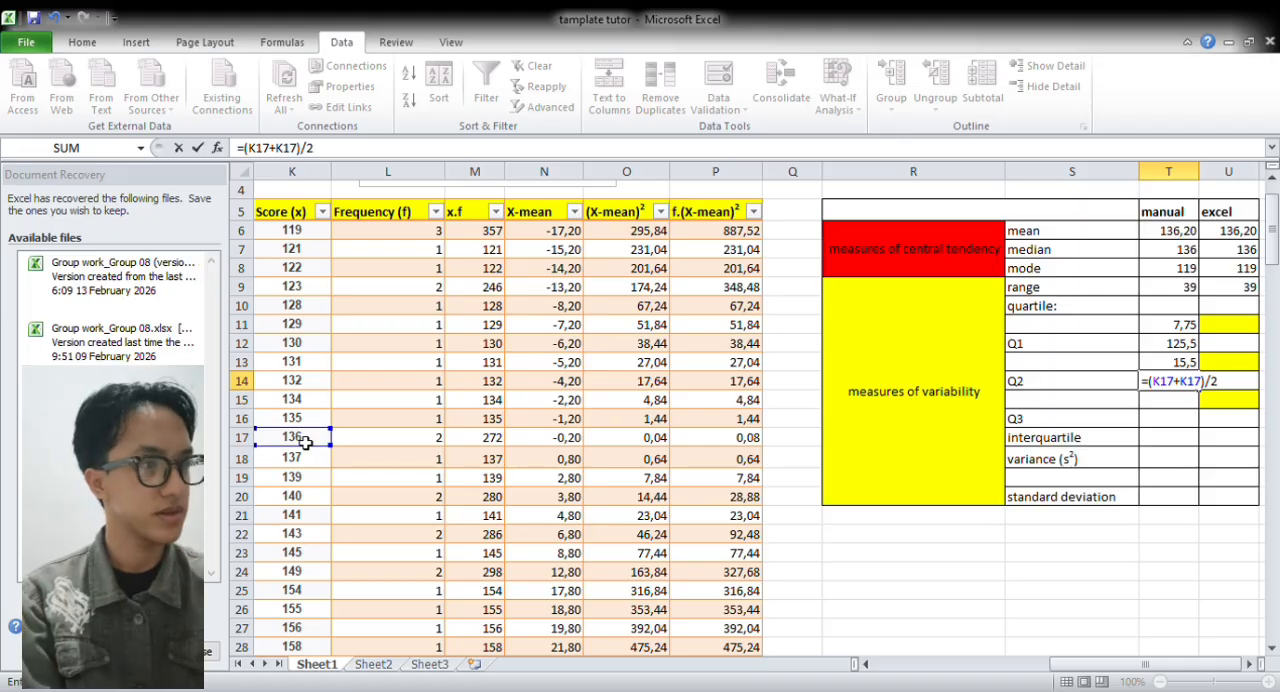
pyautogui.write('/2')
pyautogui.press('Return')
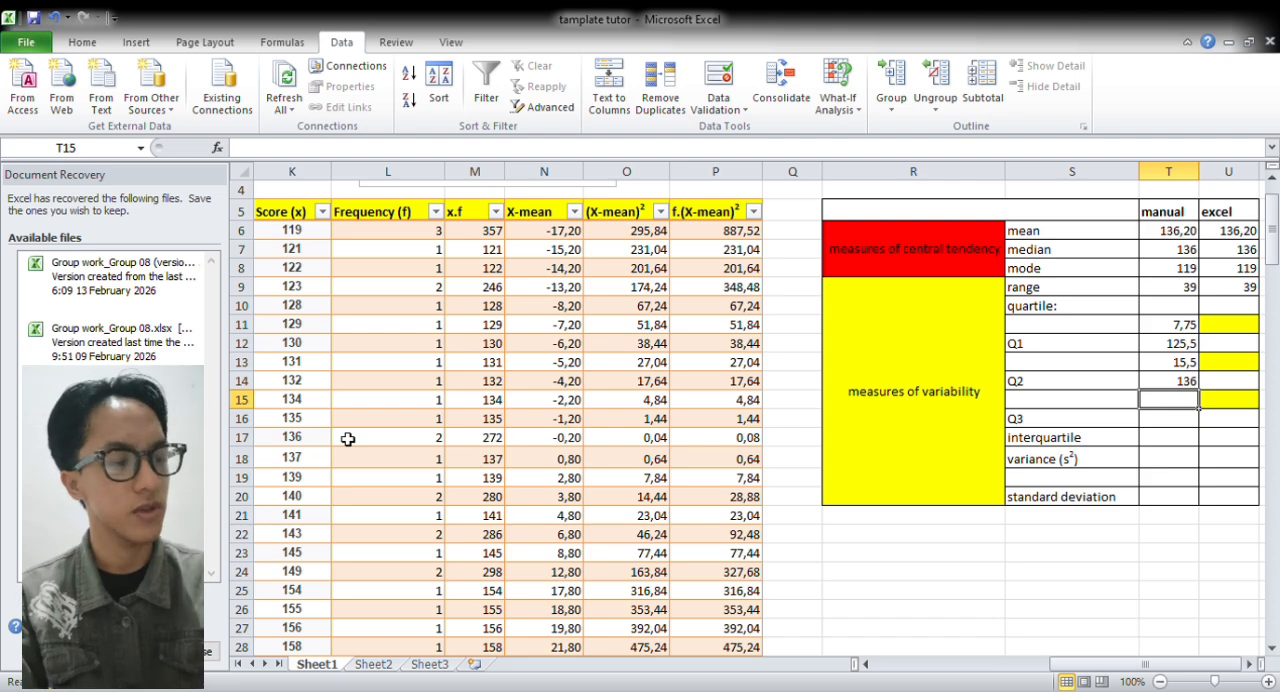
# Calculate the manual Q3 position in T15 with =3/4*(L29+1), using the total frequency as N
pyautogui.write('=3/4*(')
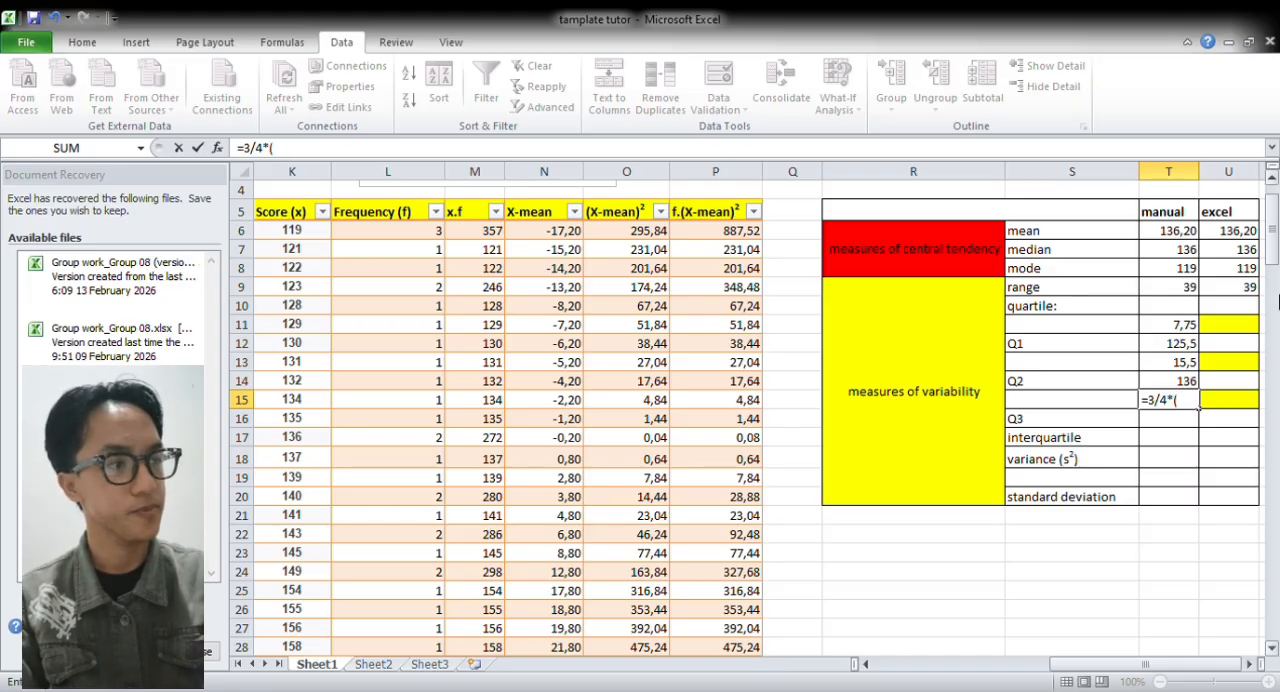
pyautogui.moveTo(1274, 258); pyautogui.dragTo(1274, 270)
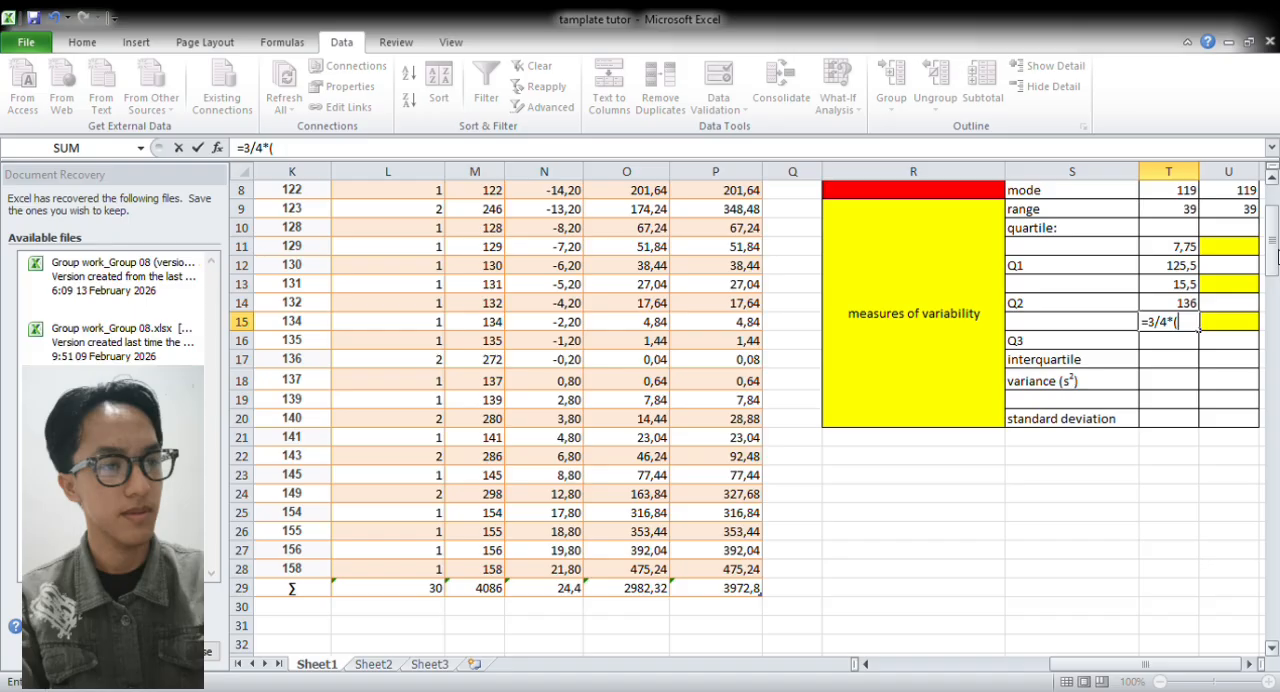
pyautogui.click(421, 586)
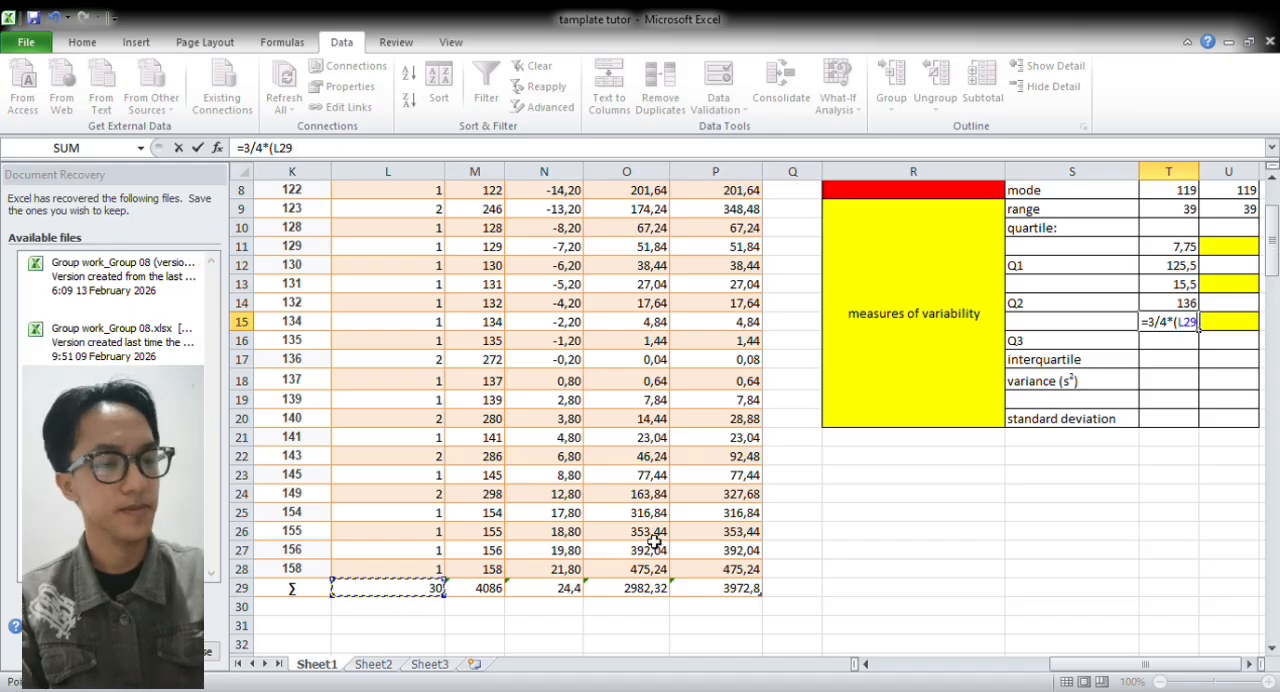
pyautogui.write('+1')
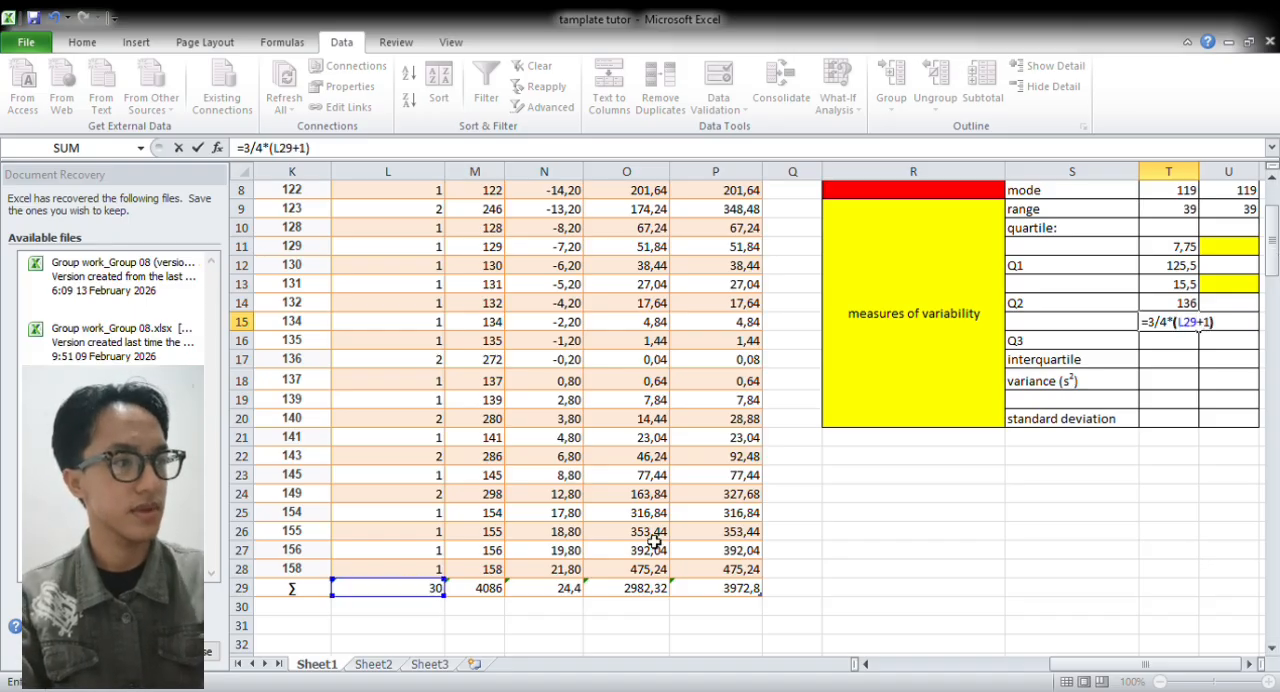
pyautogui.press('Return')
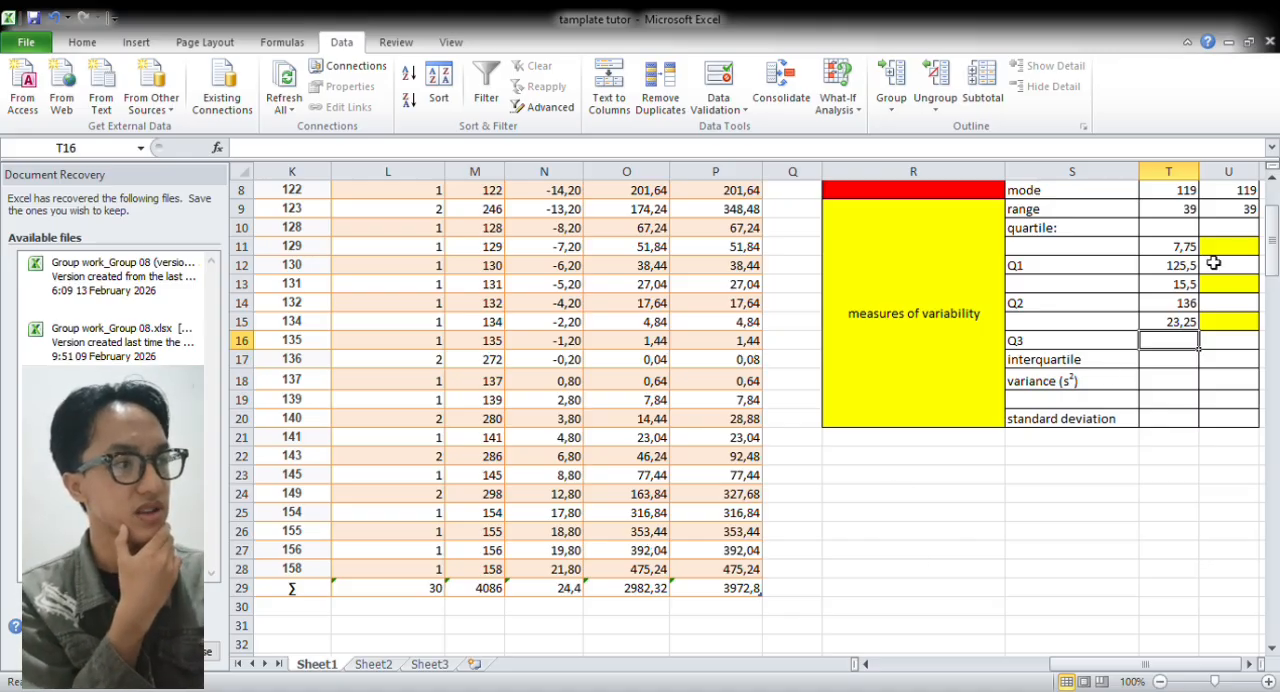
# Locate the Q3 position by adding up frequencies L6 to L23, and calculate the manual Q3 in T16 with =(K22+K23)/2
pyautogui.moveTo(1274, 250); pyautogui.dragTo(1274, 239)
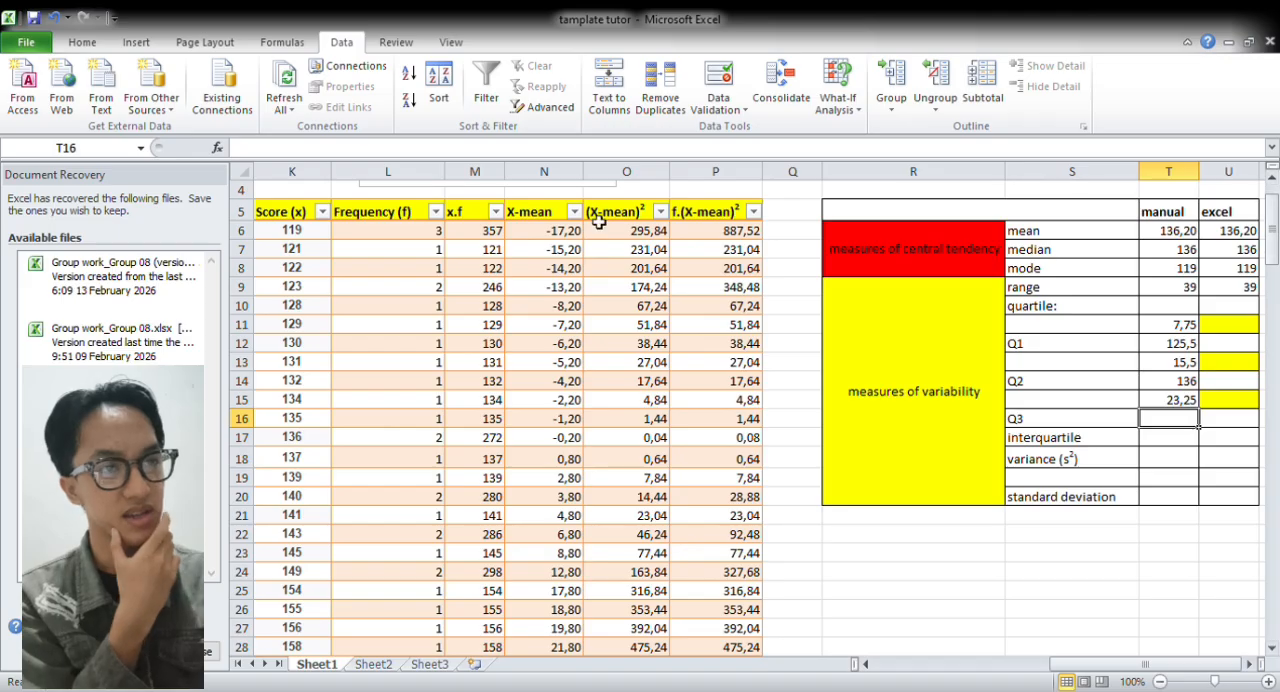
pyautogui.moveTo(430, 233); pyautogui.dragTo(396, 482)
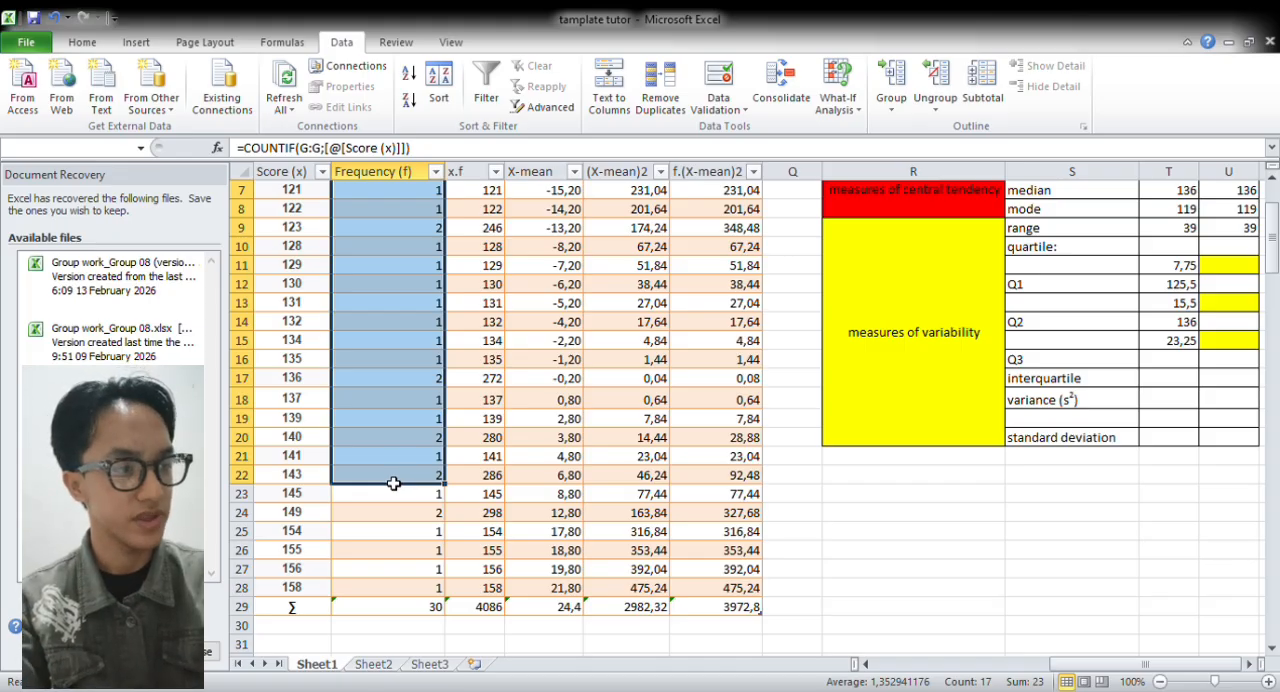
pyautogui.moveTo(394, 484); pyautogui.dragTo(388, 495)
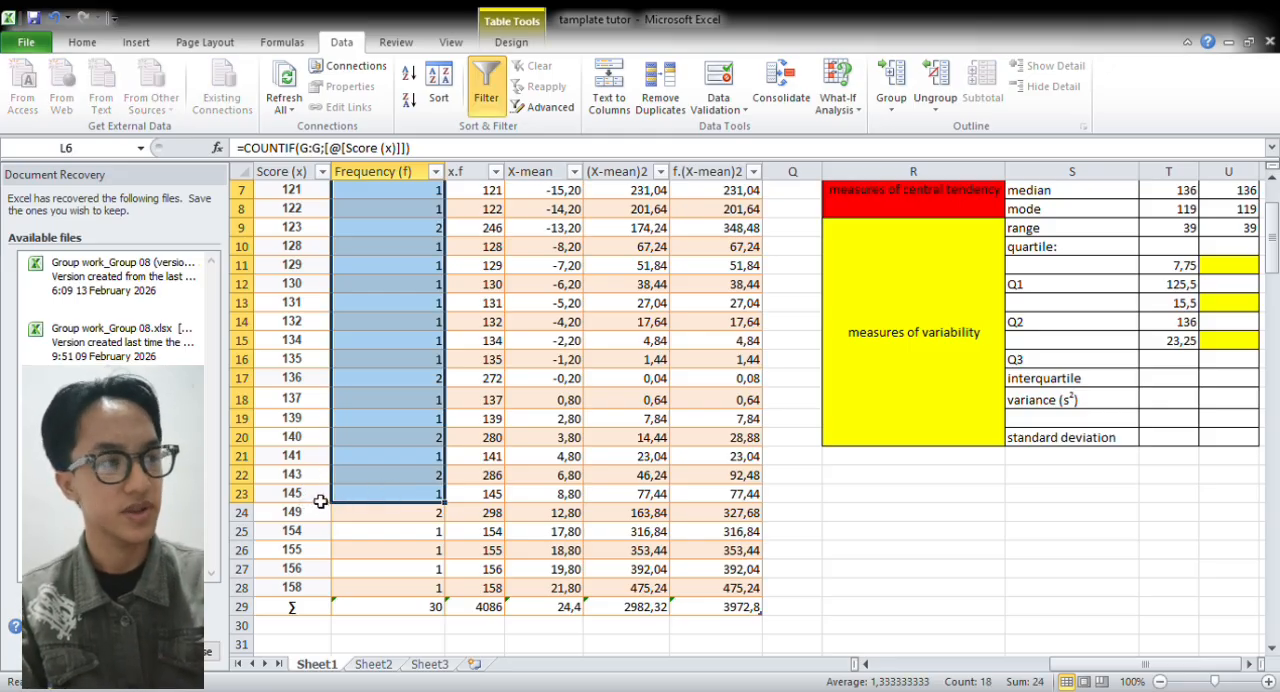
pyautogui.click(1169, 365)
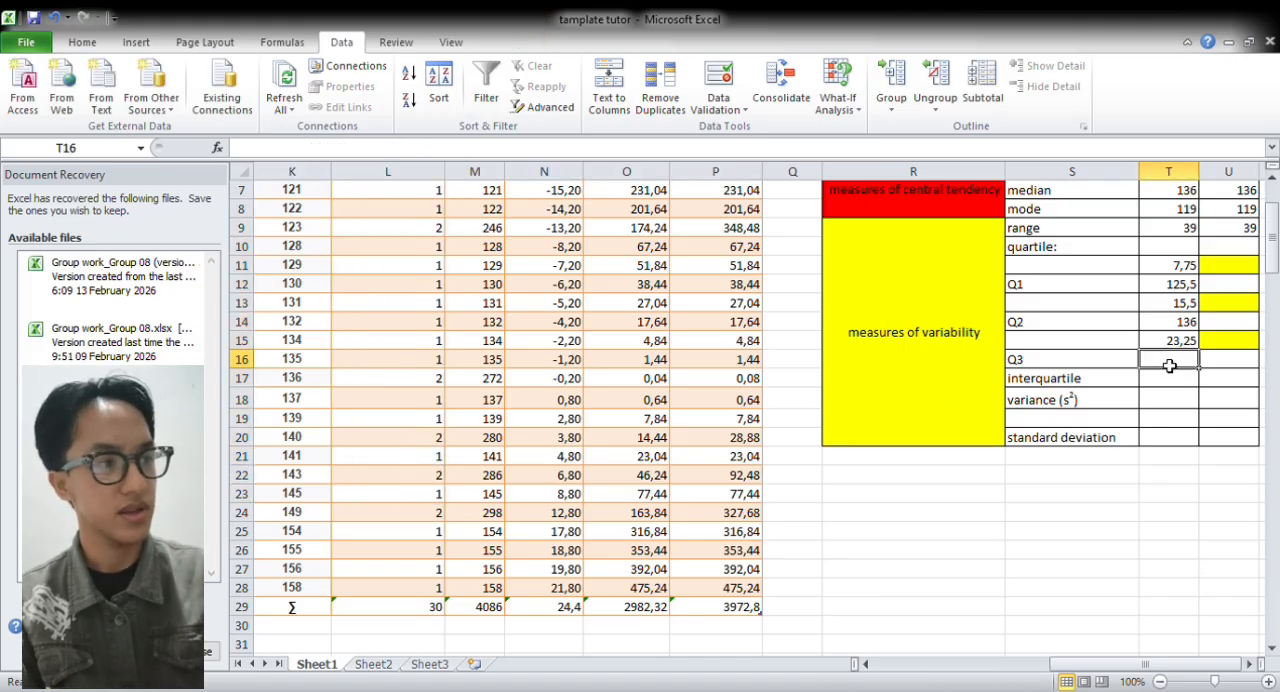
pyautogui.write('=(')
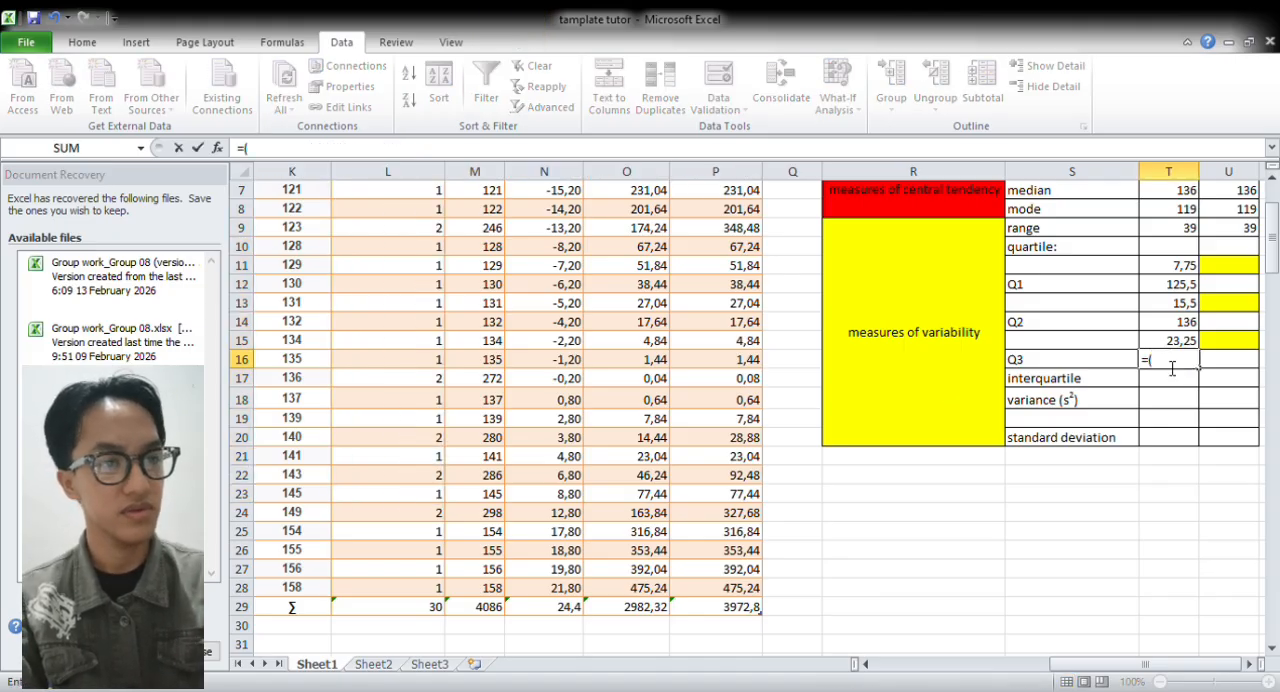
pyautogui.click(322, 480)
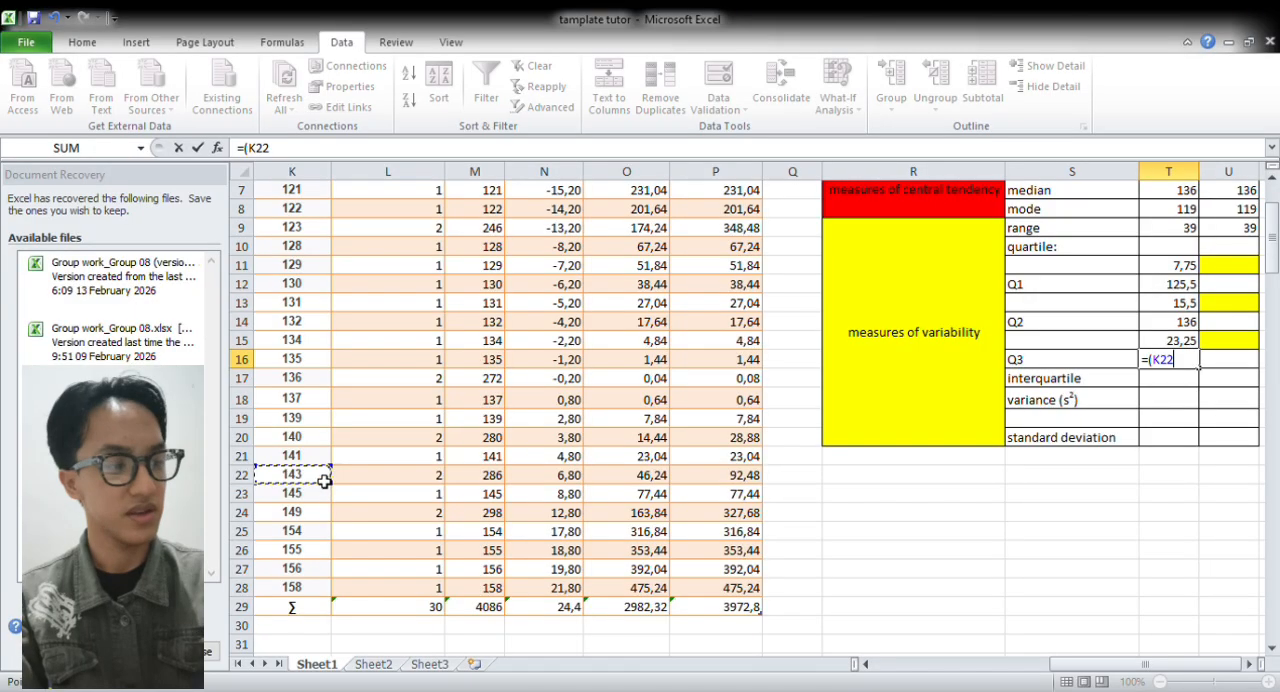
pyautogui.write('+')
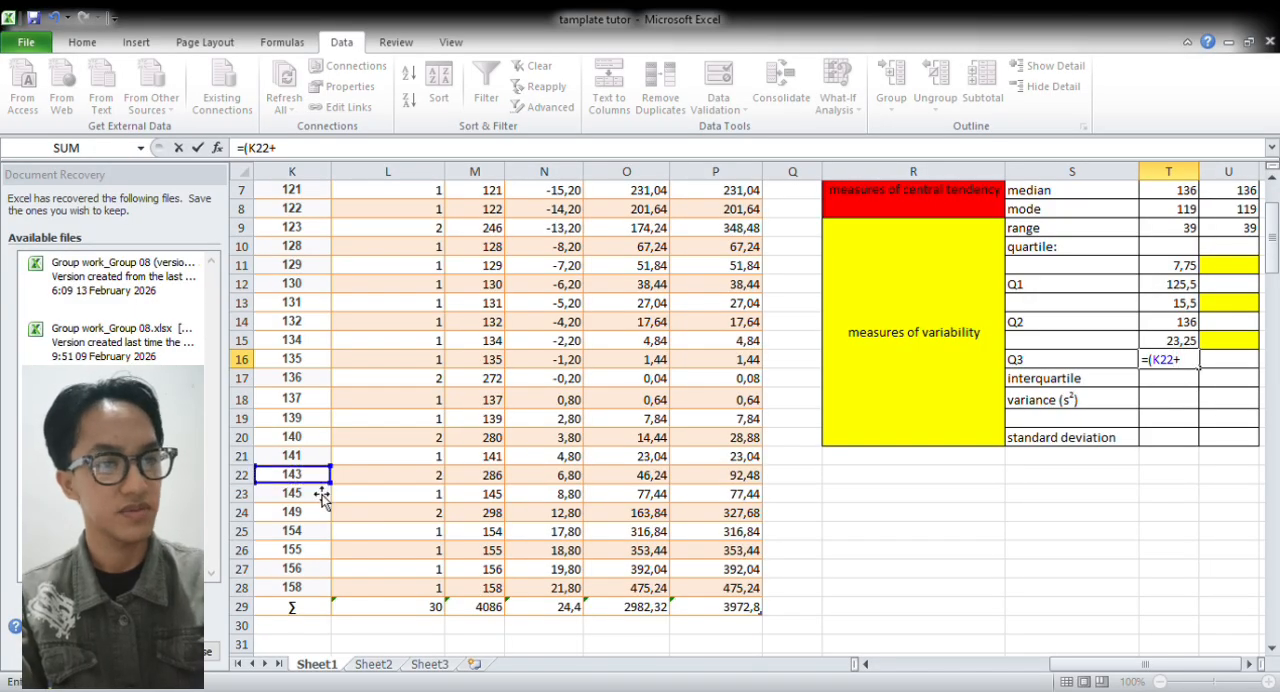
pyautogui.click(320, 497)
pyautogui.write(')')
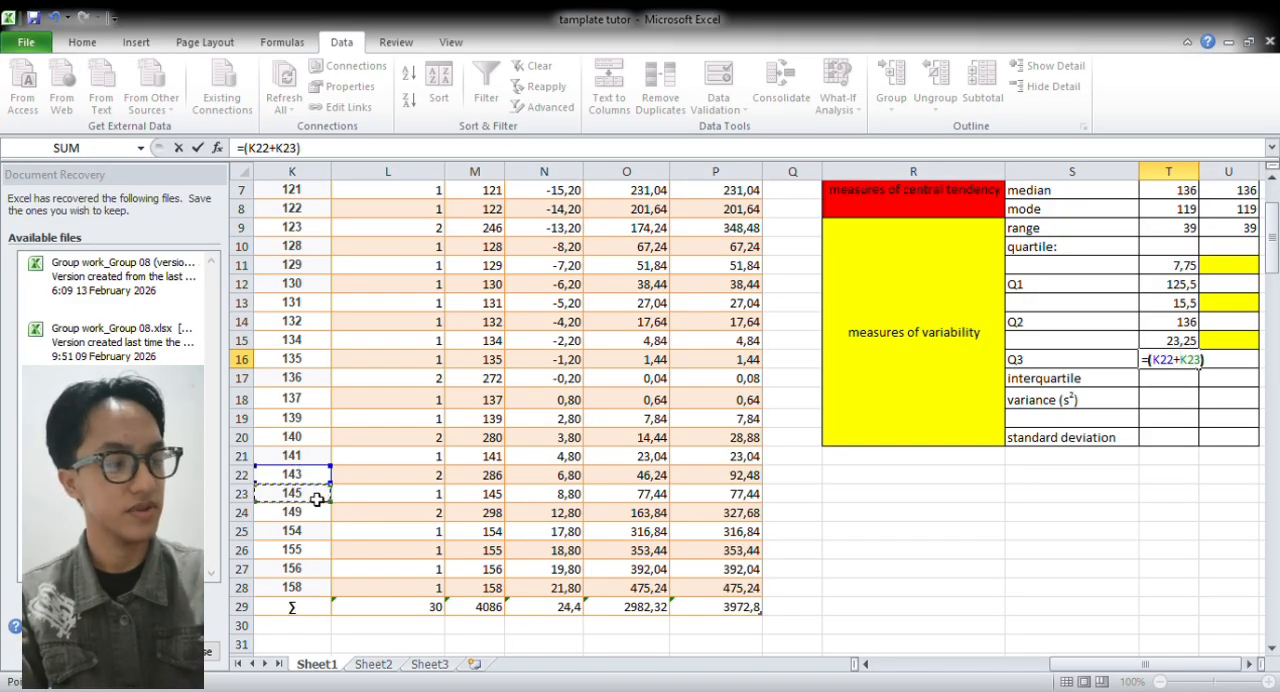
pyautogui.write('/')
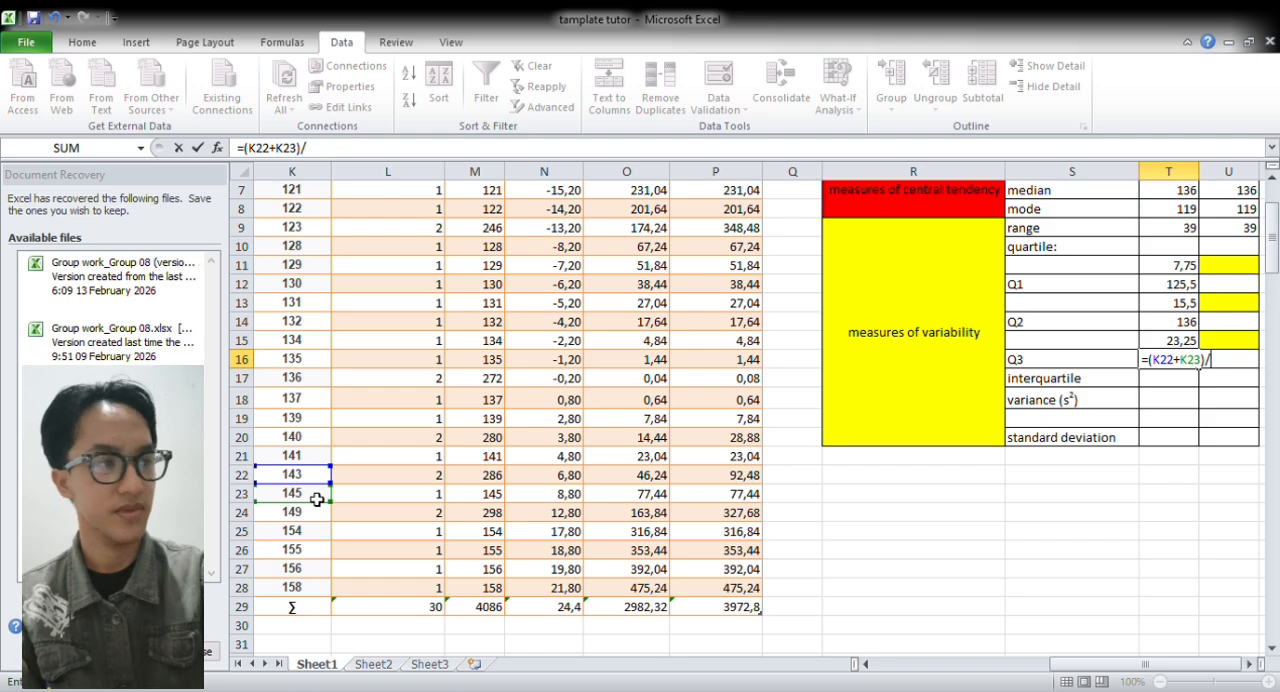
pyautogui.write('2')
pyautogui.press('Return')
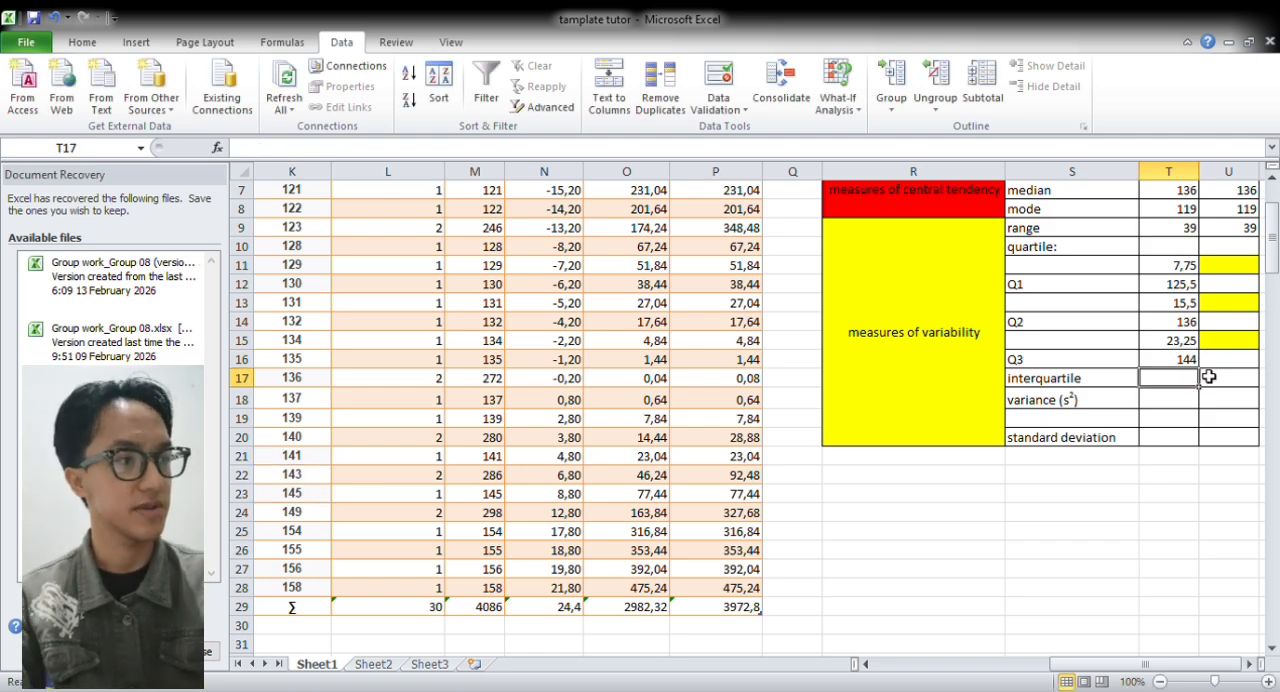
# Calculate the Excel Q1 in U12 with =QUARTILE(G:G;1), using the sorted scores in column G
pyautogui.click(1241, 292)
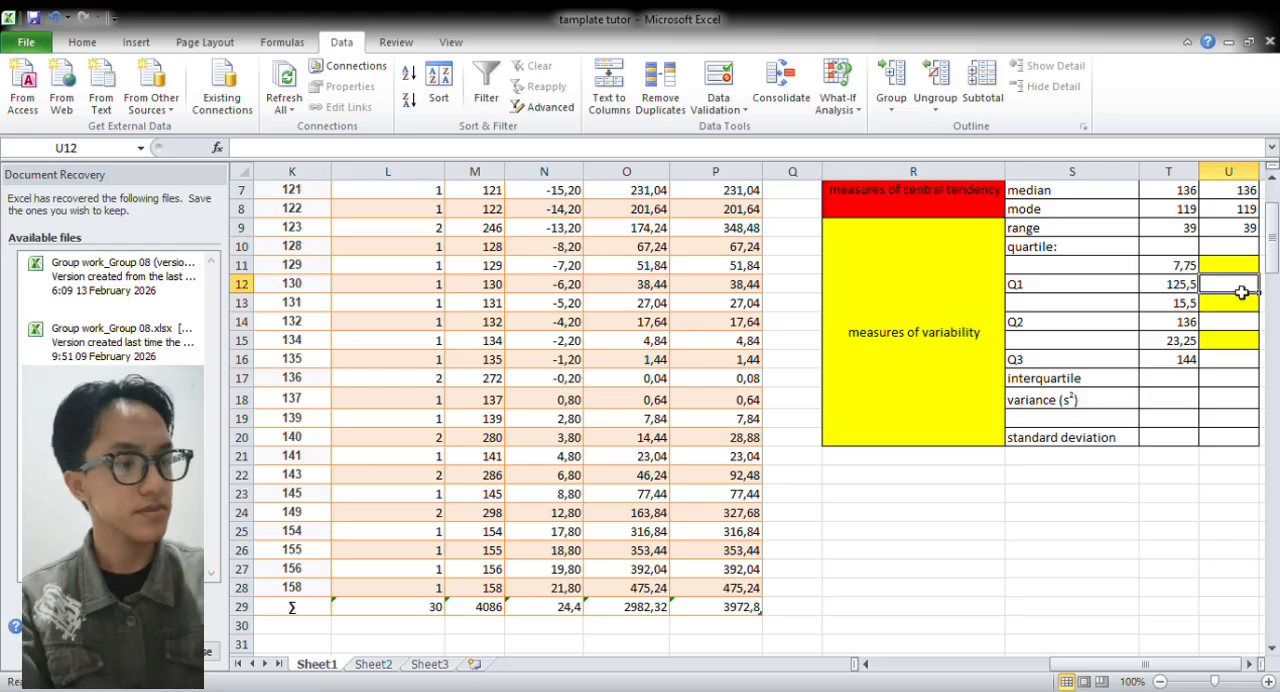
pyautogui.write('=')
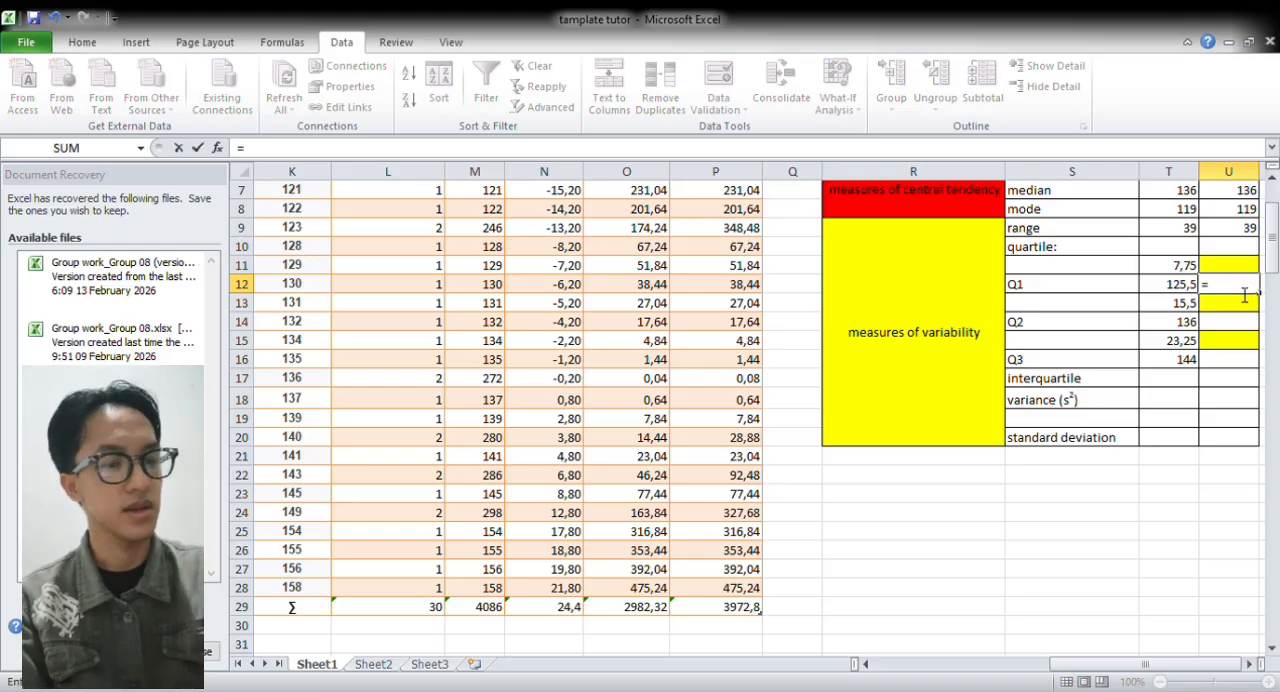
pyautogui.write('QUAR')
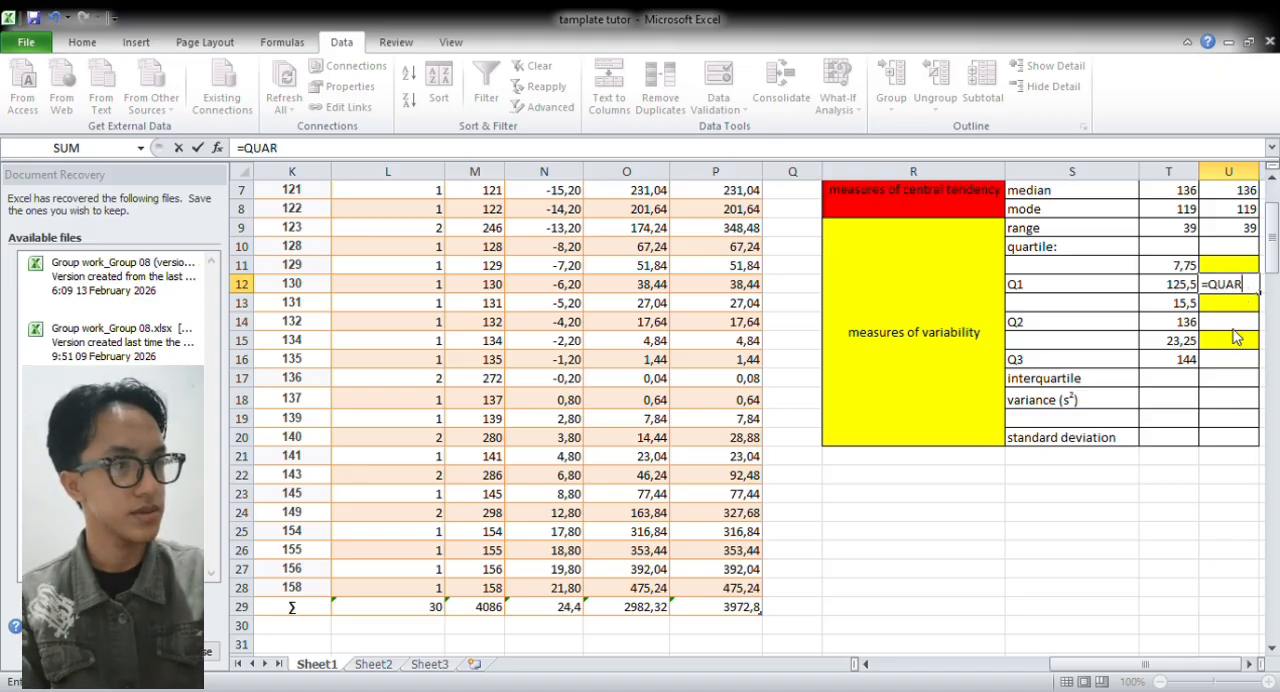
pyautogui.press('Tab')
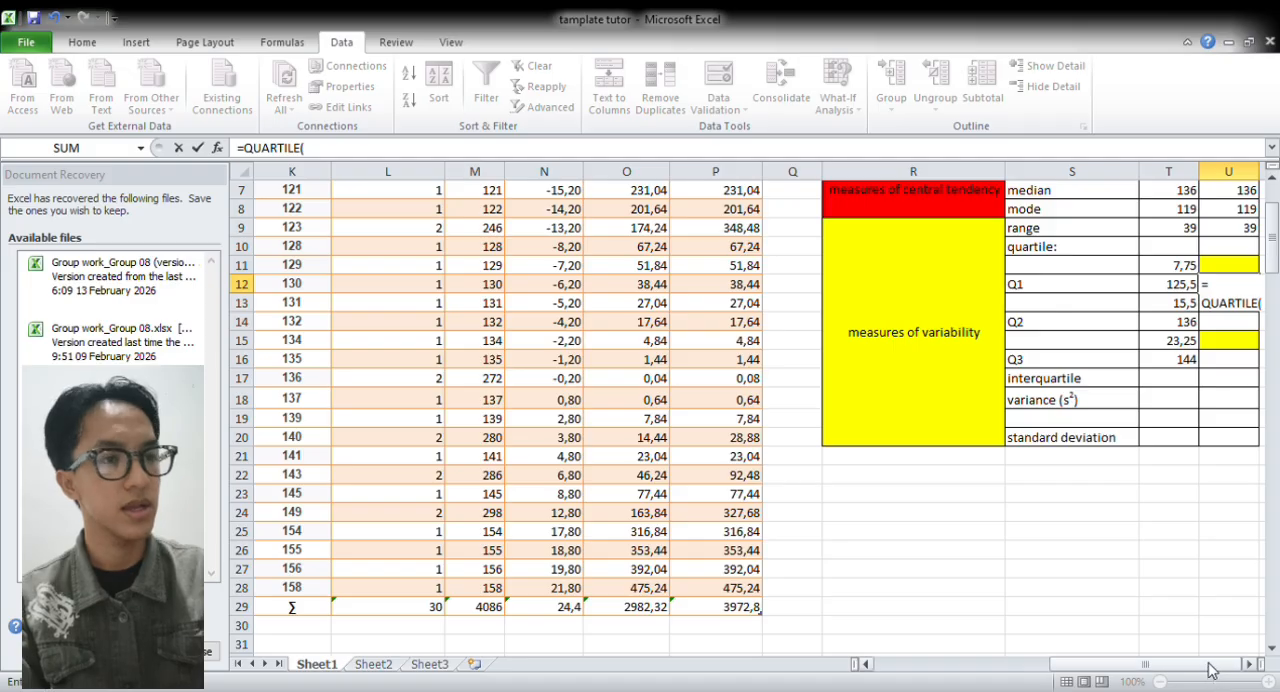
pyautogui.moveTo(1210, 664); pyautogui.dragTo(1089, 679)
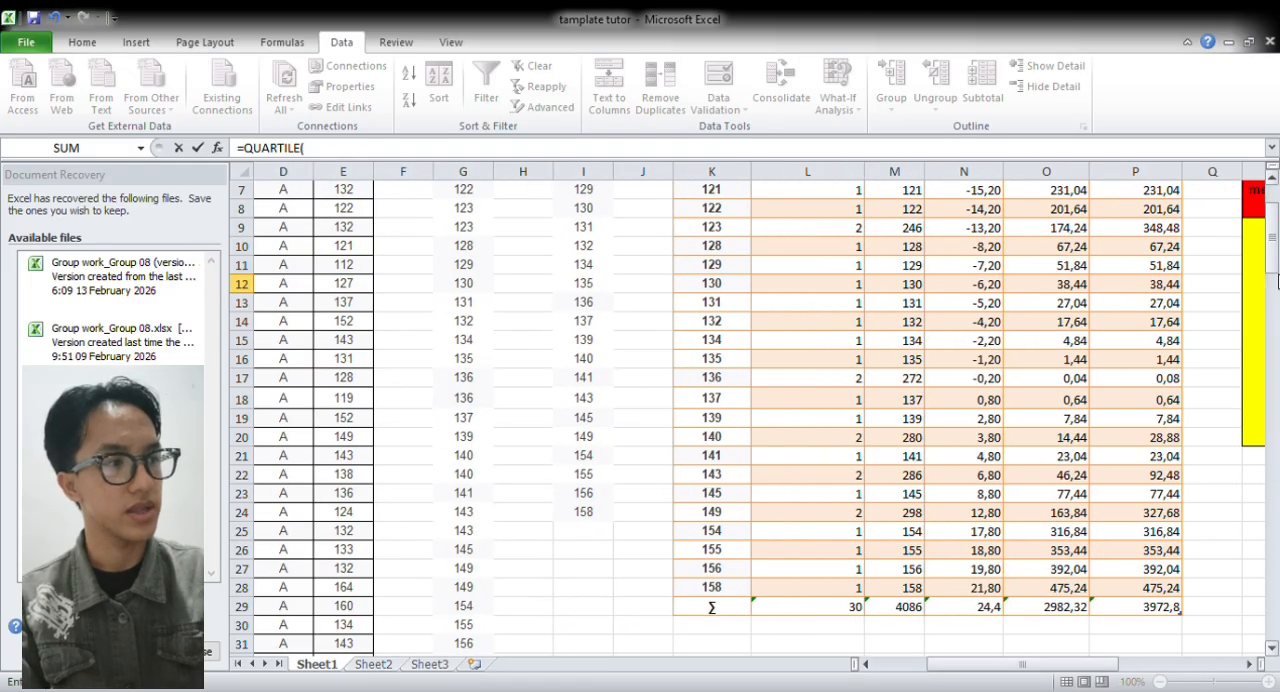
pyautogui.scroll(2, 1271, 260)
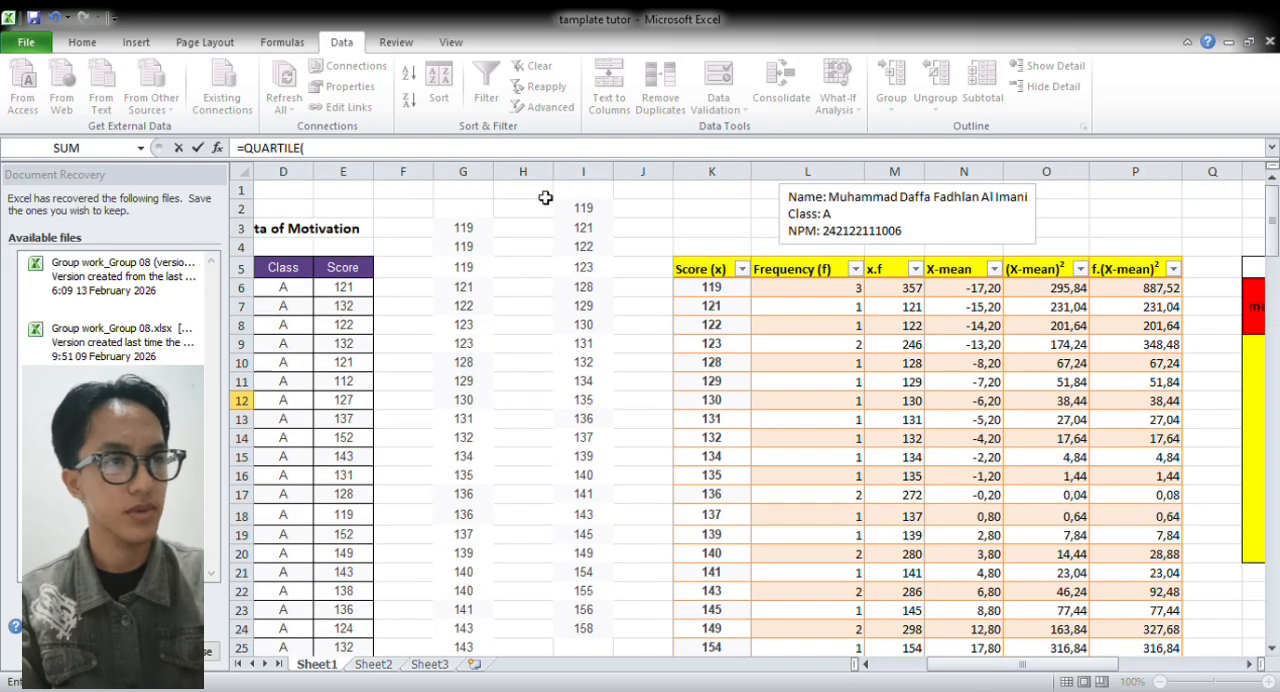
pyautogui.click(484, 183)
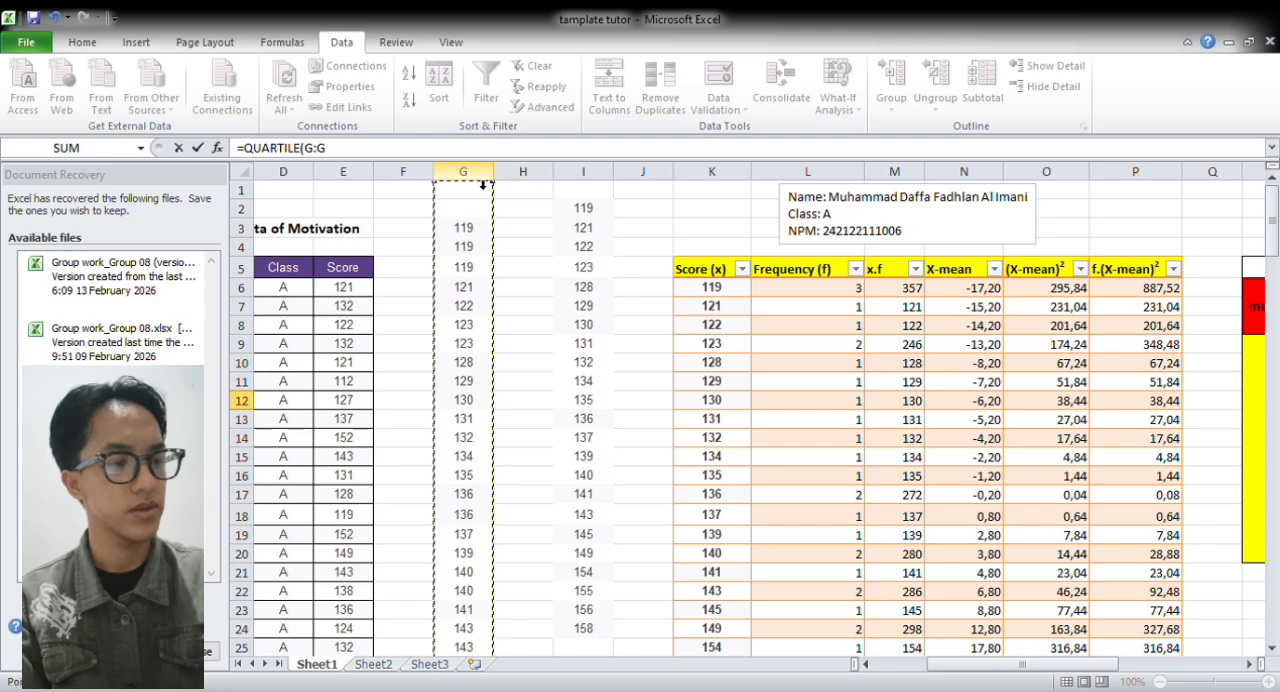
pyautogui.write(')')
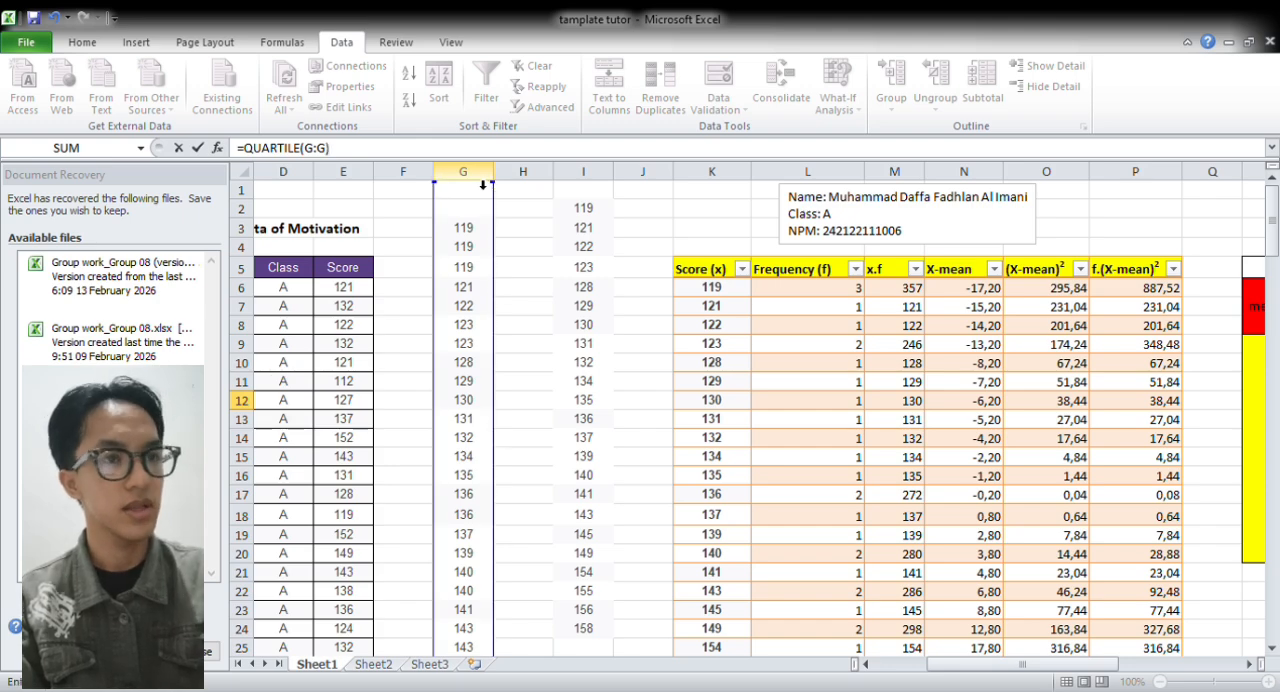
pyautogui.press('BackSpace')
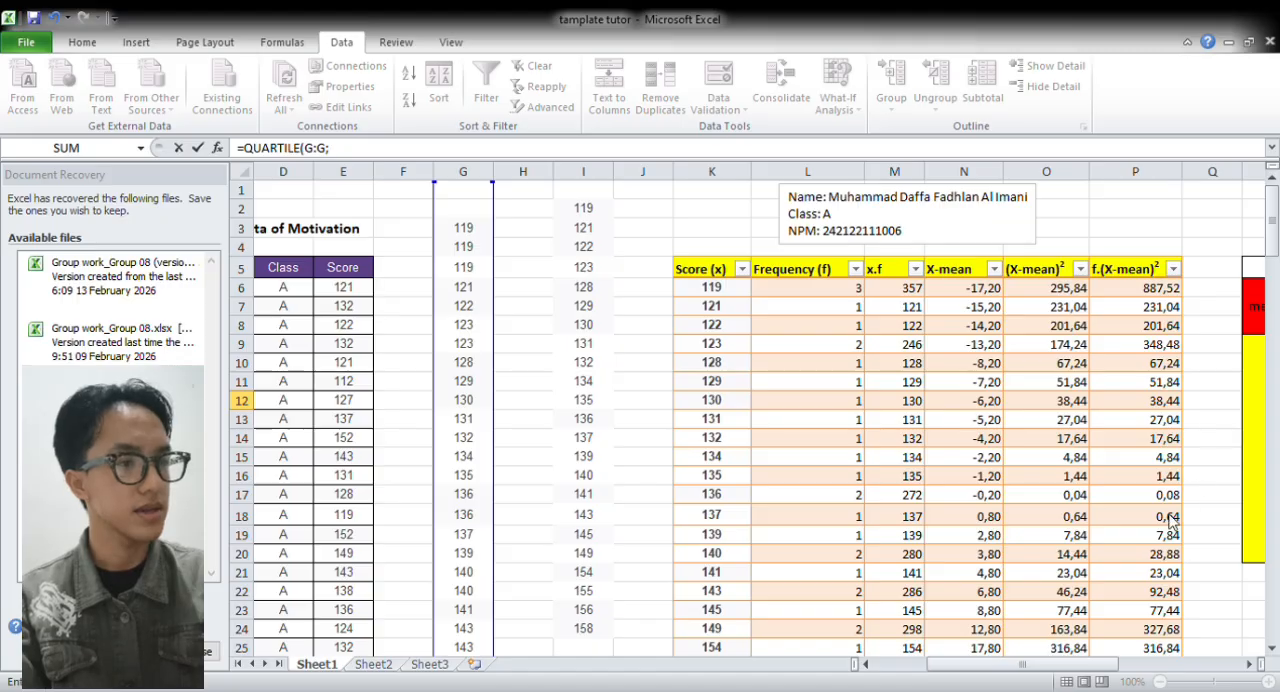
pyautogui.write('1')
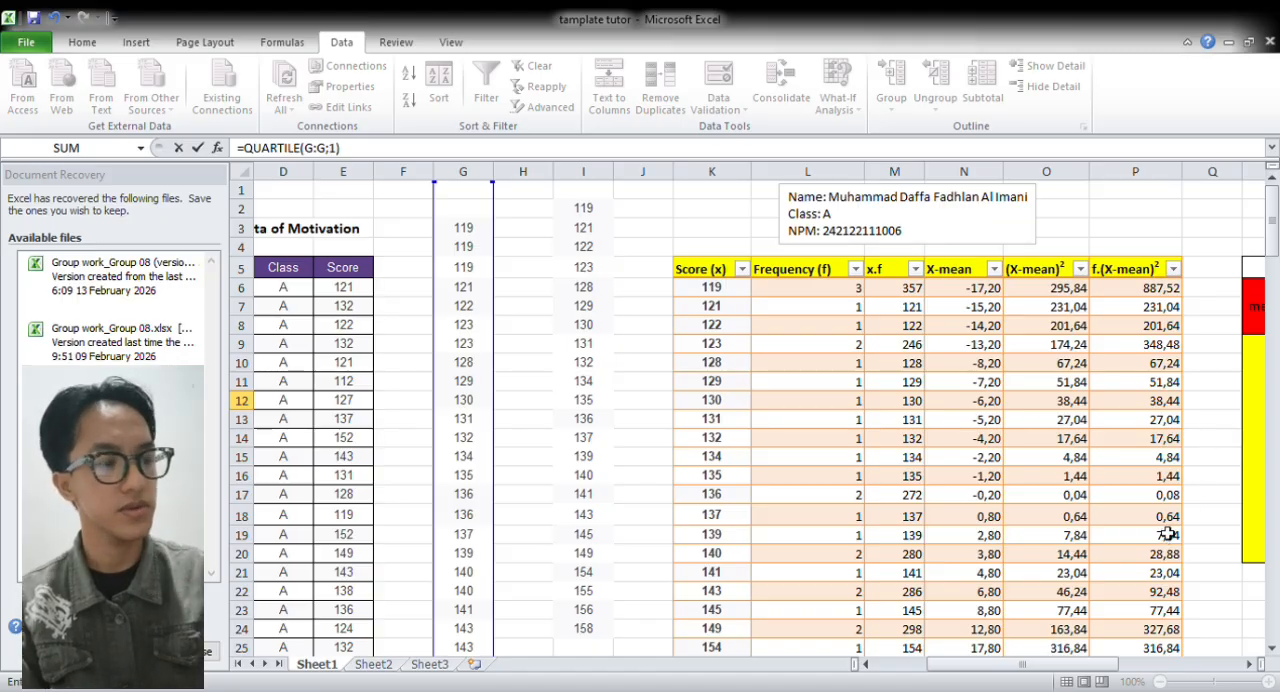
pyautogui.write(')')
pyautogui.press('Return')
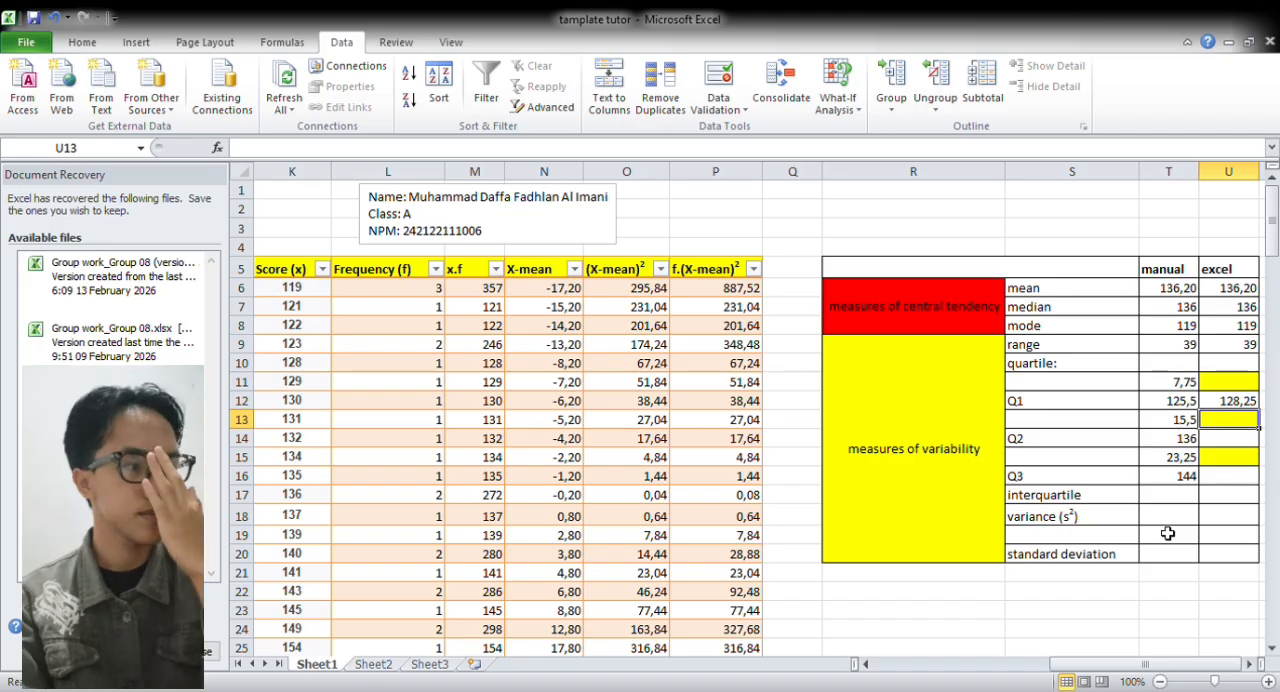
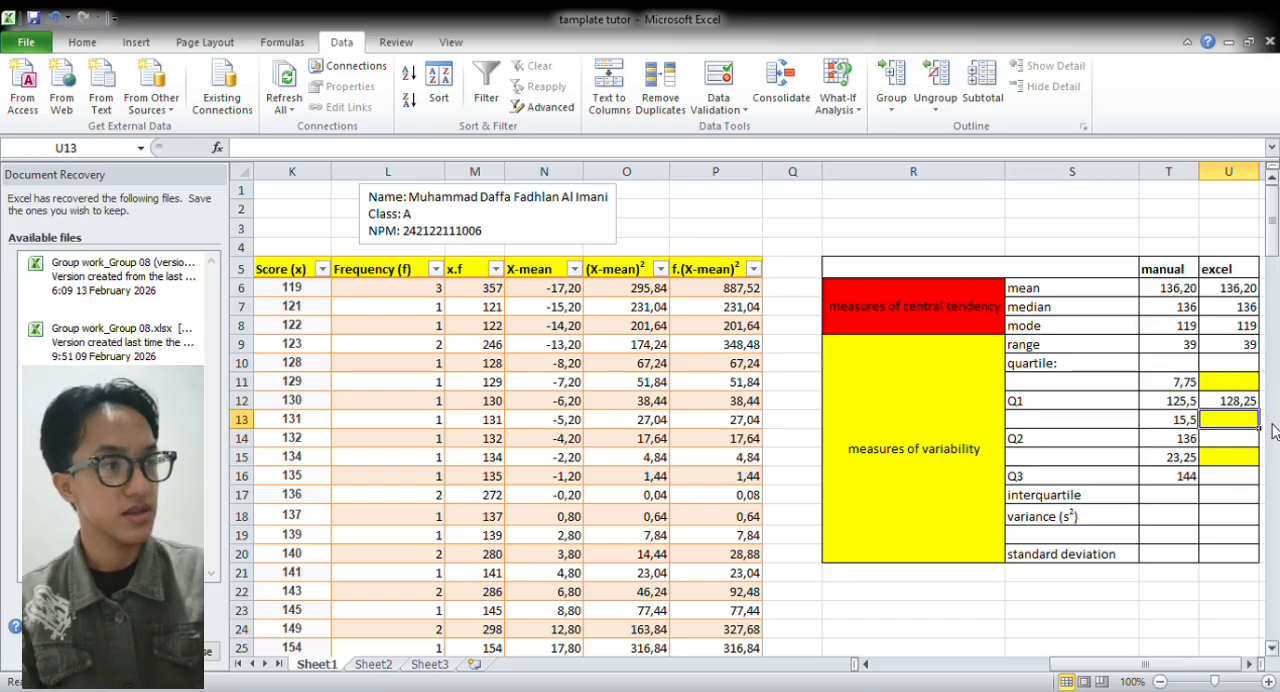
# Change the Excel Q1 formula in U12 to =QUARTILE.EXC(G:G;1)
pyautogui.click(1234, 405)
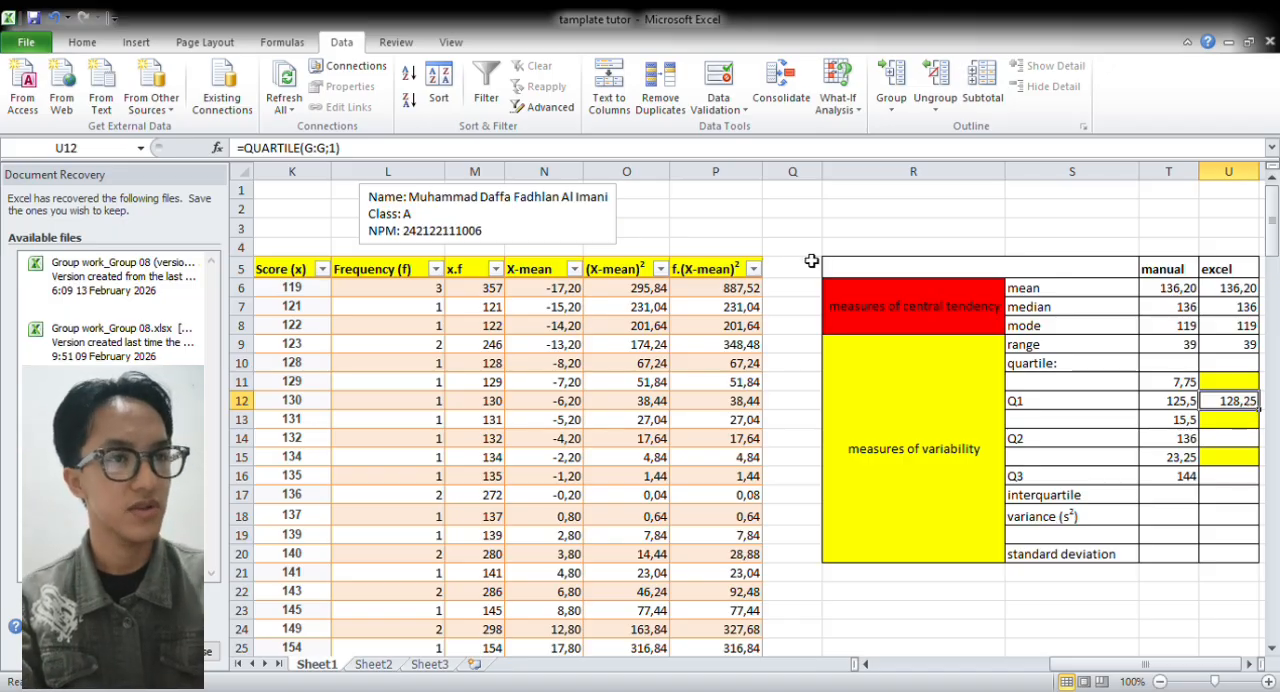
pyautogui.click(310, 152)
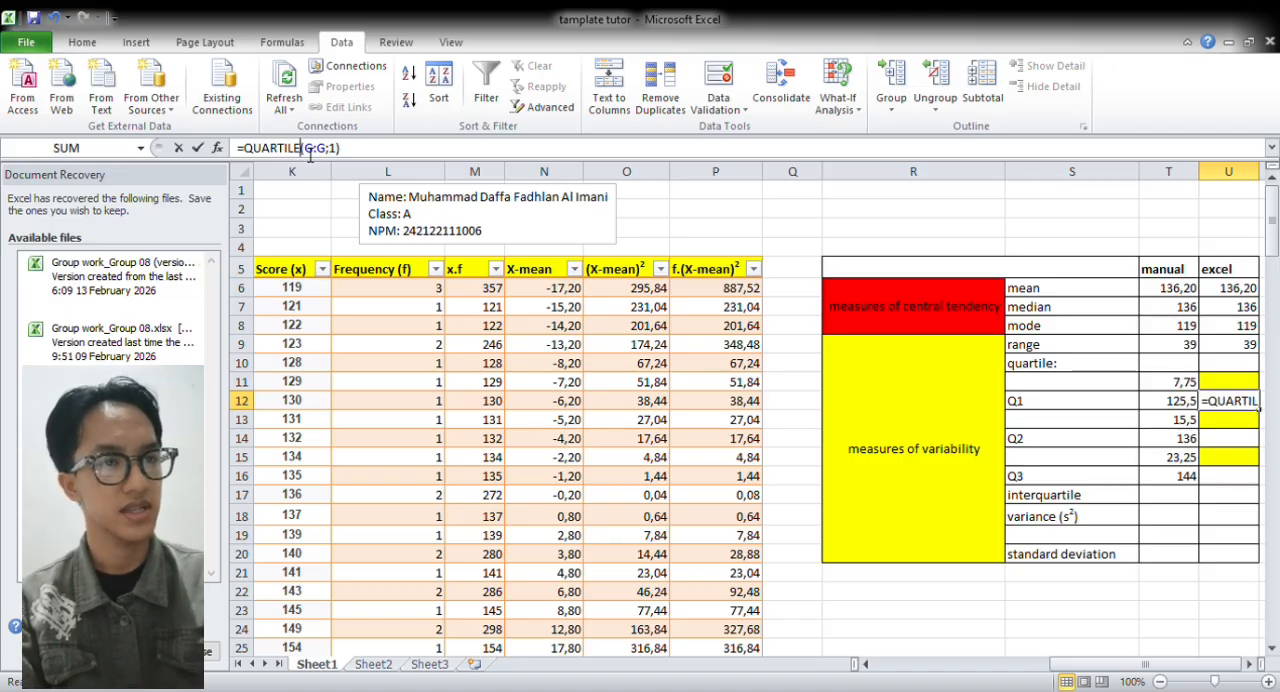
pyautogui.write('.')
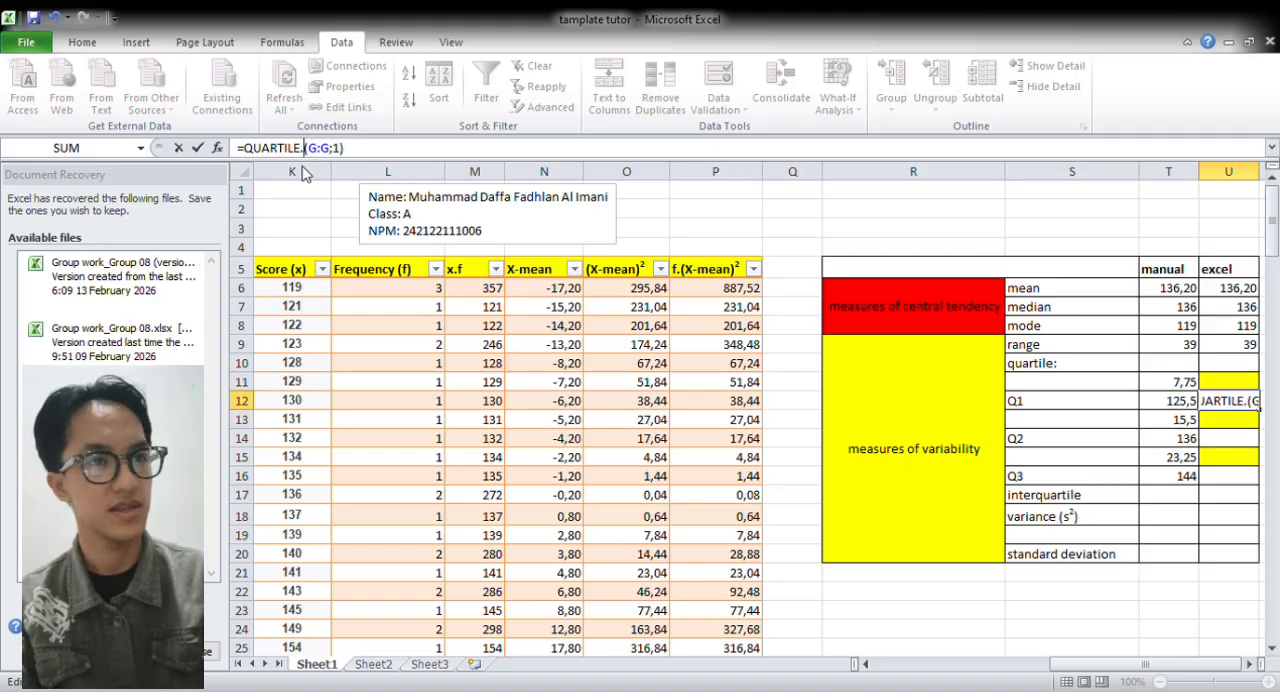
pyautogui.write('EXC')
pyautogui.press('Return')
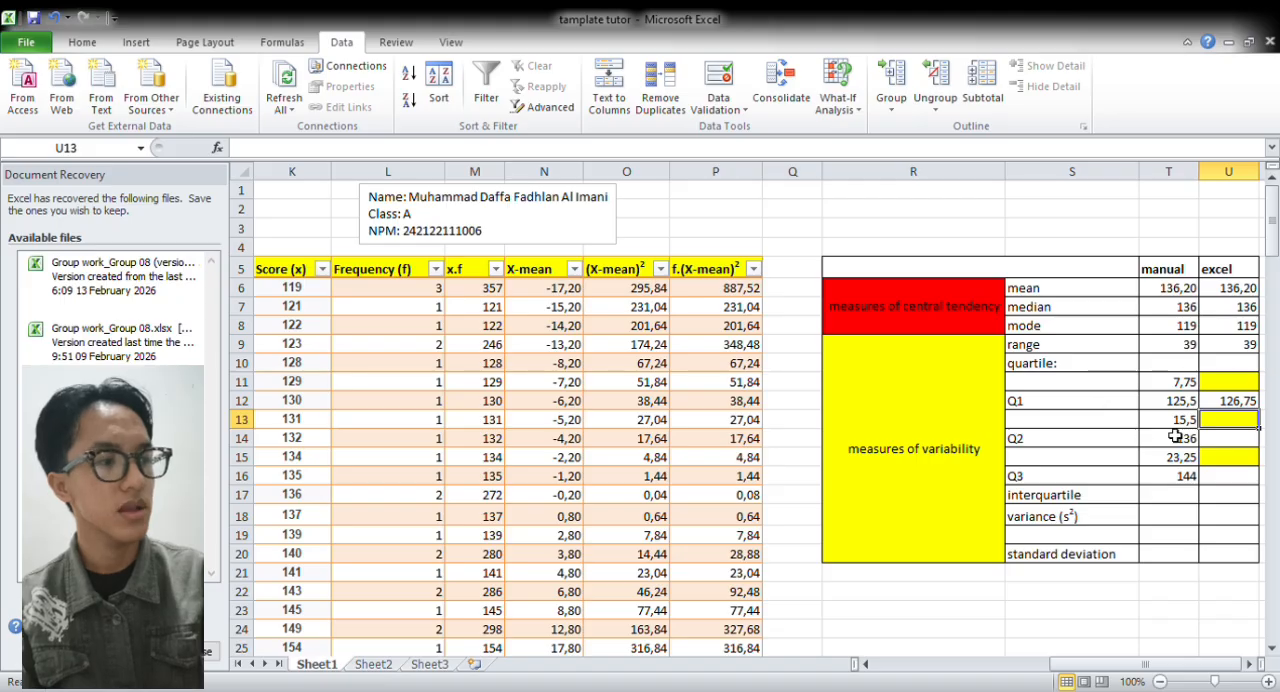
# Calculate the Excel Q2 in U14 with =QUARTILE(G:G;2), using the sorted scores in column G
pyautogui.click(1236, 448)
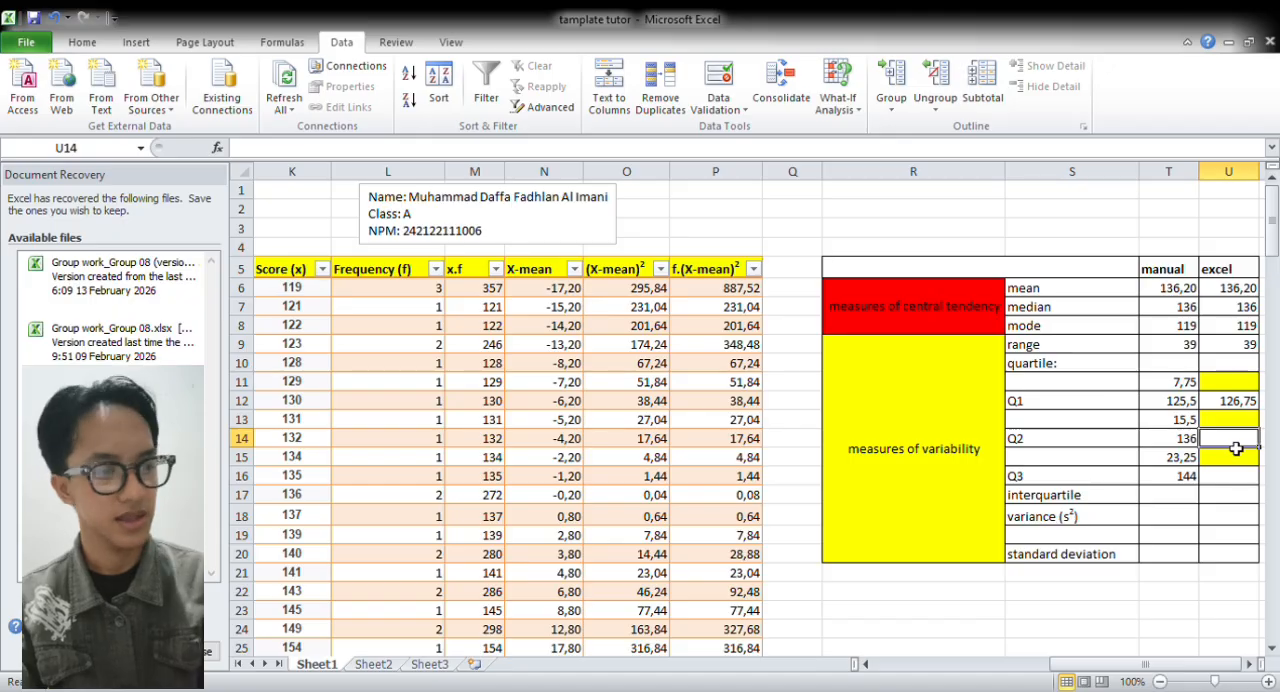
pyautogui.write('=')
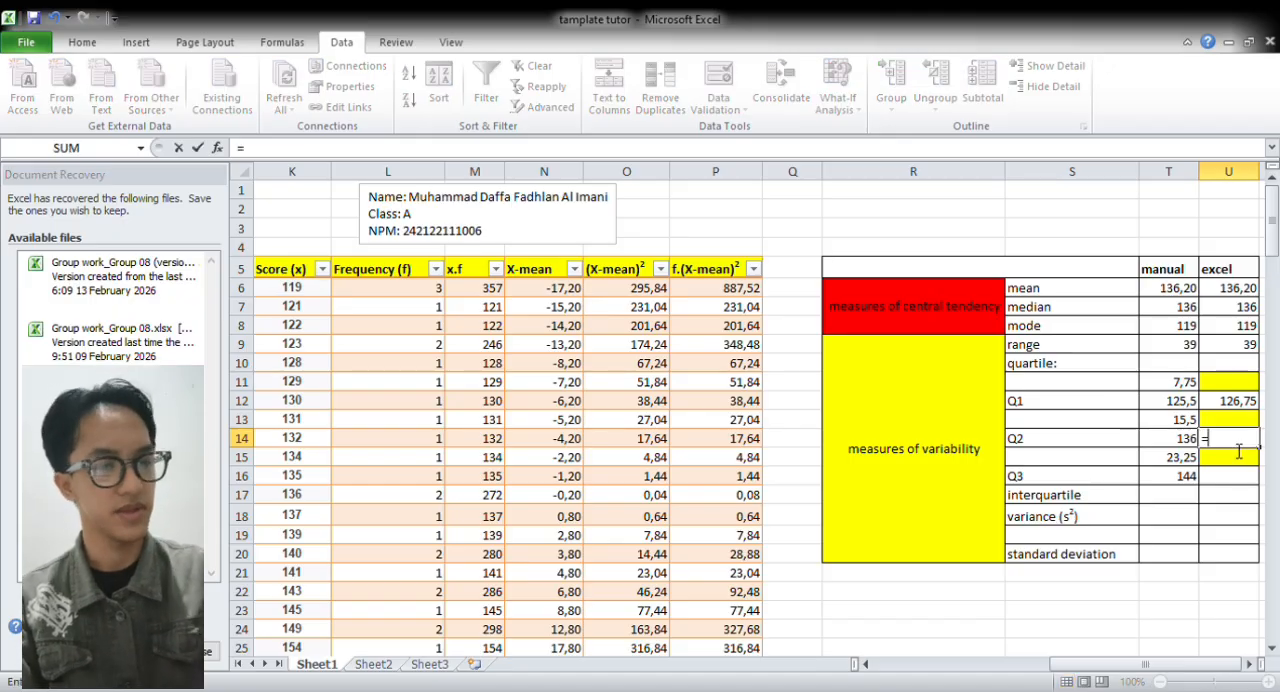
pyautogui.write('QUA')
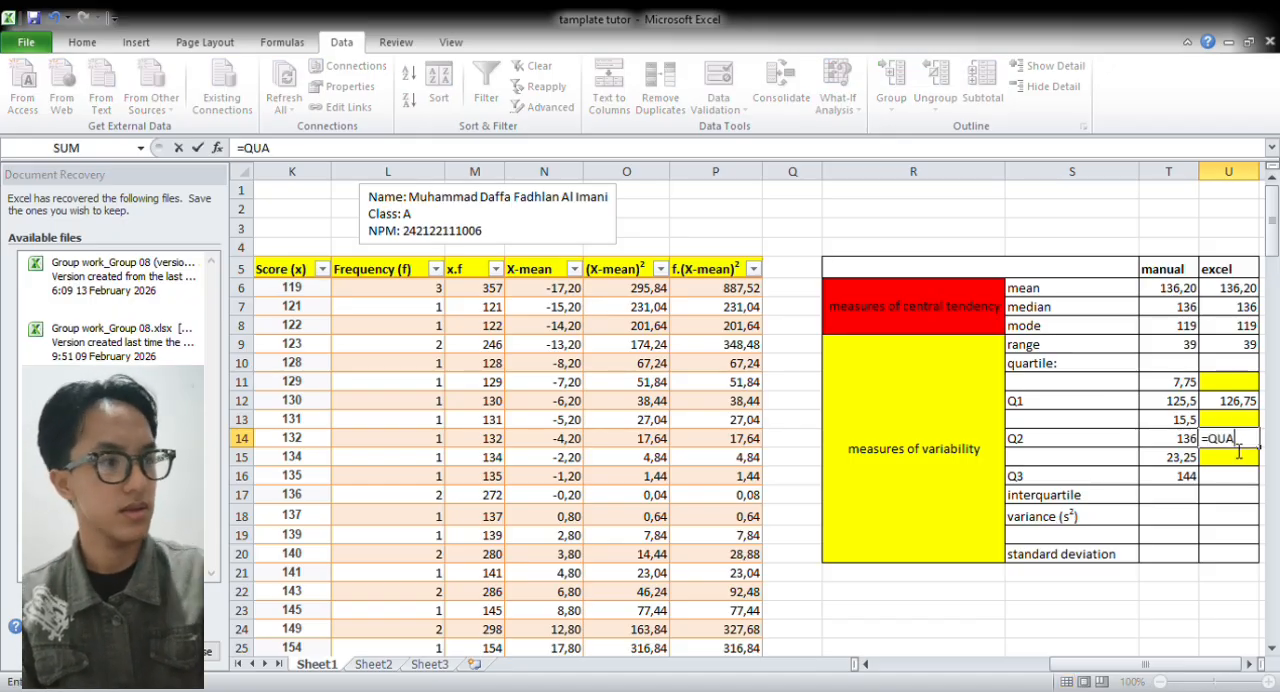
pyautogui.press('Tab')
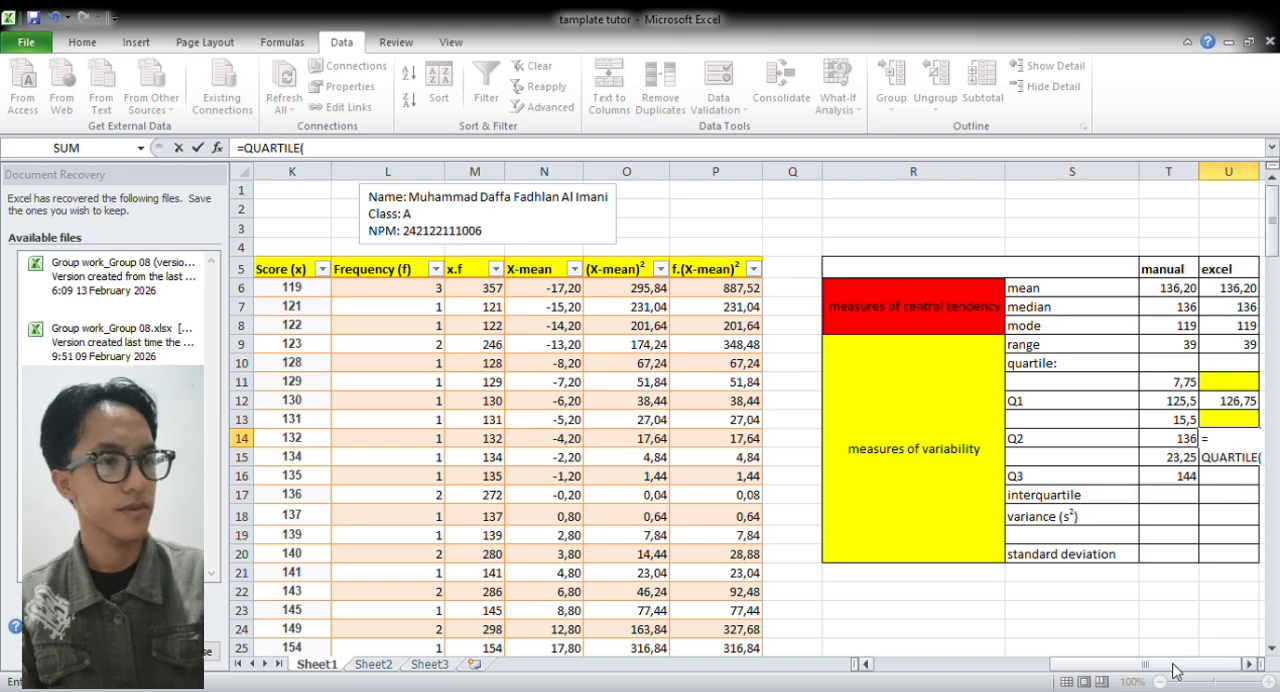
pyautogui.moveTo(1179, 665); pyautogui.dragTo(1108, 665)
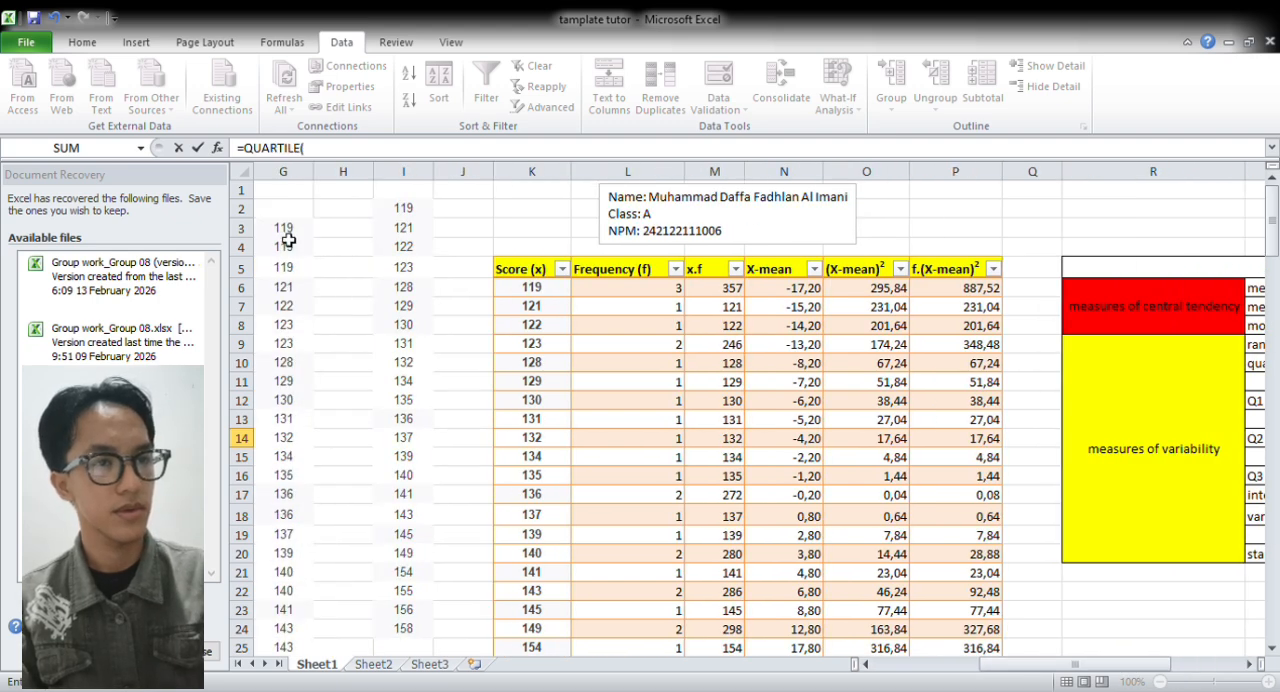
pyautogui.click(307, 176)
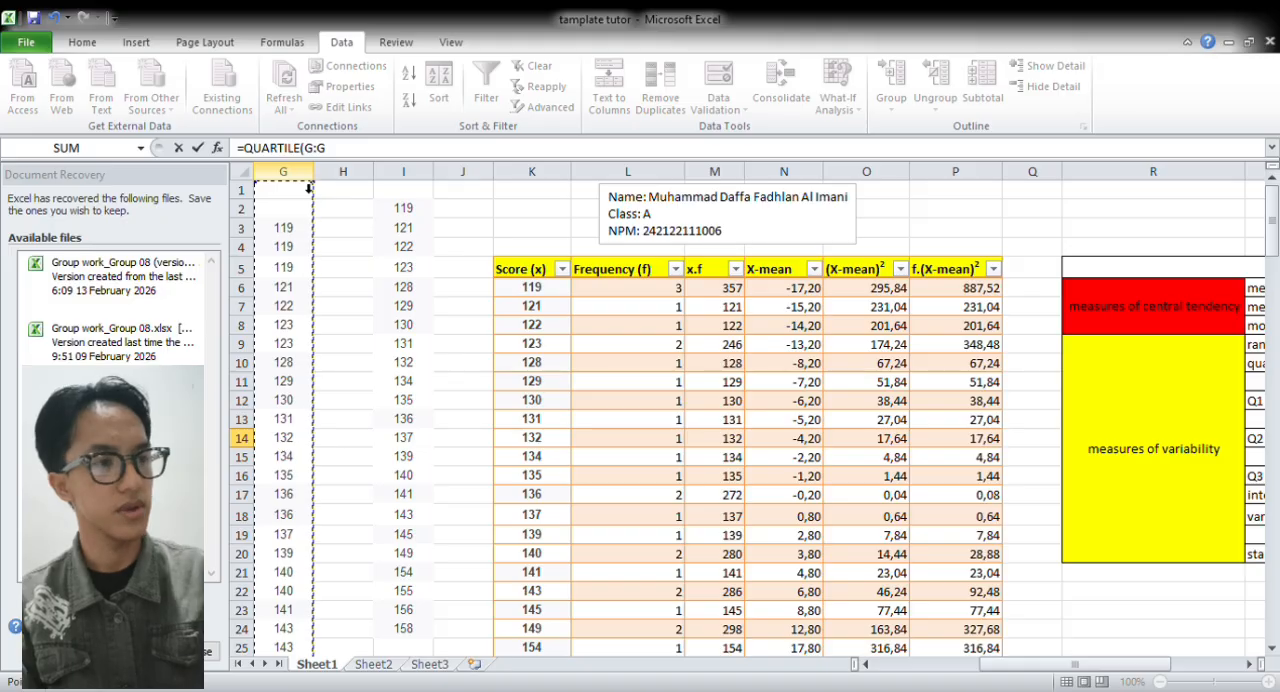
pyautogui.write(';')
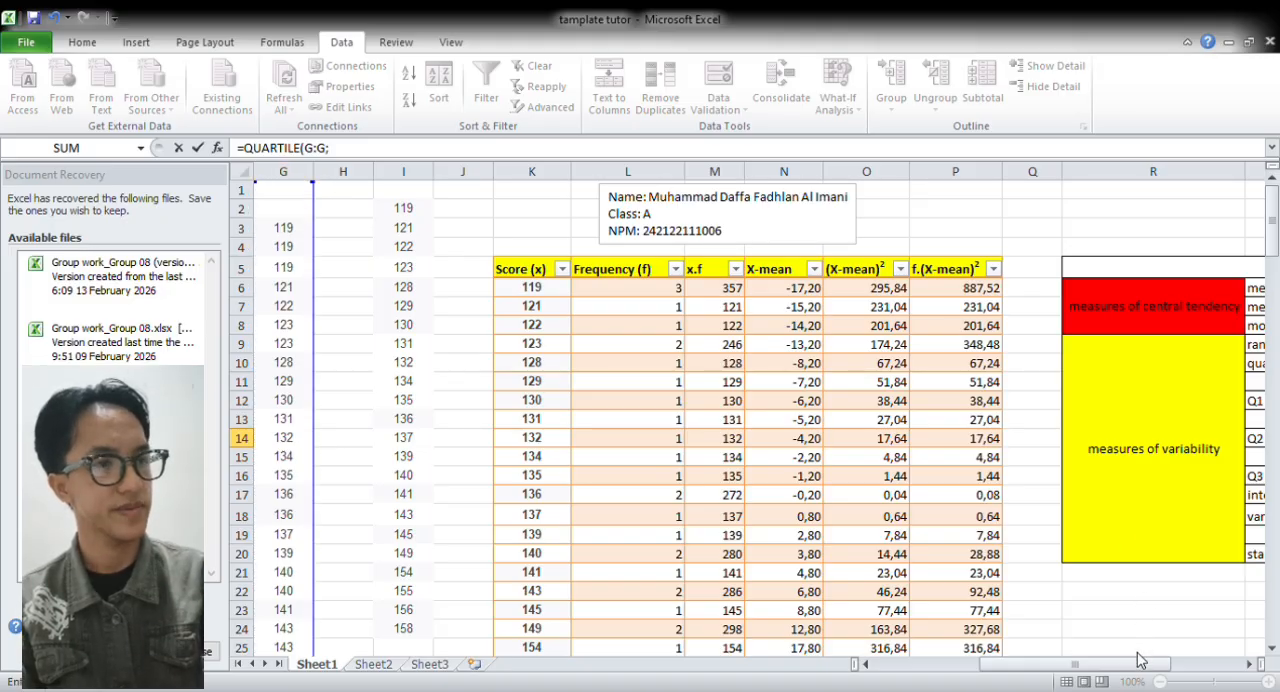
pyautogui.write('2')
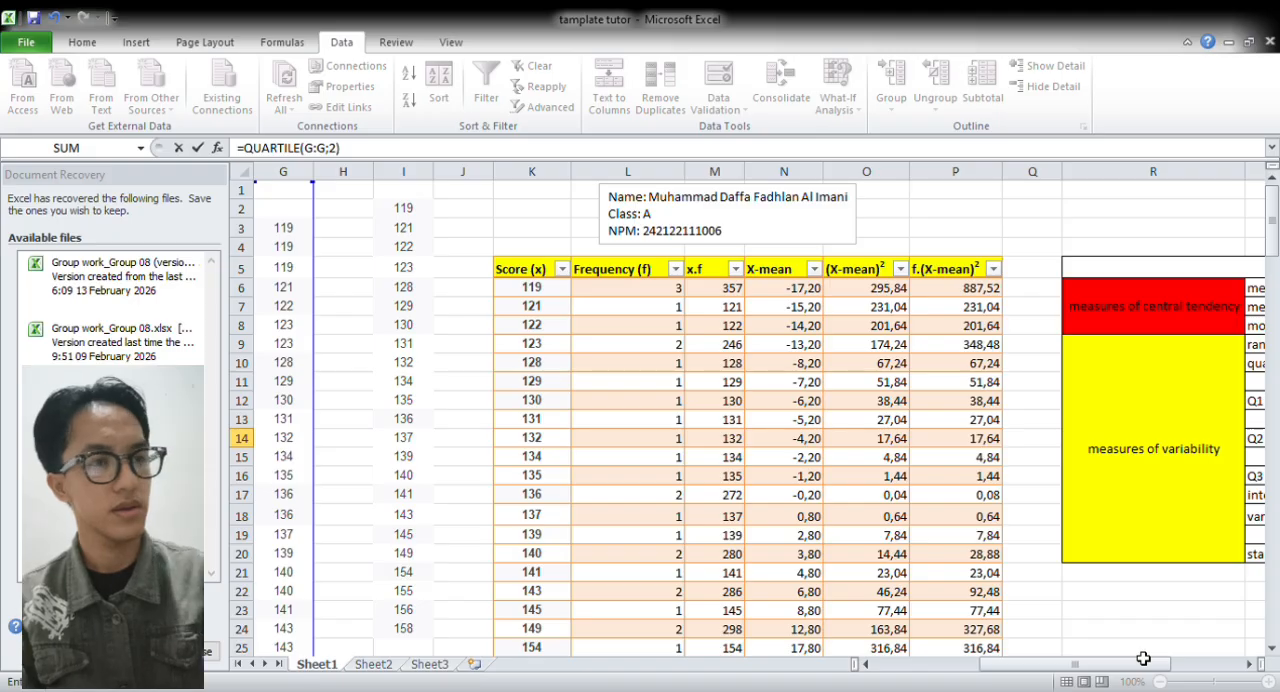
pyautogui.press('Return')
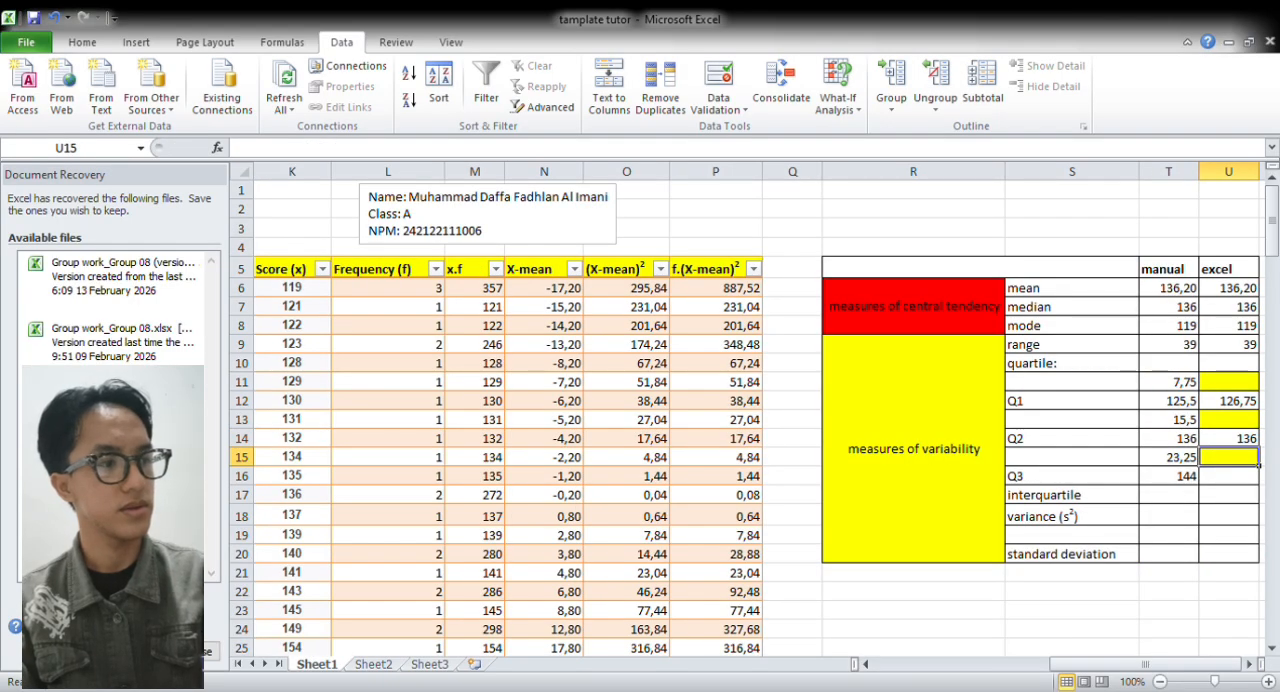
# Calculate the Excel Q3 in U16 with =QUARTILE(G:G;3), using the sorted scores in column G
pyautogui.click(1246, 481)
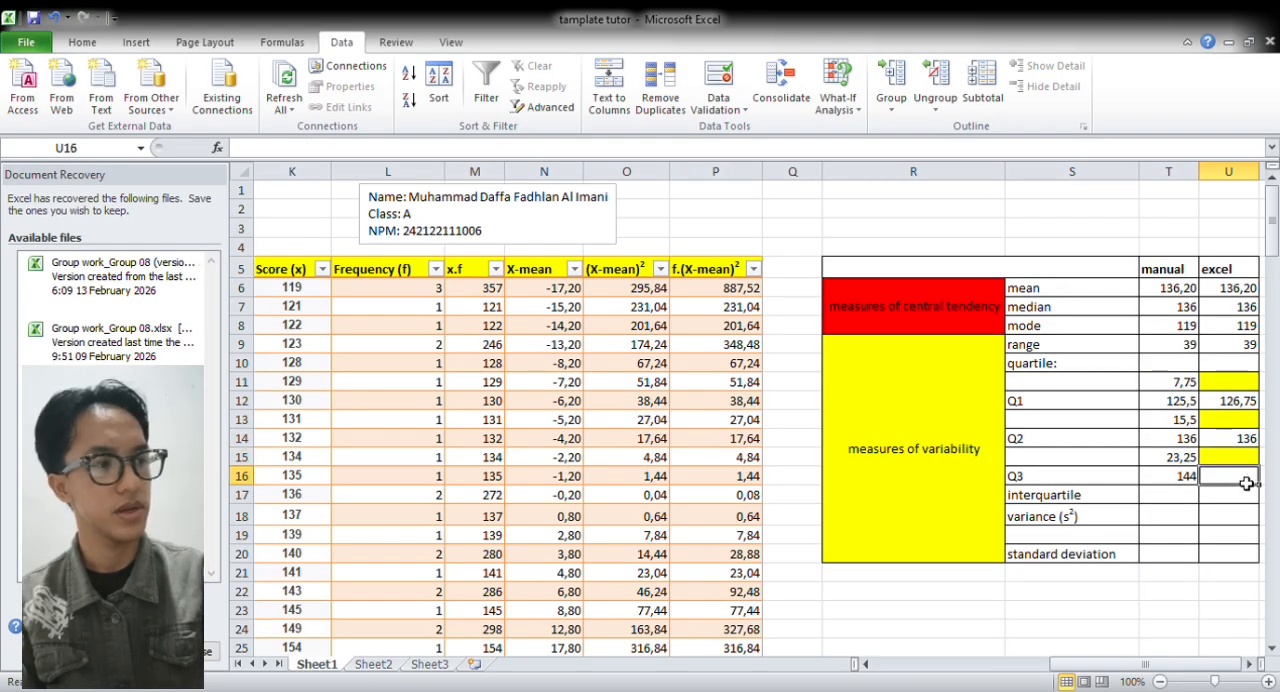
pyautogui.write('=QY')
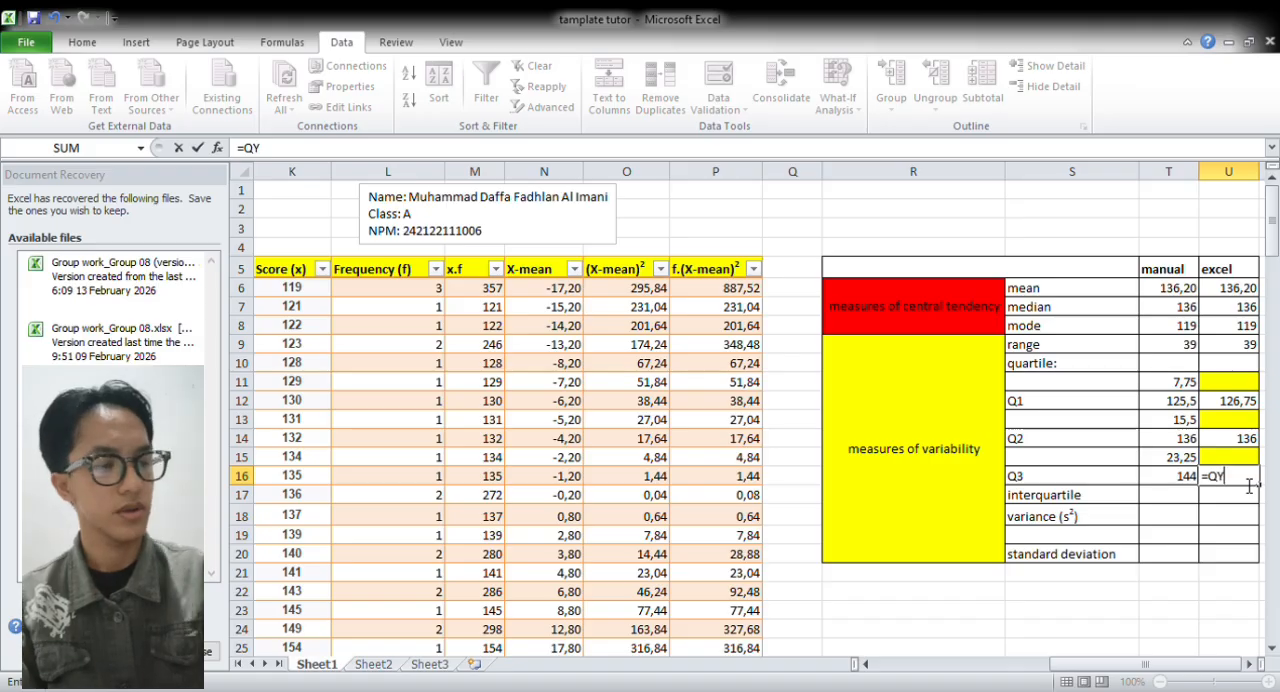
pyautogui.press('BackSpace')
pyautogui.write('UART')
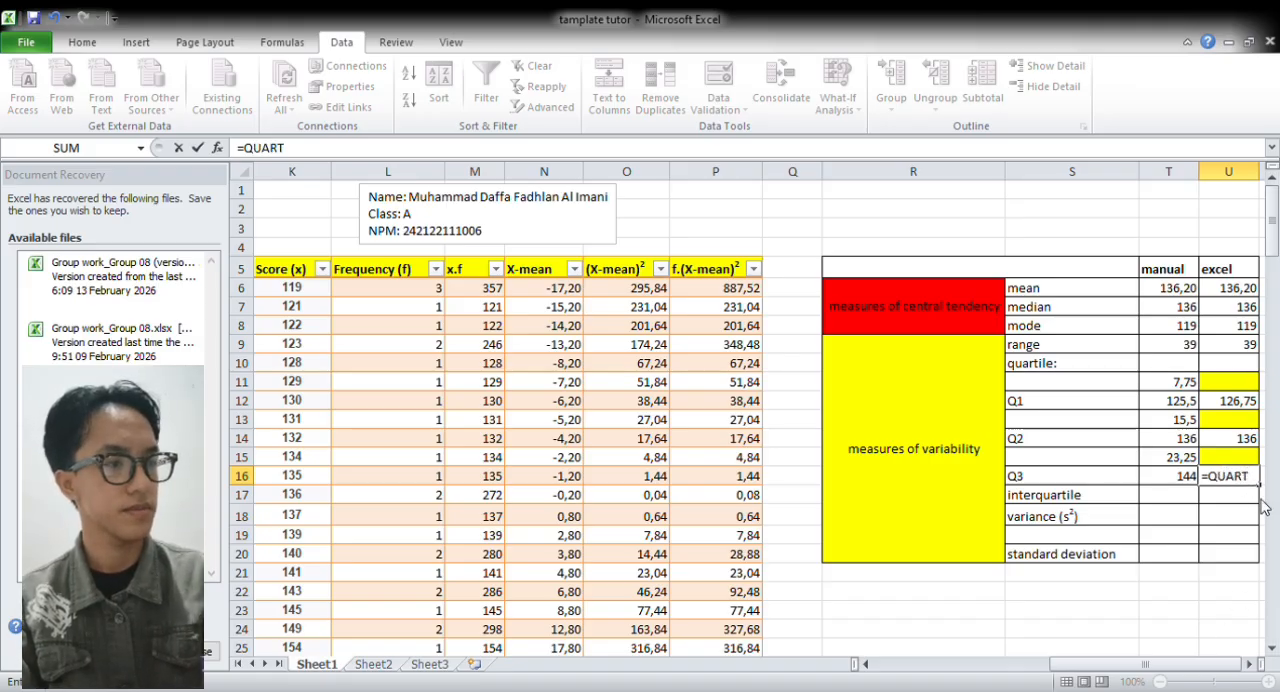
pyautogui.write('ILE(')
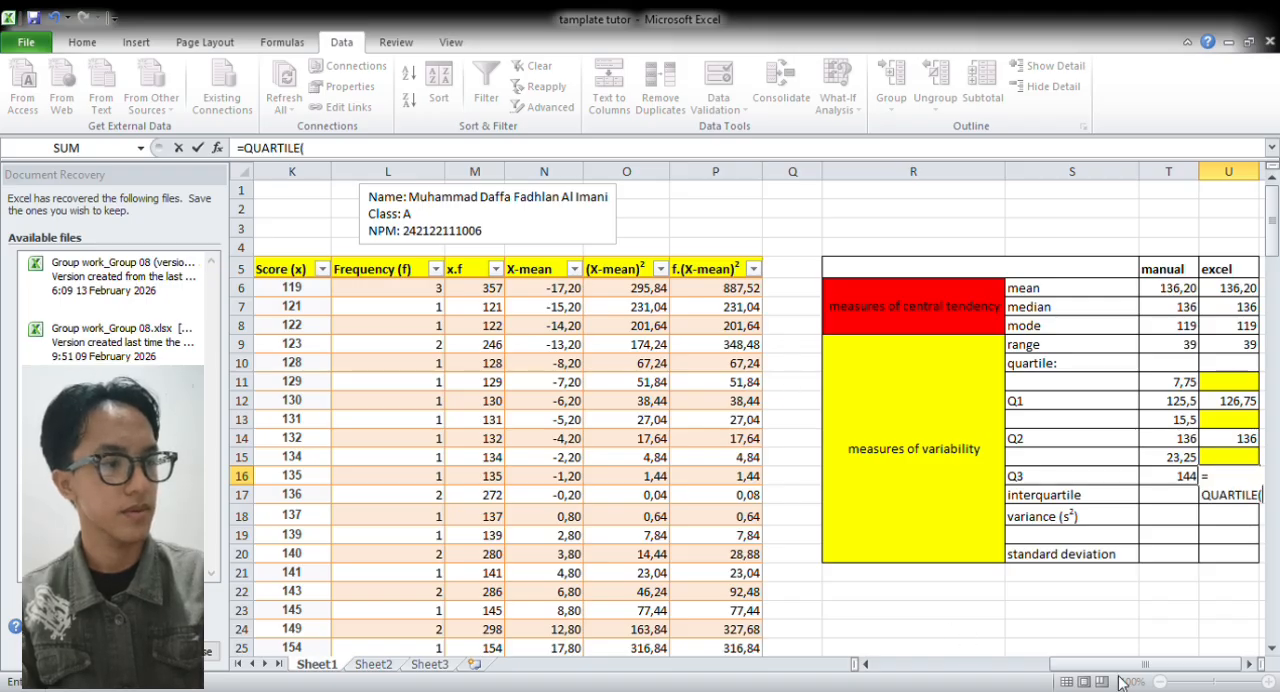
pyautogui.moveTo(1122, 672); pyautogui.dragTo(1033, 665)
pyautogui.click(363, 173)
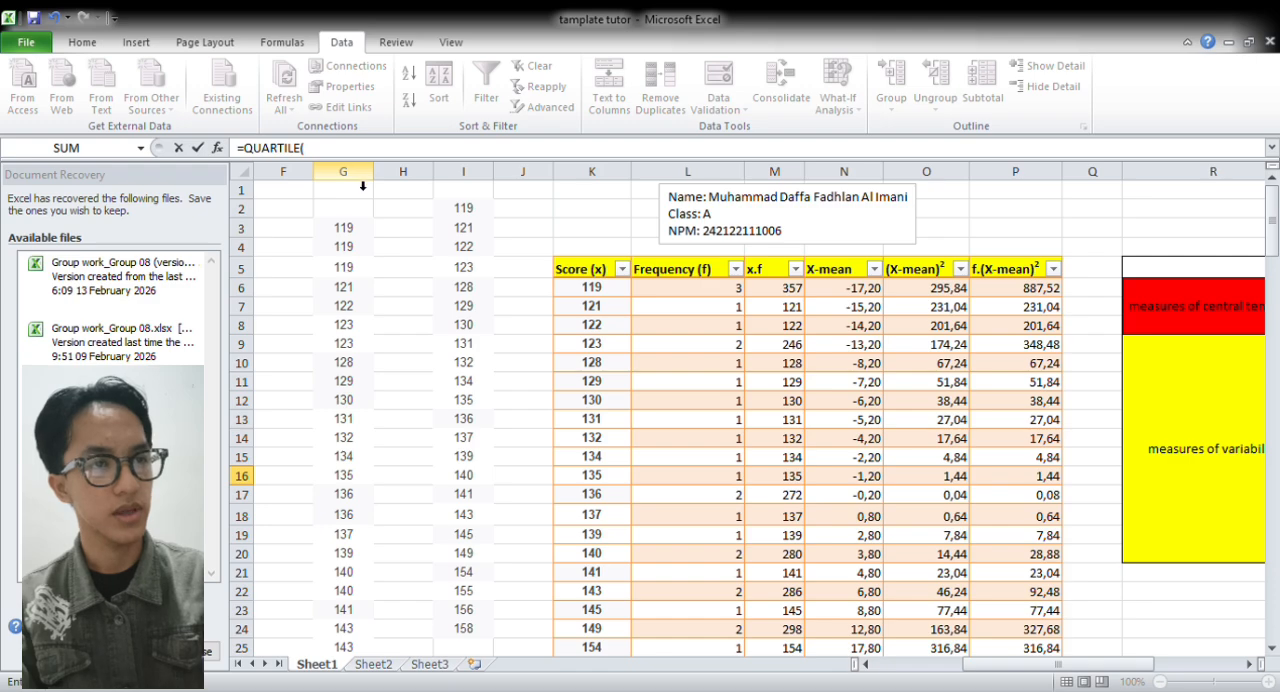
pyautogui.write(';')
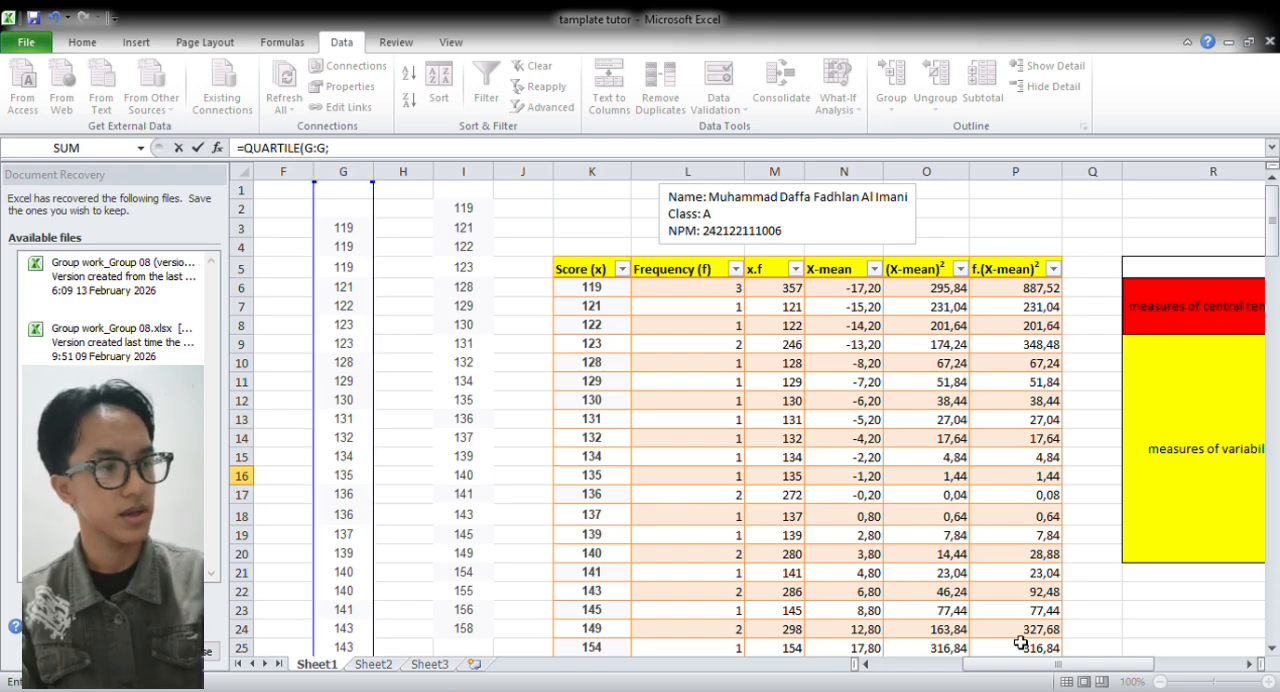
pyautogui.write('3')
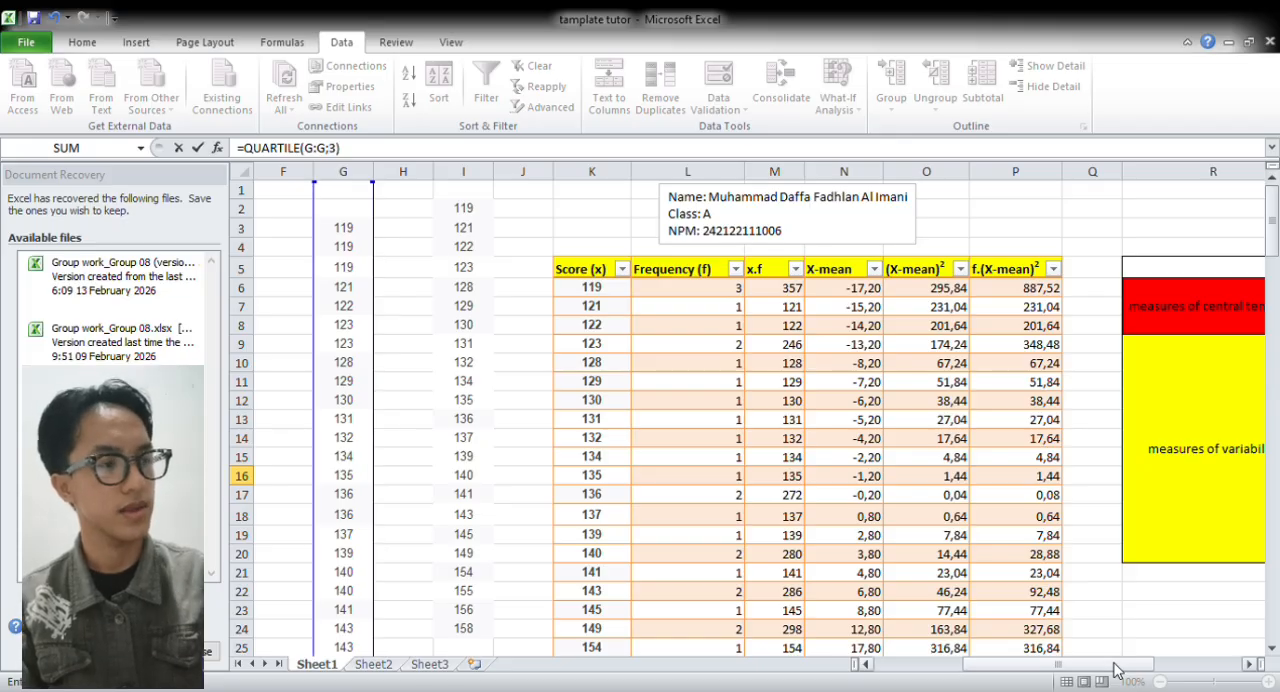
pyautogui.press('Return')
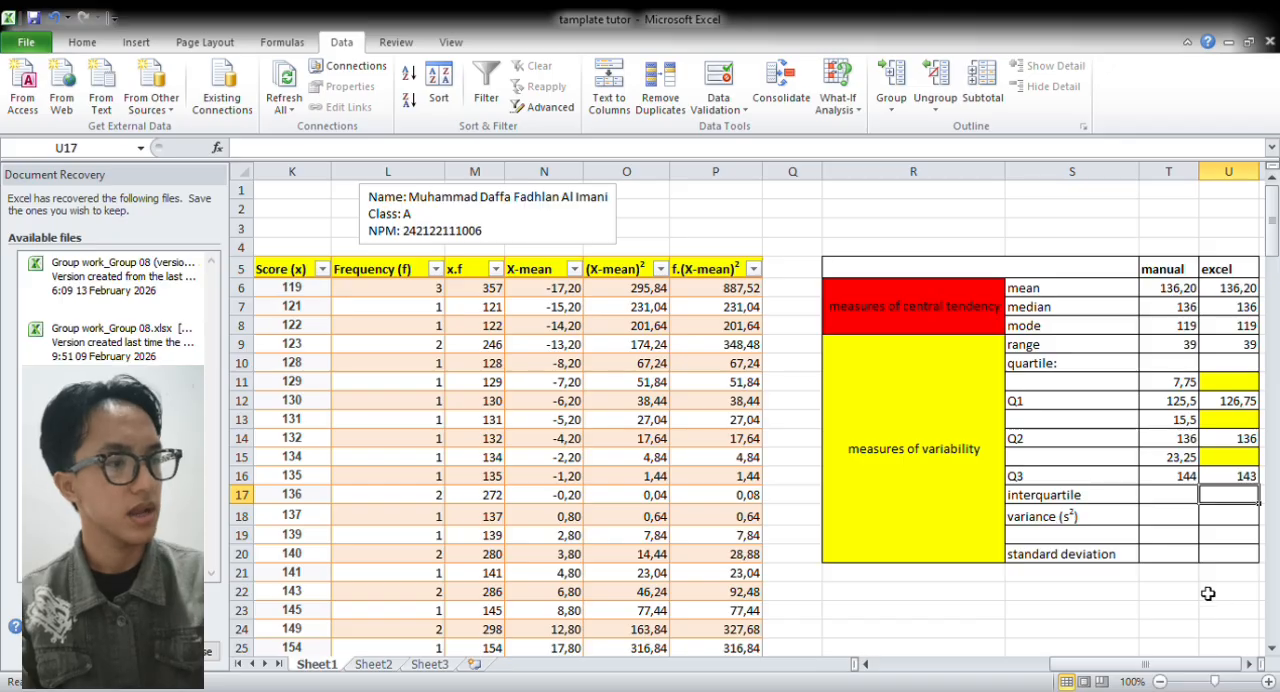
# Calculate the manual interquartile range in T17 with =(T16-T12), subtracting Q1 from Q3
pyautogui.click(1185, 498)
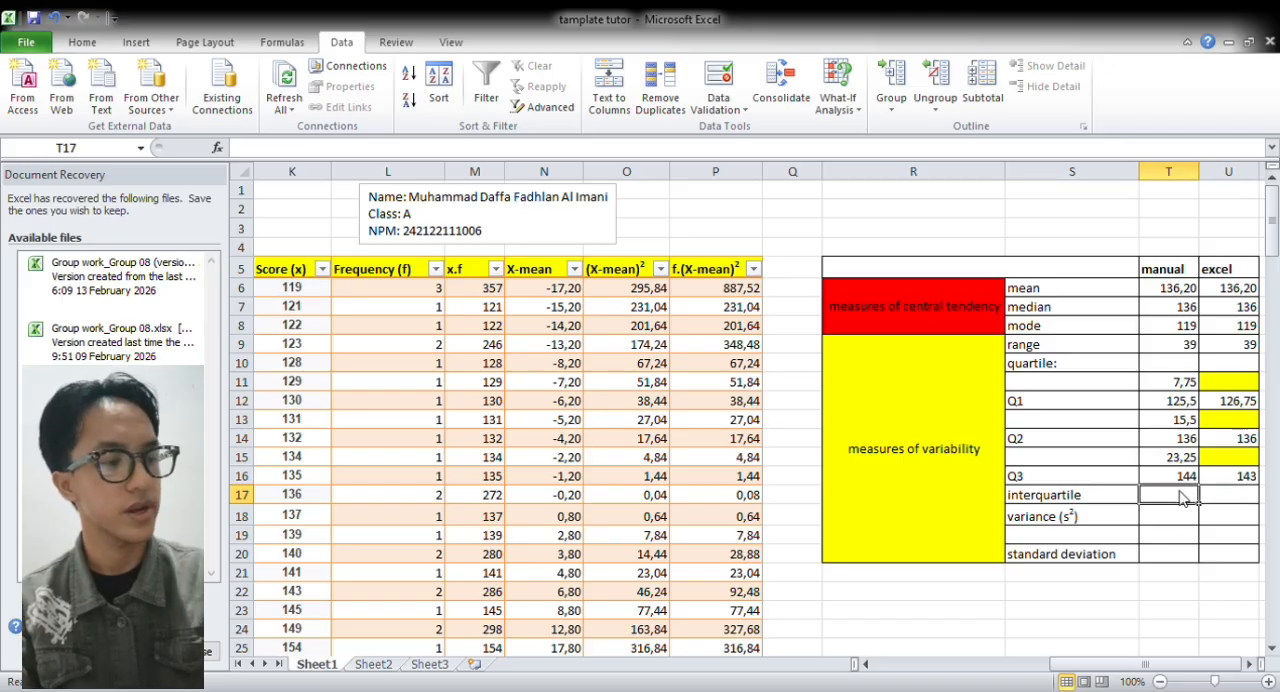
pyautogui.write('=')
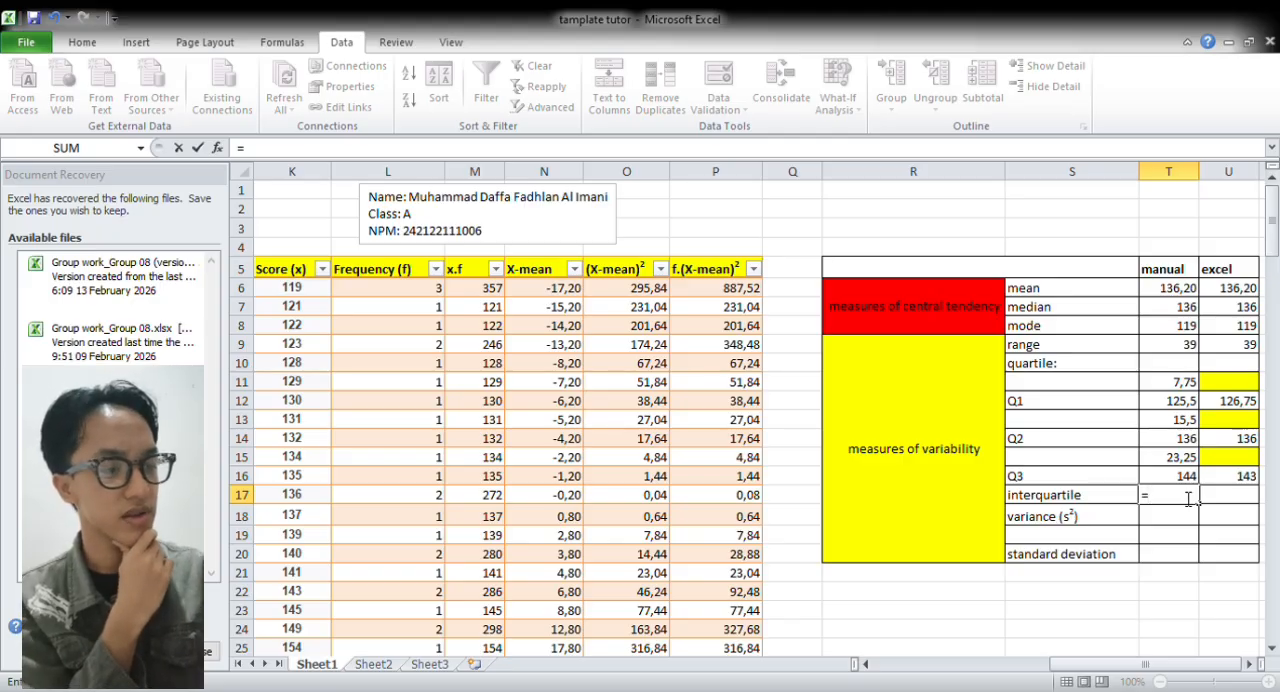
pyautogui.write('(')
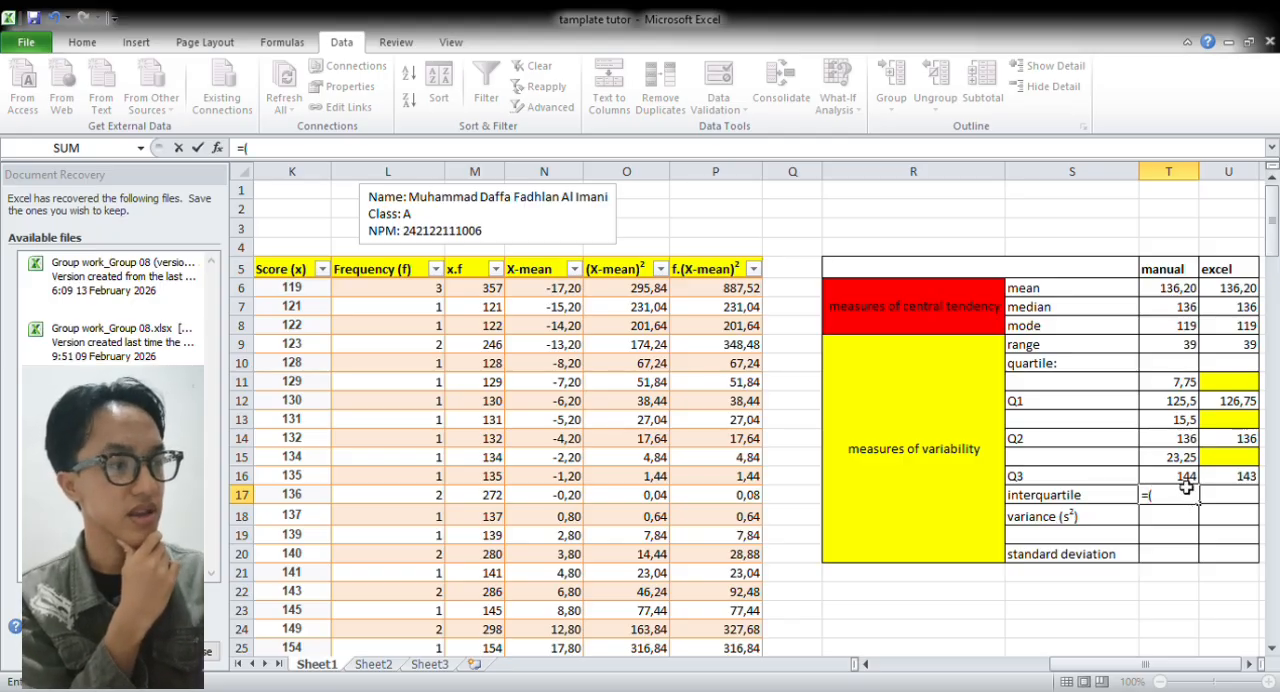
pyautogui.press('Up')
pyautogui.write('-')
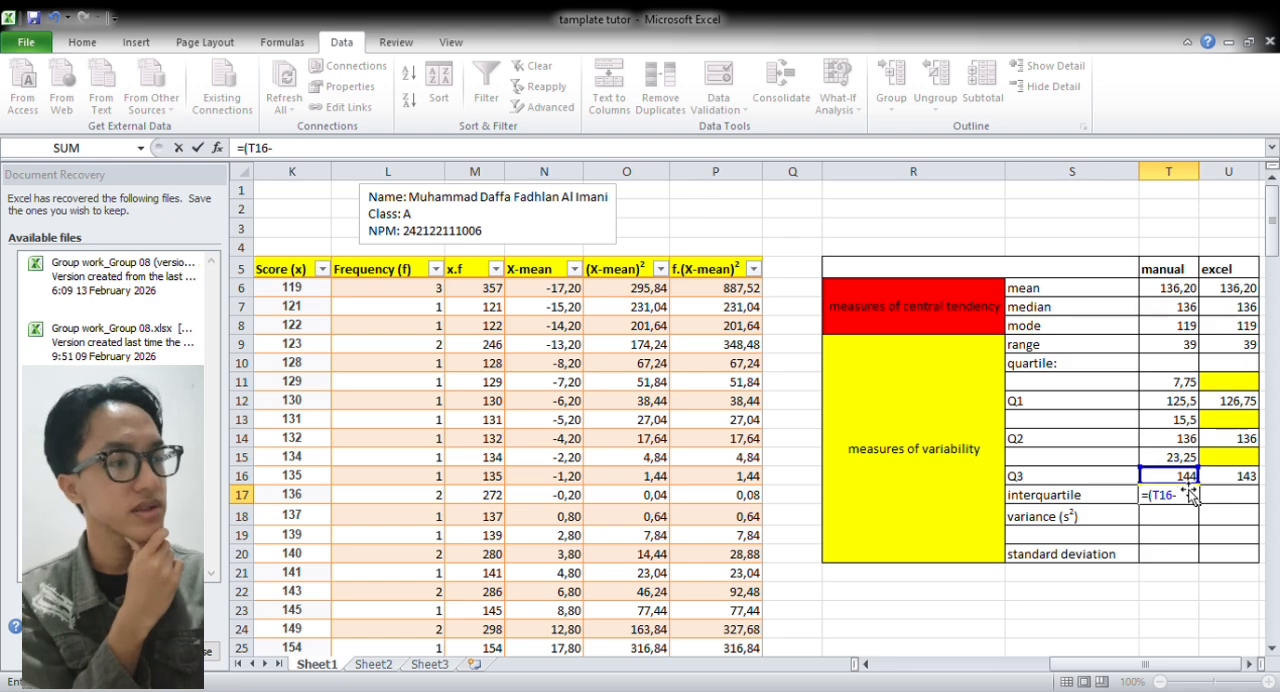
pyautogui.click(1175, 405)
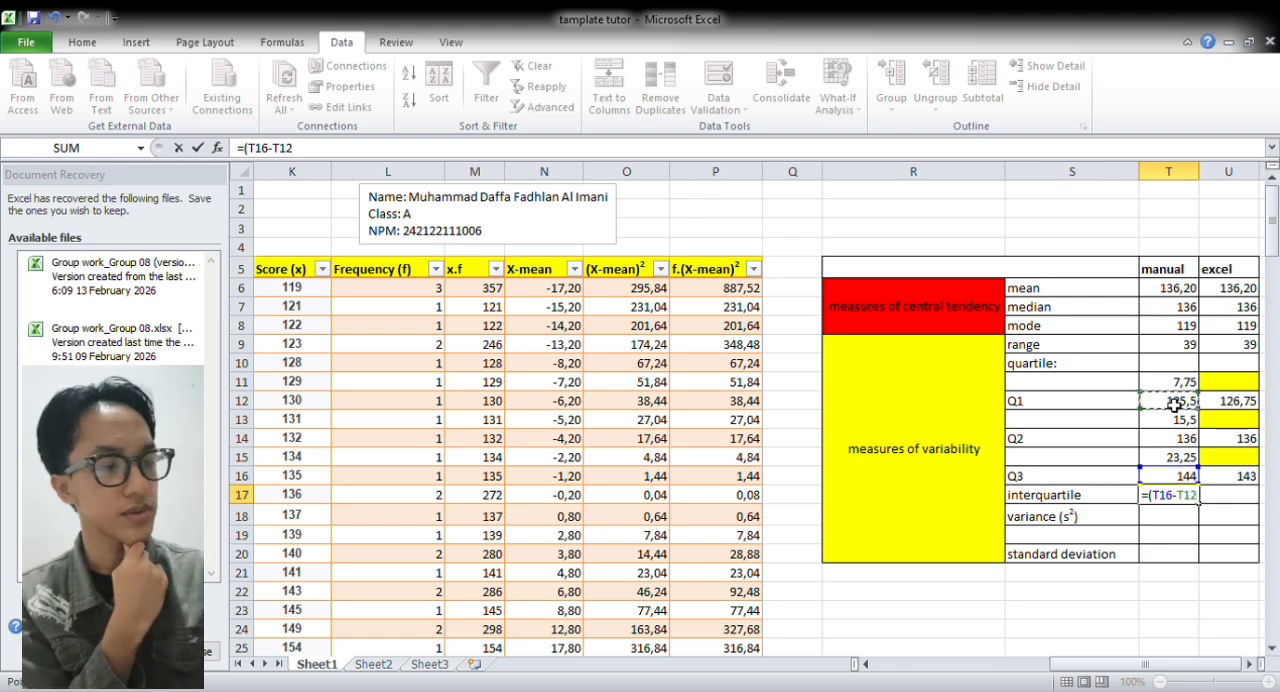
pyautogui.write(')')
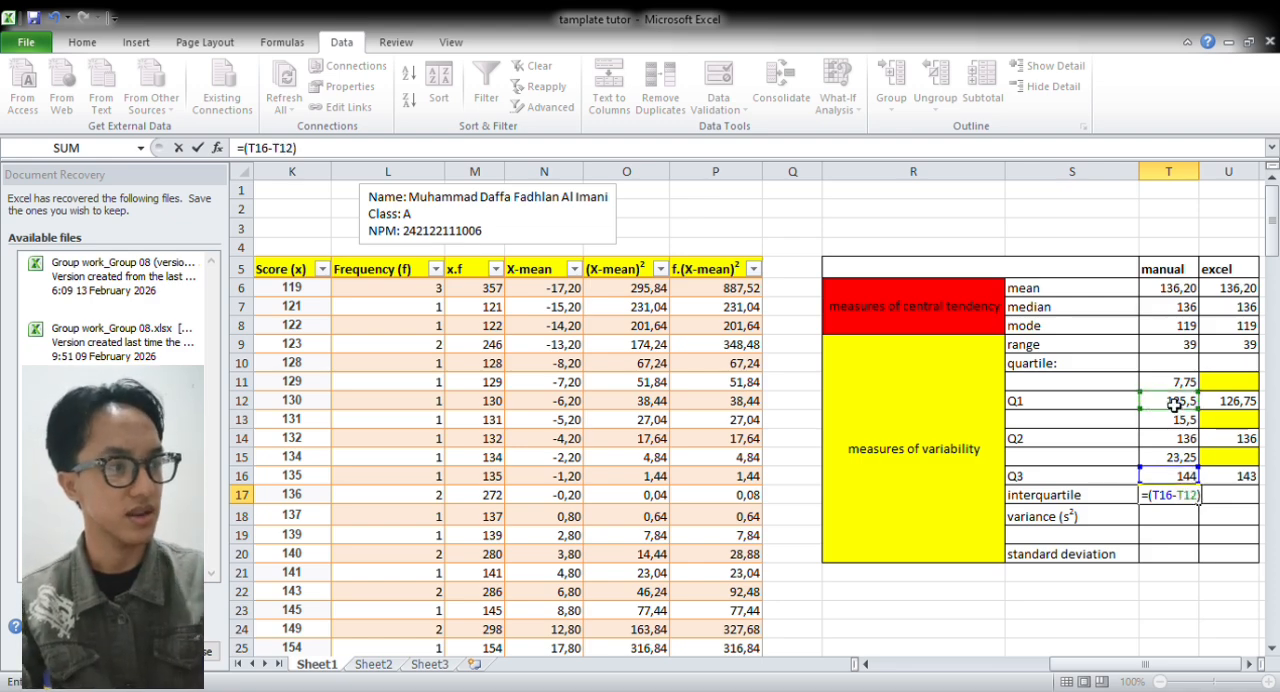
pyautogui.press('Return')
# Calculate the Excel interquartile range in U17 with =(U16-U12), subtracting Q1 from Q3
pyautogui.click(1220, 503)
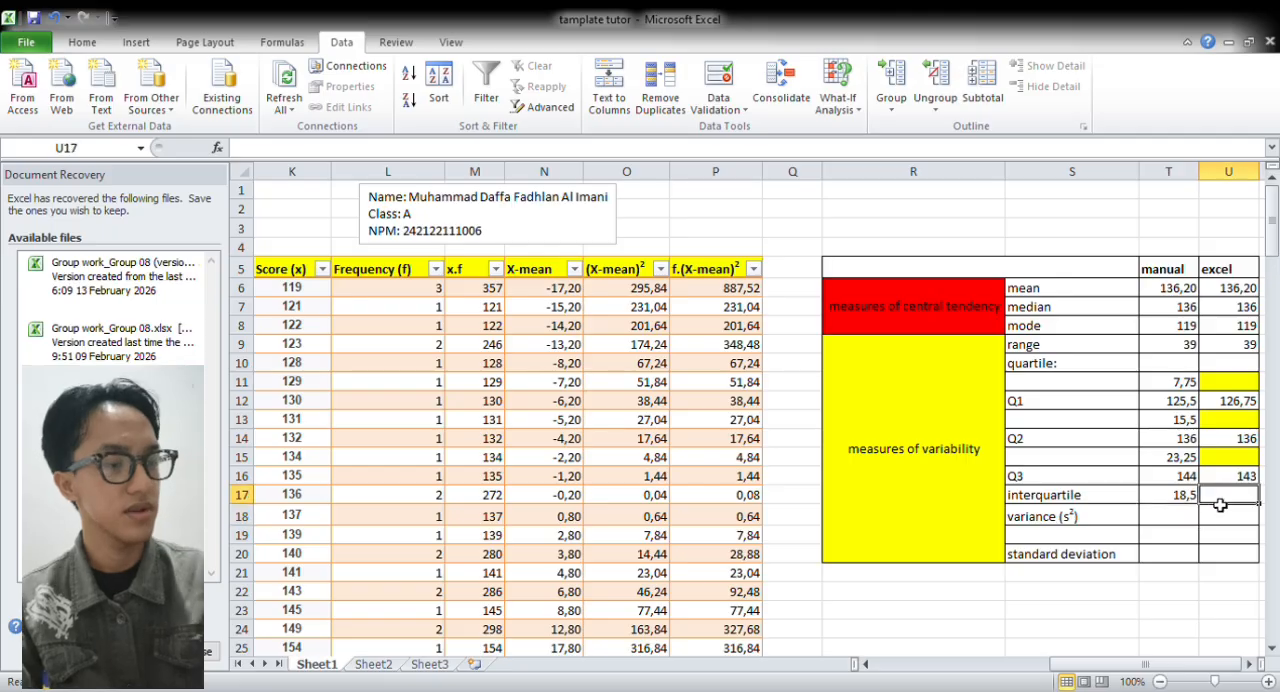
pyautogui.write('=')
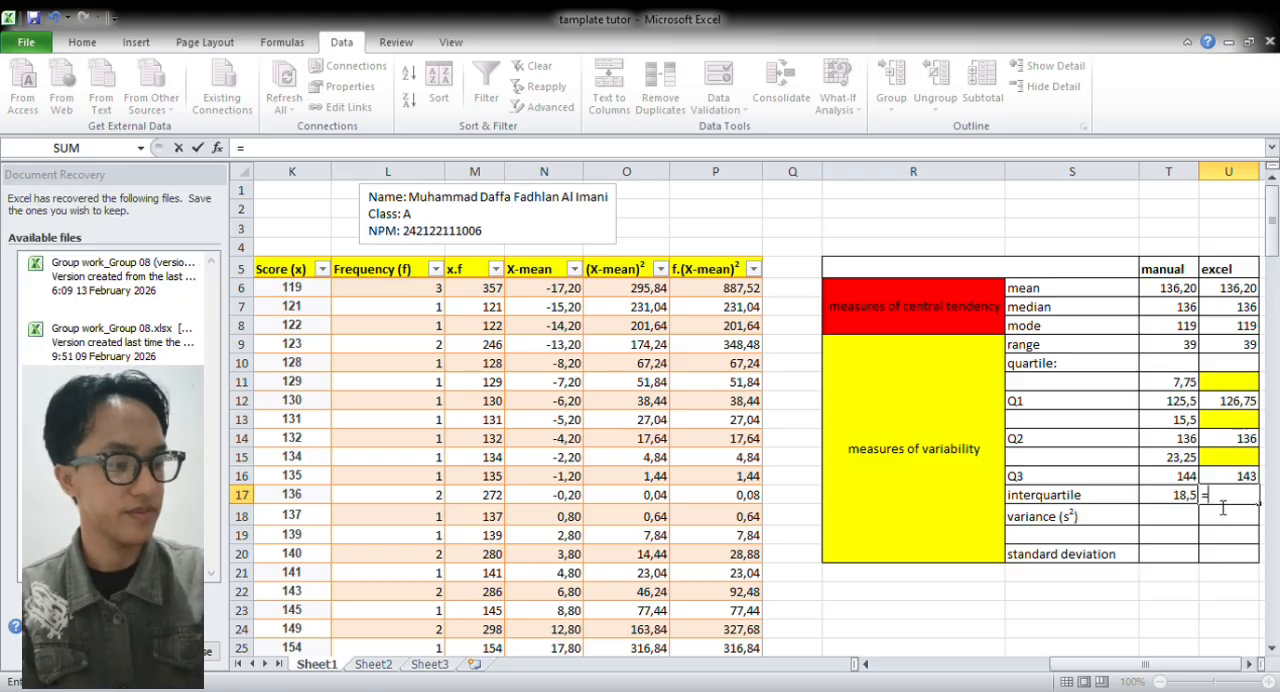
pyautogui.write('(')
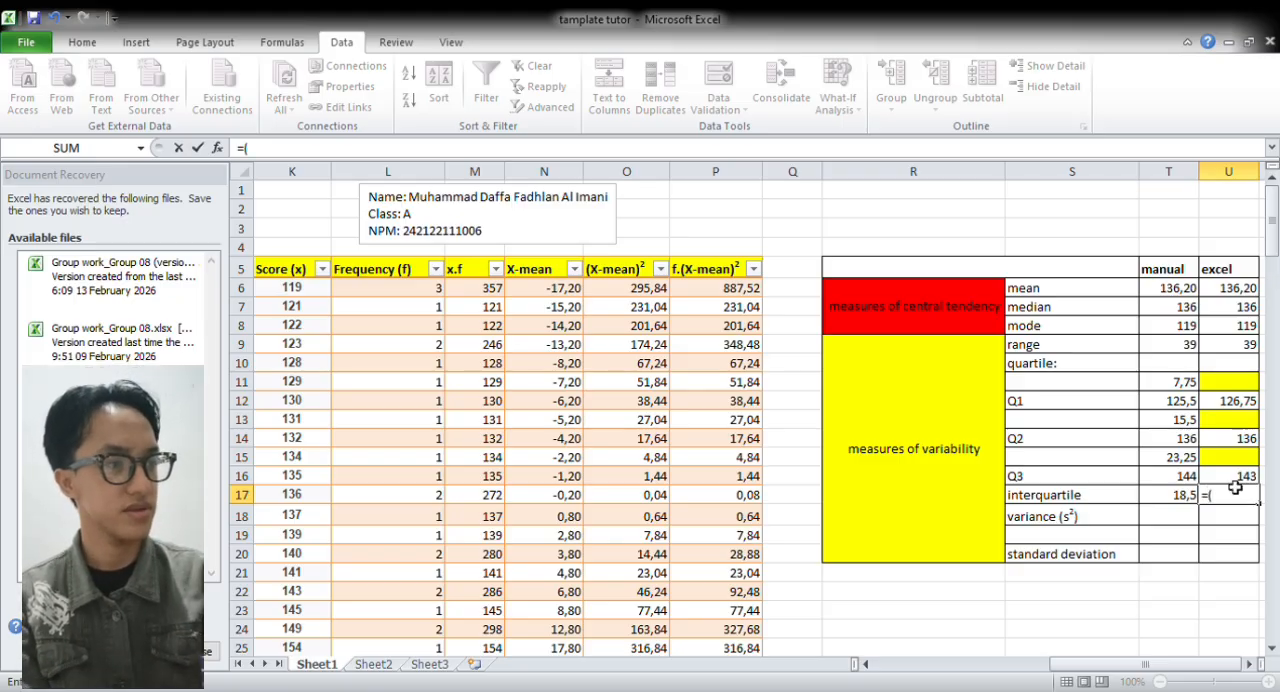
pyautogui.click(1240, 477)
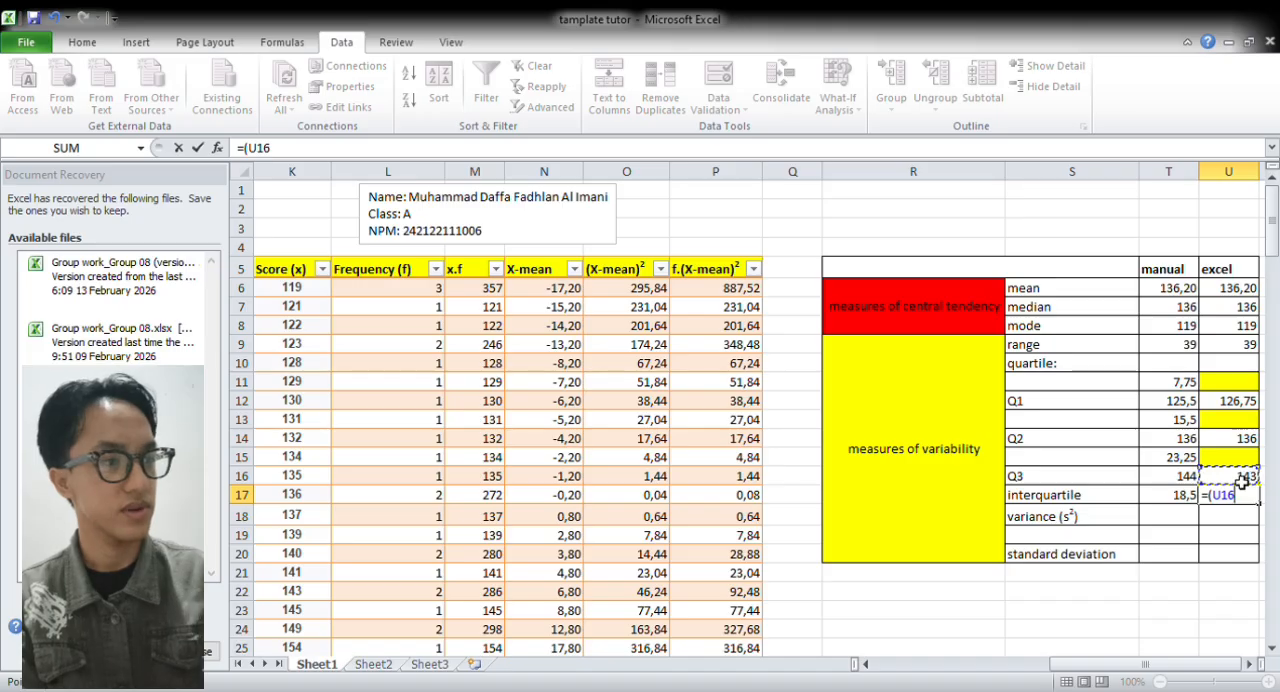
pyautogui.write('-')
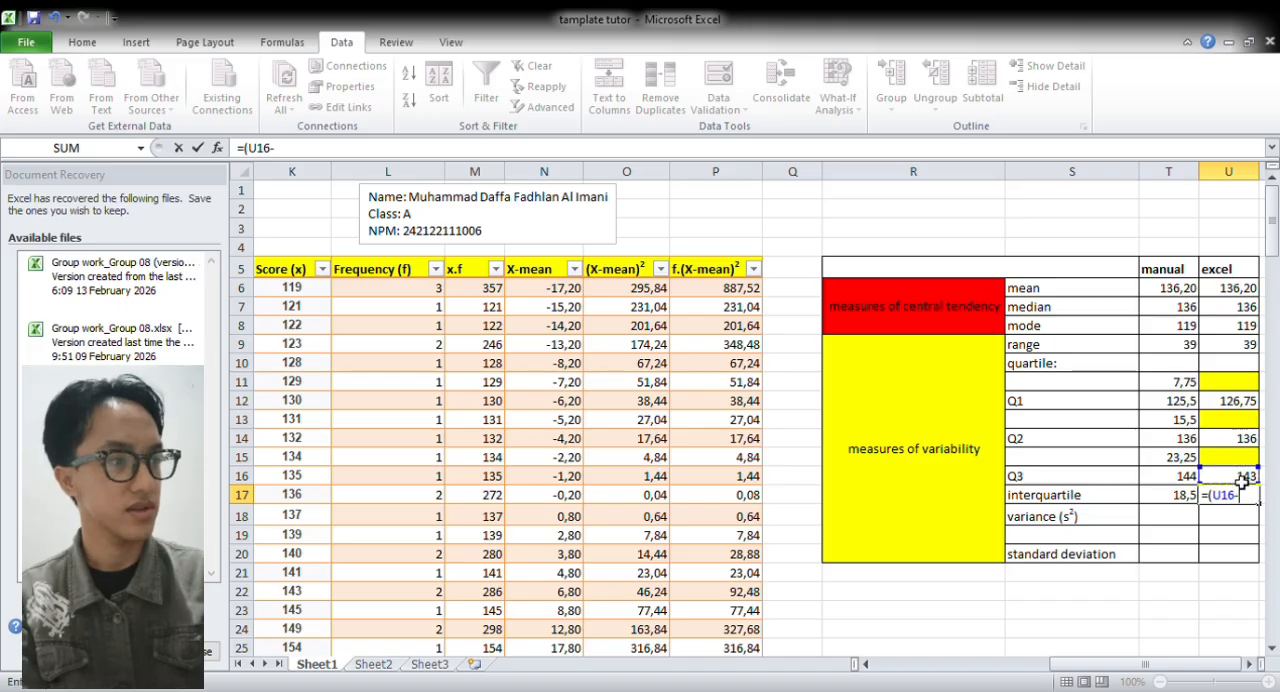
pyautogui.click(1247, 406)
pyautogui.write(')')
pyautogui.press('Return')
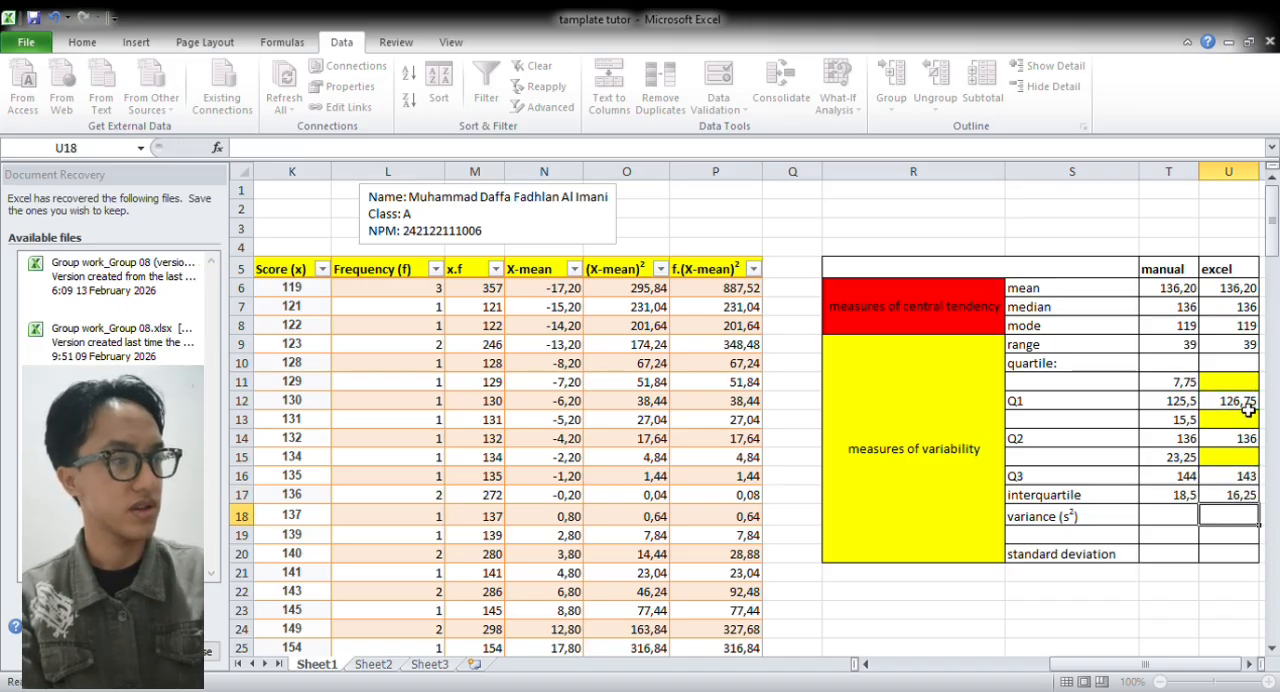
# Calculate the manual variance in T18 with =(P29)/(L29-1), dividing the f.(X-mean)² total by the frequency total minus 1
pyautogui.click(1175, 523)
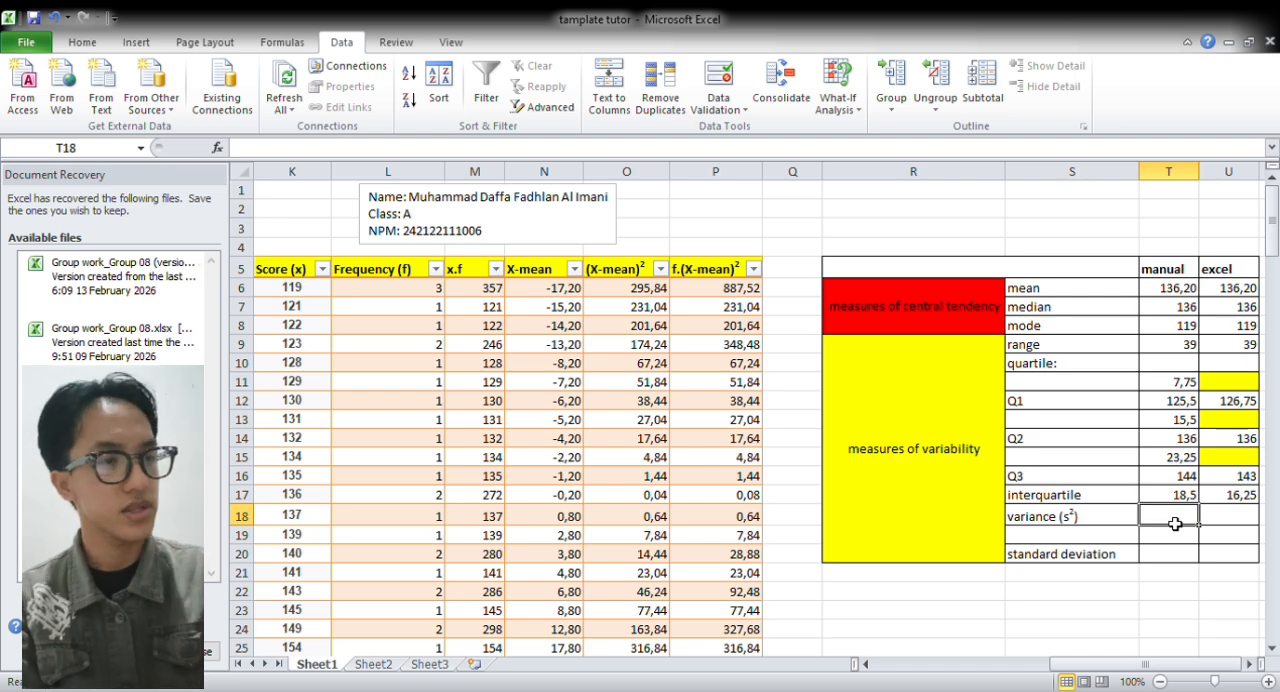
pyautogui.write('=(')
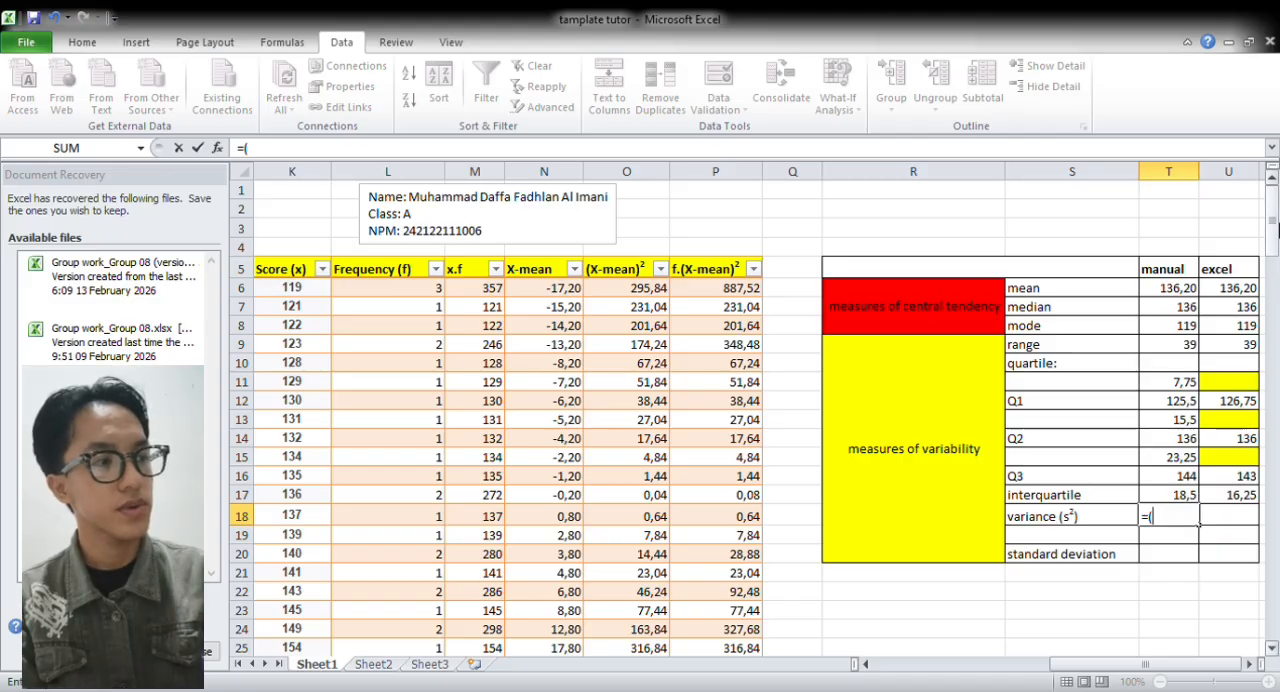
pyautogui.moveTo(1271, 223)
pyautogui.mouseDown()
pyautogui.moveTo(1270, 245)
pyautogui.moveTo(1276, 218)
pyautogui.mouseUp()
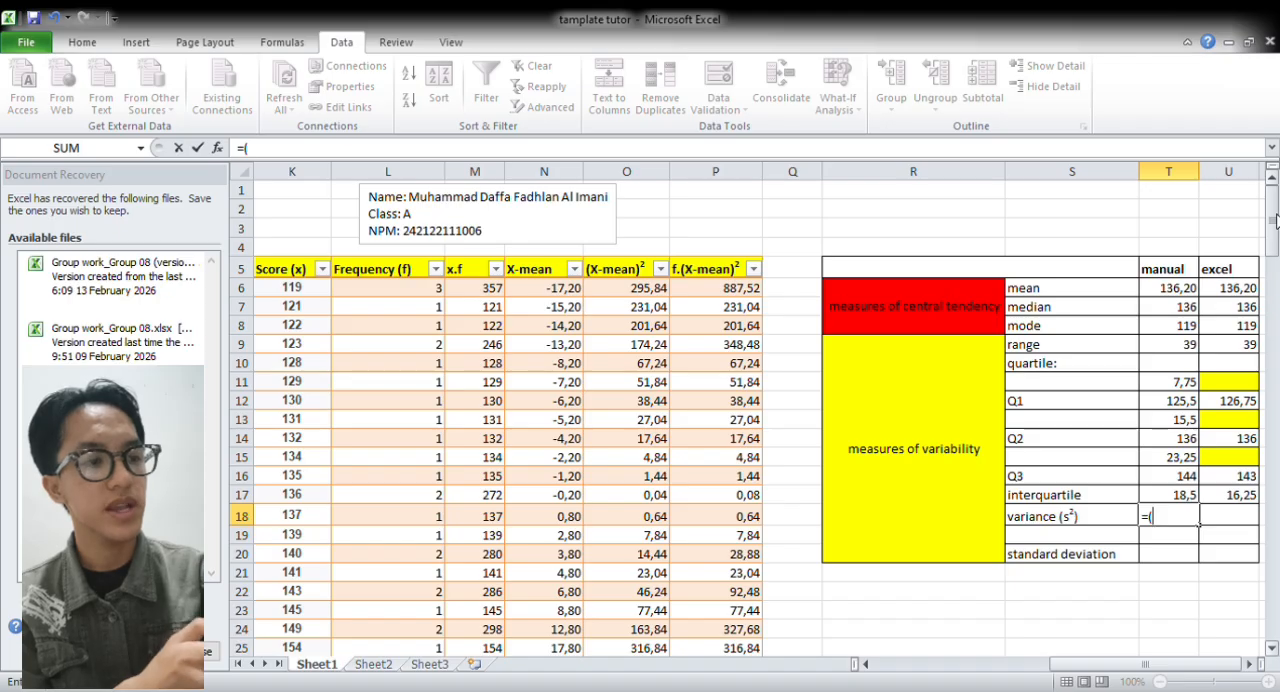
pyautogui.moveTo(1277, 221)
pyautogui.mouseDown()
pyautogui.moveTo(1277, 242)
pyautogui.moveTo(1277, 223)
pyautogui.mouseUp()
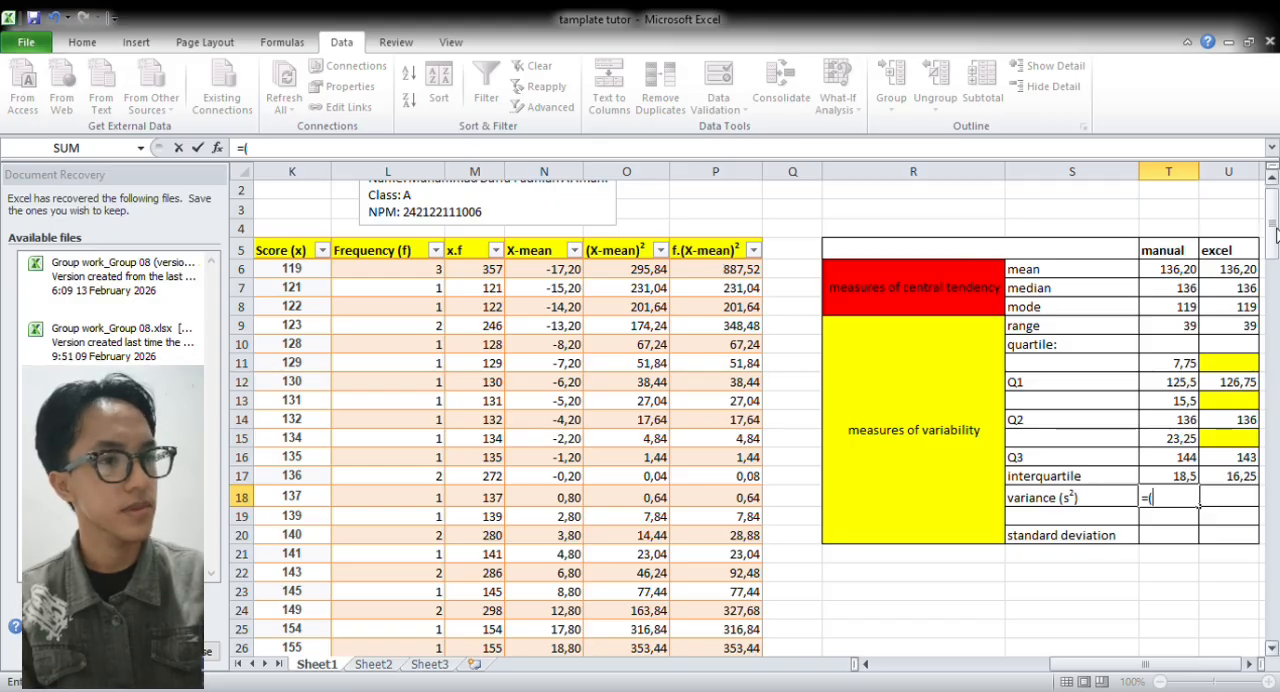
pyautogui.moveTo(1275, 235); pyautogui.dragTo(1266, 272)
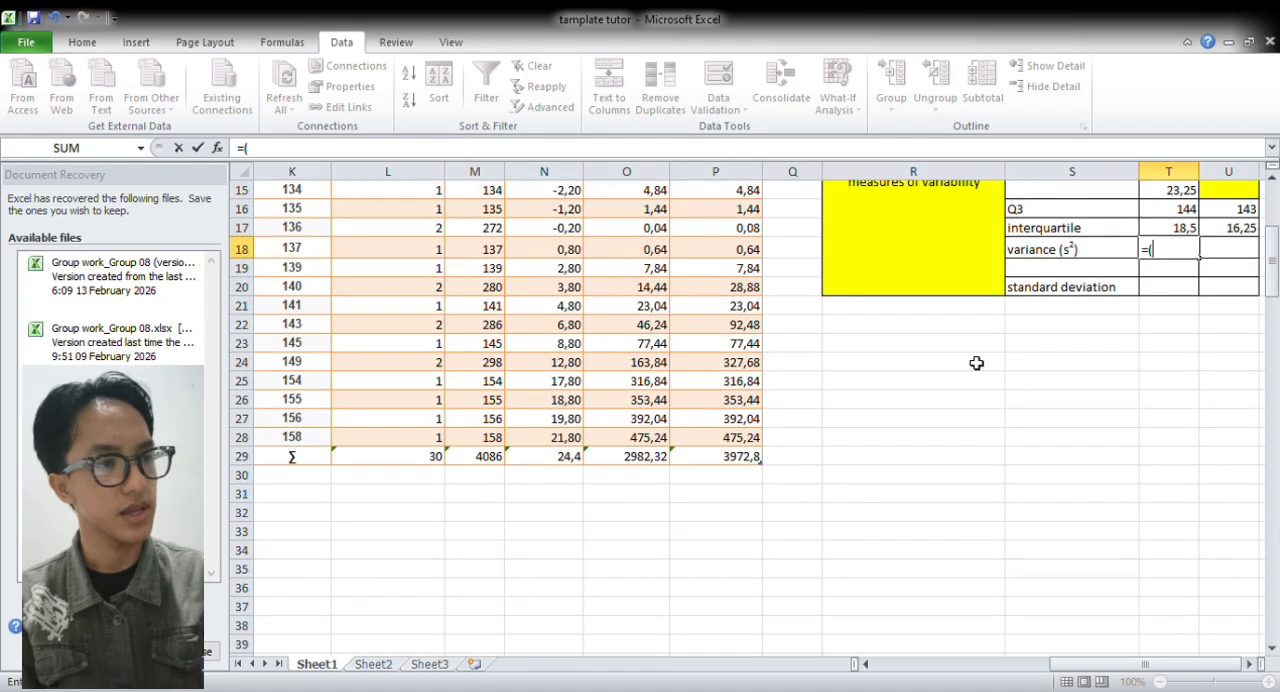
pyautogui.click(742, 458)
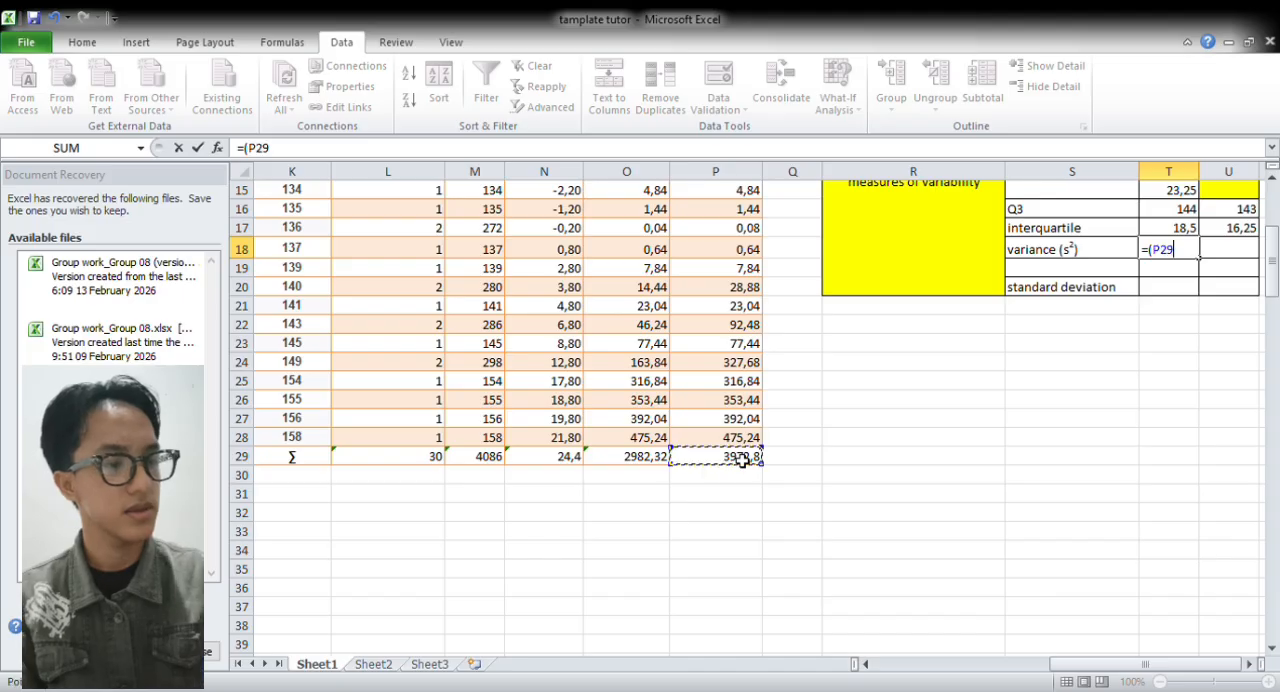
pyautogui.write(')')
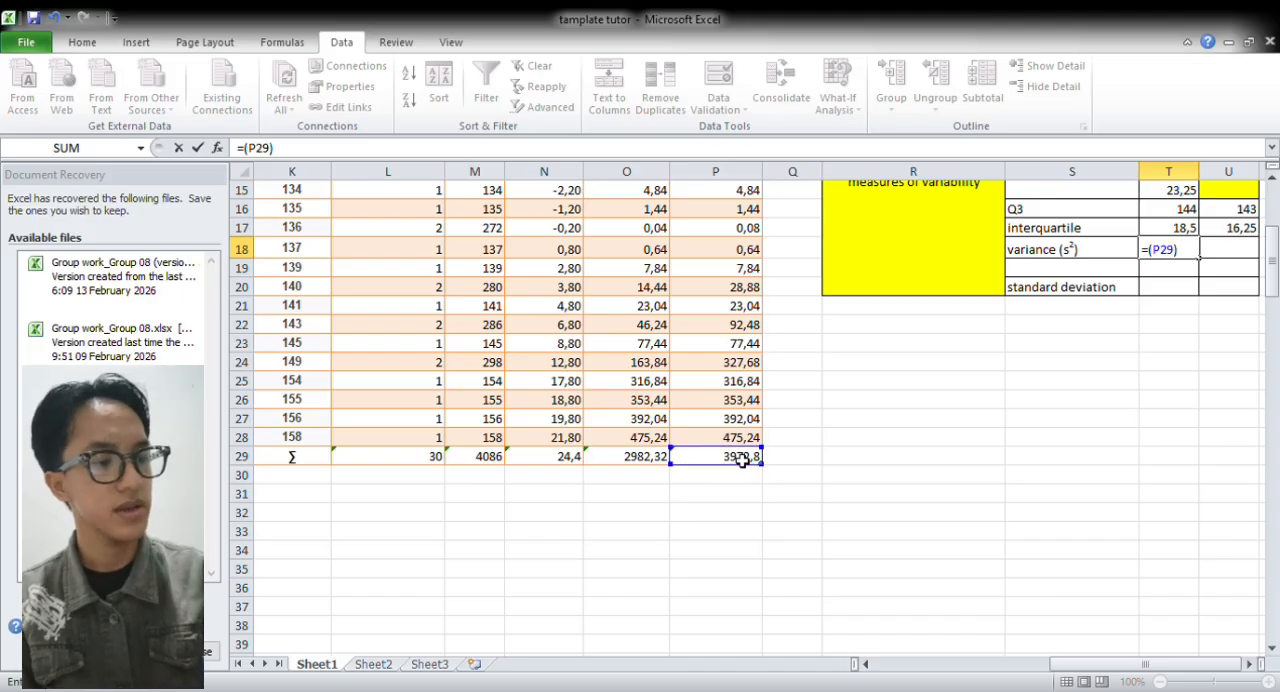
pyautogui.write('/')
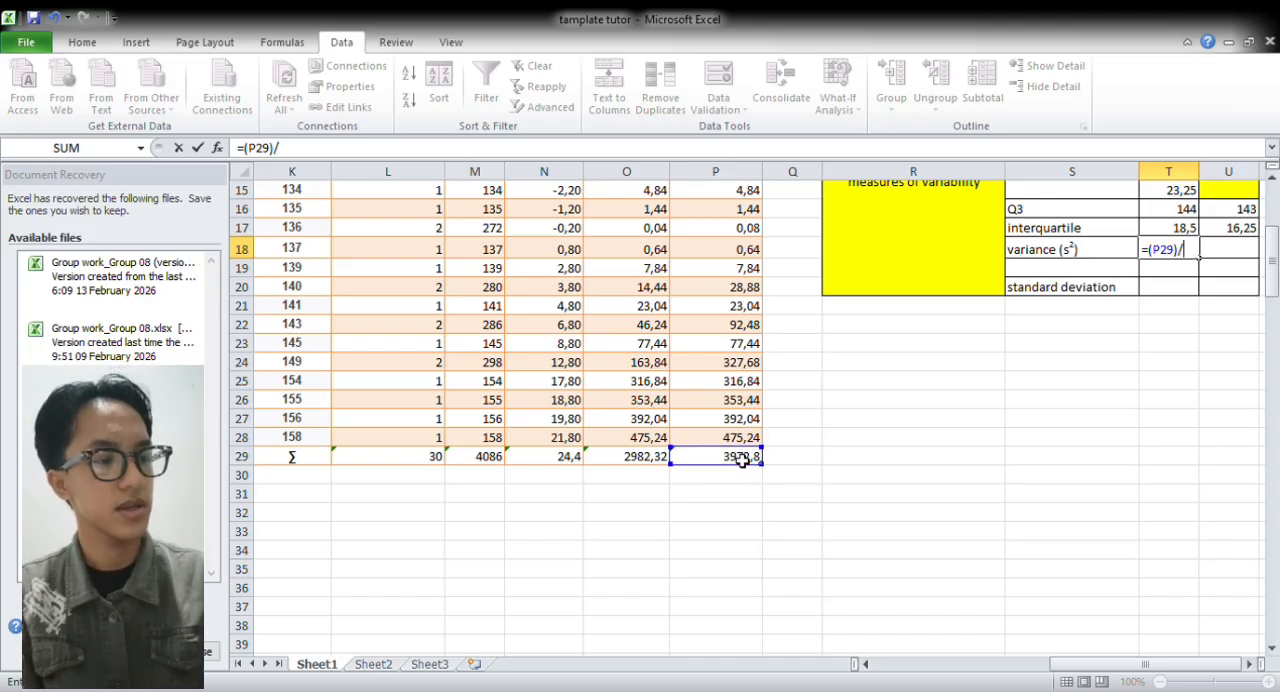
pyautogui.write('(')
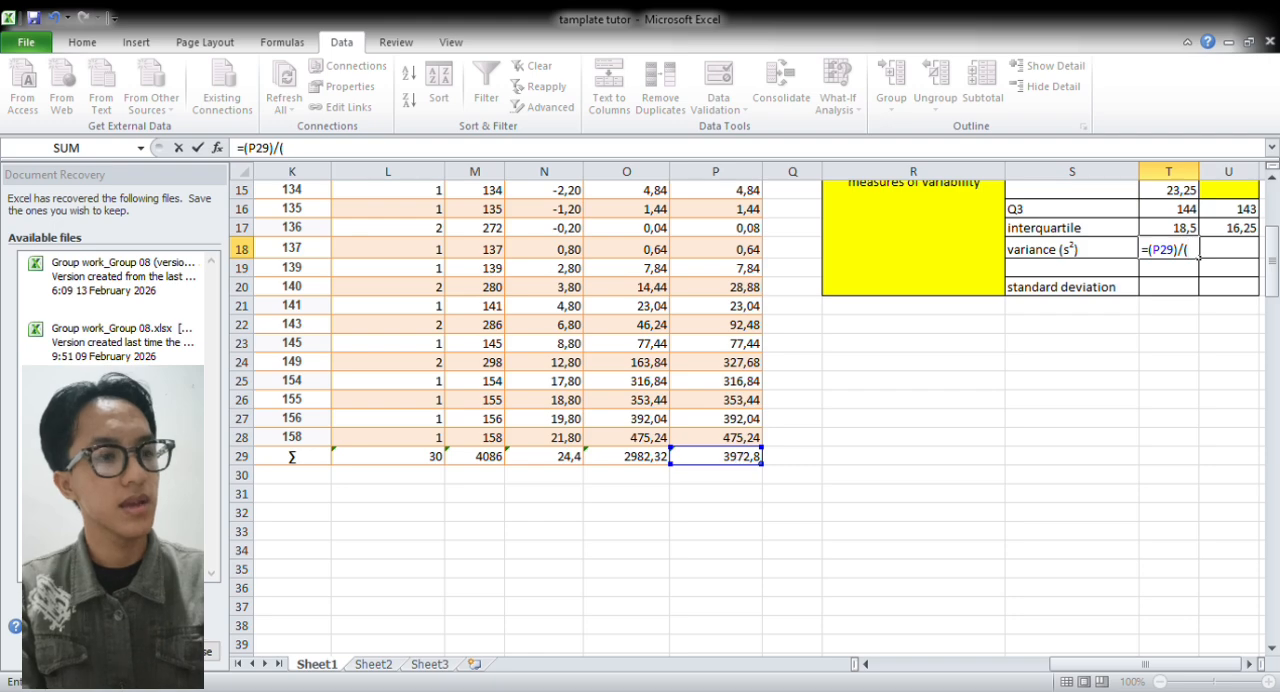
pyautogui.click(427, 463)
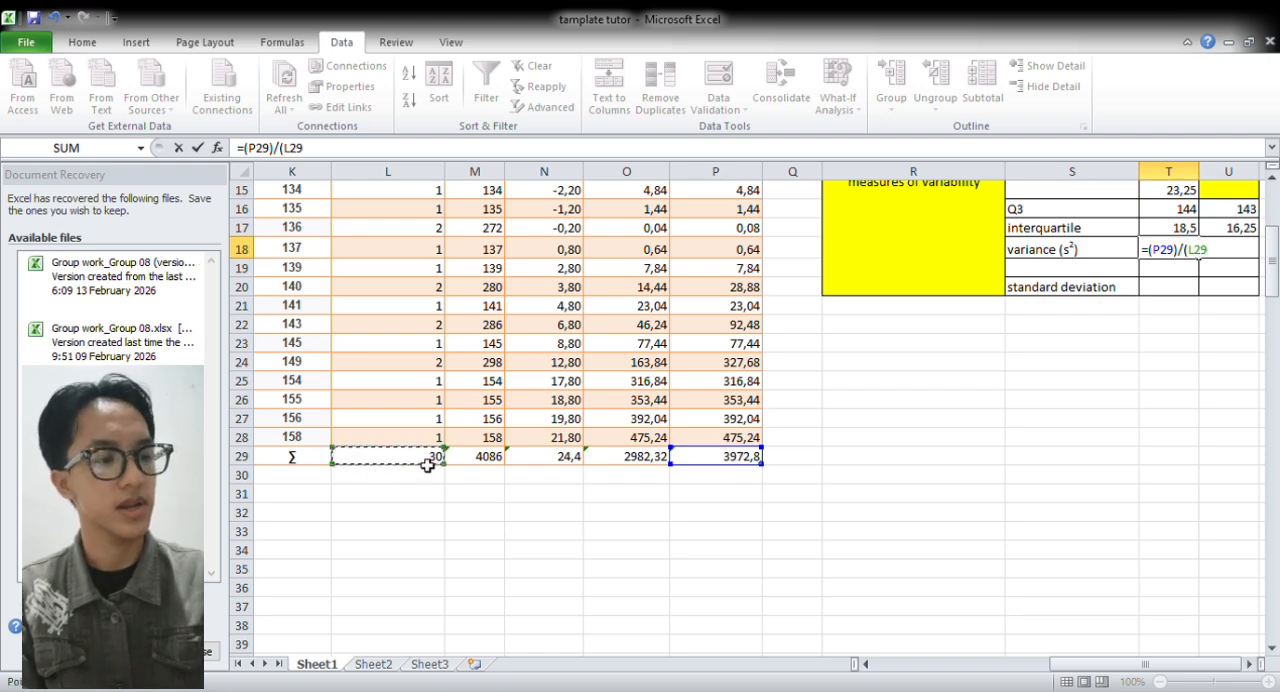
pyautogui.write('-1')
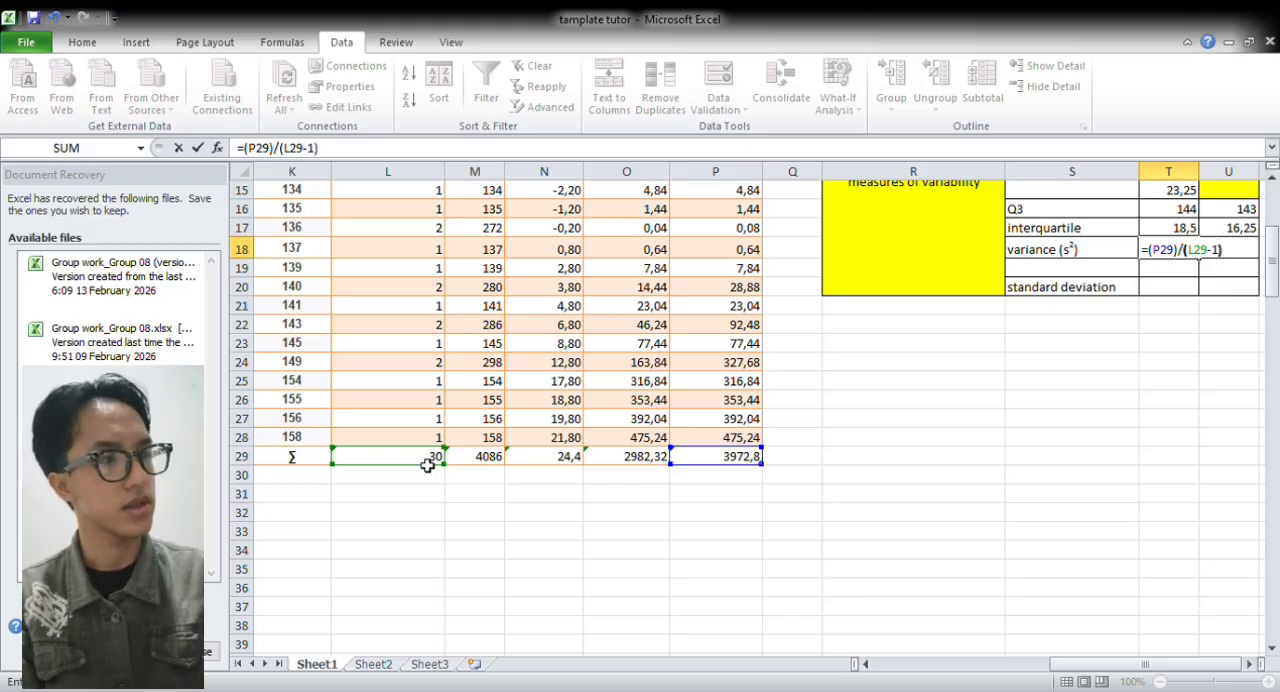
pyautogui.write(')')
pyautogui.press('Return')
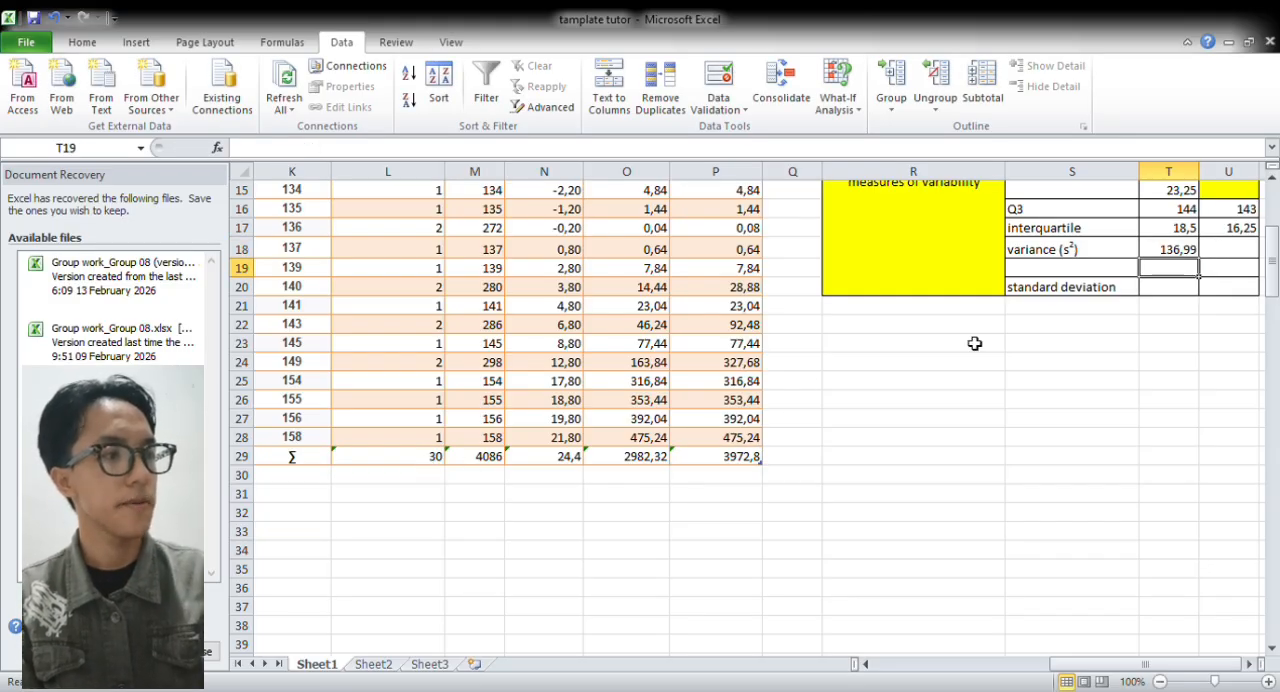
# Calculate the Excel variance in U18 with =VAR(G:G), using the sorted scores in column G
pyautogui.moveTo(1273, 274); pyautogui.dragTo(1273, 240)
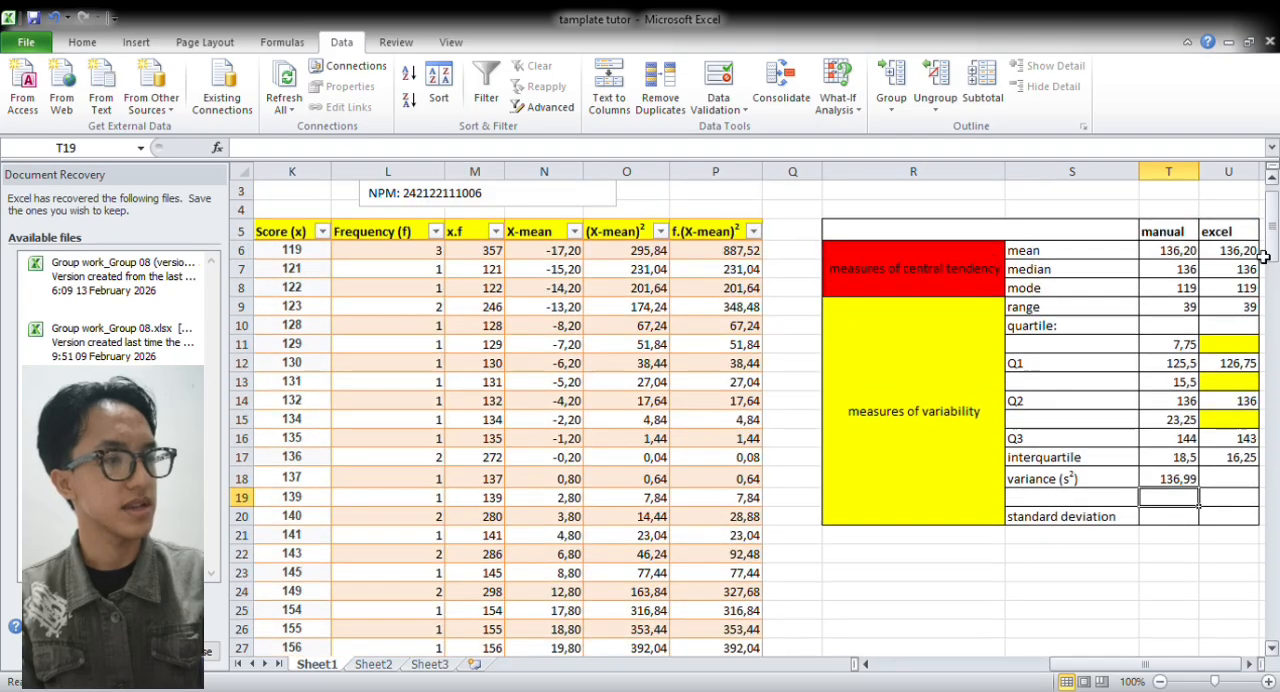
pyautogui.click(1247, 483)
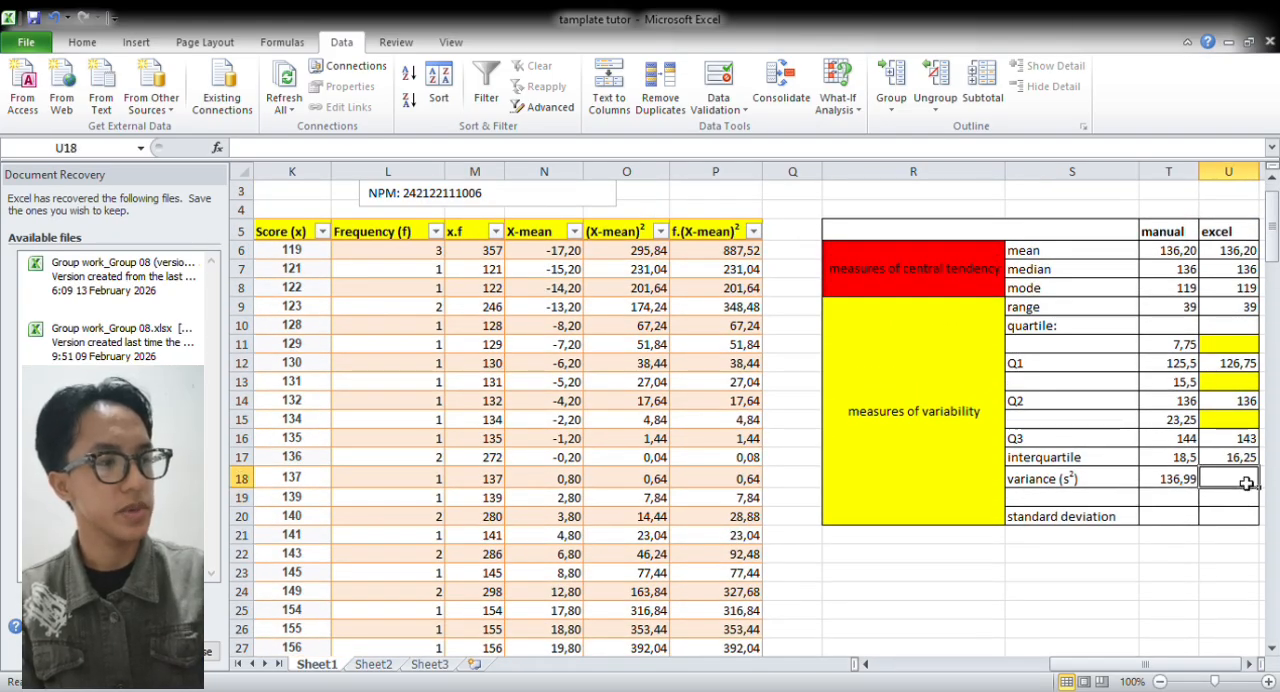
pyautogui.write('=VAR')
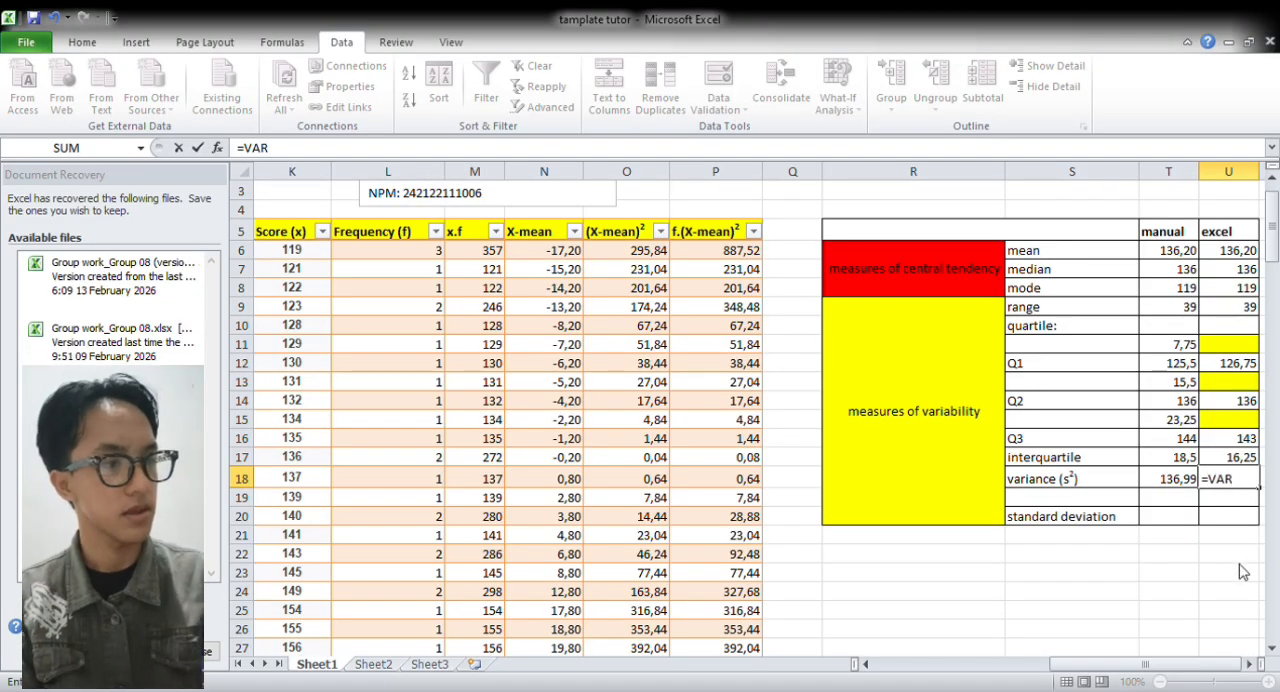
pyautogui.write('(')
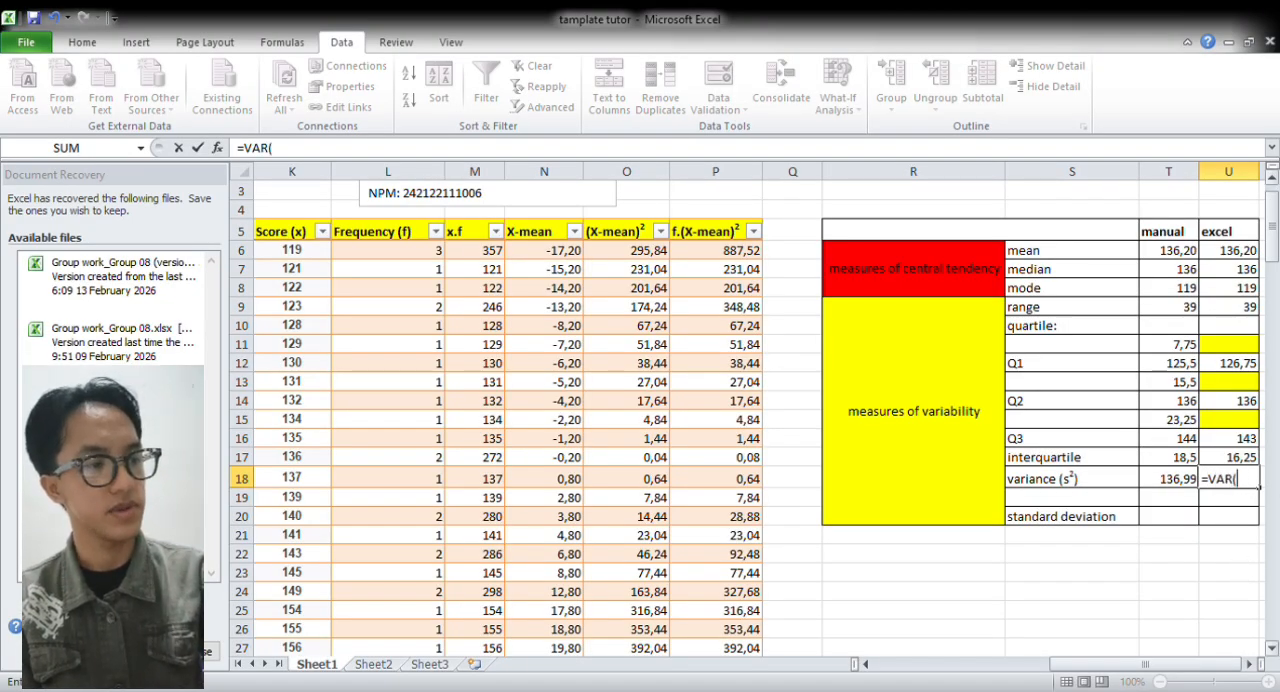
pyautogui.moveTo(1190, 664); pyautogui.dragTo(1070, 666)
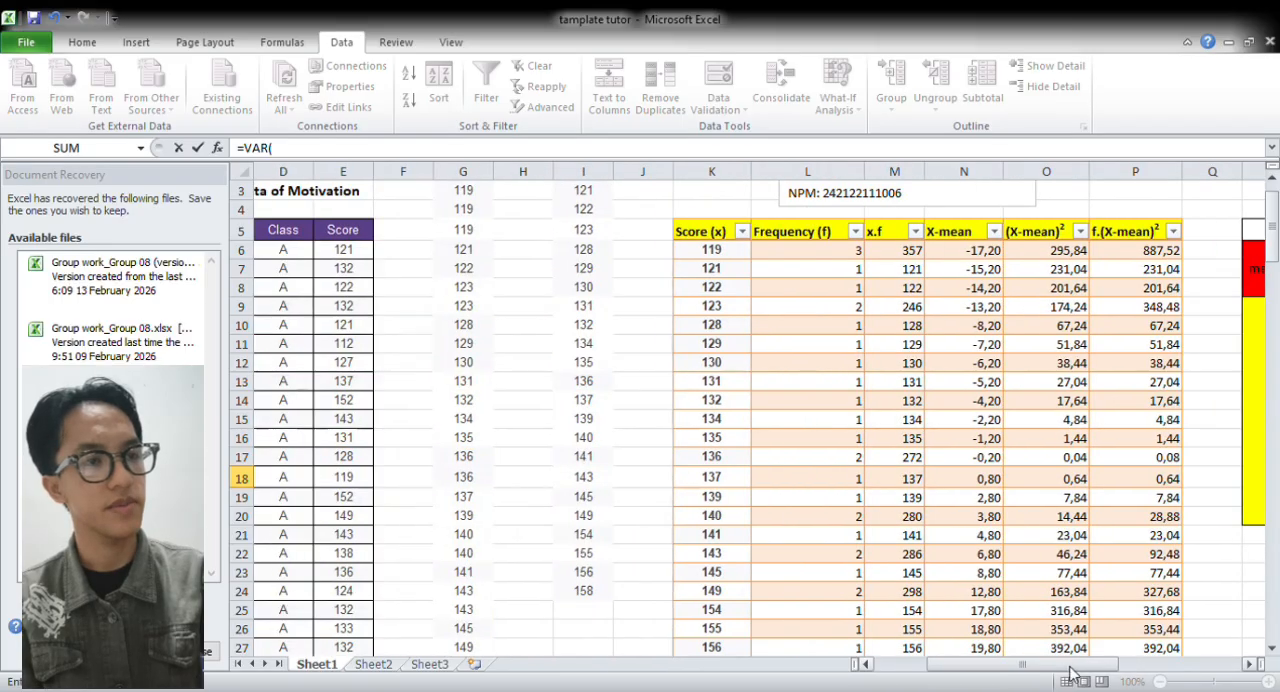
pyautogui.click(465, 172)
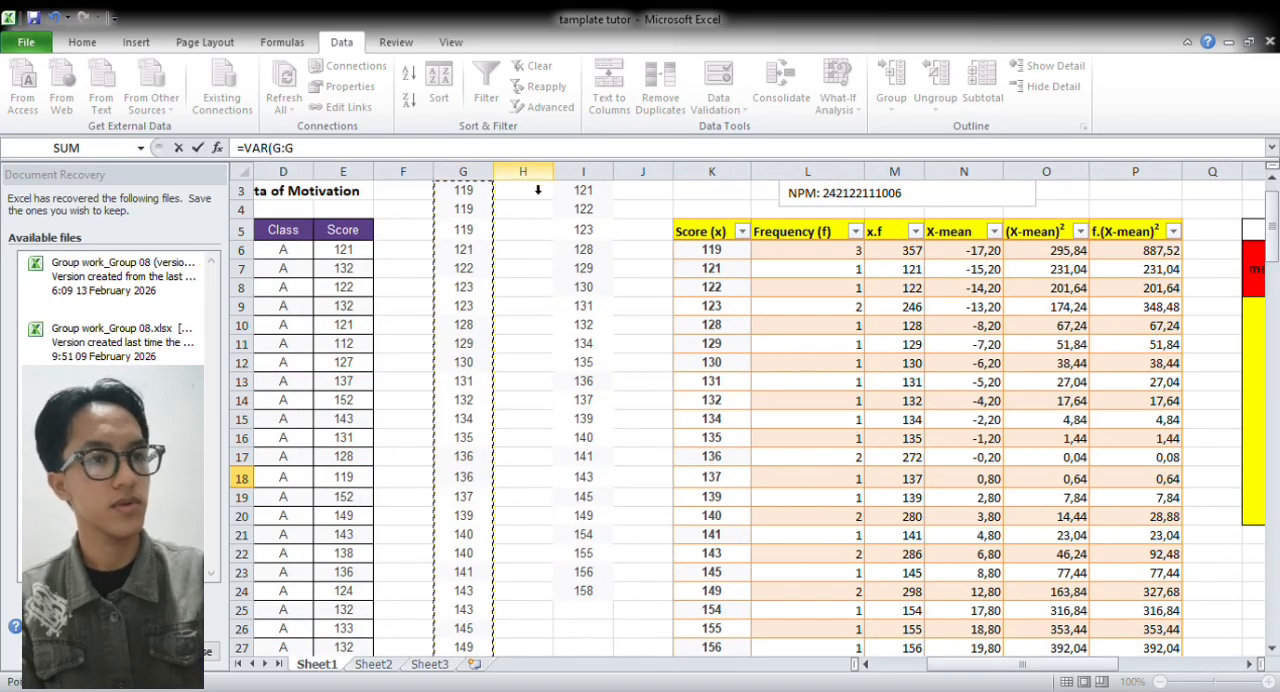
pyautogui.write(')')
pyautogui.press('Return')
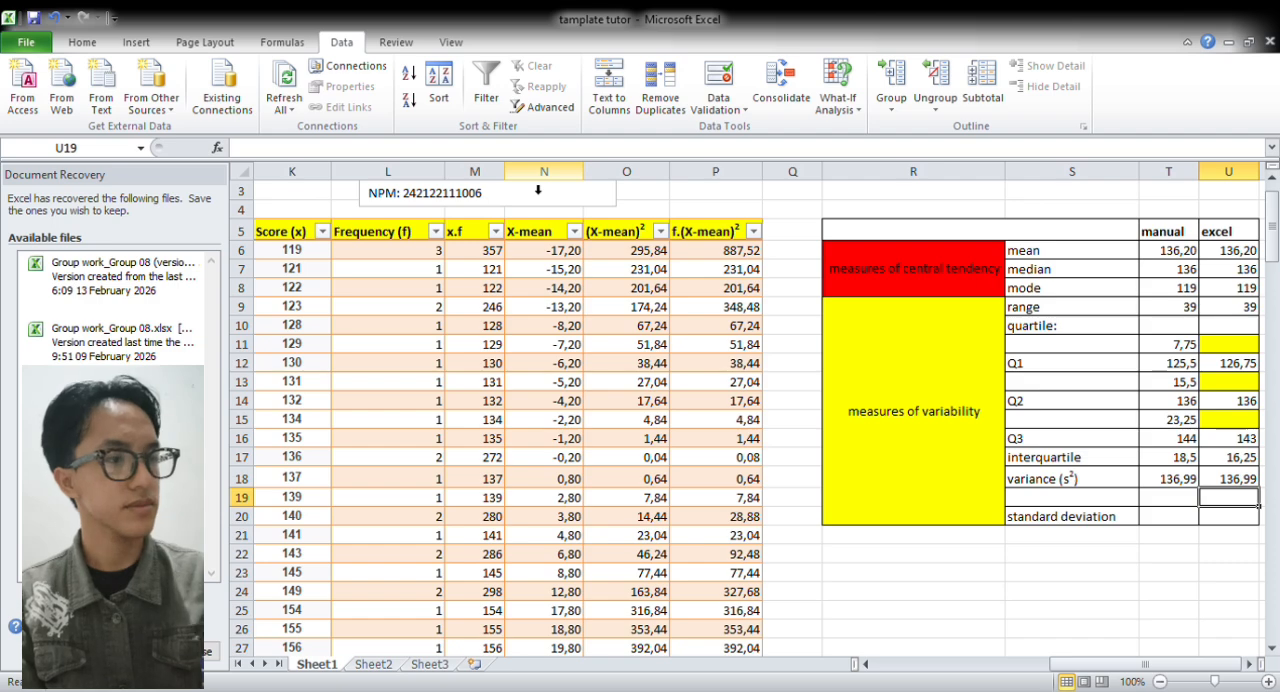
# Calculate the manual standard deviation in T20 with =SQRT(T18), taking the square root of the manual variance
pyautogui.click(1182, 522)
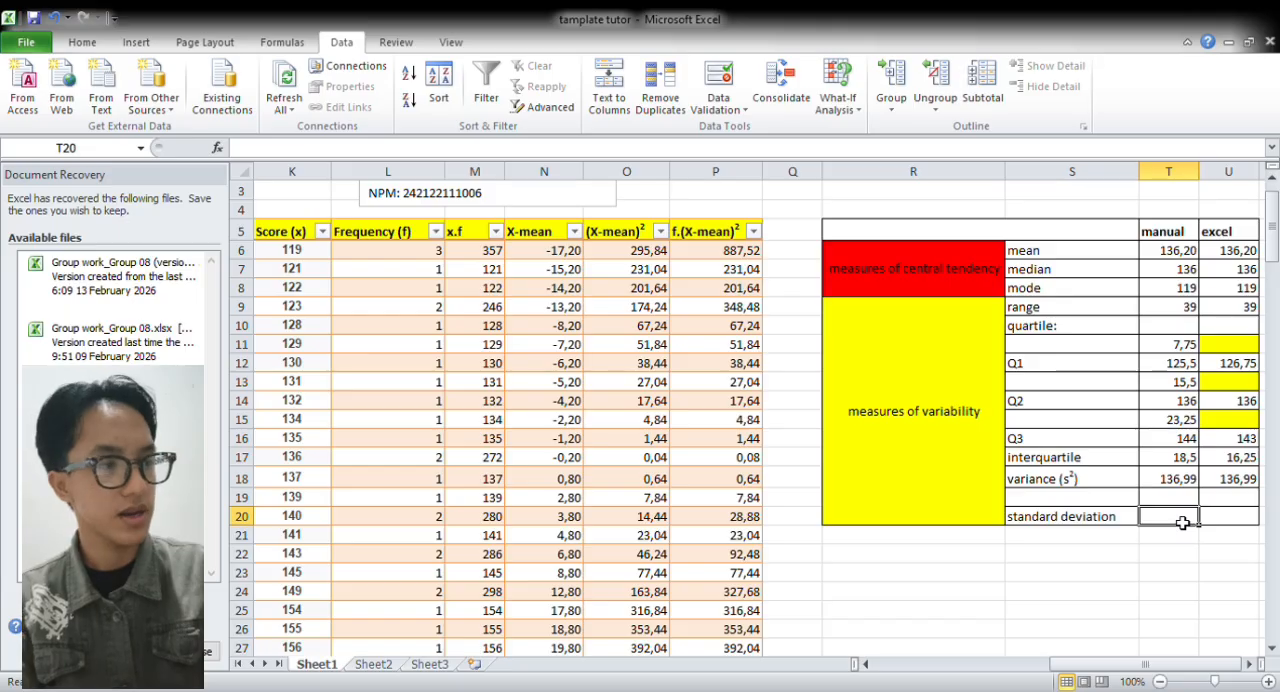
pyautogui.write('=')
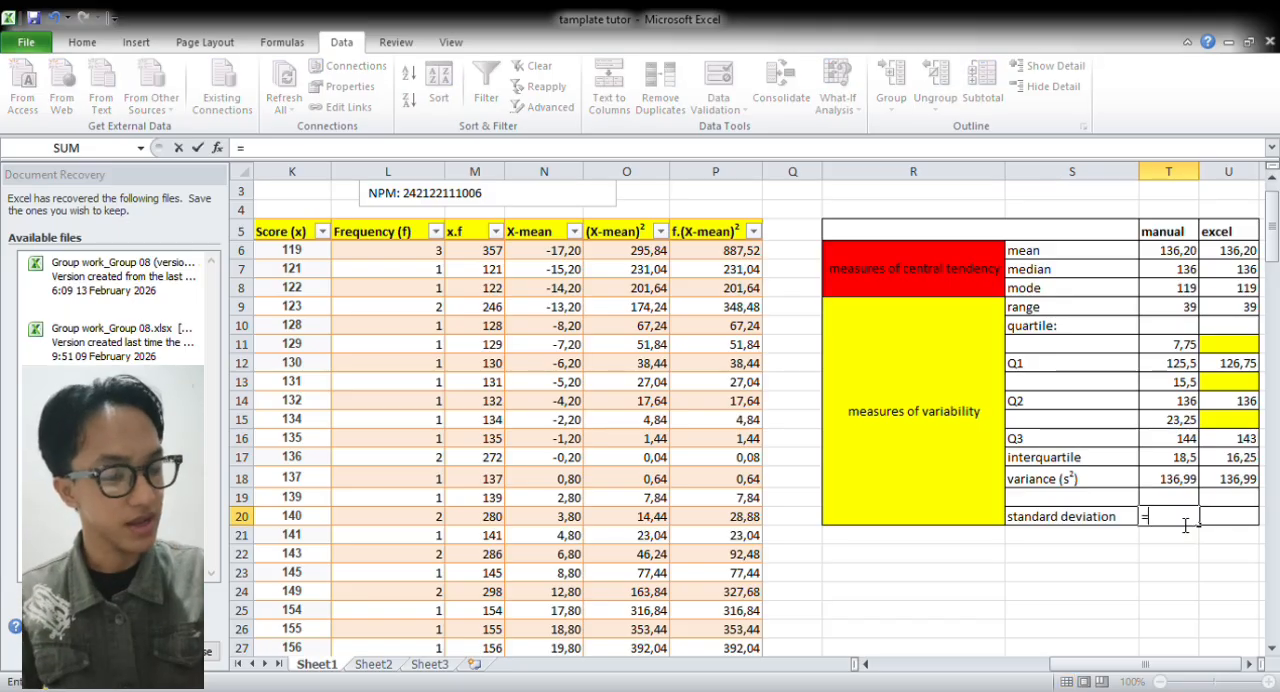
pyautogui.write('SQRT')
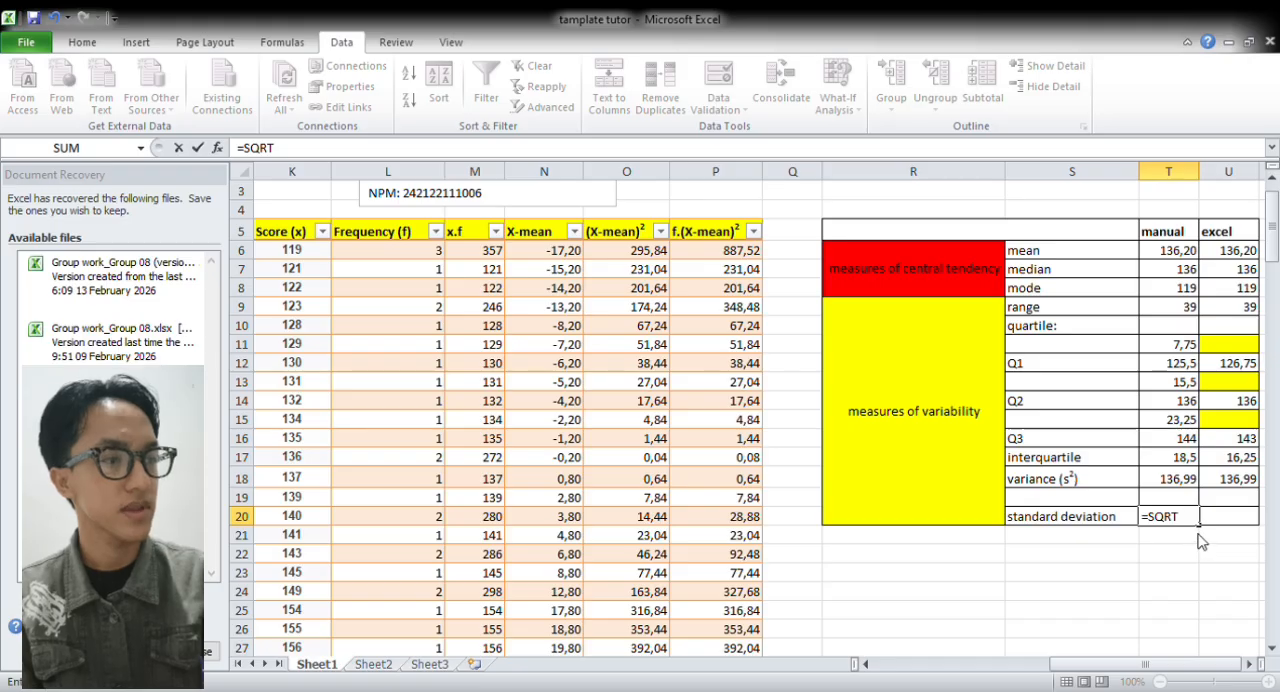
pyautogui.write('(')
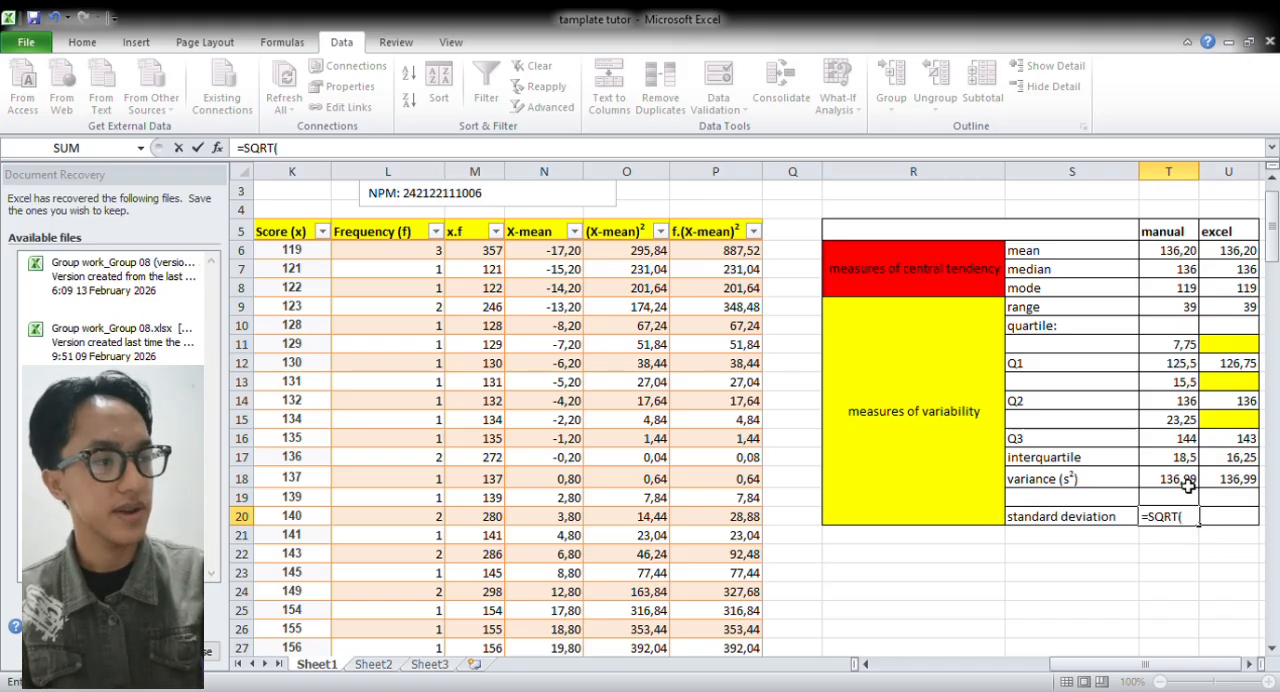
pyautogui.click(1188, 485)
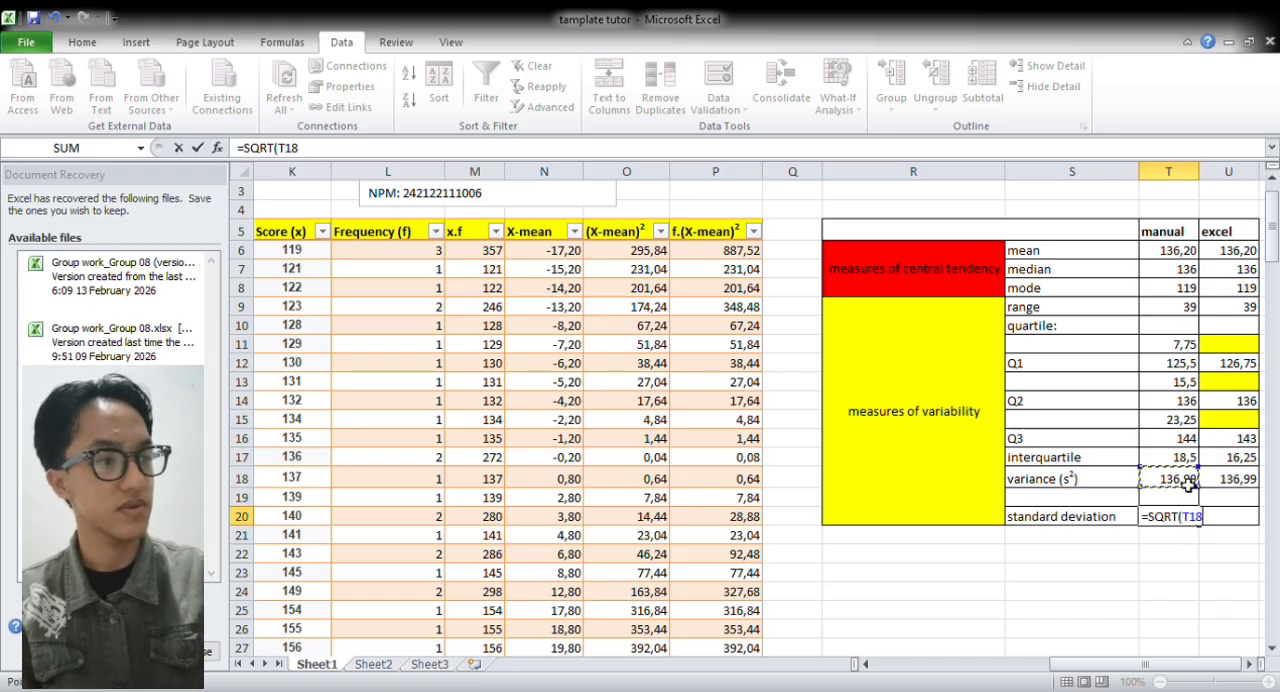
pyautogui.write(')')
pyautogui.press('Return')
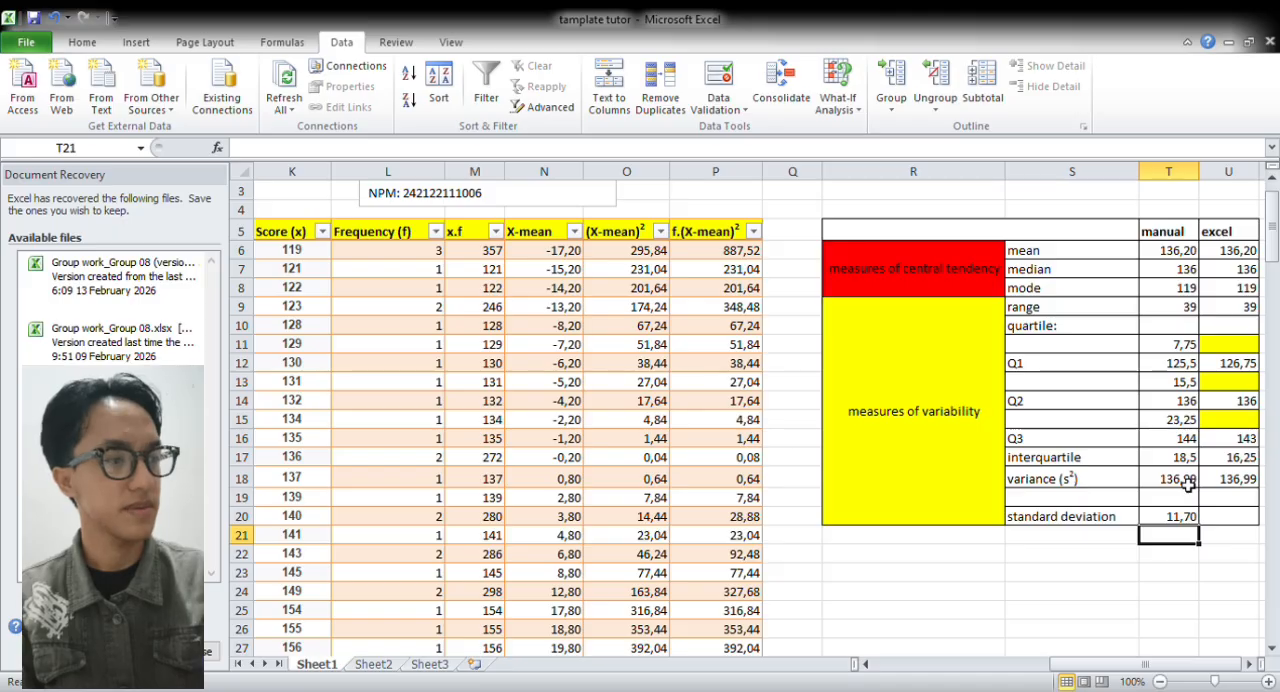
# Calculate the Excel standard deviation in U20 with =STDEV(G:G), using the sorted scores in column G
pyautogui.click(1249, 521)
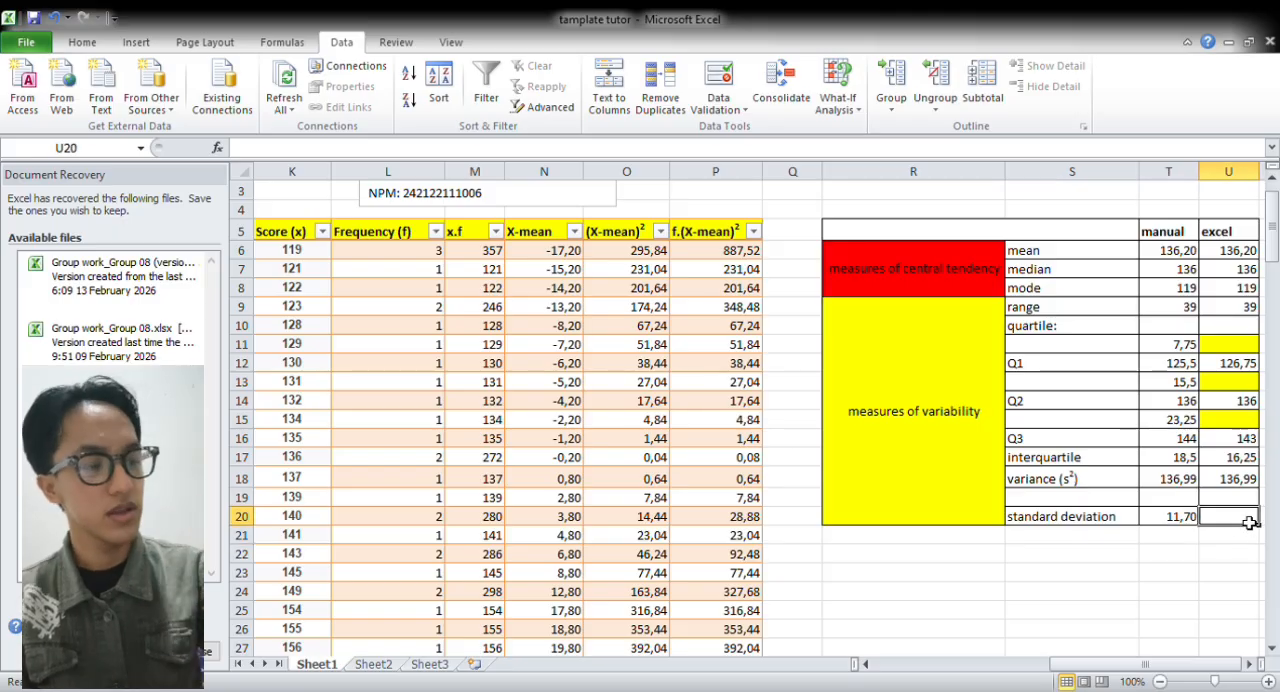
pyautogui.write('=')
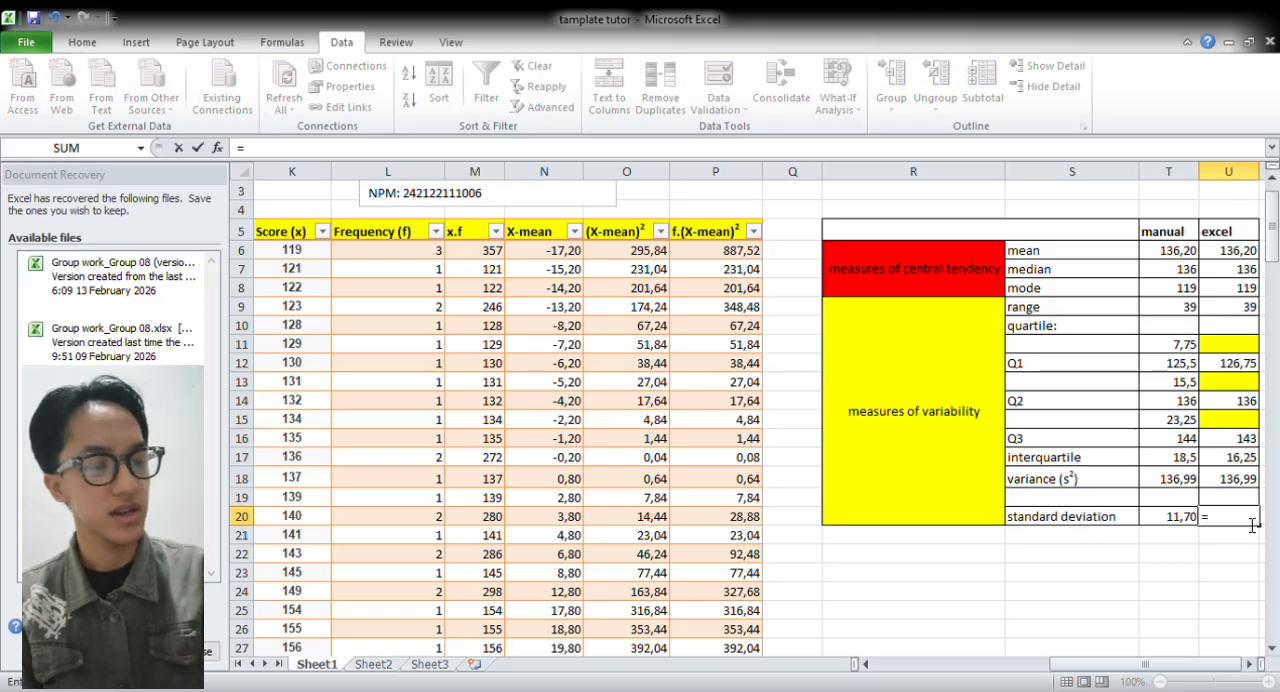
pyautogui.write('ST')
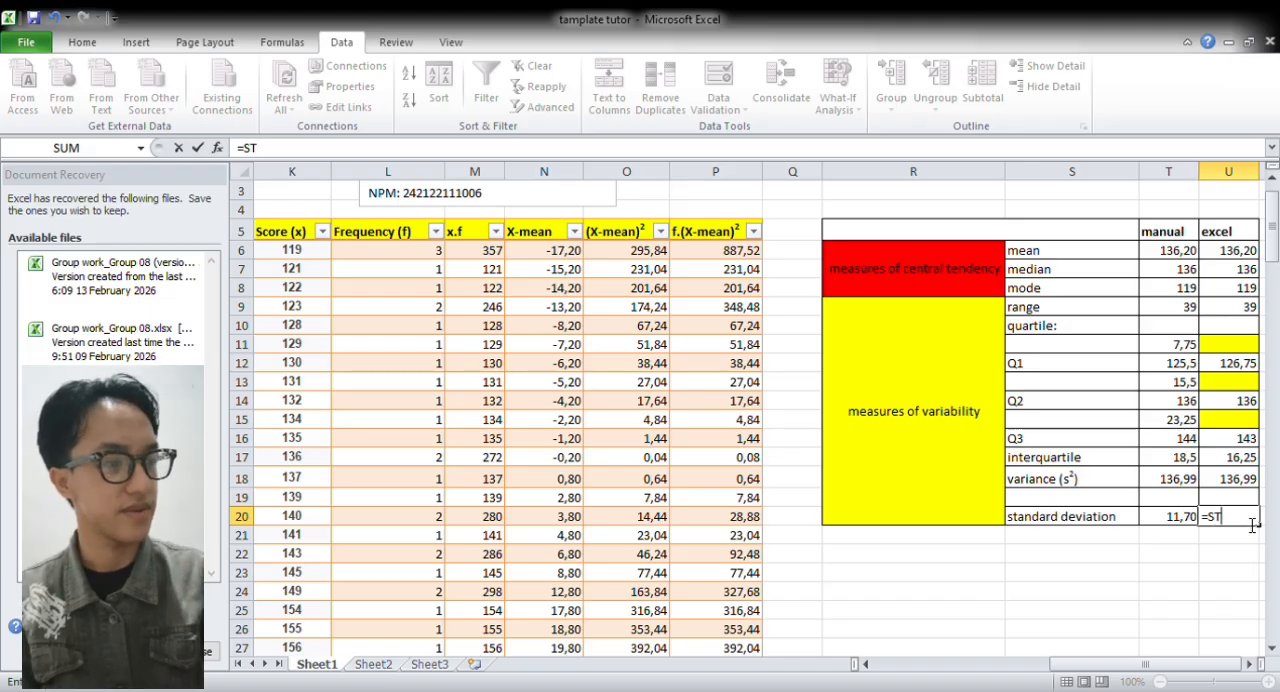
pyautogui.write('DEV(')
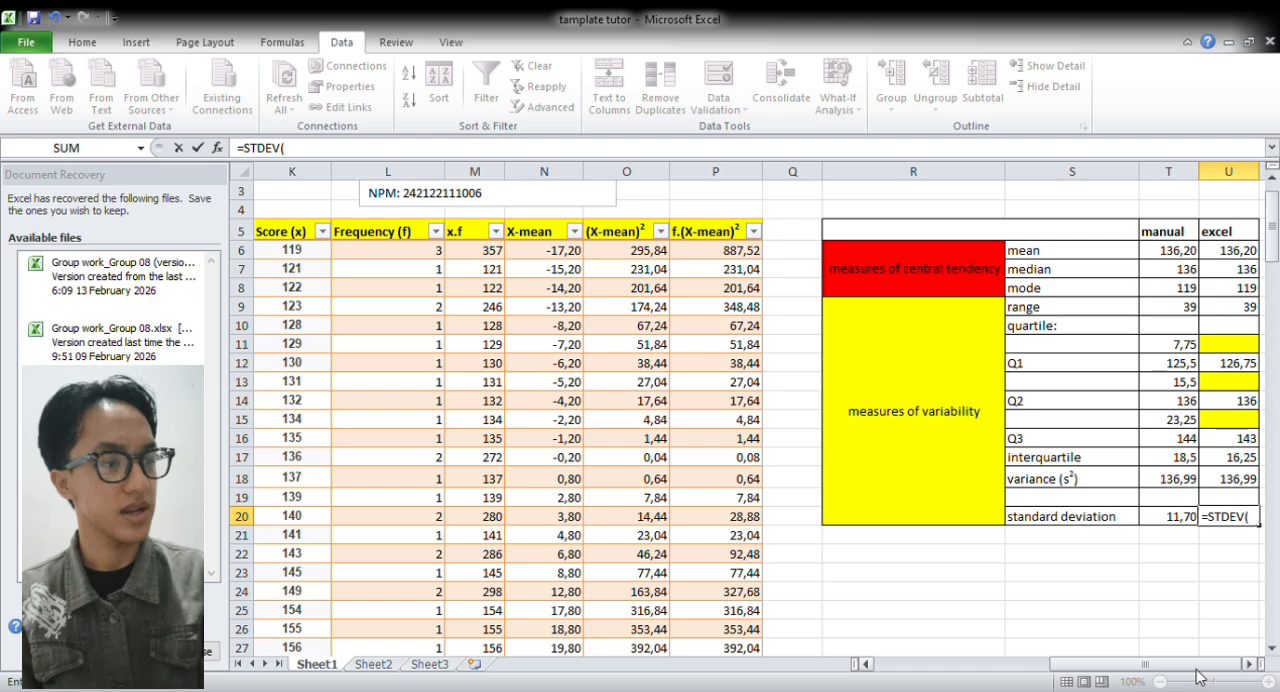
pyautogui.moveTo(1203, 668); pyautogui.dragTo(1062, 668)
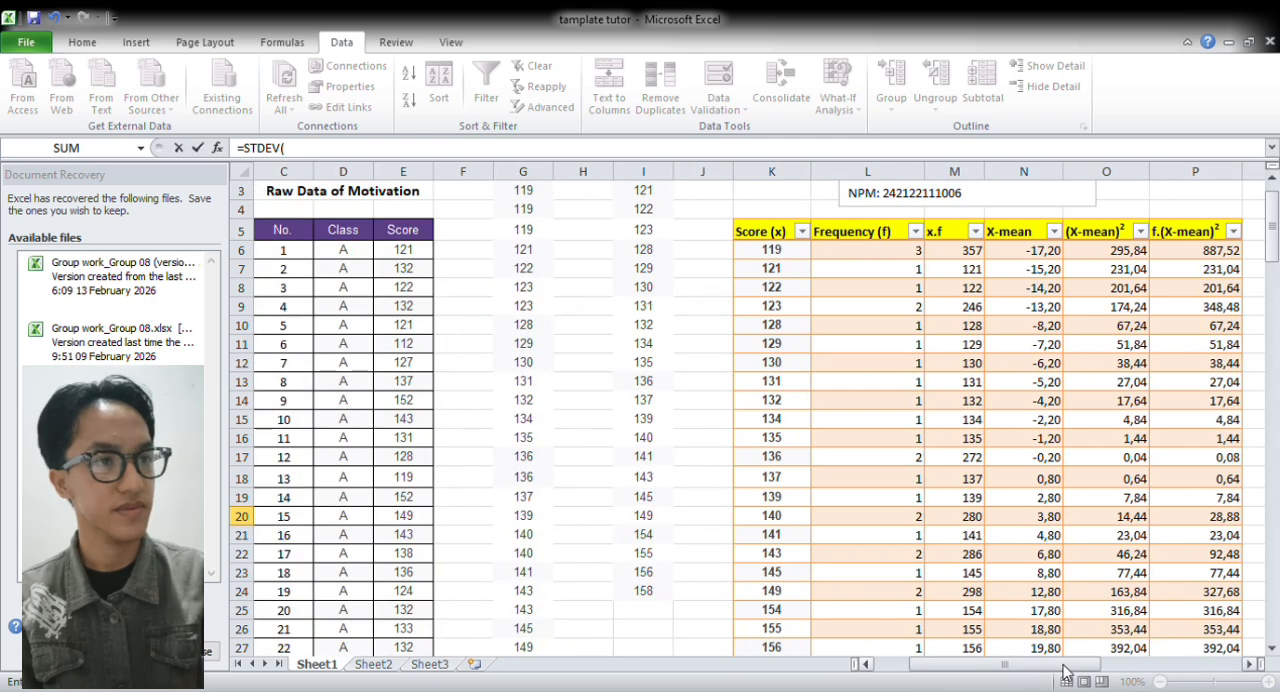
pyautogui.click(546, 178)
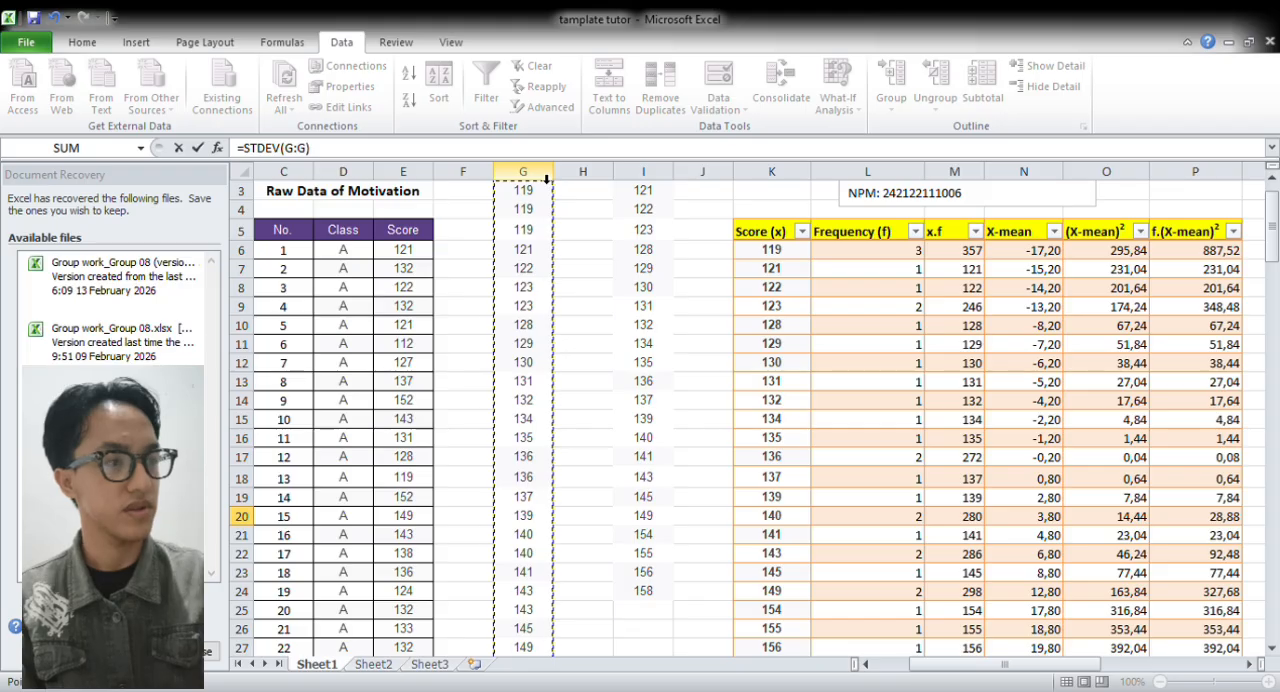
pyautogui.press('Return')
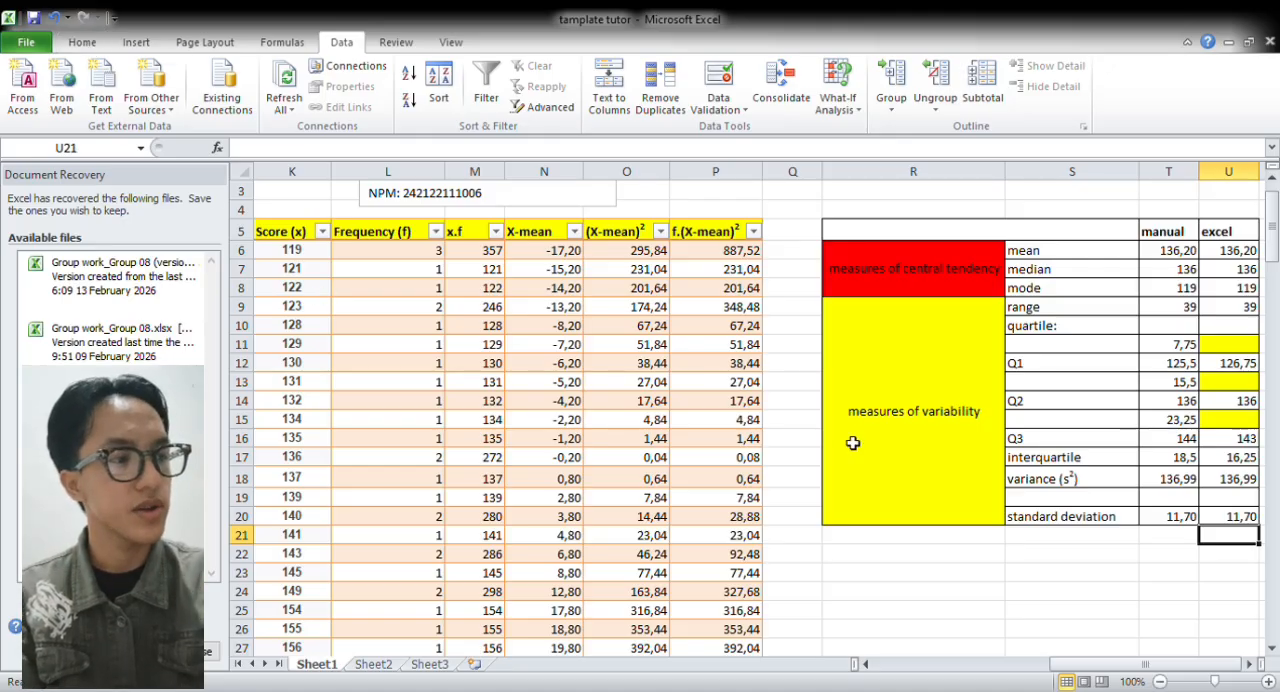
# Insert a scatter chart with straight lines and markers from the scores and frequencies in K6:L28, excluding the totals row
pyautogui.moveTo(1134, 664); pyautogui.dragTo(1110, 668)
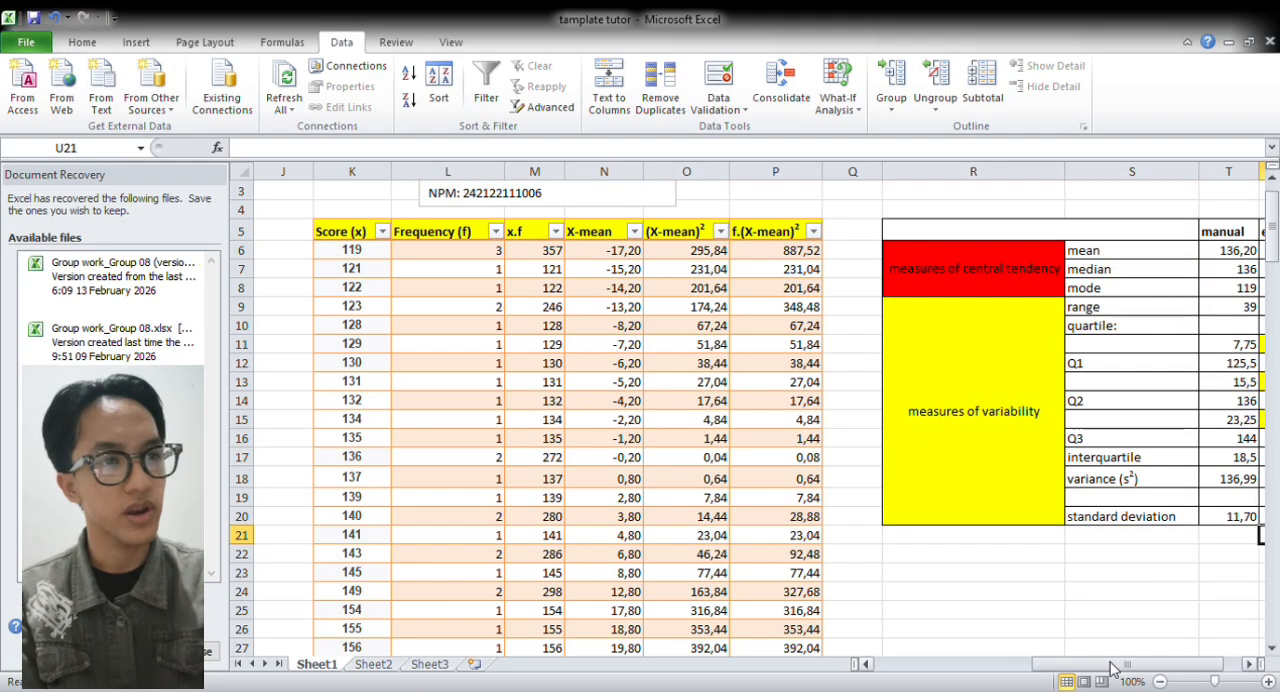
pyautogui.moveTo(352, 252); pyautogui.dragTo(467, 607)
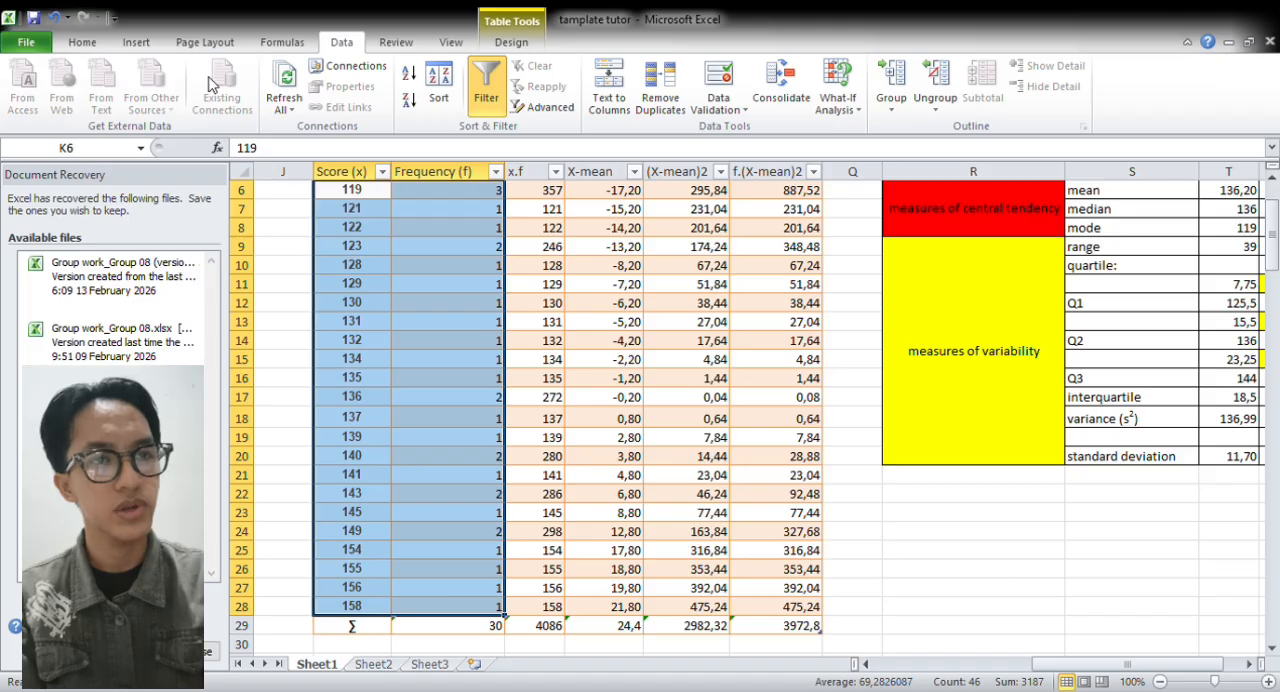
pyautogui.click(140, 43)
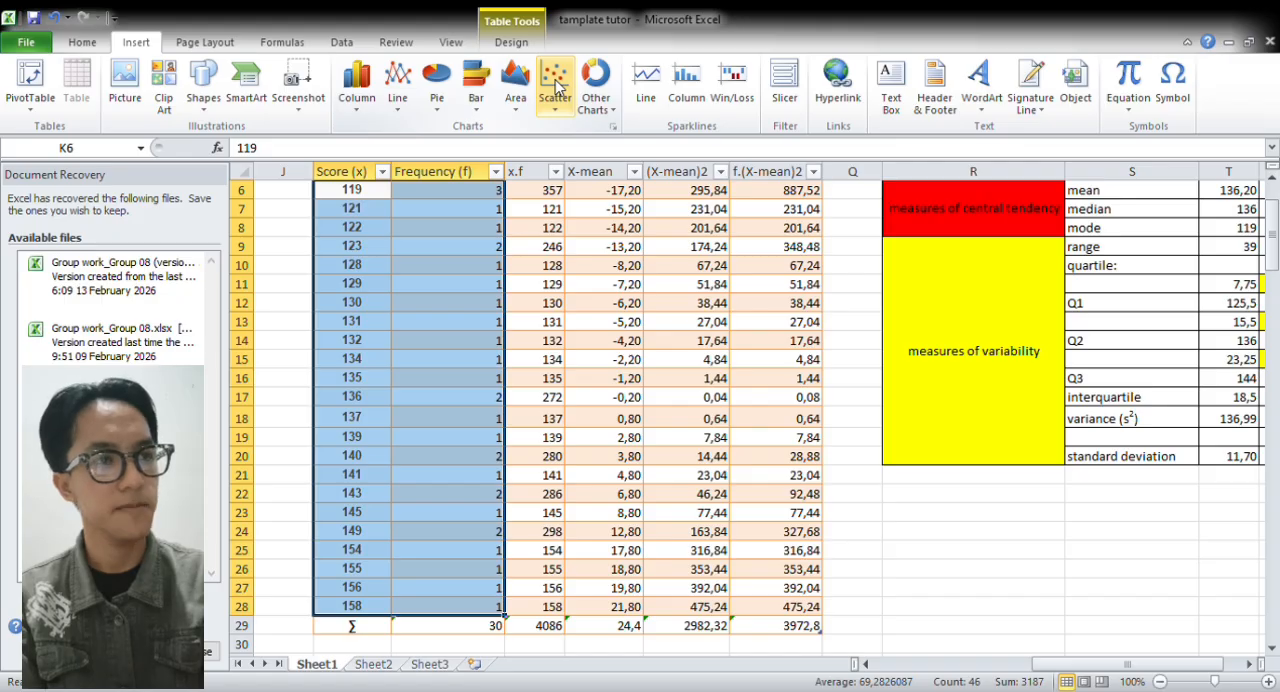
pyautogui.doubleClick(610, 157)
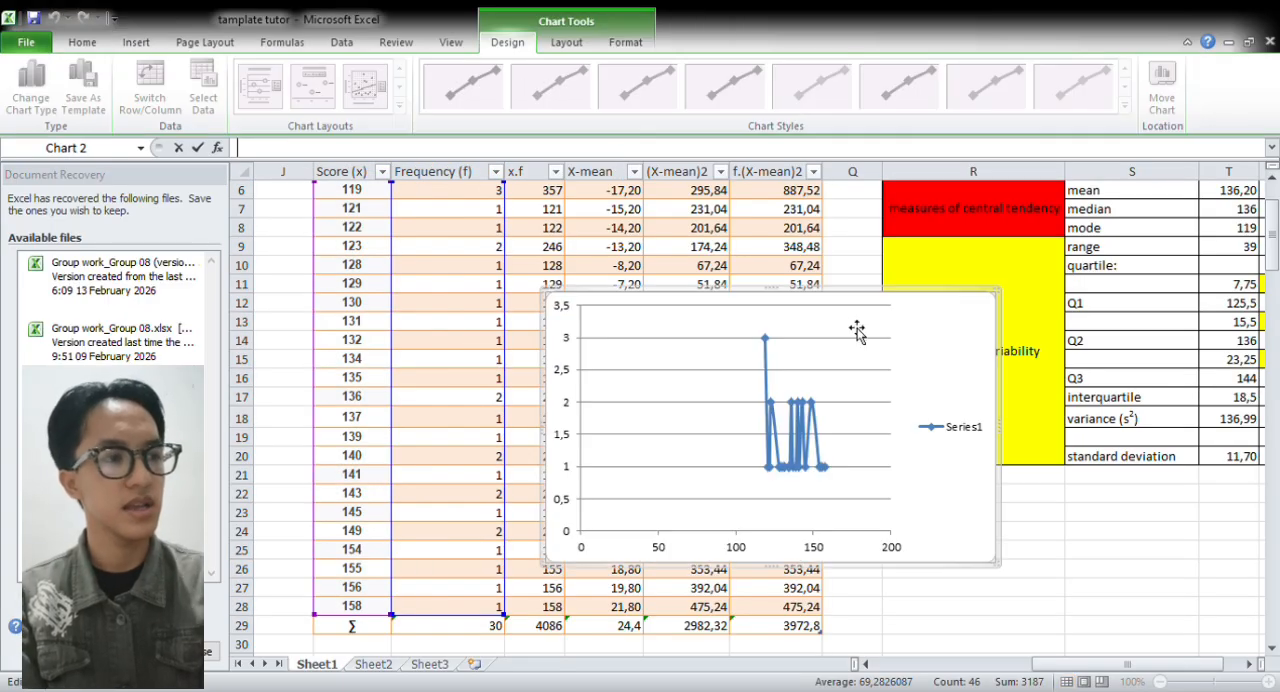
# Move the scatter chart below the measures table and shrink it to fit within columns R to U, about rows 22 to 32
pyautogui.click(937, 351)
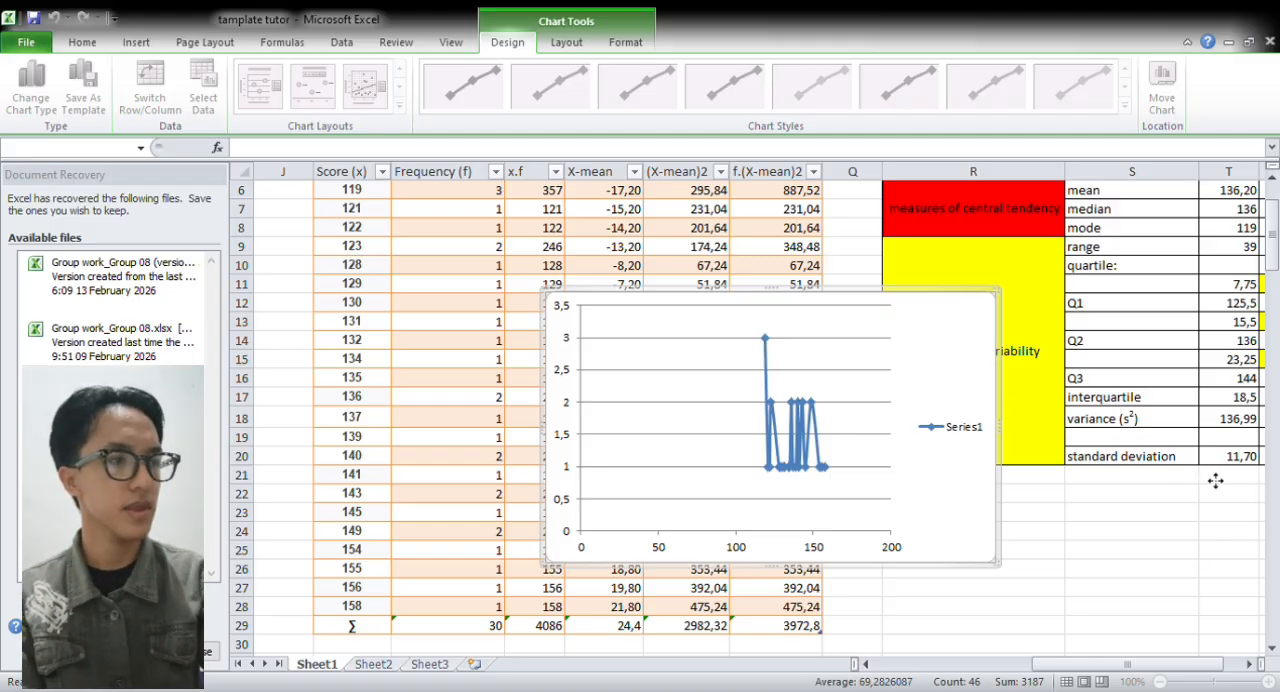
pyautogui.moveTo(1215, 481); pyautogui.dragTo(1215, 481)
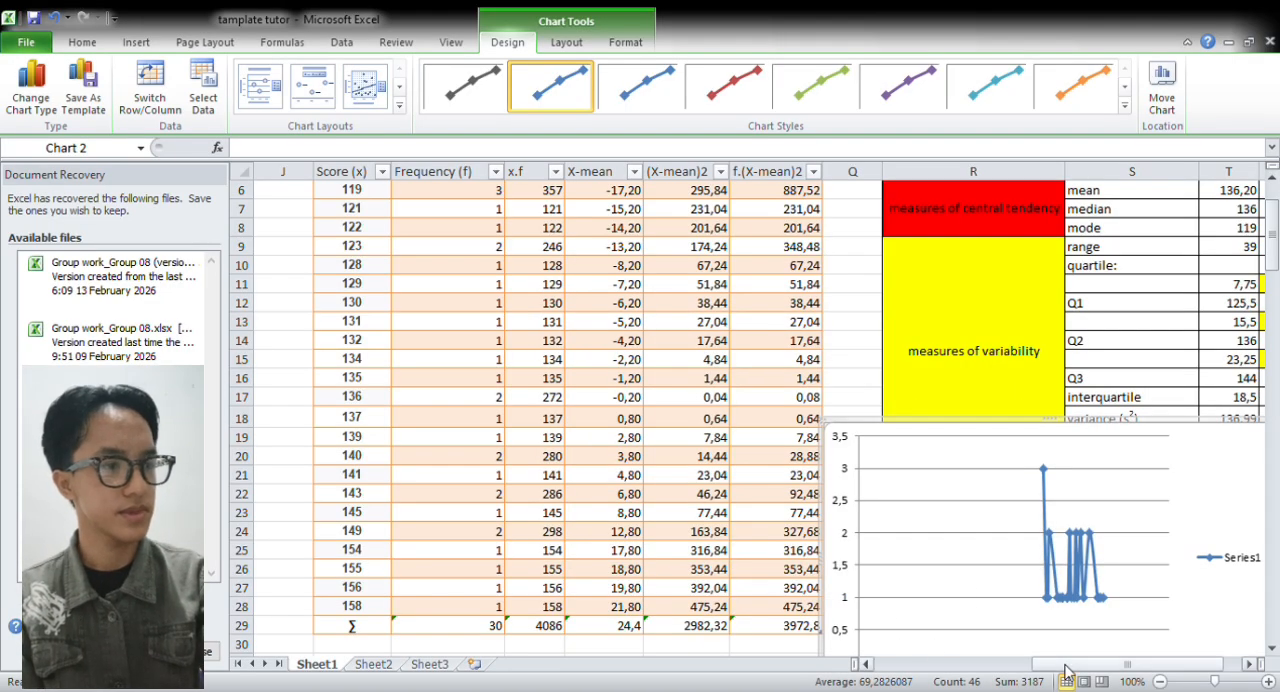
pyautogui.moveTo(1075, 664); pyautogui.dragTo(1126, 665)
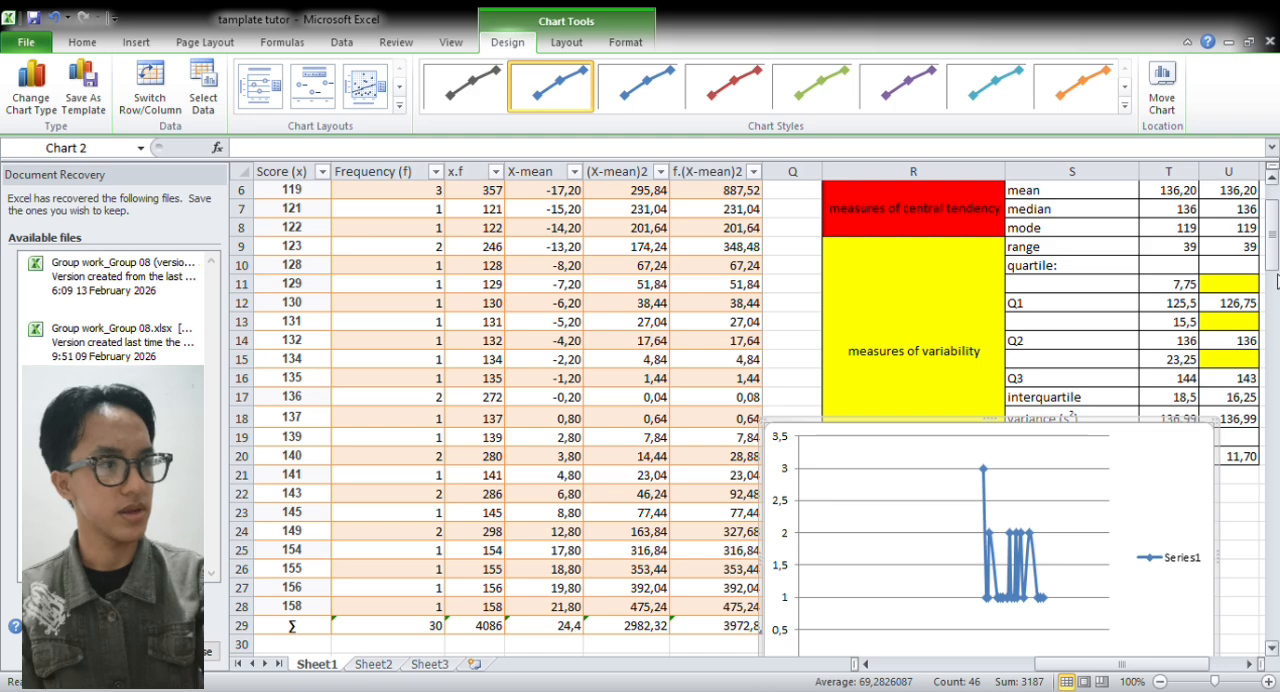
pyautogui.scroll(-1, 1272, 258)
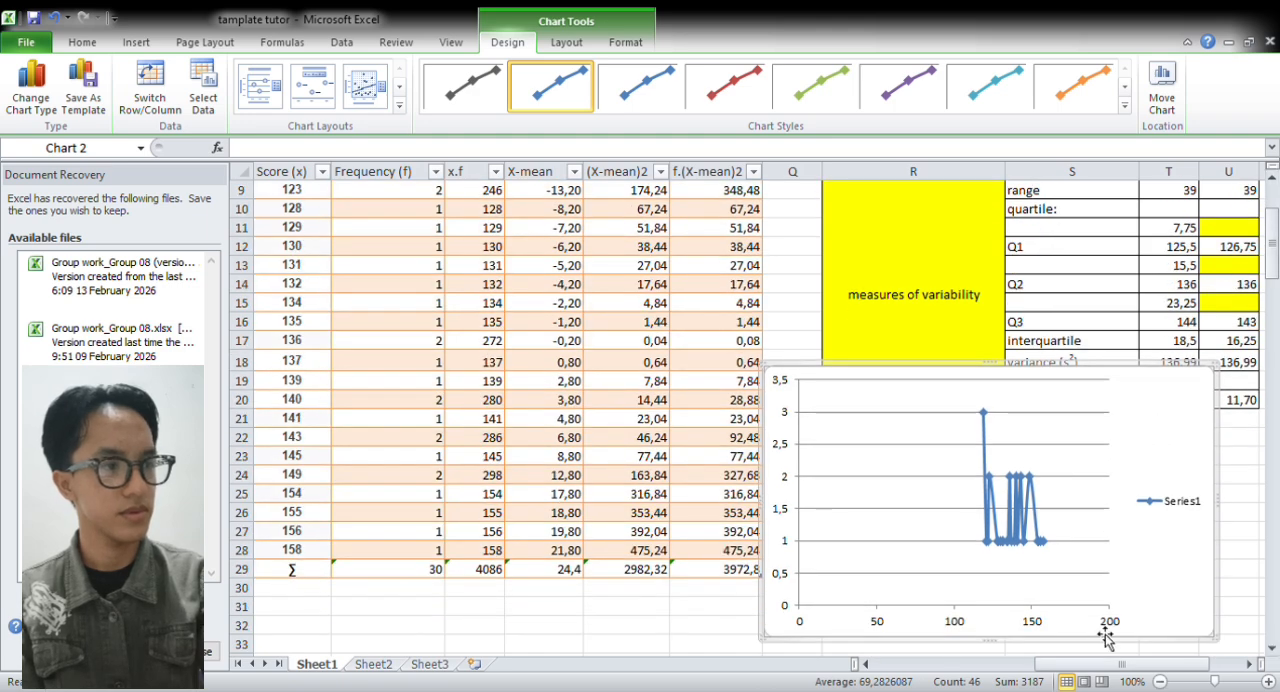
pyautogui.moveTo(1097, 666); pyautogui.dragTo(1160, 678)
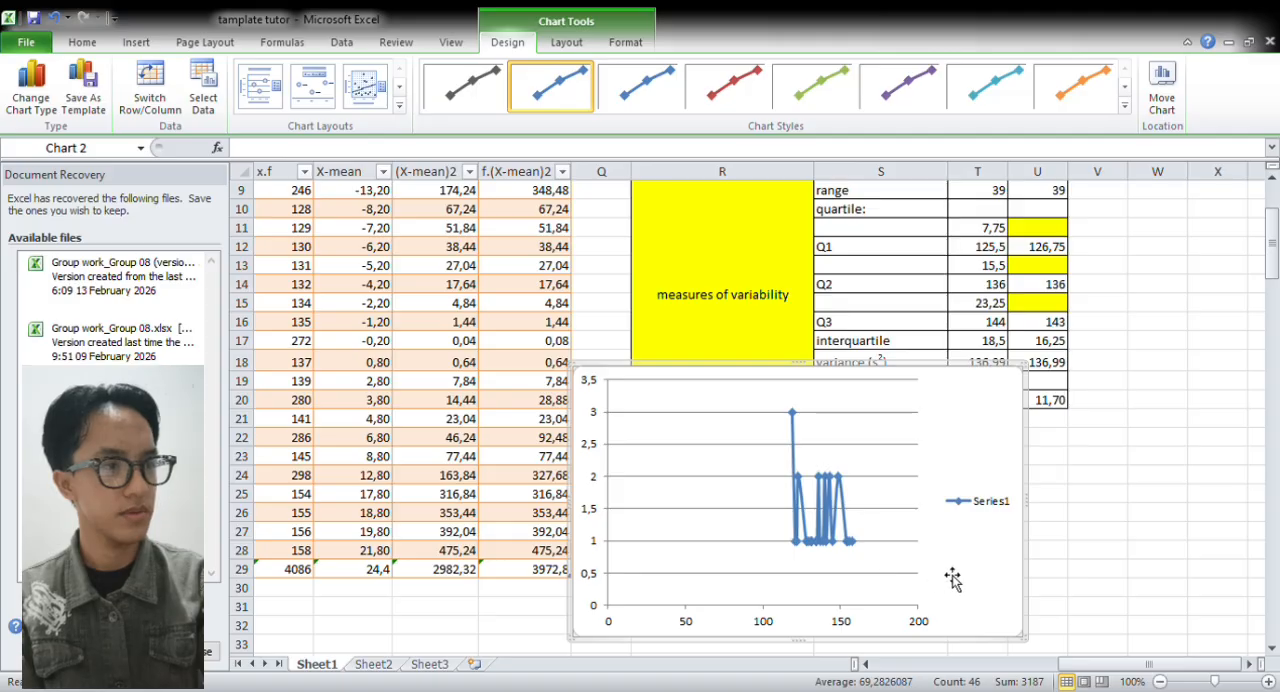
pyautogui.moveTo(975, 578); pyautogui.dragTo(1028, 592)
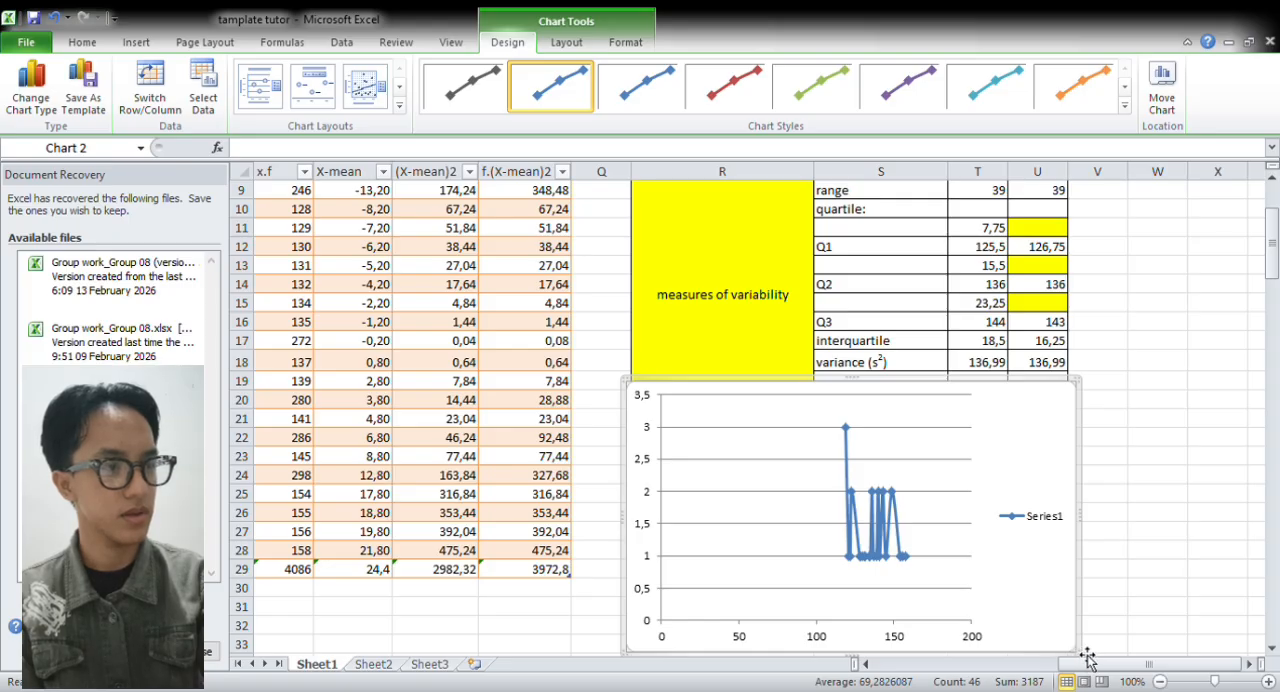
pyautogui.moveTo(1085, 655); pyautogui.dragTo(1107, 629)
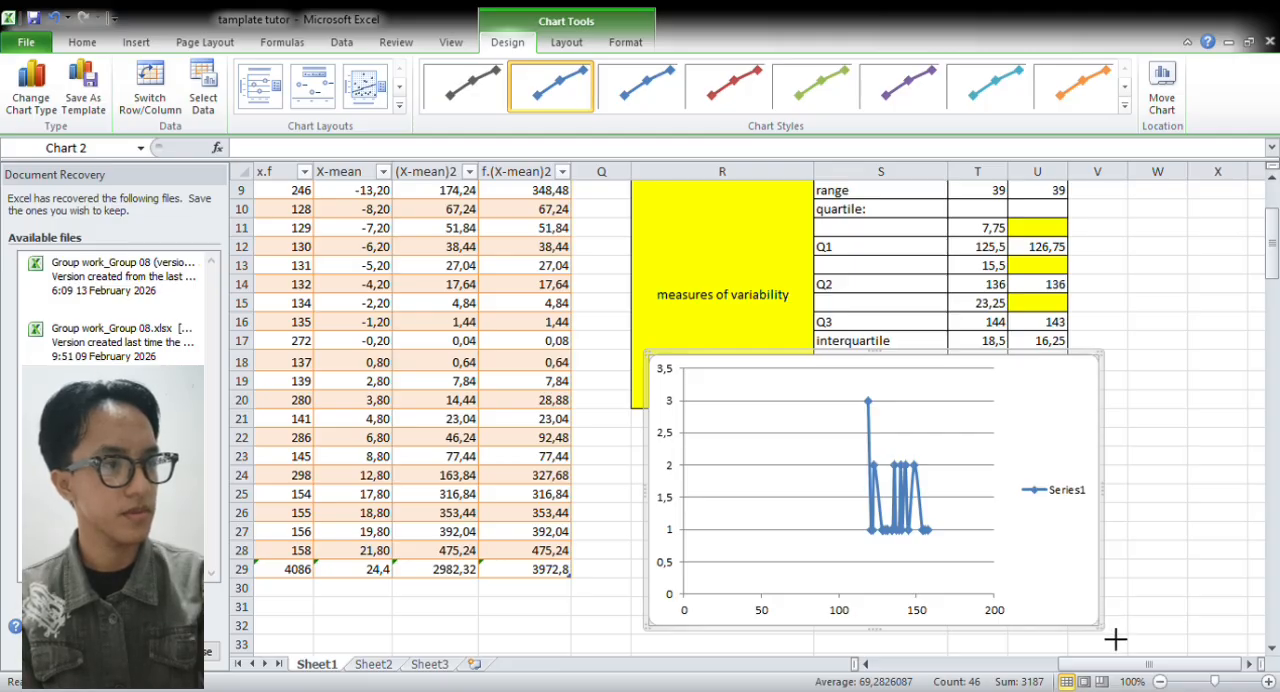
pyautogui.moveTo(1101, 627); pyautogui.dragTo(1015, 598)
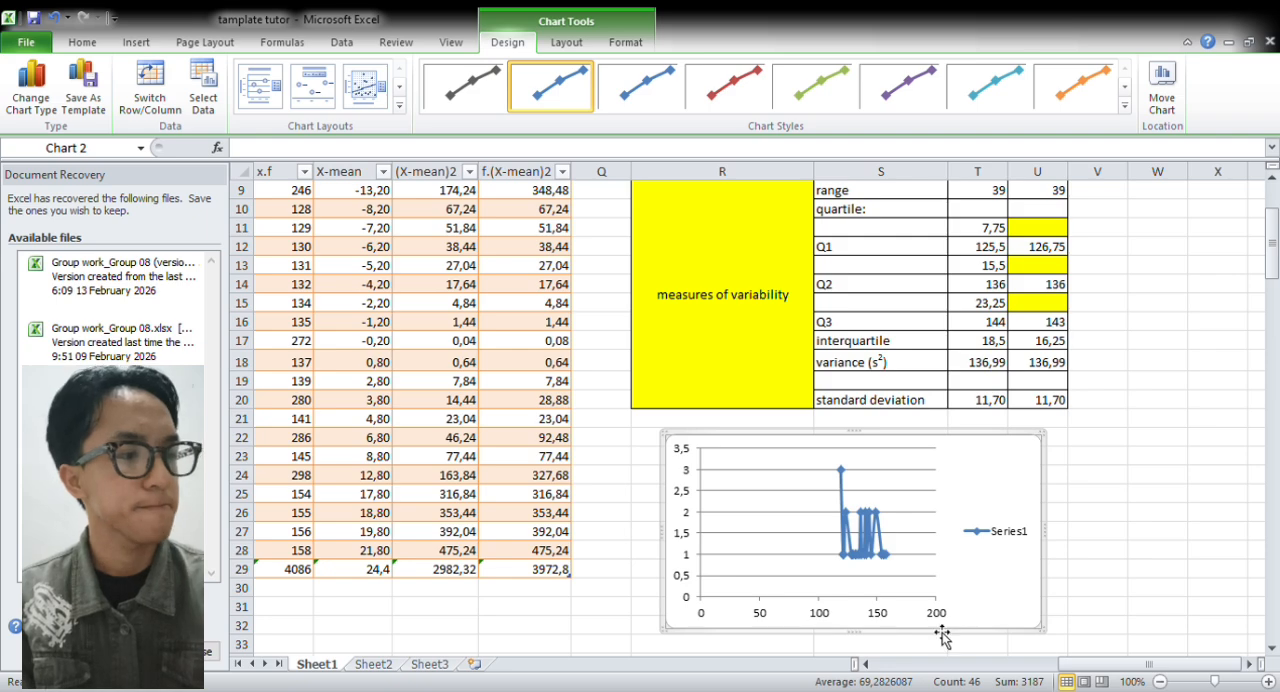
pyautogui.click(1196, 682)
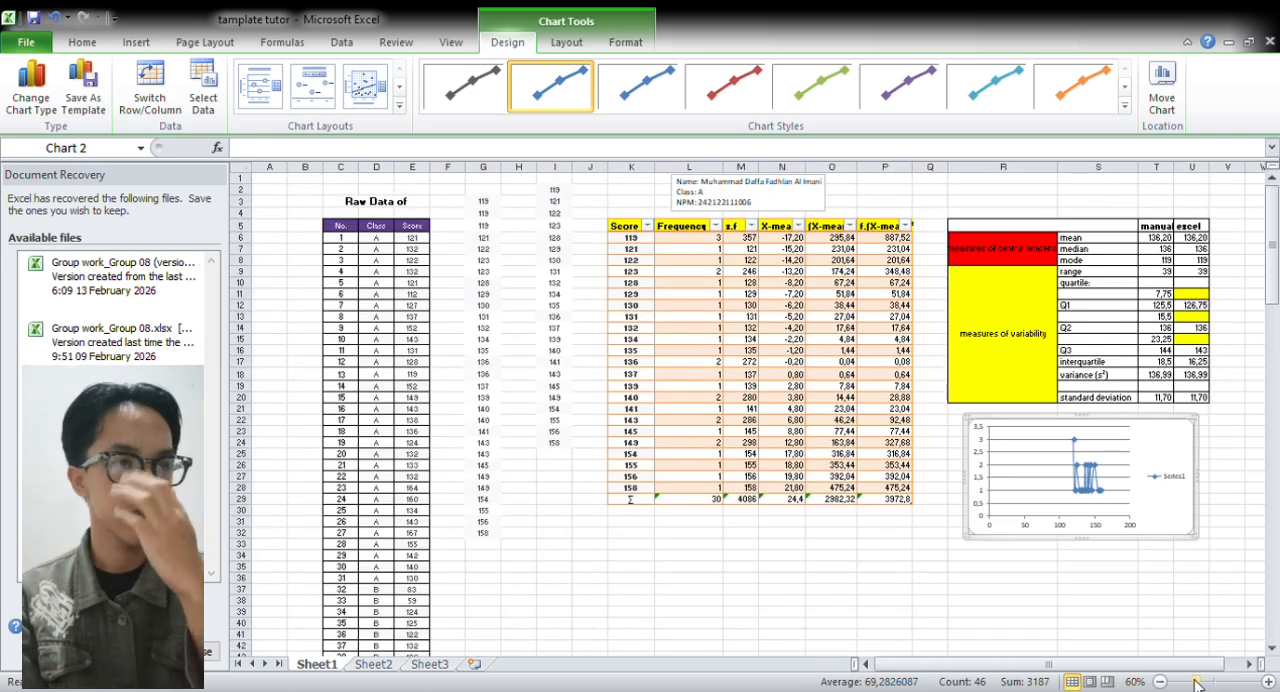